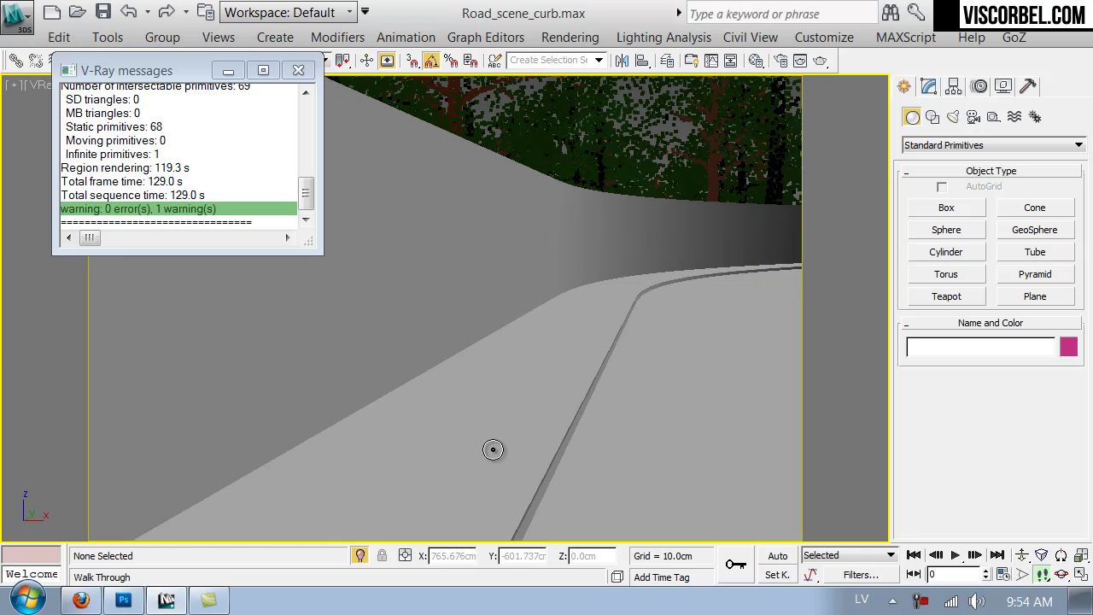
Close the V-Ray messages window and look over the sidewalk and curb in the camera view.
key(a)
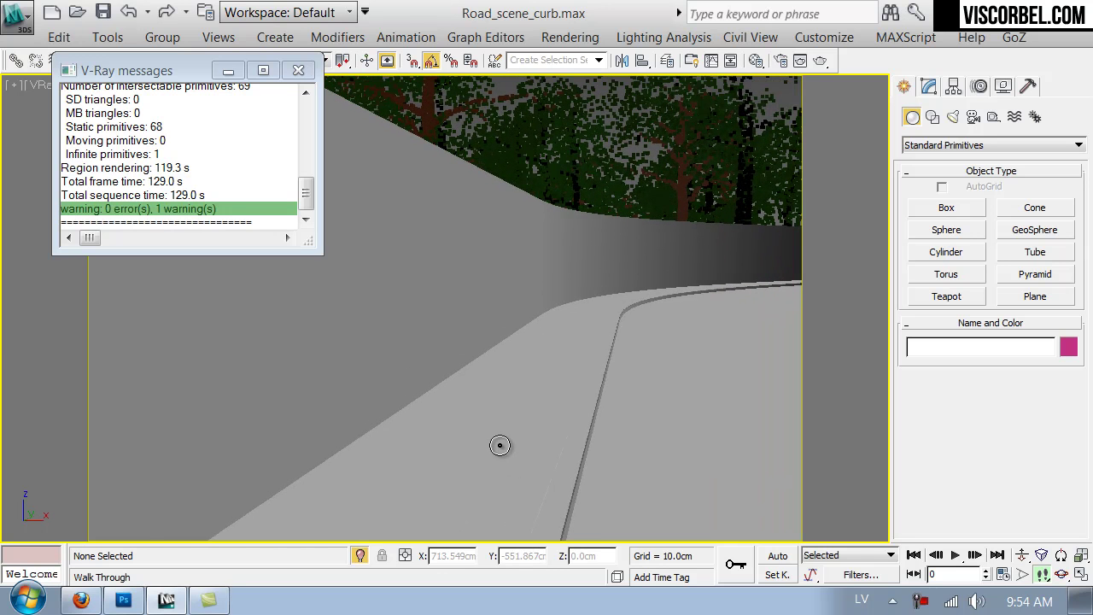
key(a)
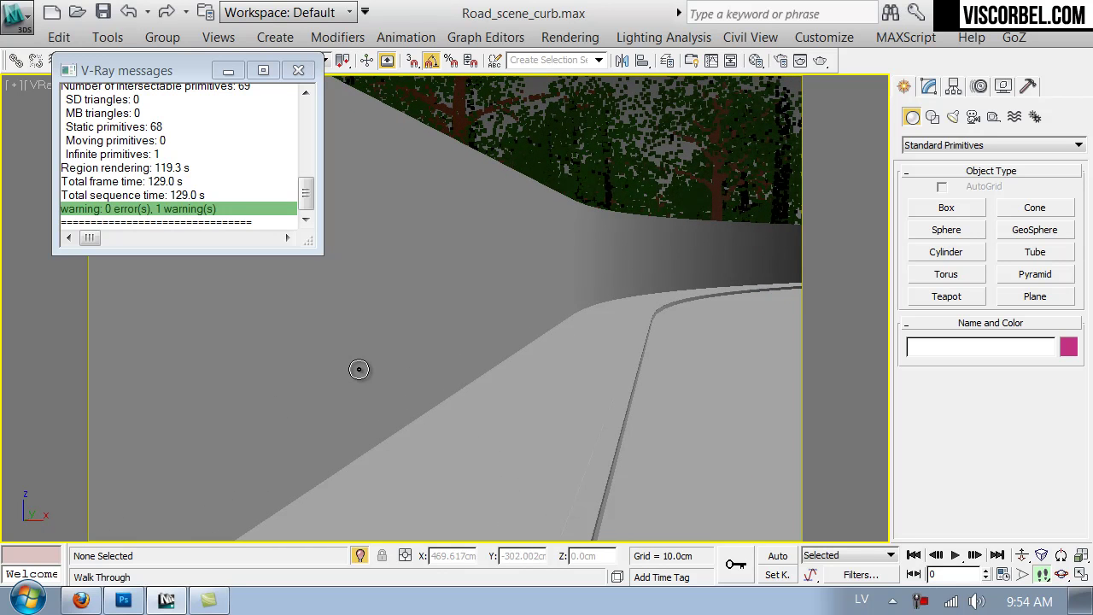
click(298, 72)
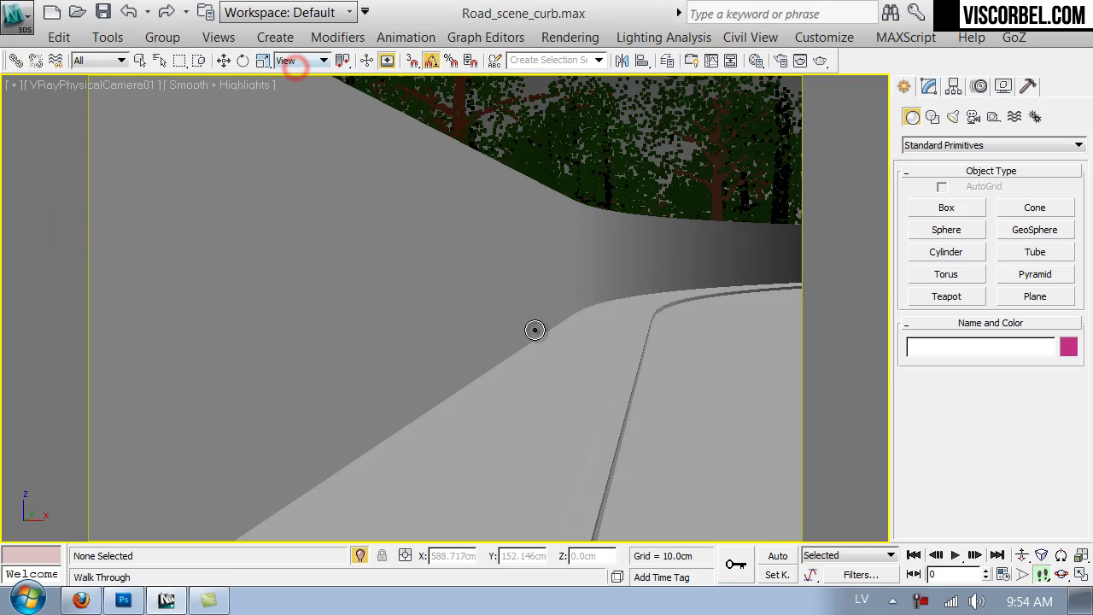
middle_drag(556, 393, 72, 488)
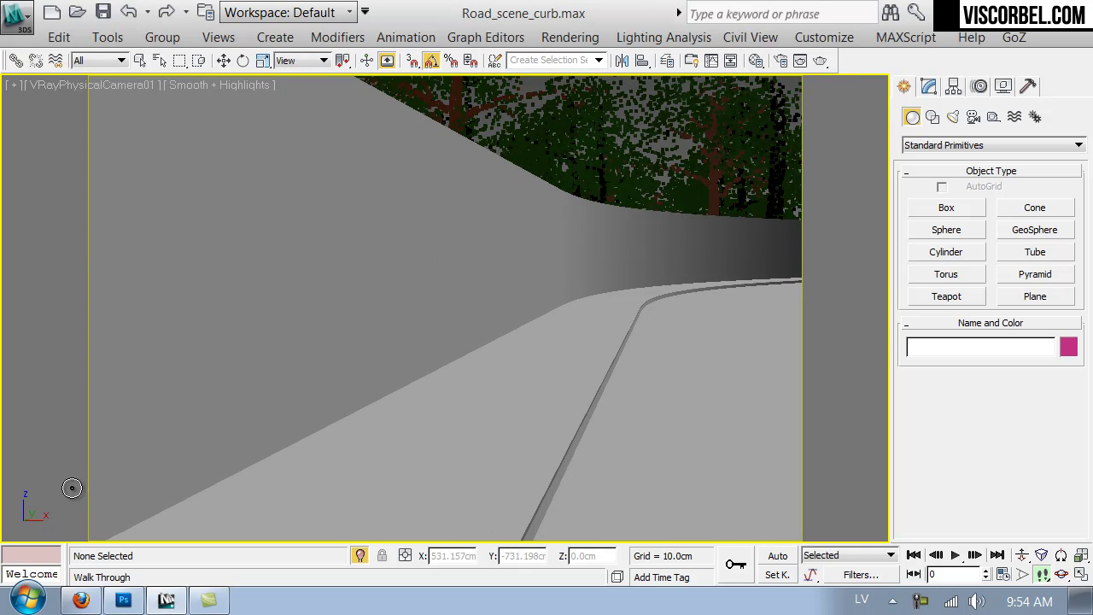
Switch to Firefox and search the CG Textures site for "pavement".
click(80, 601)
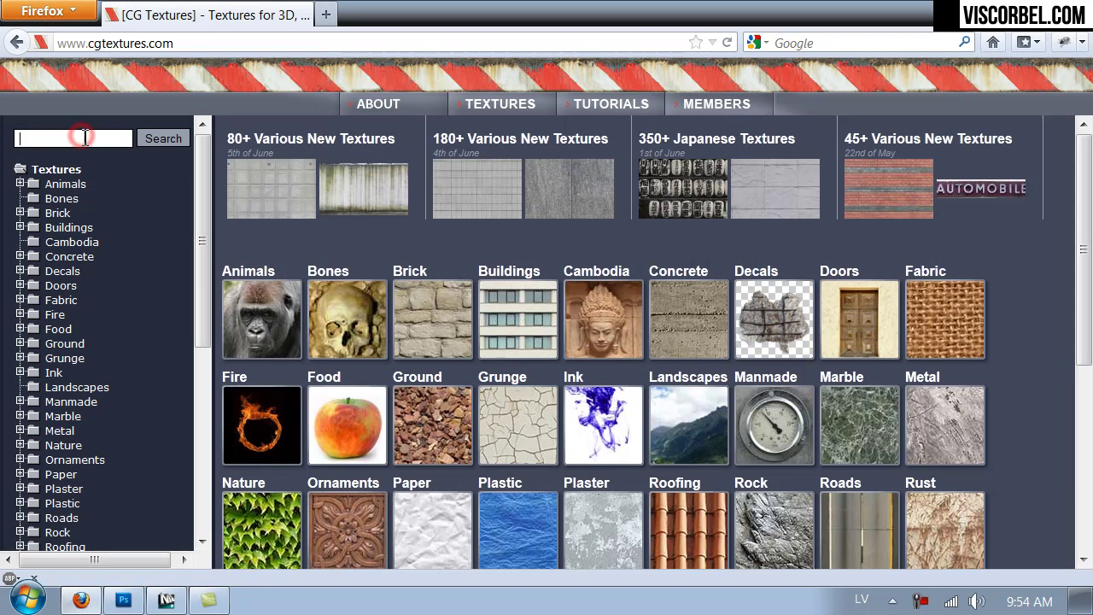
click(85, 138)
text(pavement)
key(Return)
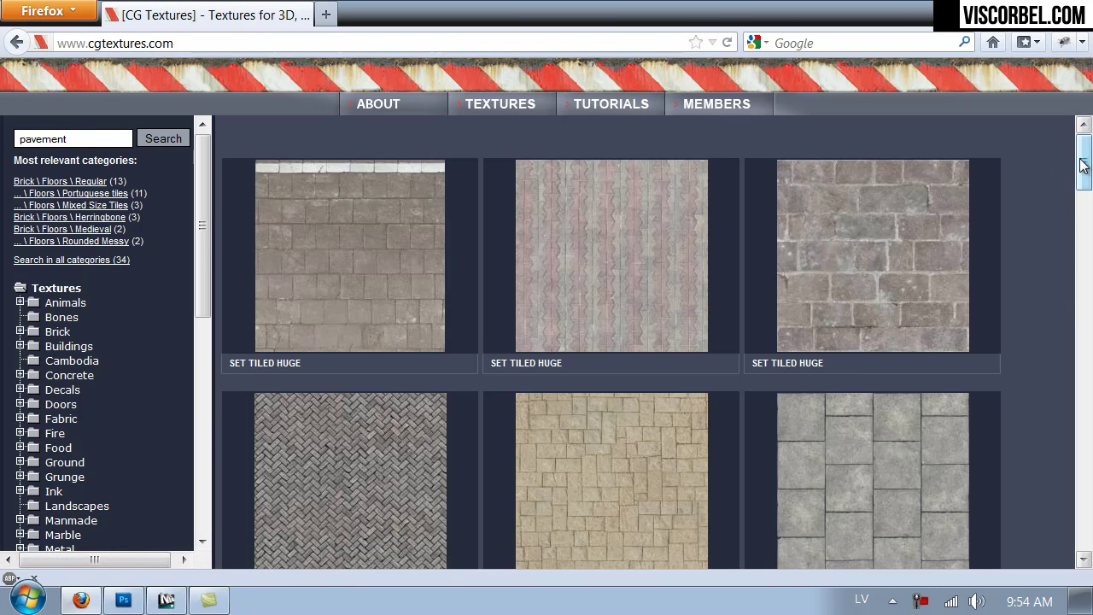
Browse the pavement search results for a paving texture suited to the sidewalk.
drag(1085, 151, 1078, 212)
mouse_move(811, 293)
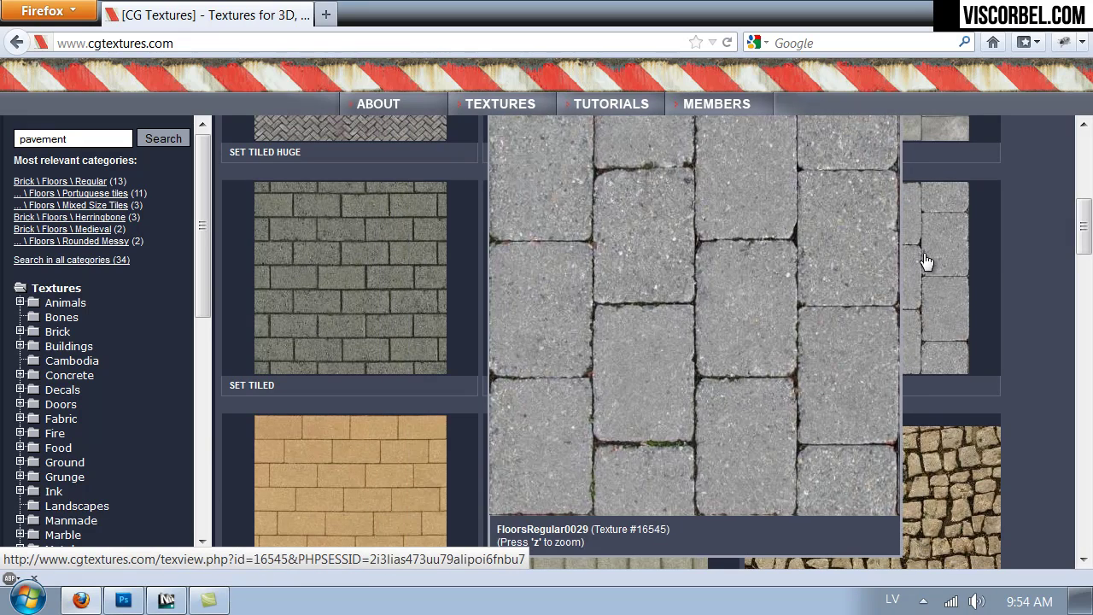
scroll(1001, 237, down, 4)
scroll(1001, 236, up, 1)
scroll(1001, 234, up, 2)
scroll(971, 242, down, 5)
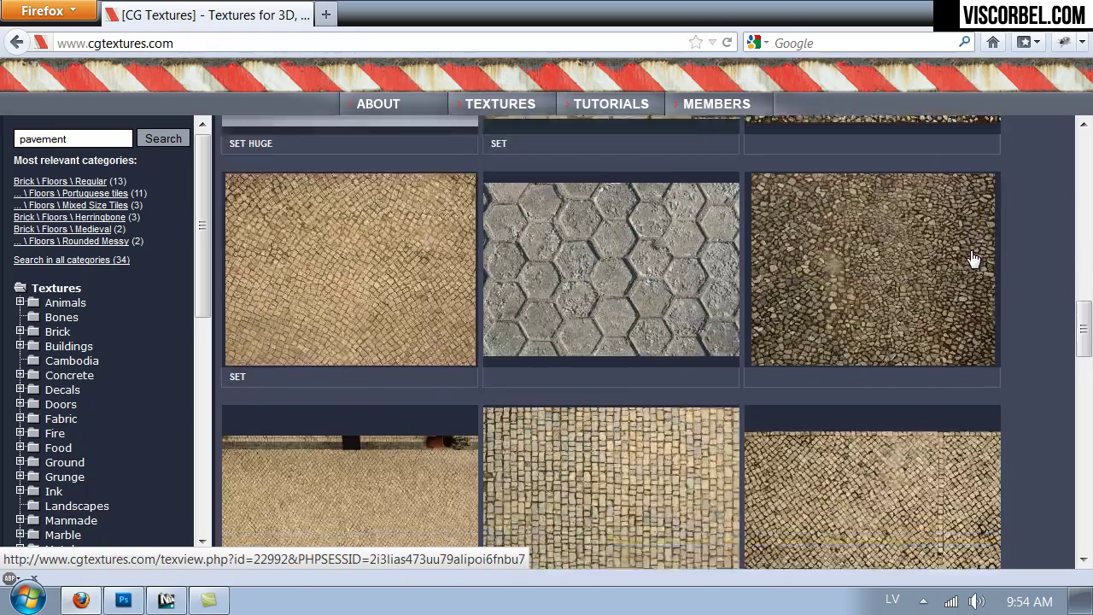
scroll(1050, 288, down, 6)
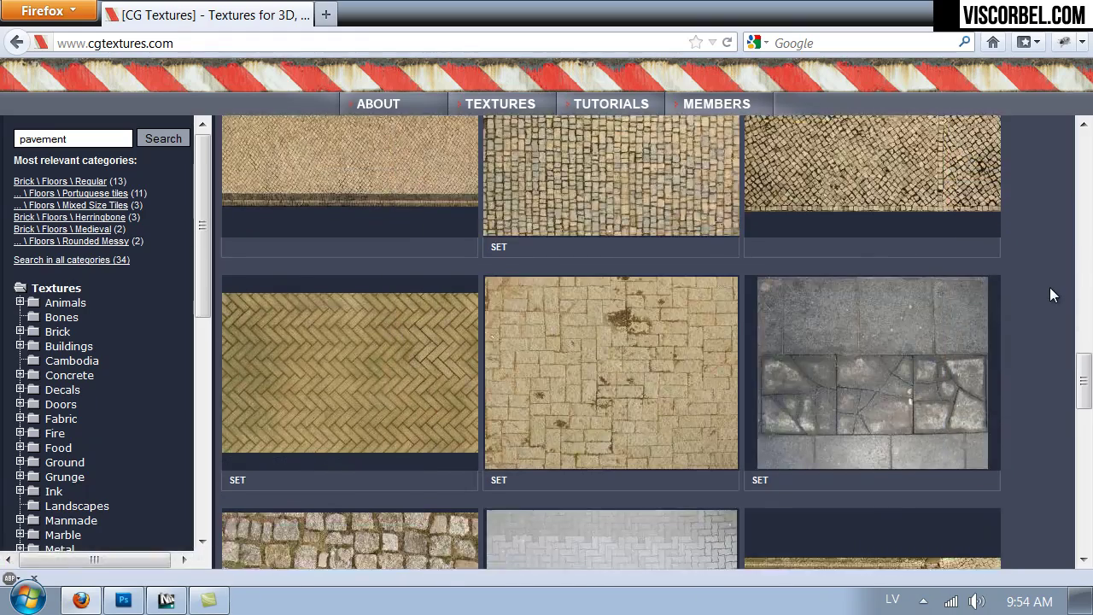
scroll(1050, 291, down, 3)
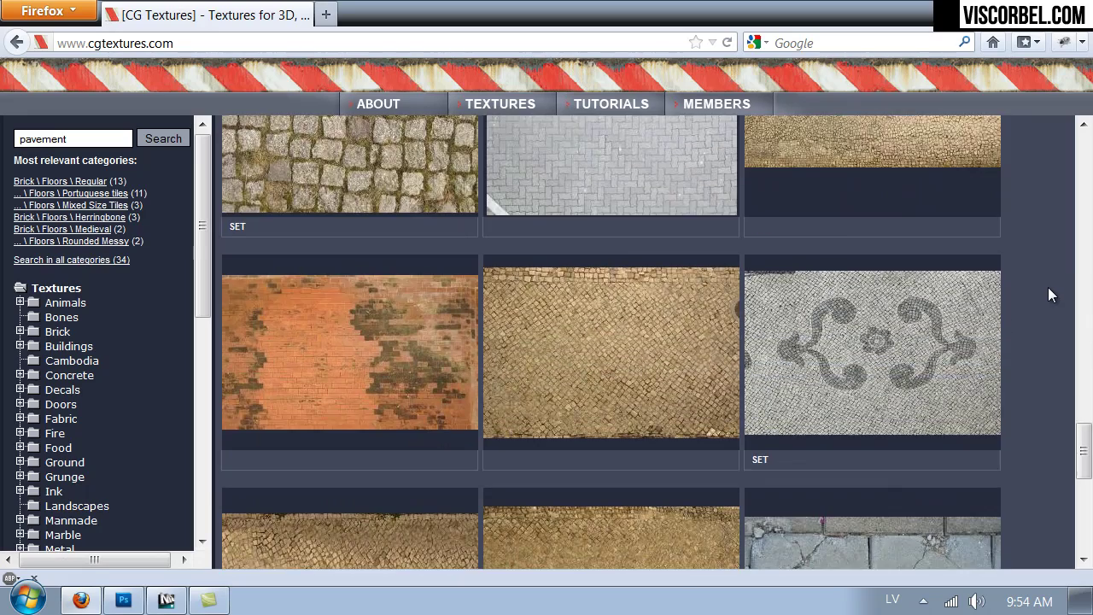
scroll(1050, 290, down, 3)
scroll(1046, 290, down, 4)
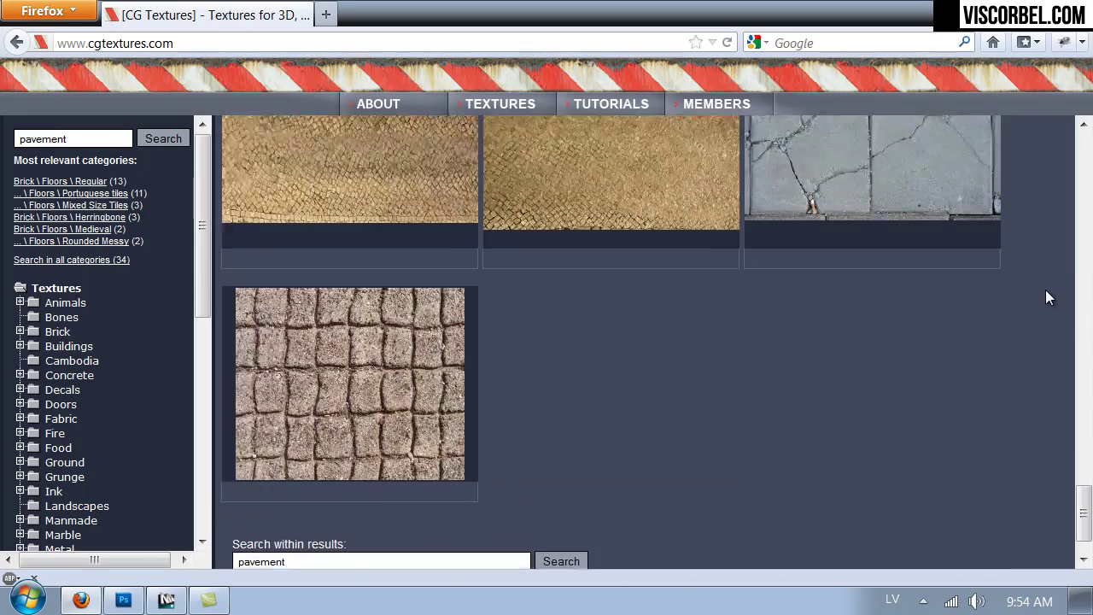
scroll(1035, 299, up, 8)
scroll(1031, 305, up, 20)
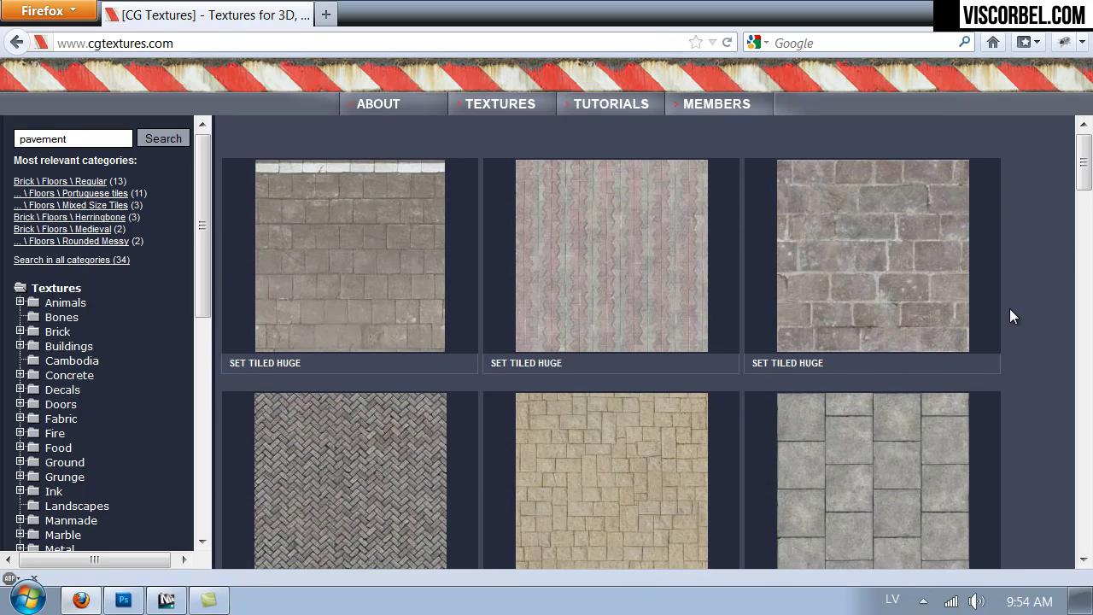
Open the page of the grey paving stone texture FloorsRegular0029 from the search results.
scroll(996, 306, down, 4)
mouse_move(848, 413)
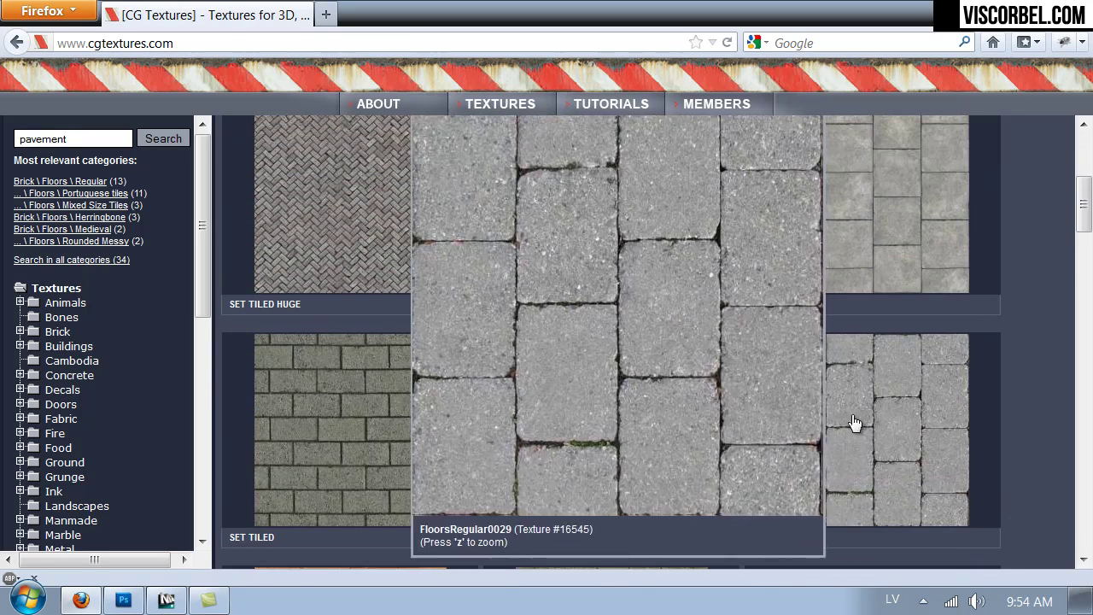
click(866, 429)
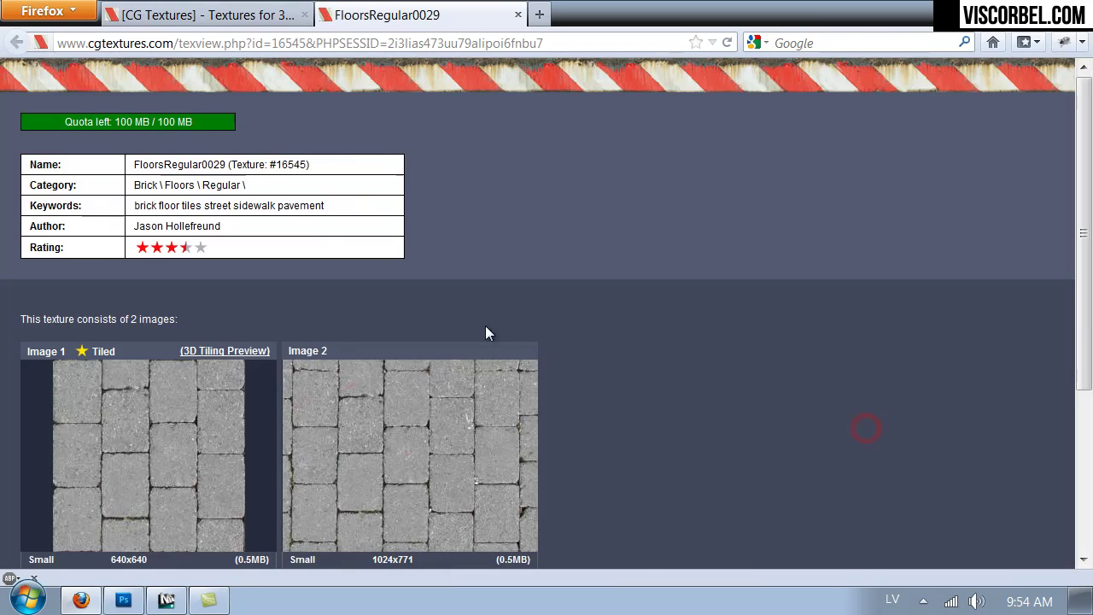
Download the medium 1307x1307 tiled image of the texture and open it with Adobe Photoshop CS5.1.
scroll(778, 290, down, 5)
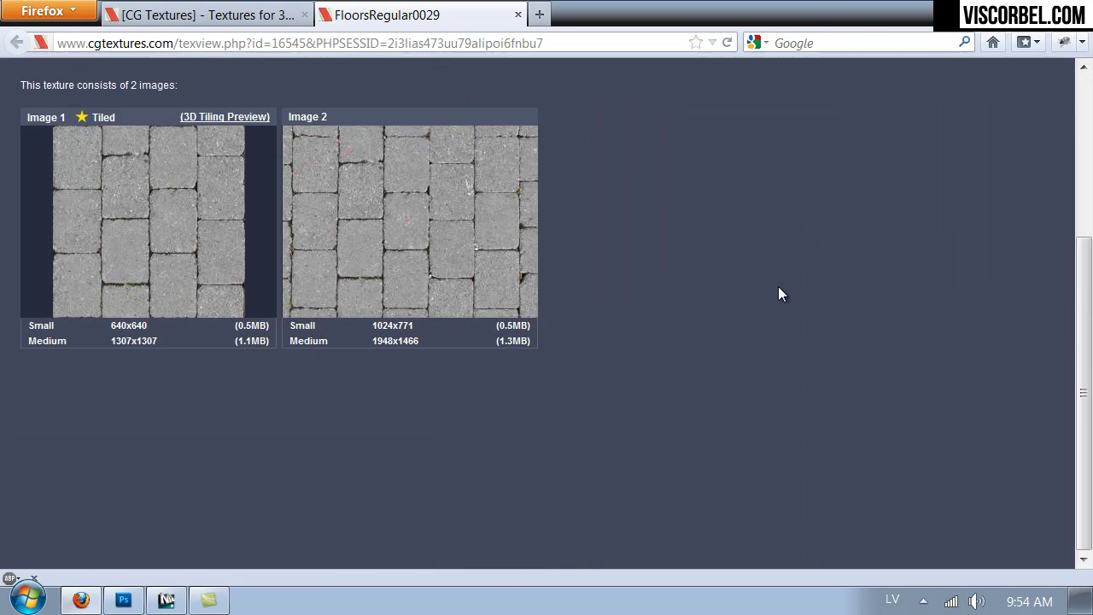
scroll(776, 292, up, 4)
mouse_move(435, 400)
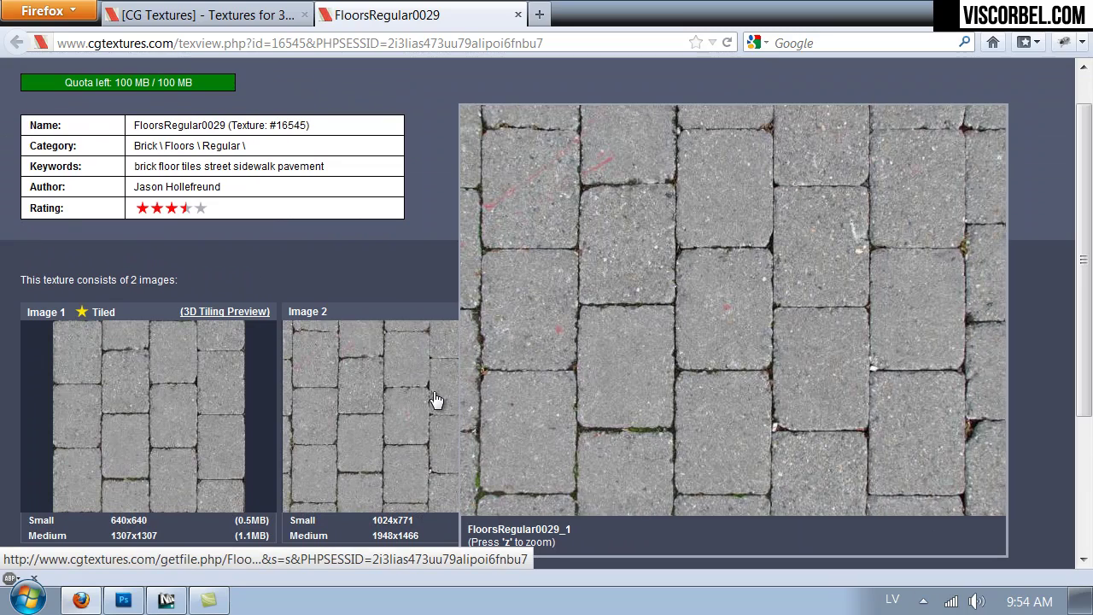
scroll(458, 337, down, 2)
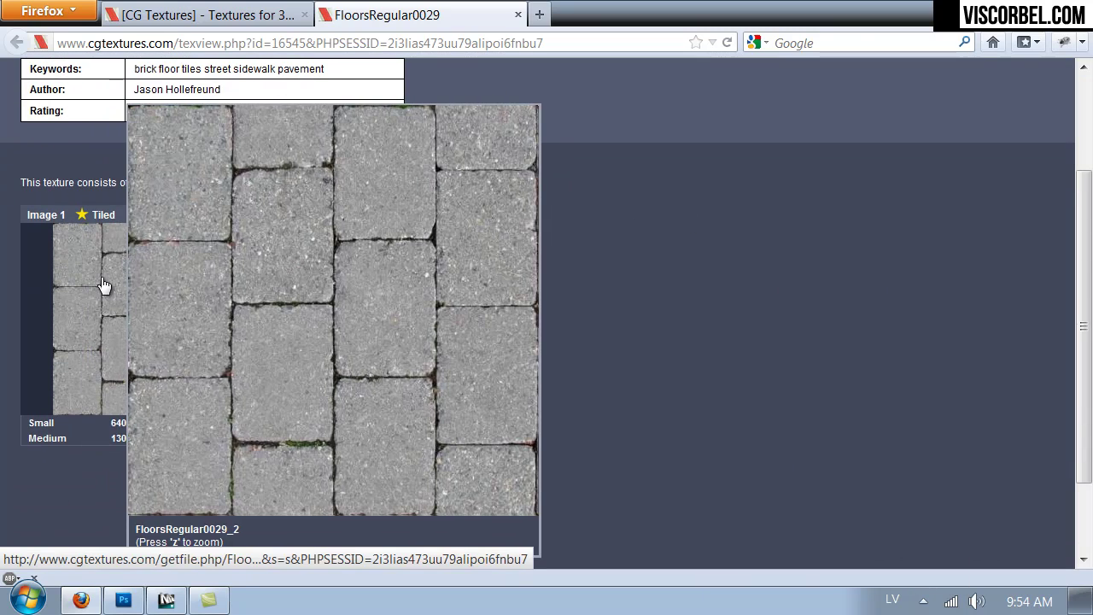
click(128, 446)
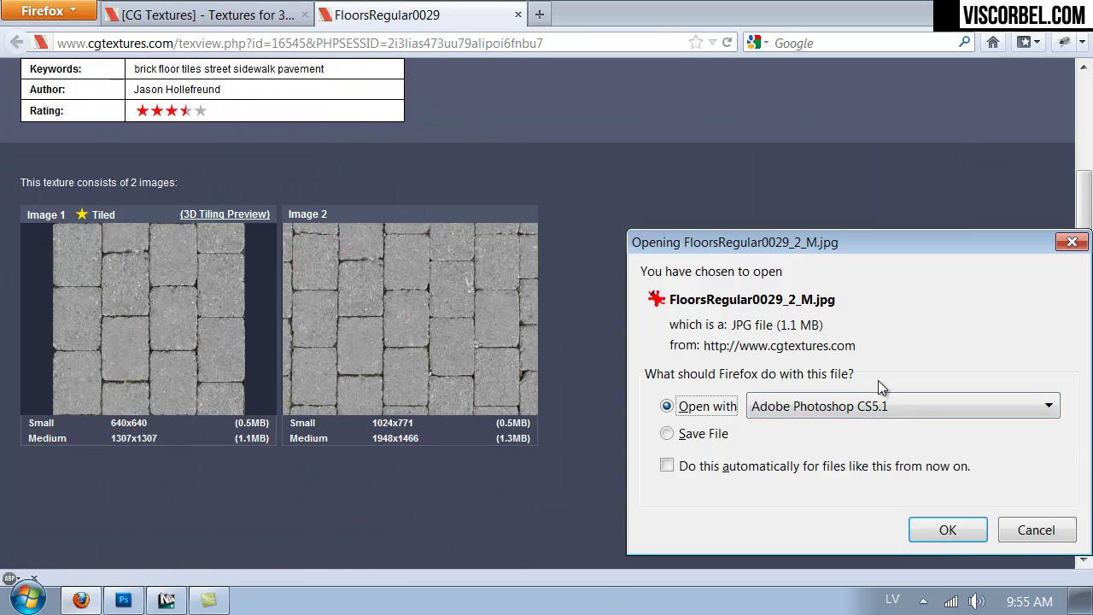
click(947, 529)
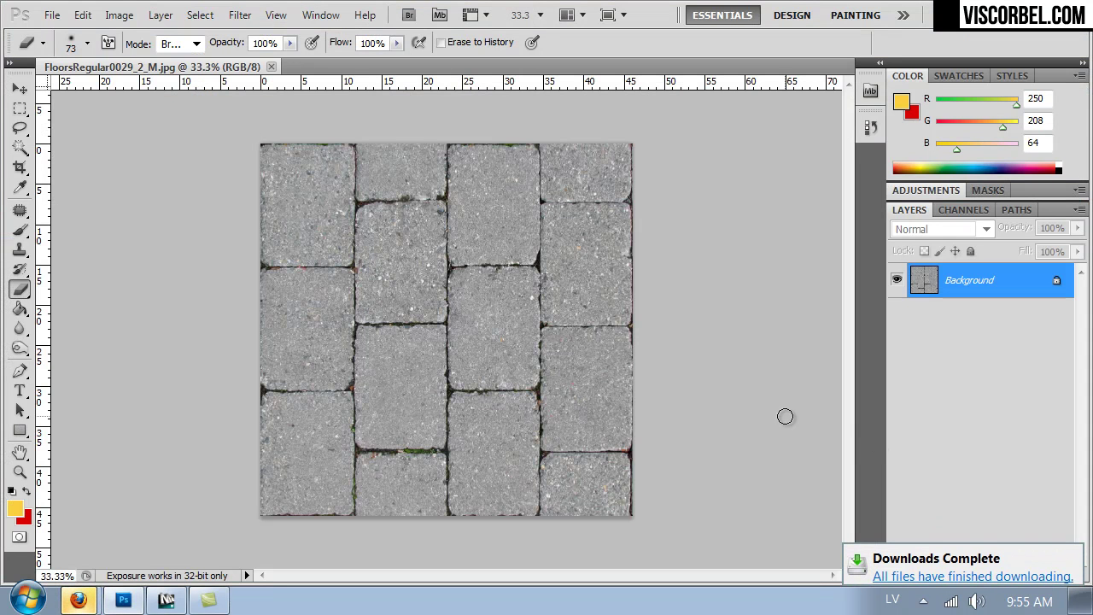
Copy the whole paving image and enlarge the canvas to 200 percent in width and height.
key(ctrl+a)
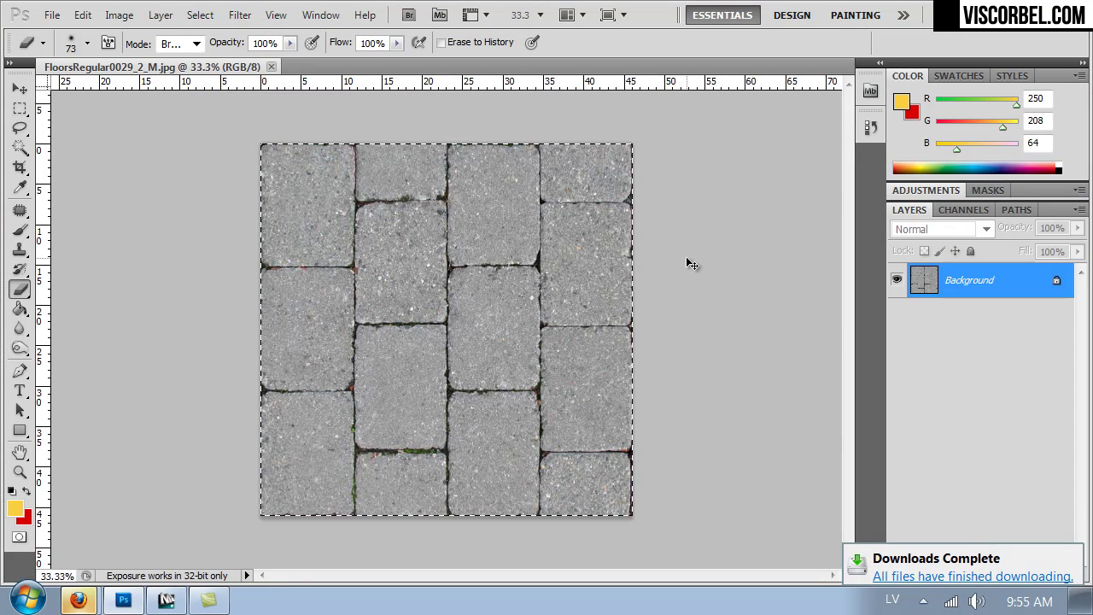
key(ctrl+alt+c)
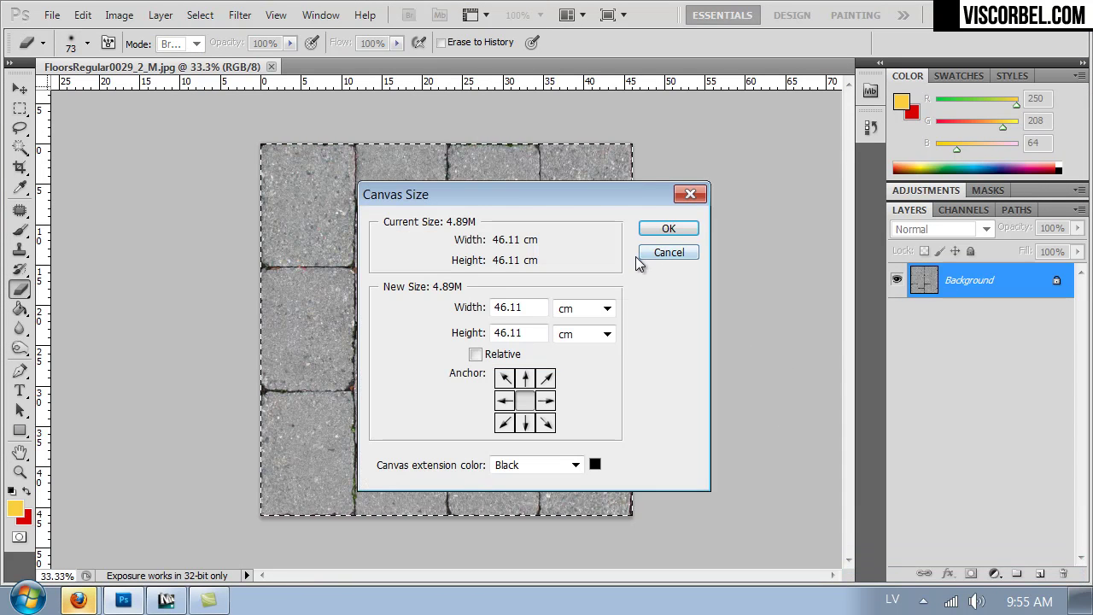
drag(596, 198, 873, 174)
click(884, 289)
click(856, 305)
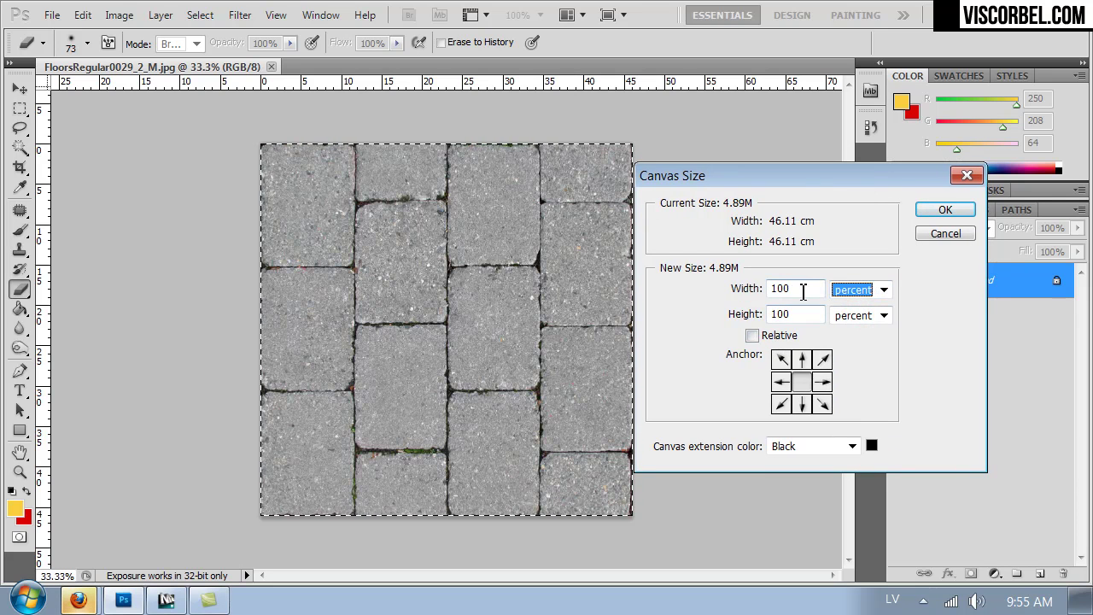
double_click(803, 284)
text(200)
key(Tab)
key(Tab)
text(200)
key(Return)
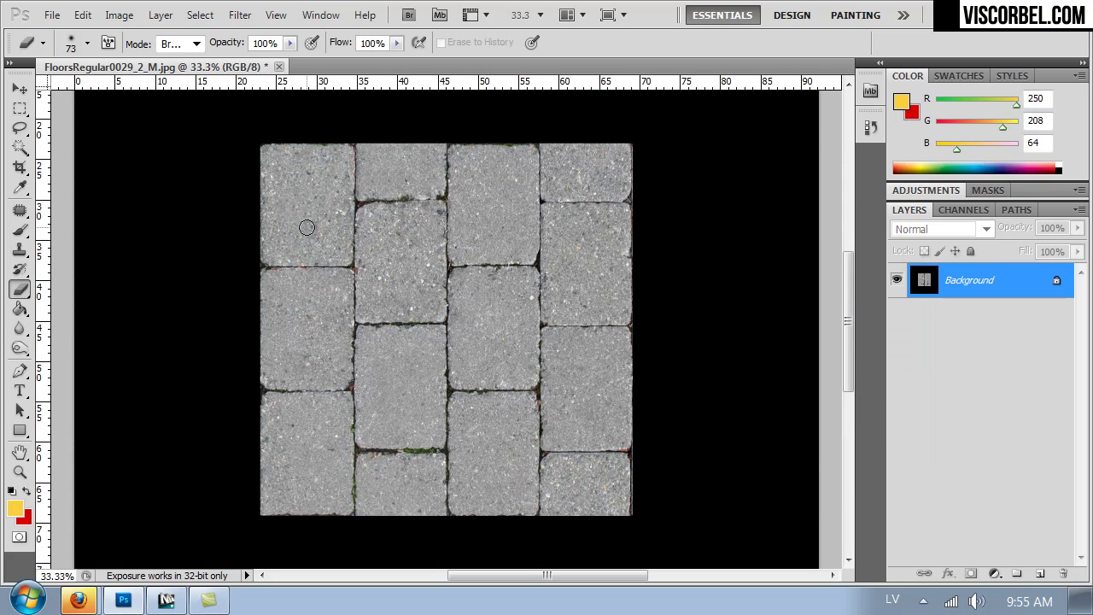
Paste two copies of the paving image and place them in the canvas's two upper corners.
key(ctrl+minus)
key(ctrl+minus)
key(ctrl+v)
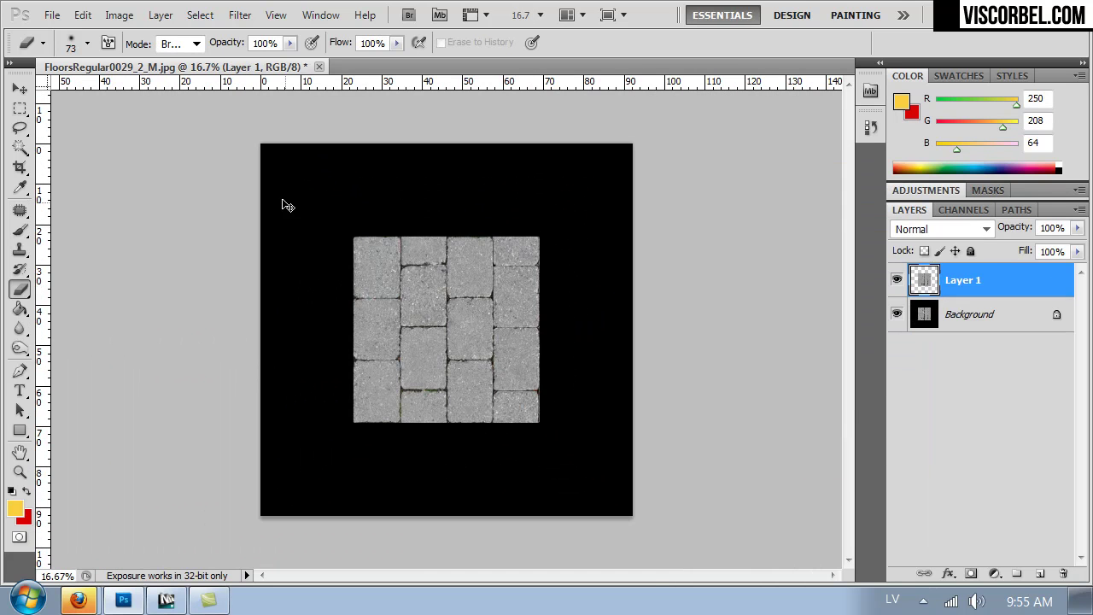
ctrl+drag(413, 310, 320, 215)
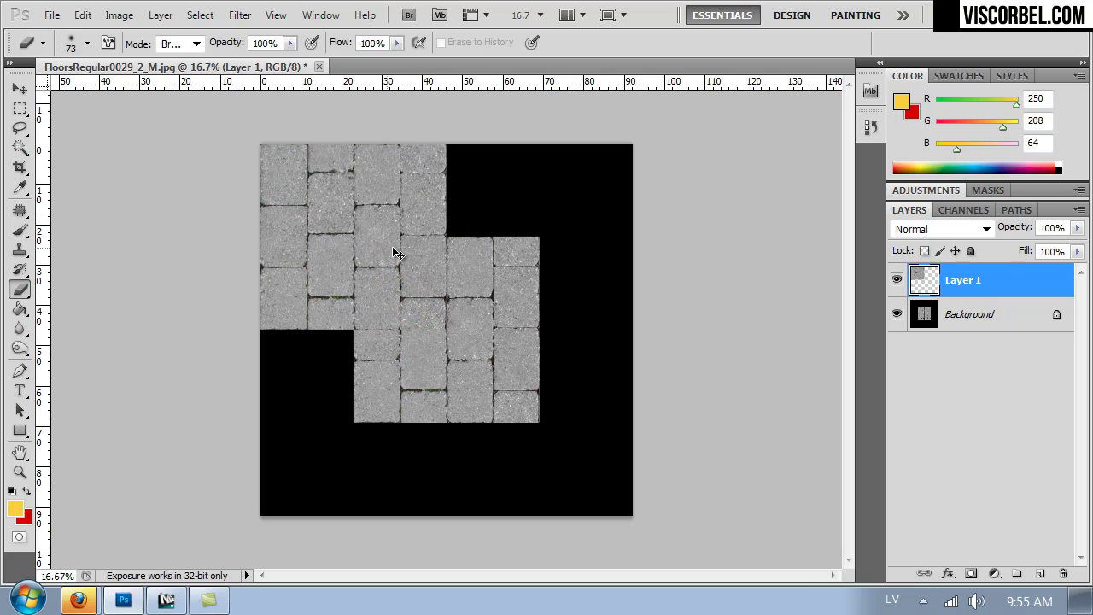
key(ctrl+v)
ctrl+drag(435, 349, 535, 261)
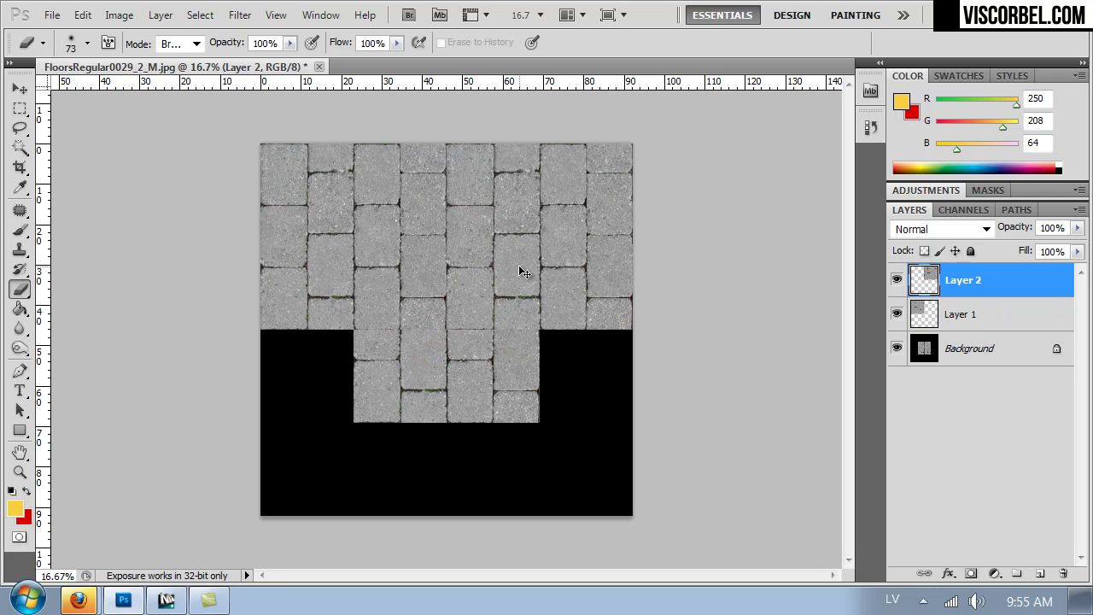
Paste two more copies of the paving image into the two lower corners to fill the canvas.
key(ctrl+v)
ctrl+drag(478, 282, 369, 382)
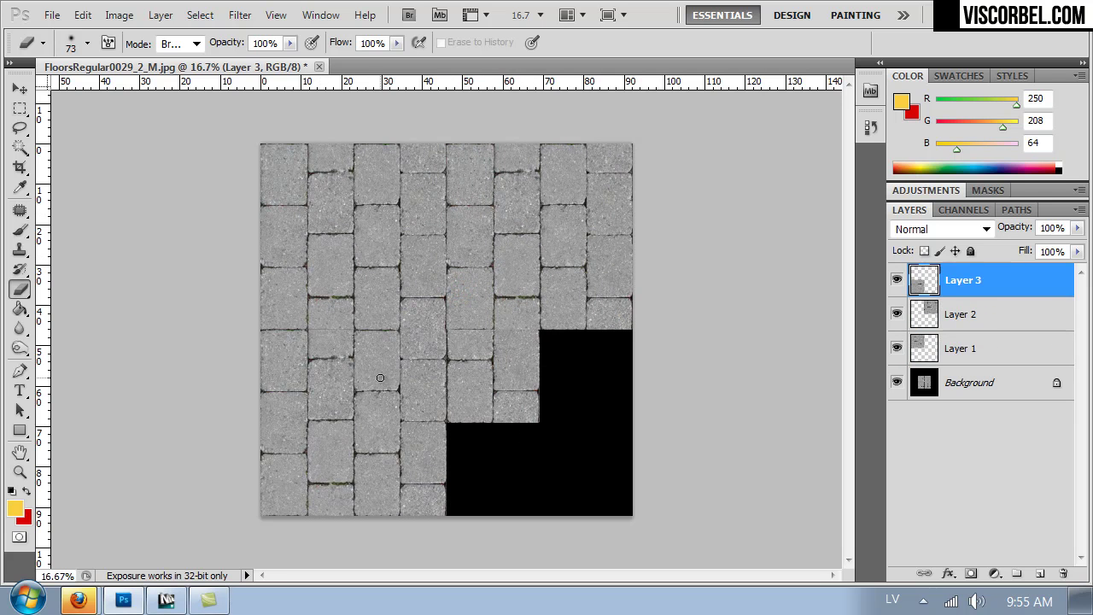
key(ctrl+v)
ctrl+drag(406, 350, 502, 448)
Examine the seams between the pasted paving copies up close at 100% magnification.
key(ctrl+1)
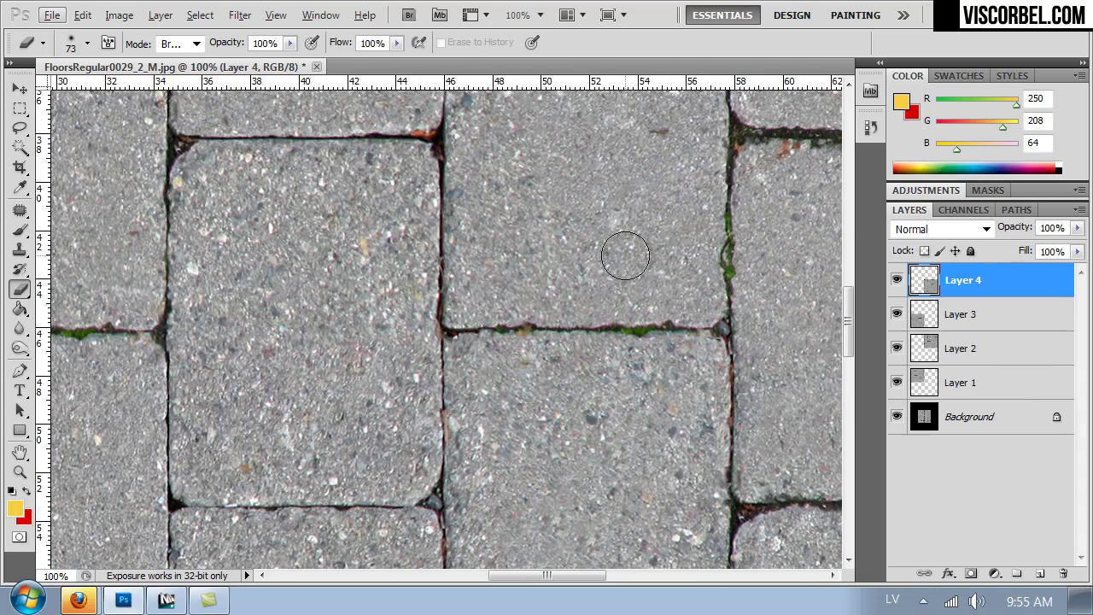
drag(350, 373, 559, 453)
key(ctrl+minus)
key(ctrl+minus)
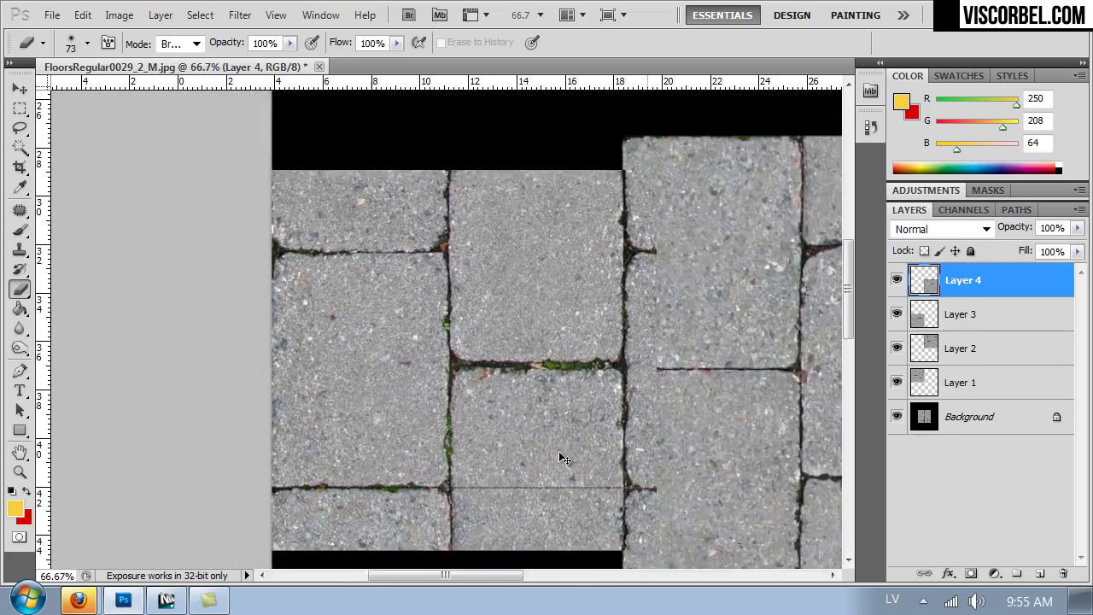
key(ctrl+minus)
key(ctrl+plus)
key(ctrl+plus)
key(ctrl+plus)
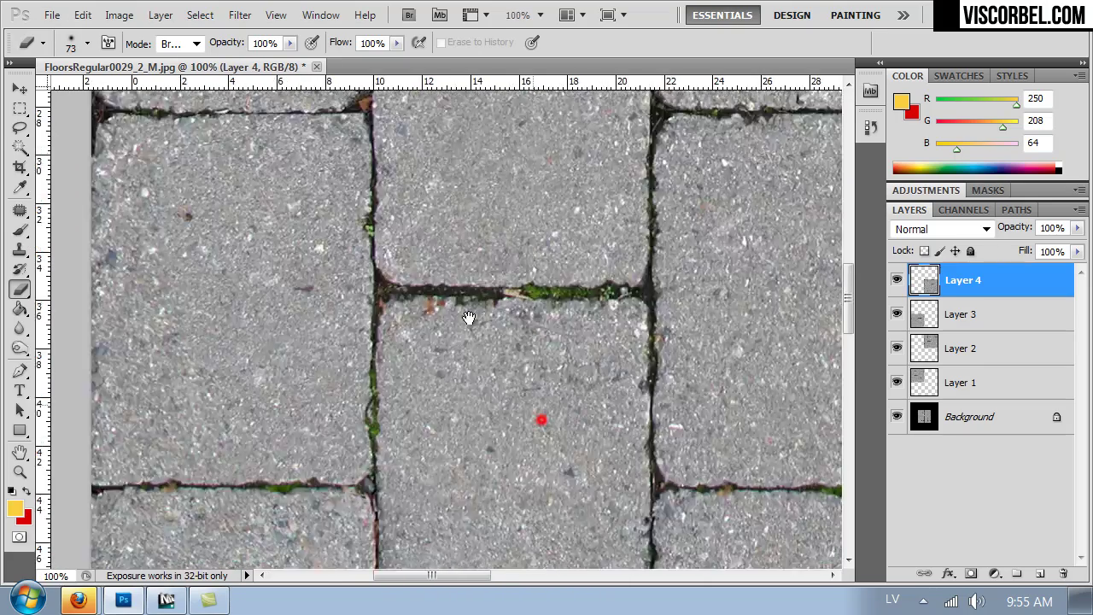
drag(218, 136, 378, 171)
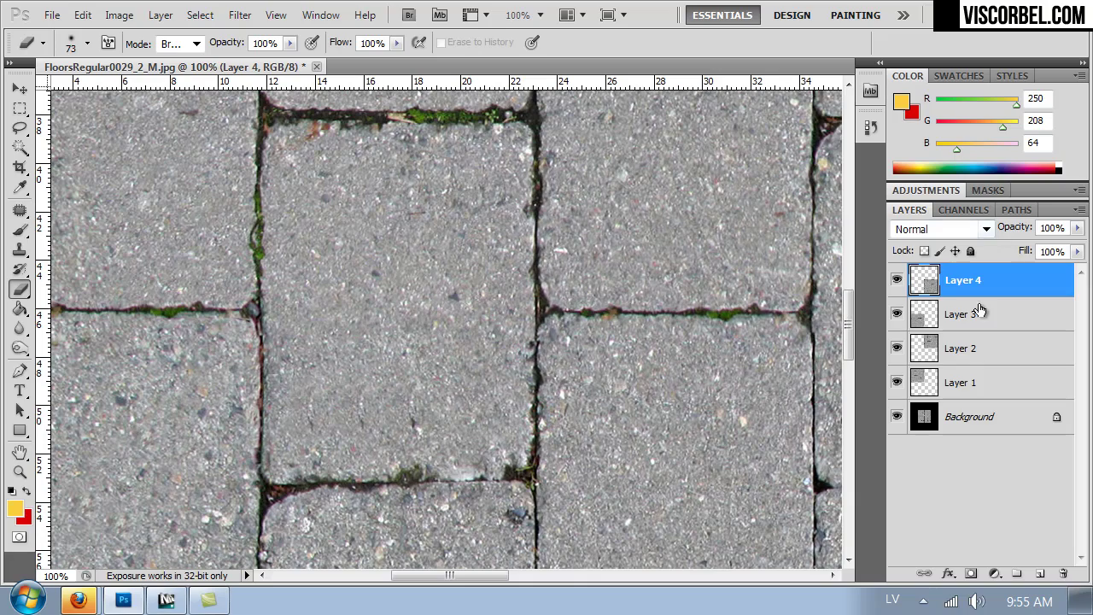
Merge the four pasted paving layers into the Background layer.
shift+click(964, 423)
key(ctrl+e)
key(ctrl+minus)
key(ctrl+minus)
key(ctrl+minus)
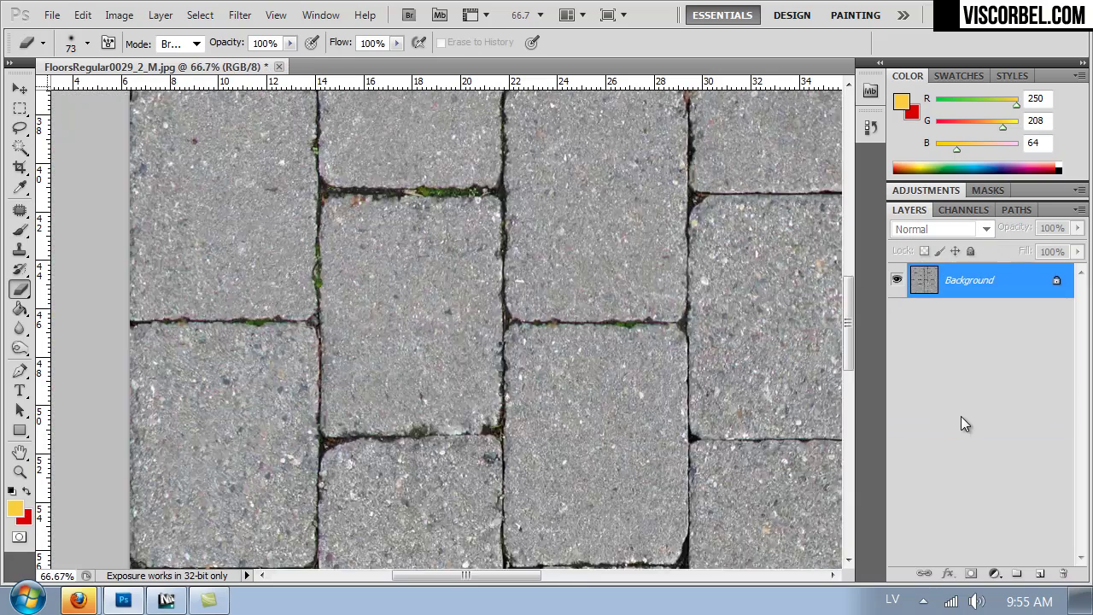
Examine the merged paving texture as a whole for repetition and its left edge at 100% magnification.
key(ctrl+minus)
key(ctrl+minus)
key(ctrl+minus)
key(ctrl+plus)
key(ctrl+plus)
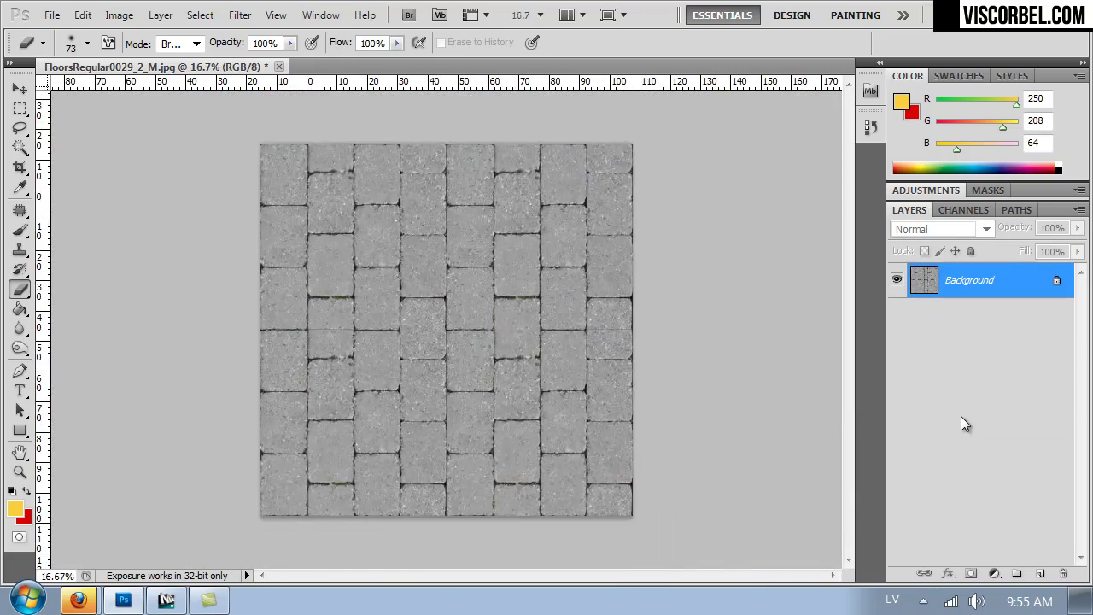
key(ctrl+minus)
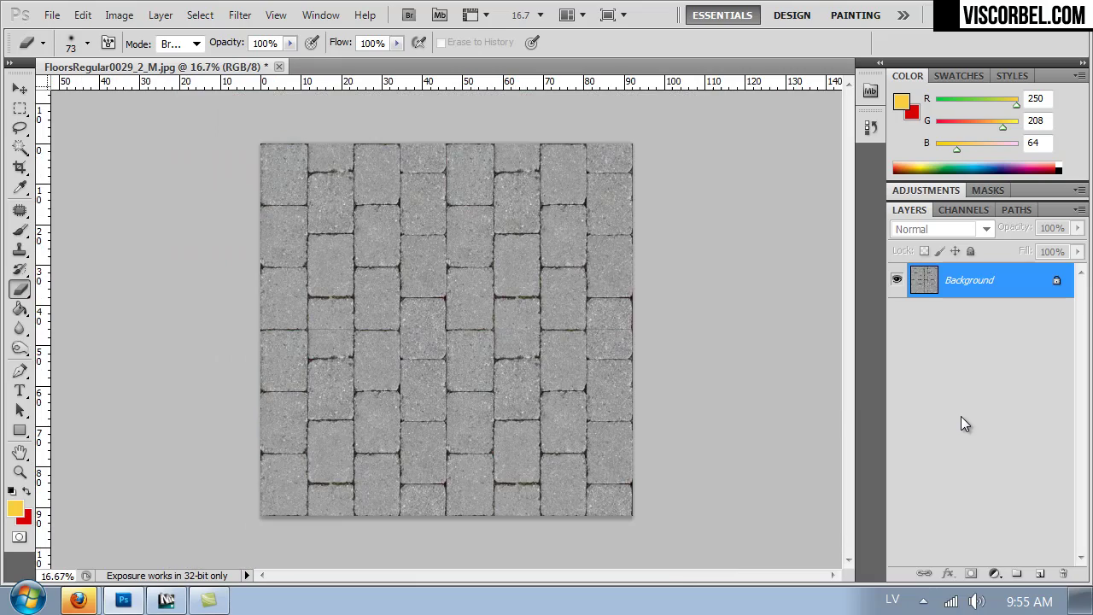
key(ctrl+plus)
key(ctrl+plus)
key(ctrl+plus)
key(ctrl+plus)
key(ctrl+plus)
drag(324, 270, 763, 276)
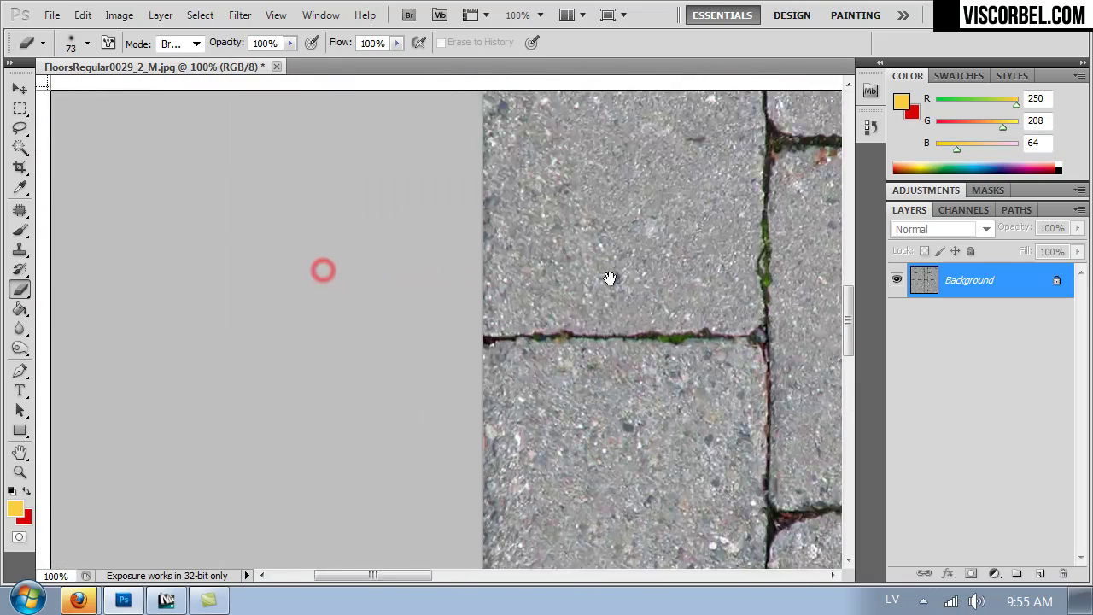
Examine the merged paving texture for repeating stones, comparing the whole image with 100% close-ups of the middle.
drag(590, 275, 525, 275)
key(ctrl+minus)
key(ctrl+minus)
key(ctrl+minus)
key(ctrl+minus)
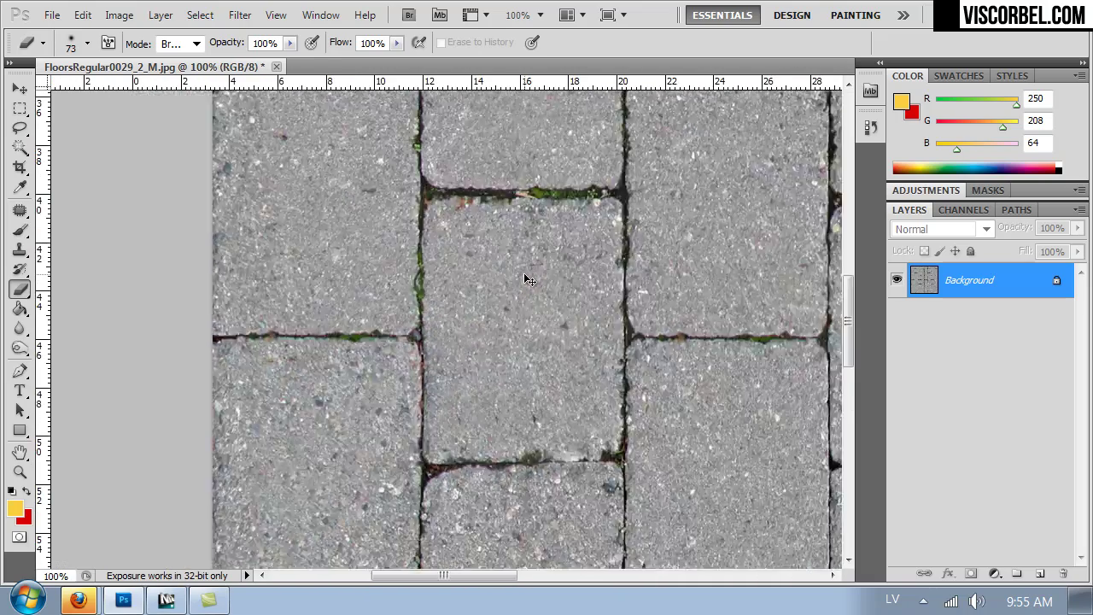
key(ctrl+minus)
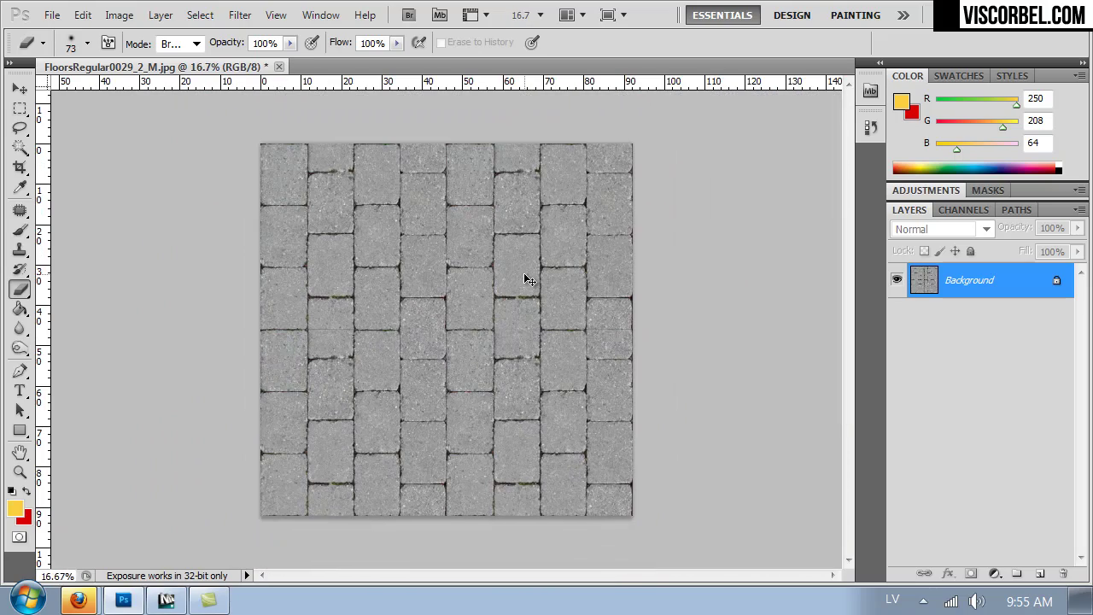
key(ctrl+plus)
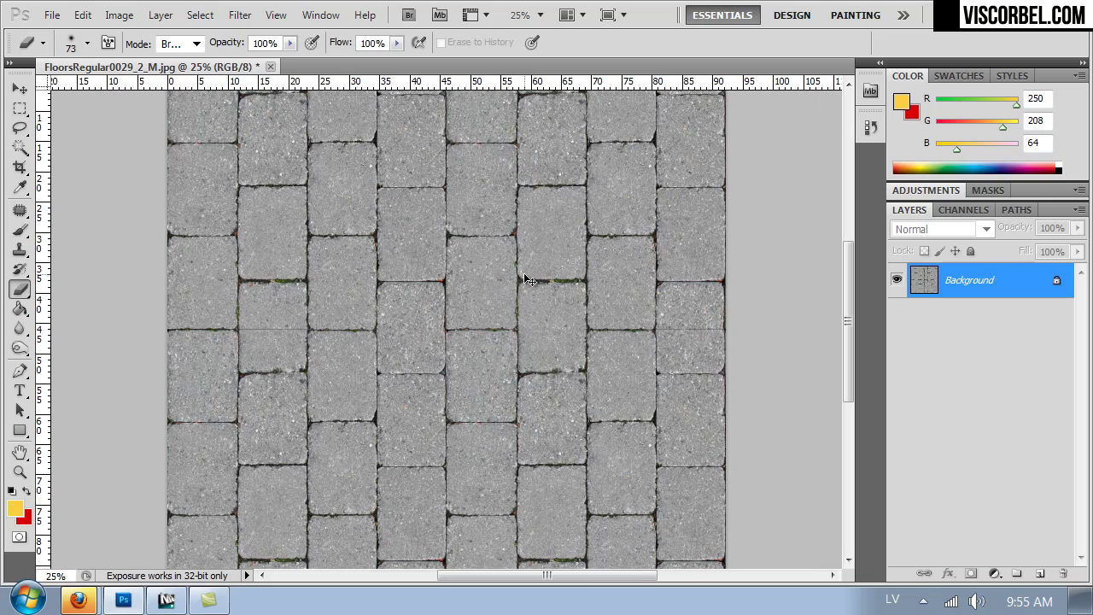
key(ctrl+plus)
key(ctrl+plus)
key(ctrl+plus)
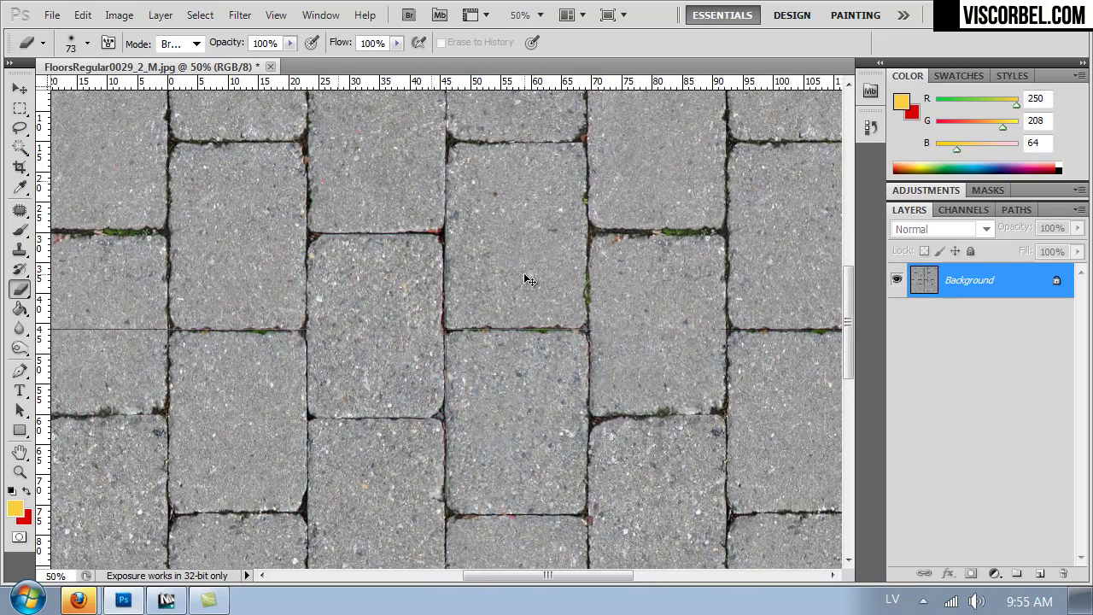
key(ctrl+plus)
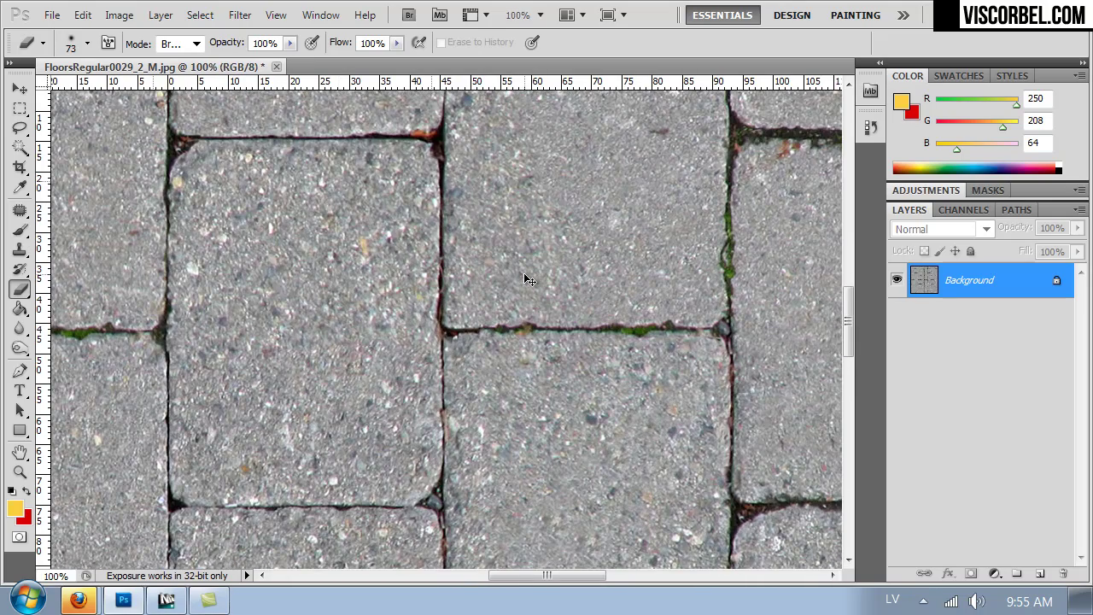
key(ctrl+minus)
key(ctrl+minus)
key(ctrl+minus)
key(ctrl+minus)
key(ctrl+minus)
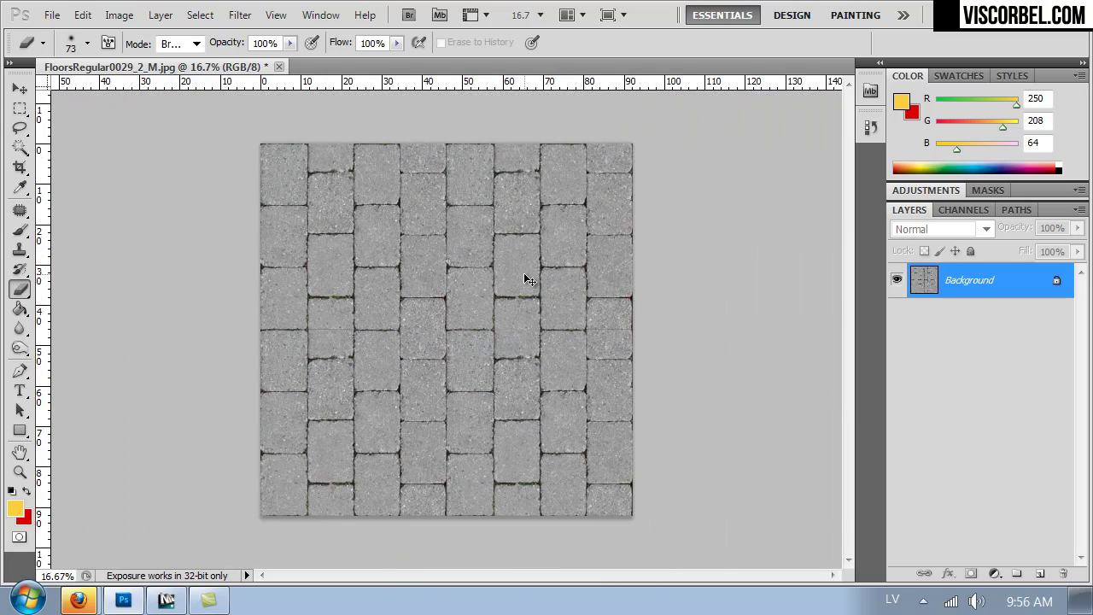
Select one paving stone in the fourth column below the canvas centre with the Rectangular Marquee and copy it to a new layer.
key(ctrl+plus)
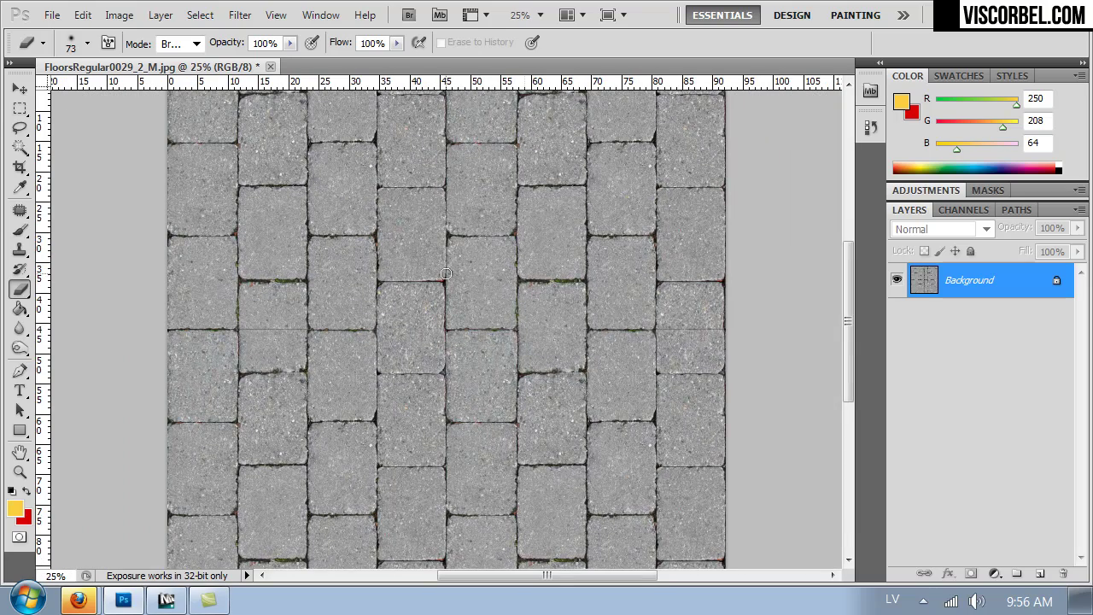
drag(472, 257, 468, 173)
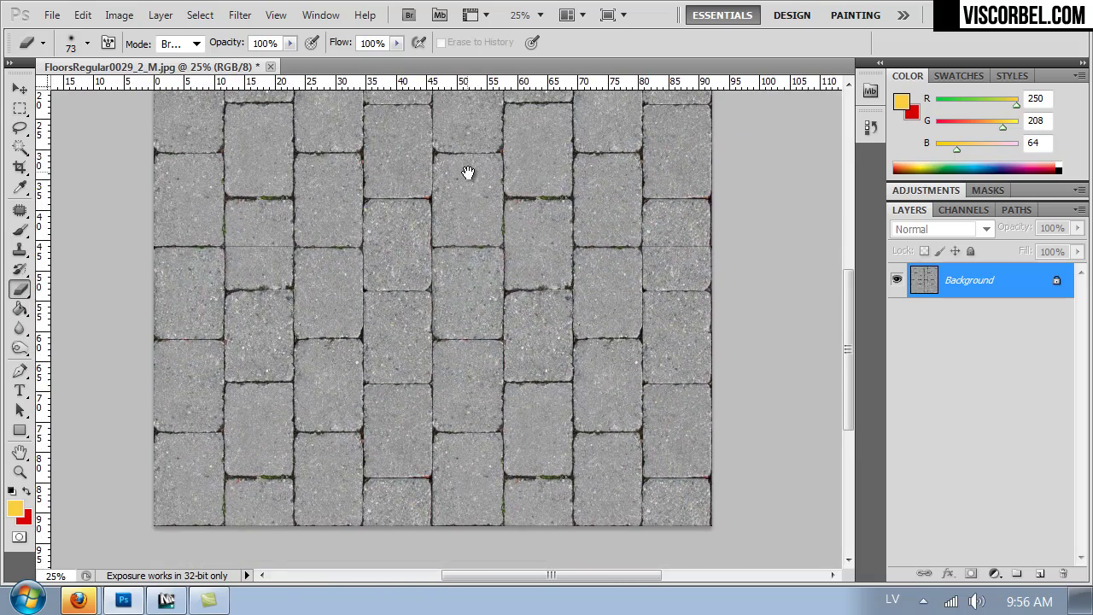
key(ctrl+plus)
key(ctrl+plus)
key(ctrl+plus)
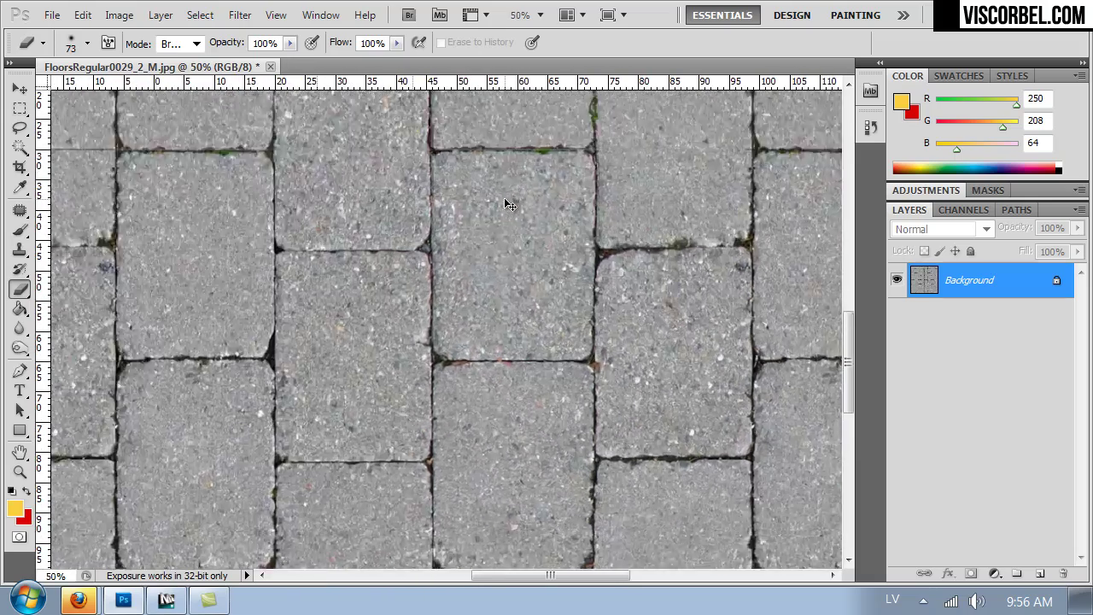
drag(444, 350, 512, 305)
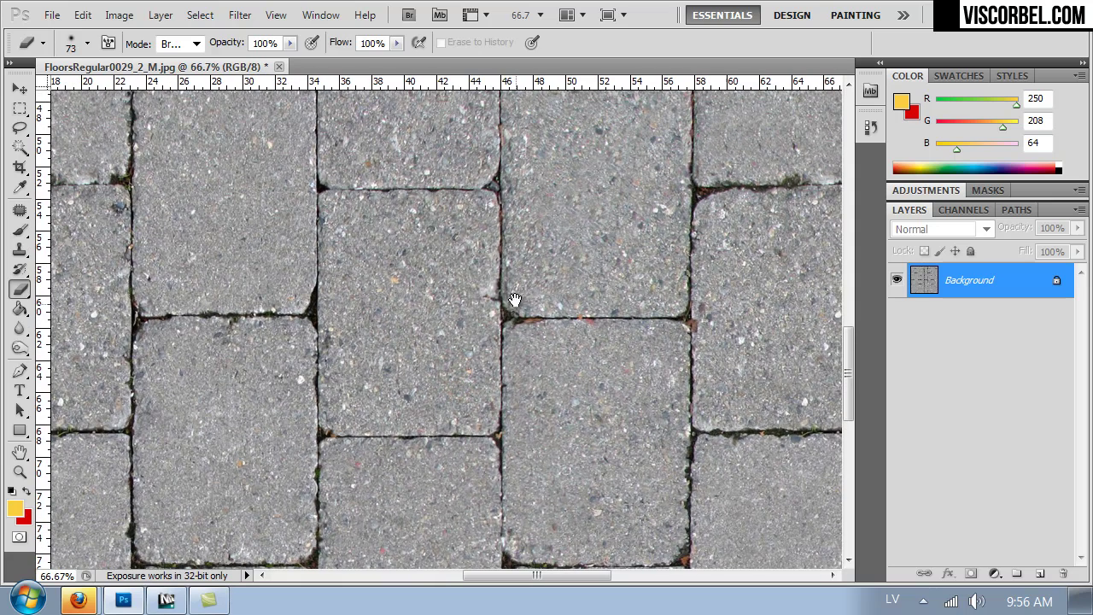
key(m)
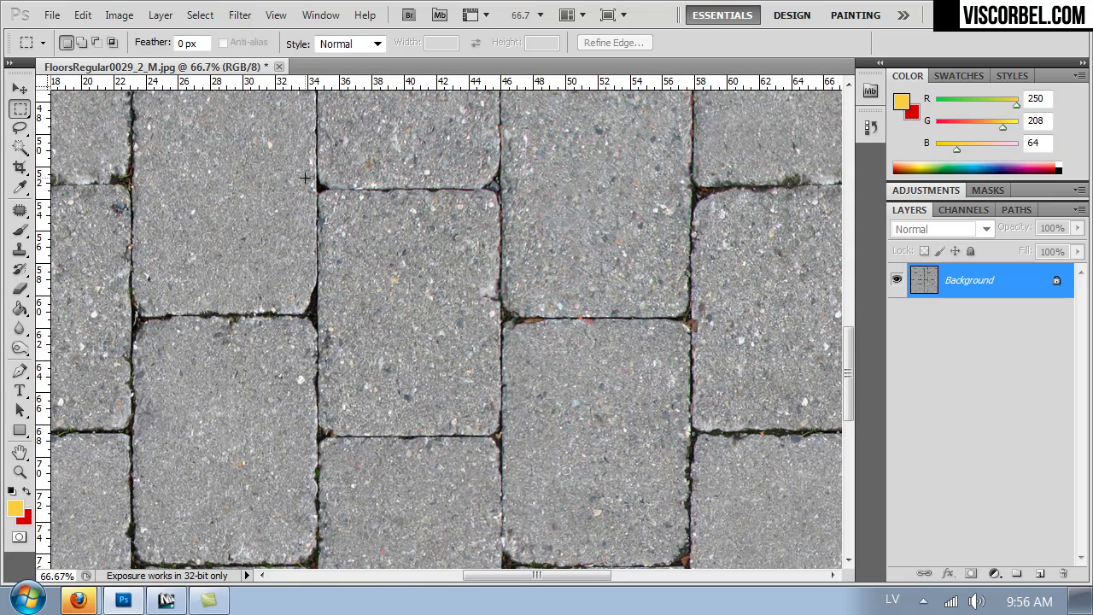
drag(515, 445, 513, 444)
key(ctrl+j)
Move the copied stone over a stone in the upper half of the sixth column.
key(ctrl+minus)
key(ctrl+minus)
key(ctrl+minus)
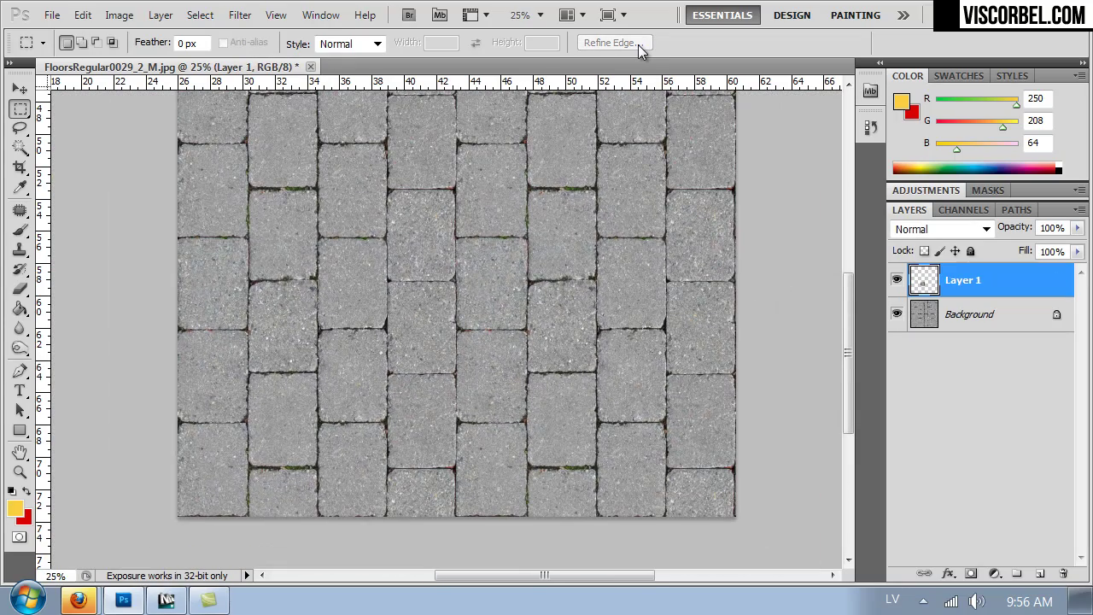
ctrl+drag(419, 339, 558, 148)
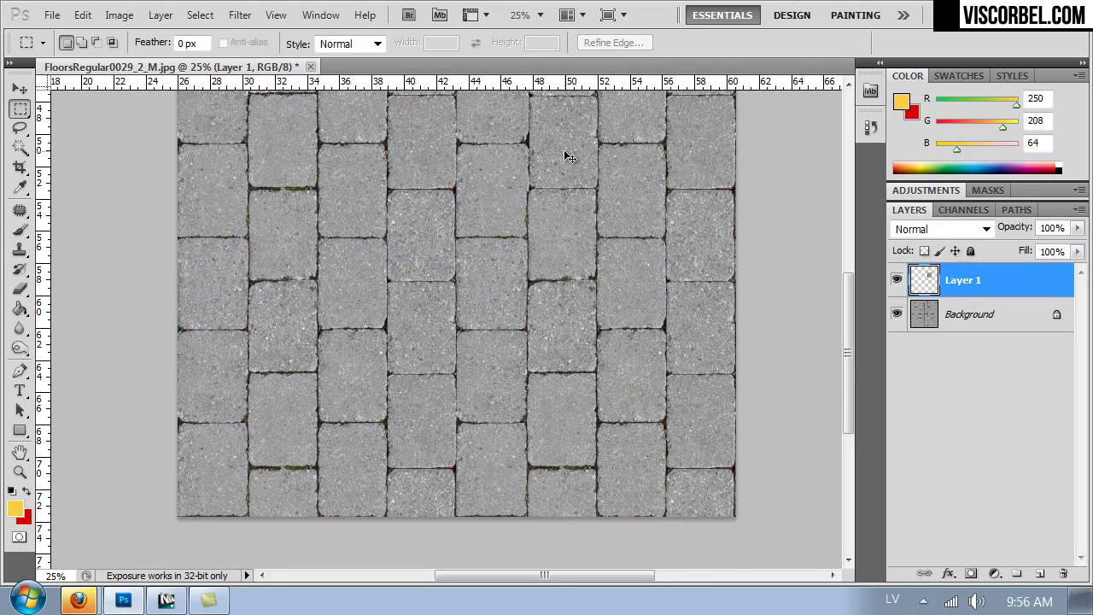
Nudge the copied stone upward in small increments until its edges line up with the surrounding joints.
key(ctrl+plus)
key(ctrl+plus)
mouse_move(541, 195)
mouse_down()
mouse_move(536, 467)
mouse_move(536, 402)
mouse_move(437, 147)
mouse_up()
key(ctrl+Up)
key(ctrl+Up)
key(ctrl+Up)
key(ctrl+Up)
key(ctrl+Up)
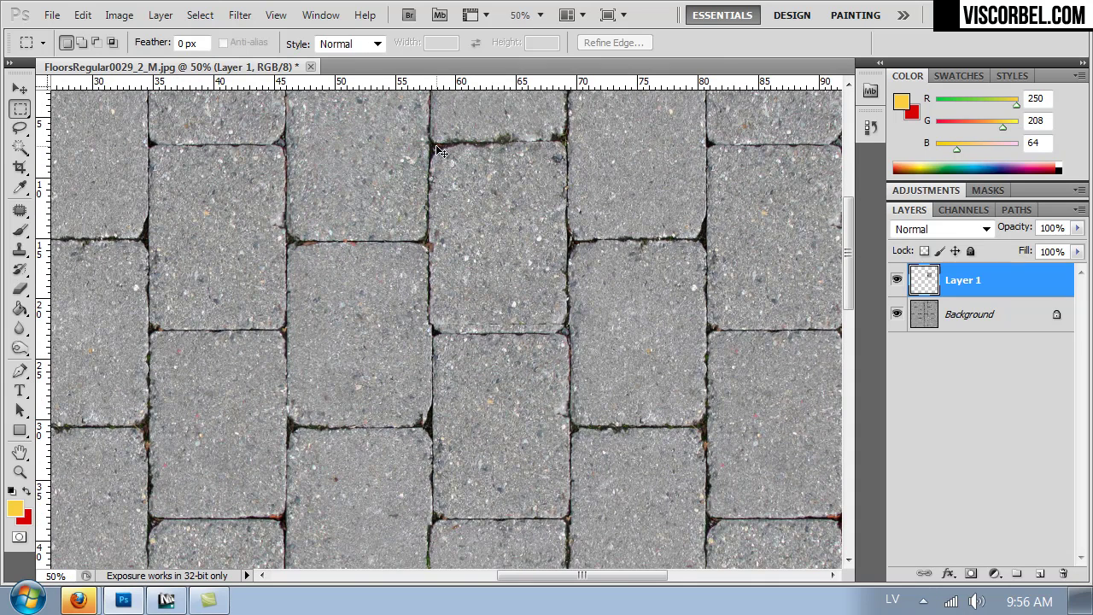
key(ctrl+Up)
key(ctrl+Up)
key(ctrl+Up)
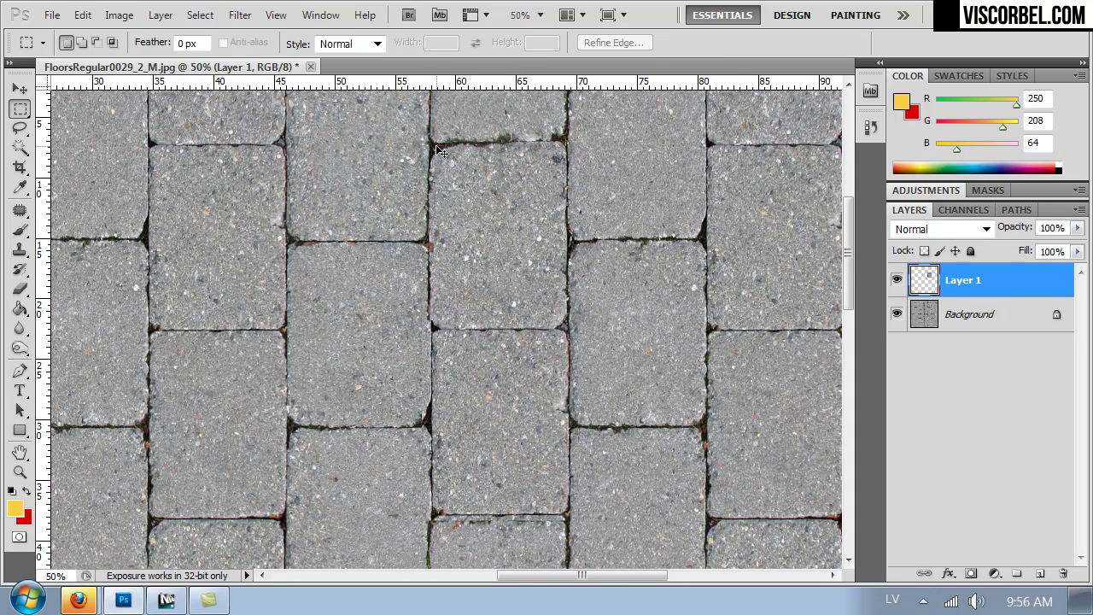
key(ctrl+Up)
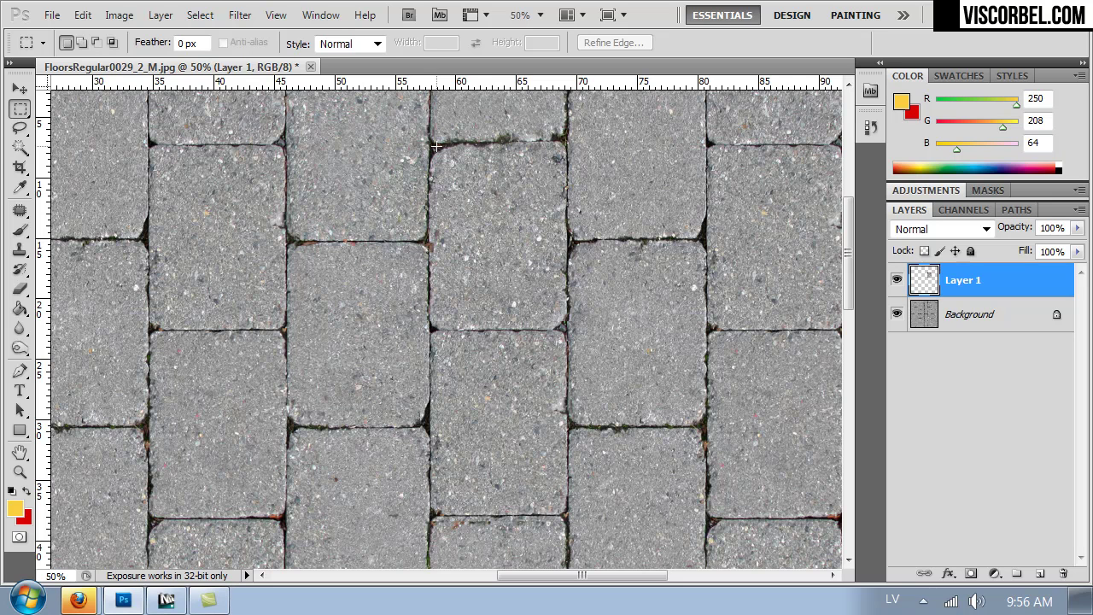
Set the eraser's hardness to 100% and erase the copied stone's lower edge to reveal the original mossy joint beneath.
key(e)
drag(402, 310, 508, 310)
right_click(593, 297)
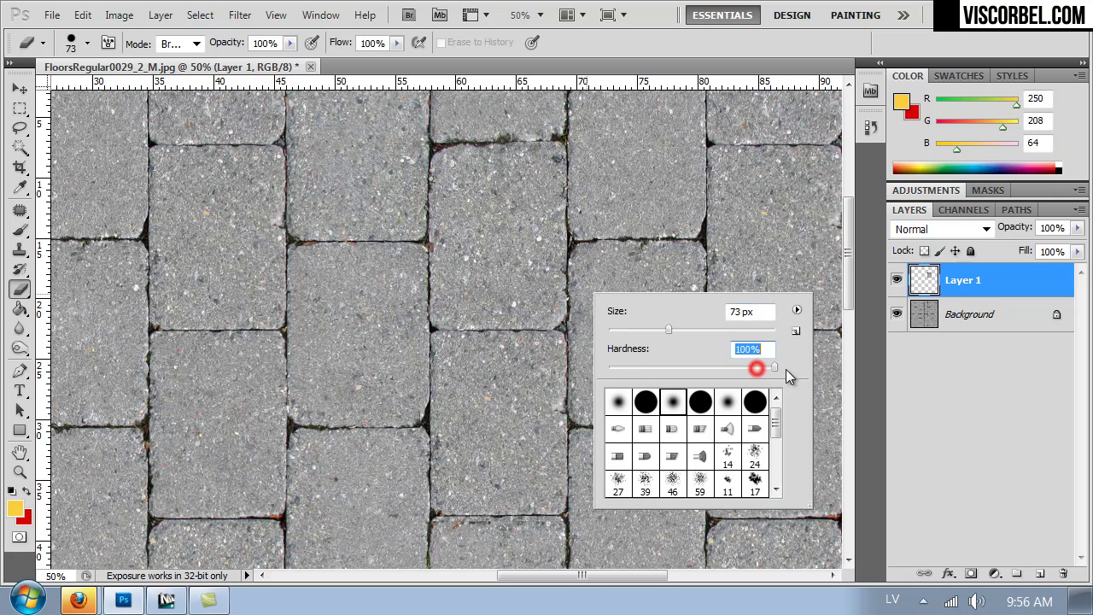
click(573, 293)
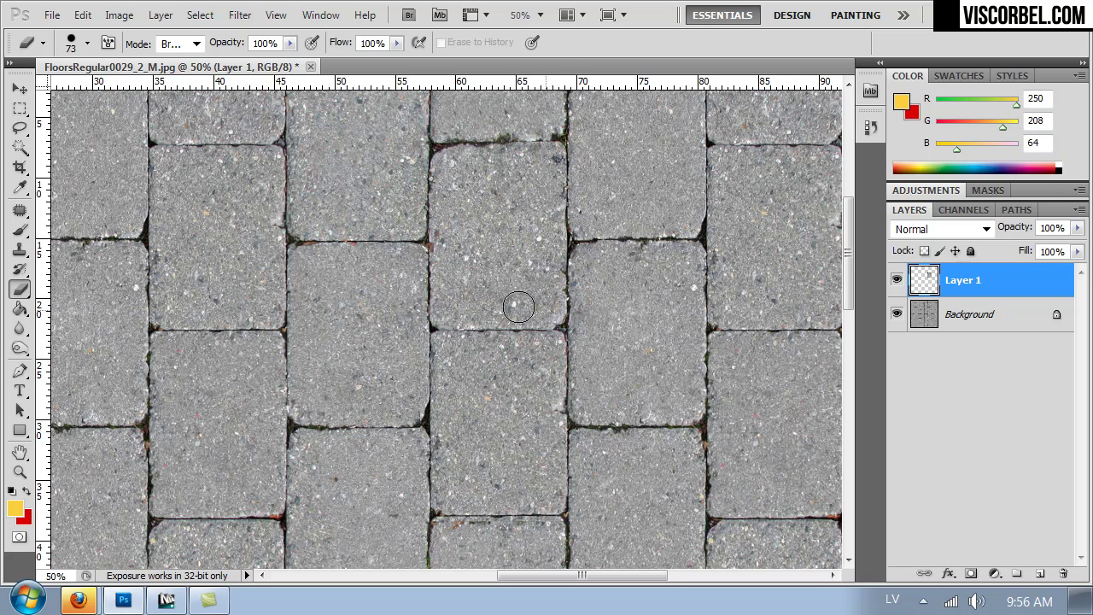
click(424, 531)
mouse_move(427, 535)
mouse_down()
mouse_move(577, 533)
mouse_move(395, 516)
mouse_move(589, 518)
mouse_move(567, 531)
mouse_move(371, 527)
mouse_move(563, 497)
mouse_move(584, 503)
mouse_move(593, 347)
mouse_up()
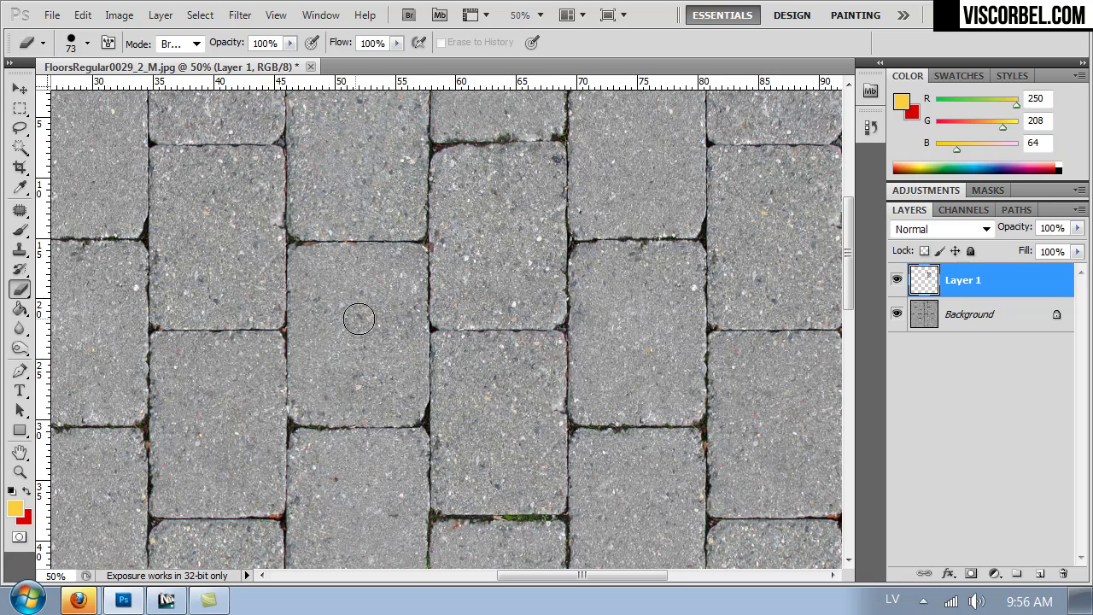
Examine the edited texture at several zoom levels for remaining repetition across the columns.
drag(413, 329, 404, 508)
scroll(444, 479, down, 5)
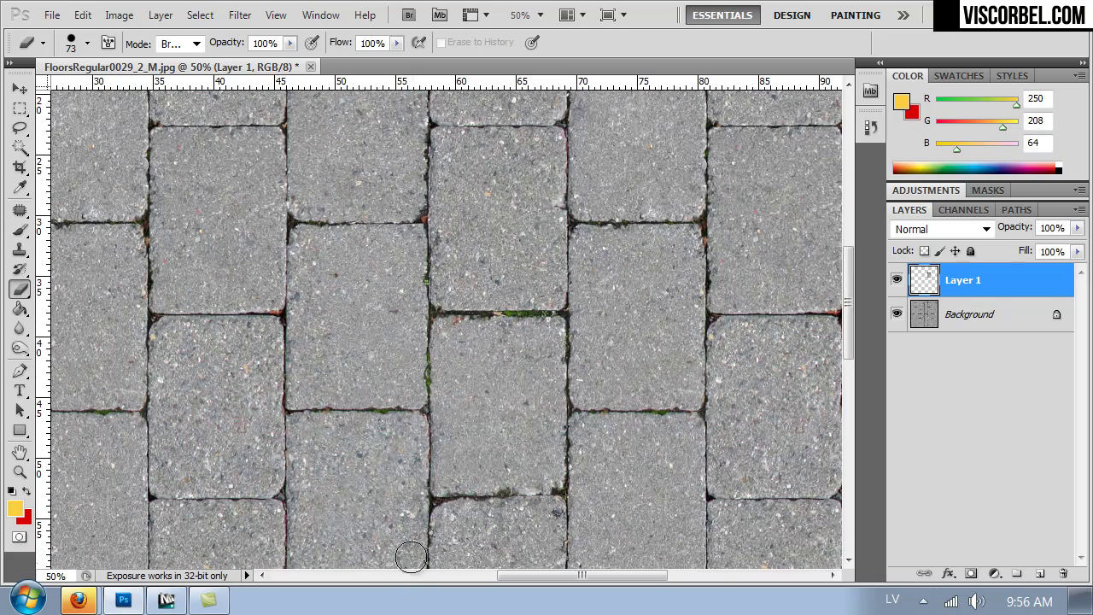
key(ctrl+minus)
key(ctrl+minus)
key(ctrl+minus)
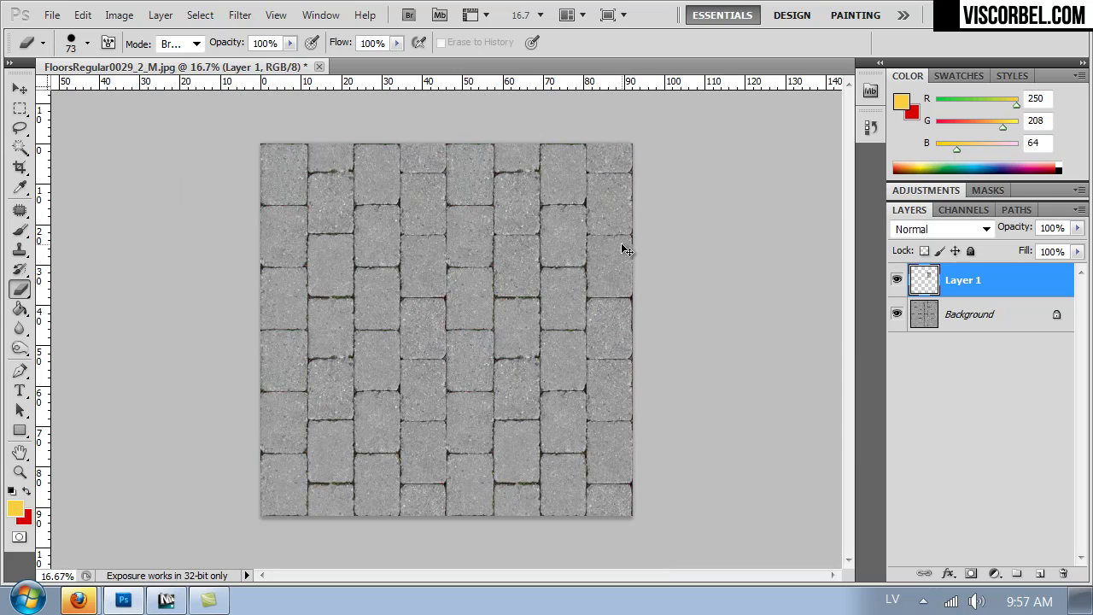
key(ctrl+plus)
key(ctrl+plus)
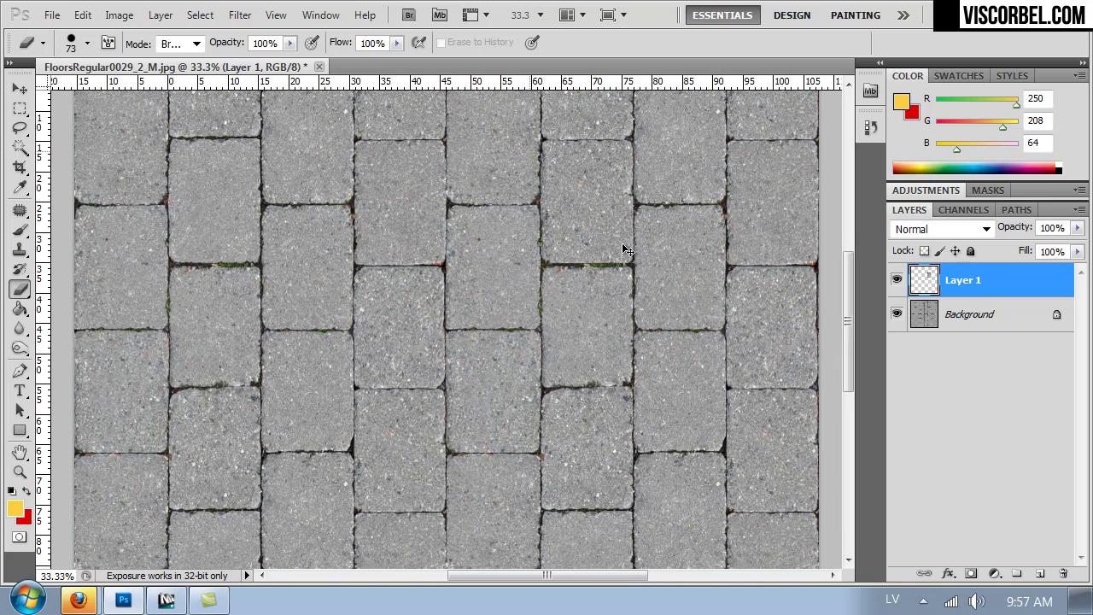
key(ctrl+minus)
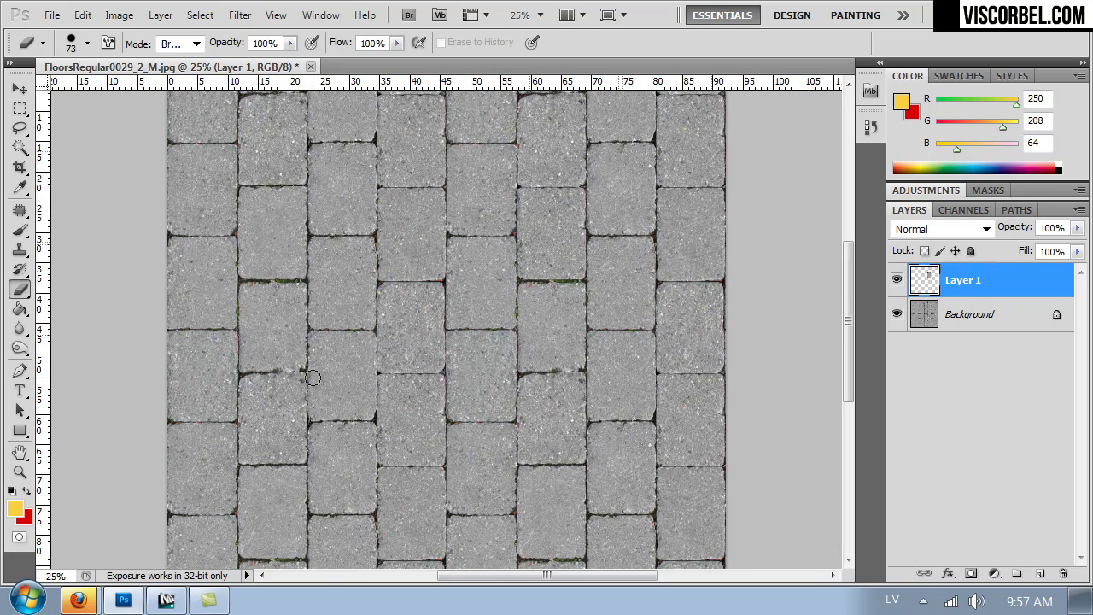
key(ctrl+minus)
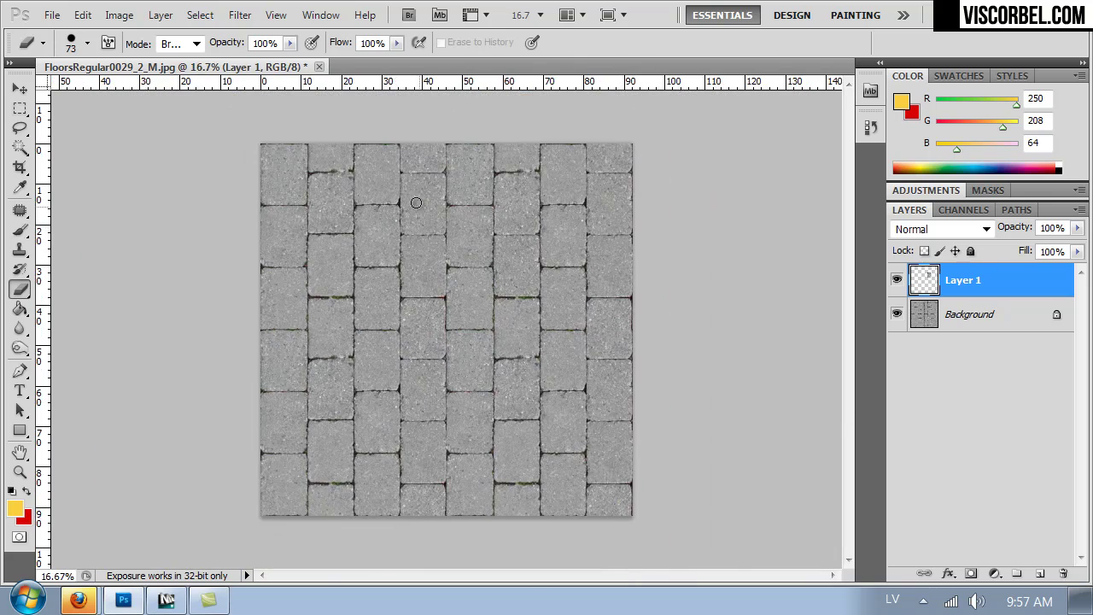
Clone a cleaner horizontal joint over the mossy joint in the second column near mid-height, using a 71 px brush at 100% hardness.
ctrl+click(321, 344)
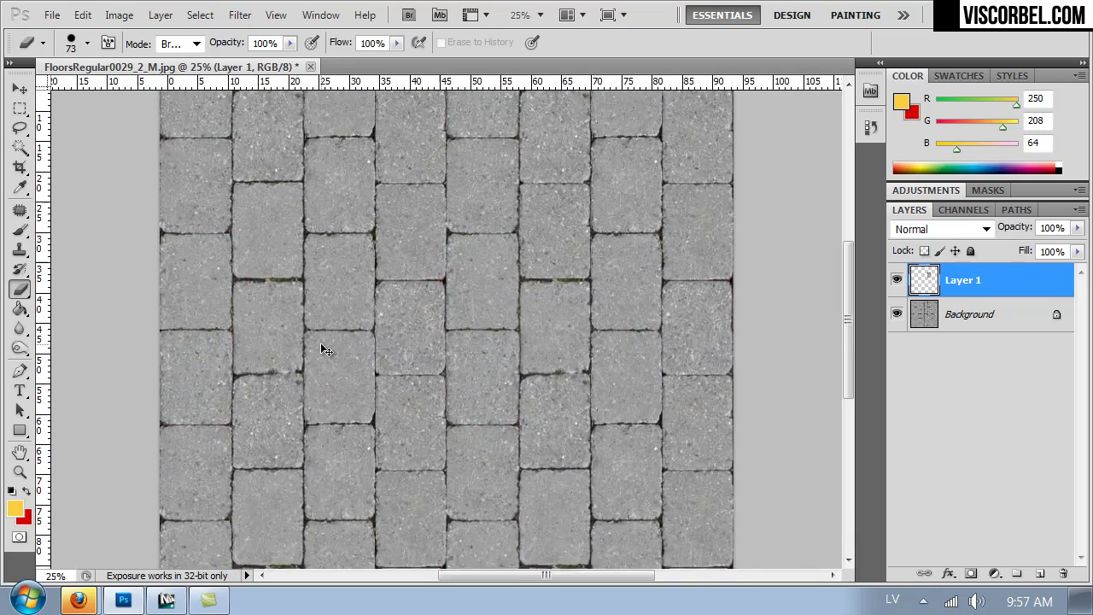
ctrl+click(321, 344)
ctrl+click(321, 344)
ctrl+click(322, 344)
drag(648, 305, 663, 289)
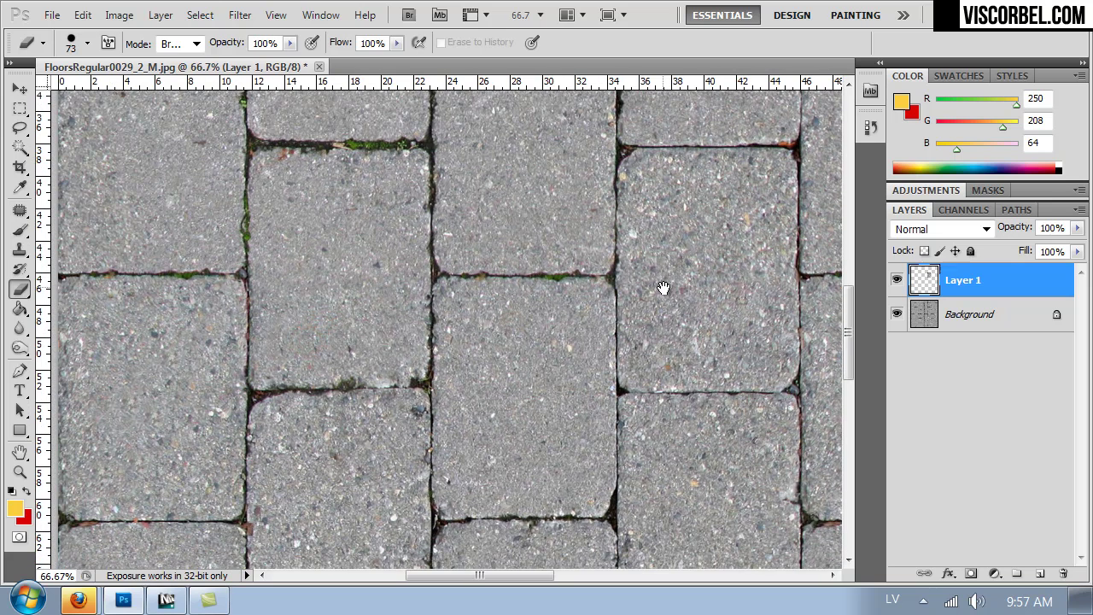
key(s)
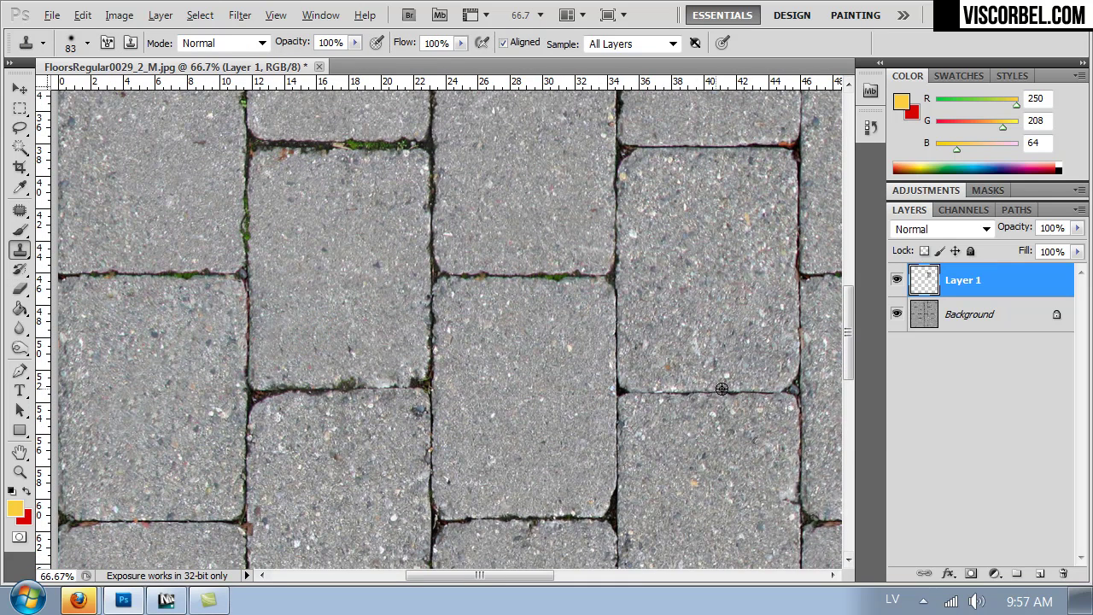
right_click(758, 377)
mouse_move(844, 400)
mouse_down()
mouse_move(801, 400)
mouse_move(838, 399)
mouse_up()
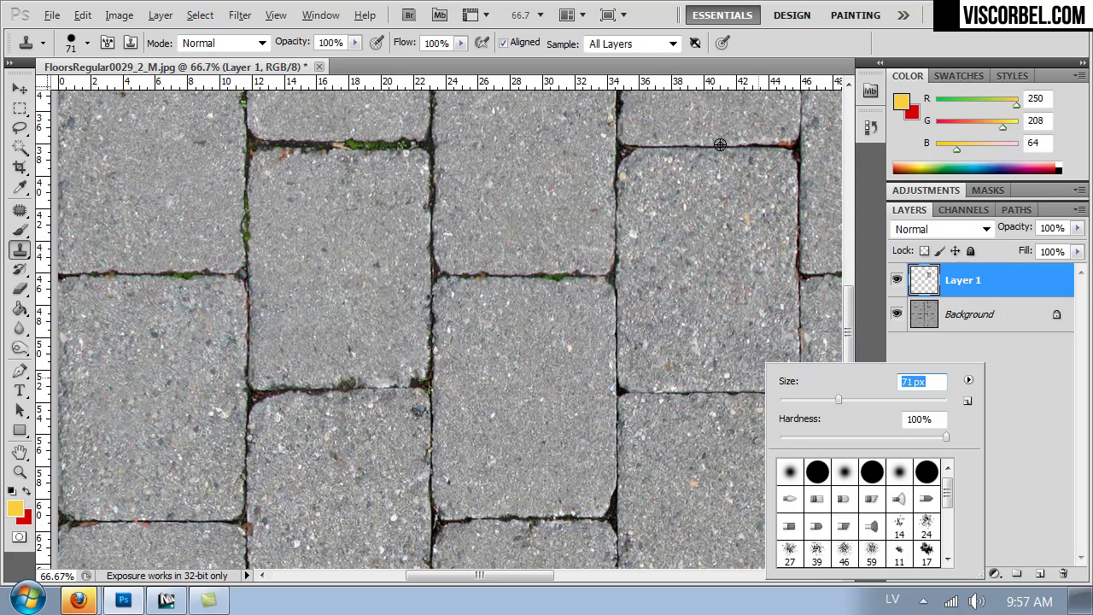
key(Return)
click(348, 389)
drag(312, 393, 419, 392)
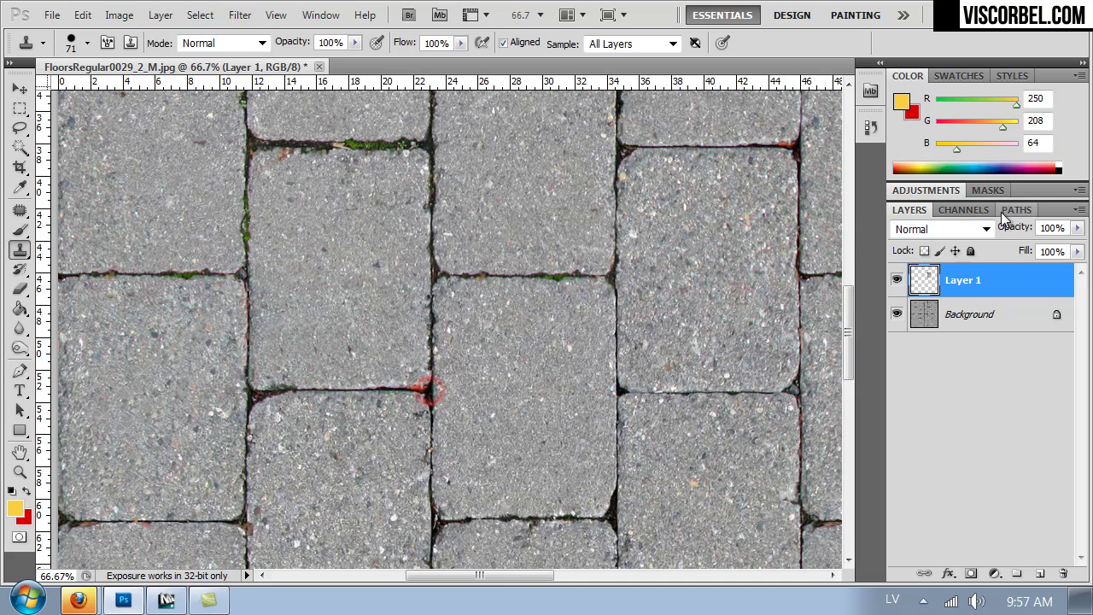
Clone the horizontal joint below the sixth column's first full stone over the irregular joint at that stone's upper edge.
key(ctrl+minus)
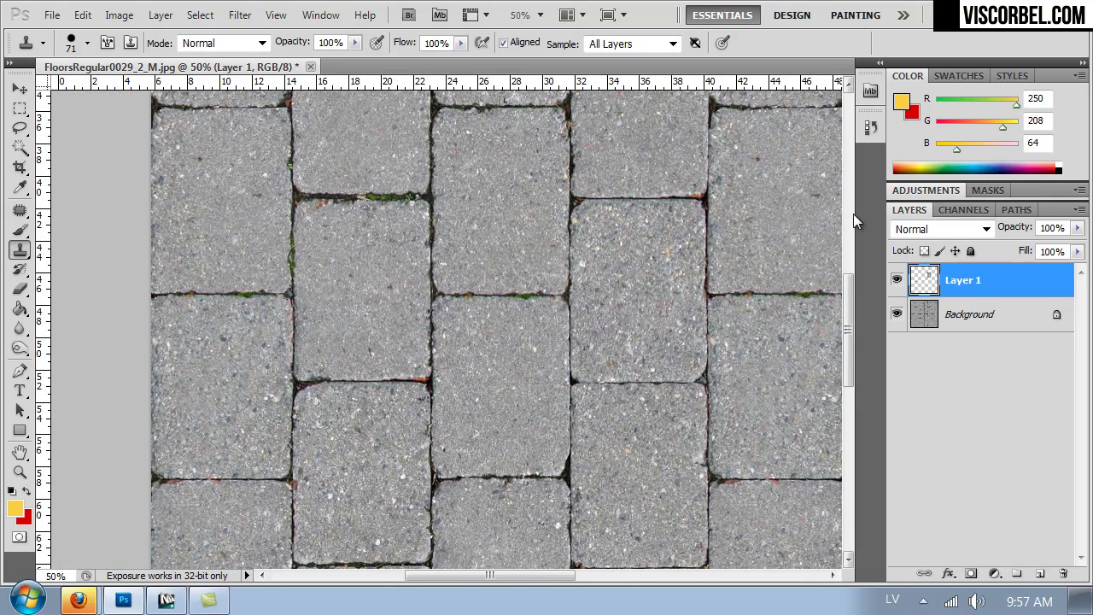
drag(540, 210, 449, 288)
drag(684, 214, 316, 425)
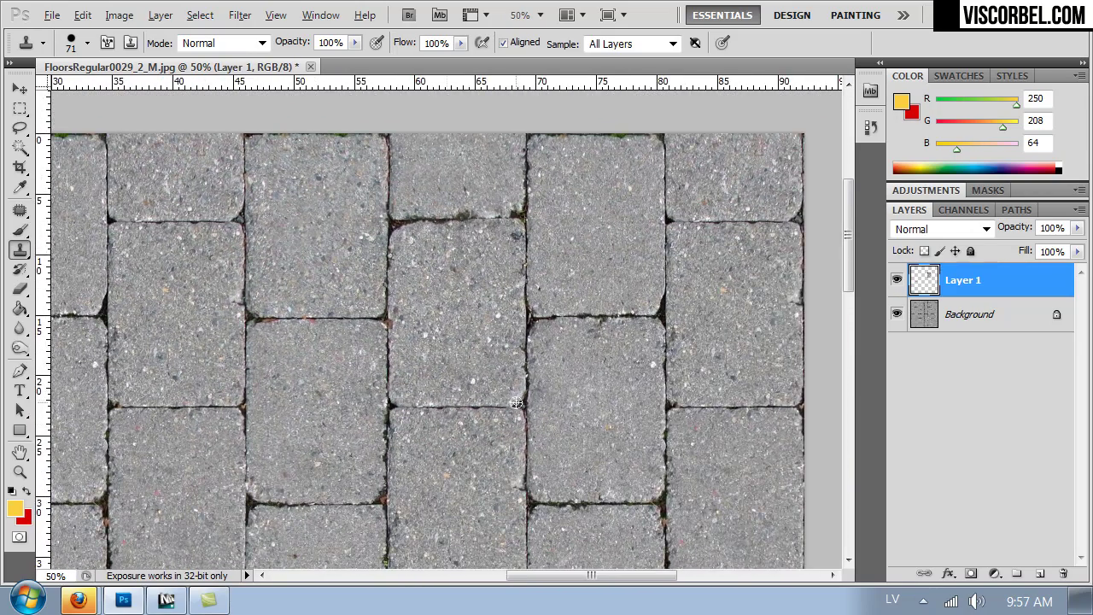
alt+click(422, 408)
drag(442, 215, 502, 218)
Clone over the dark gap at the lower-right corner of the seventh-column stone just below mid-height.
mouse_move(535, 478)
mouse_down()
mouse_move(522, 171)
mouse_move(507, 168)
mouse_move(515, 135)
mouse_move(515, 210)
mouse_move(598, 224)
mouse_move(564, 214)
mouse_up()
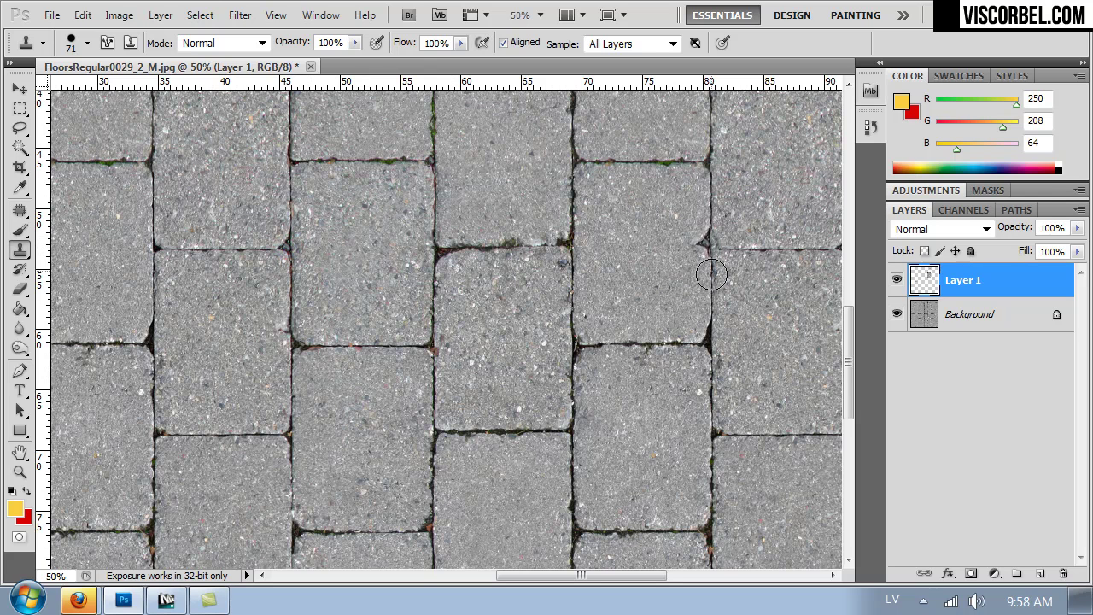
click(708, 342)
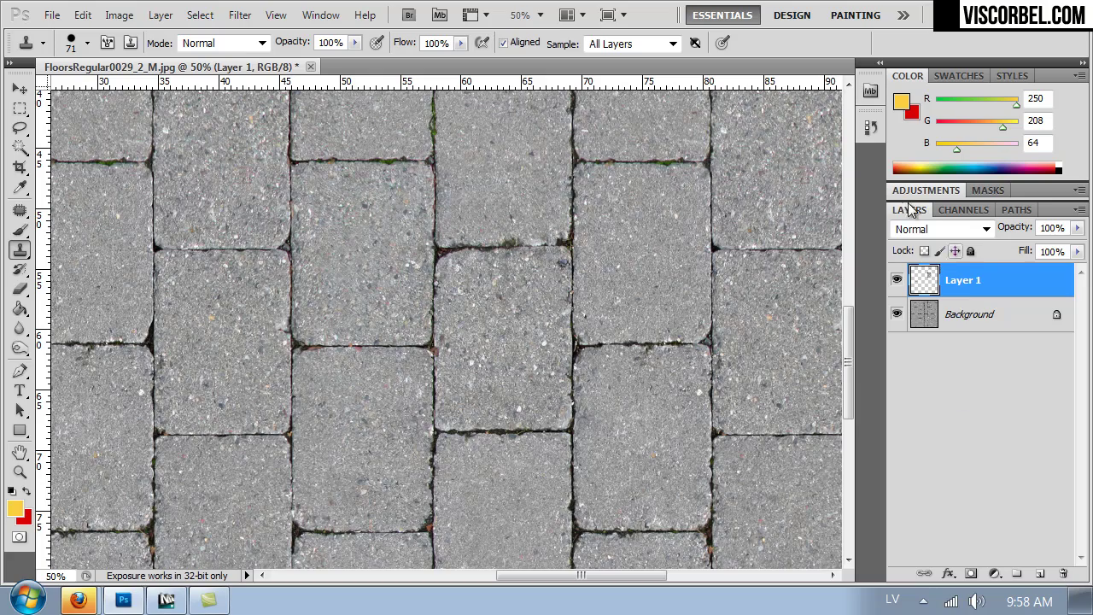
key(ctrl+minus)
key(ctrl+minus)
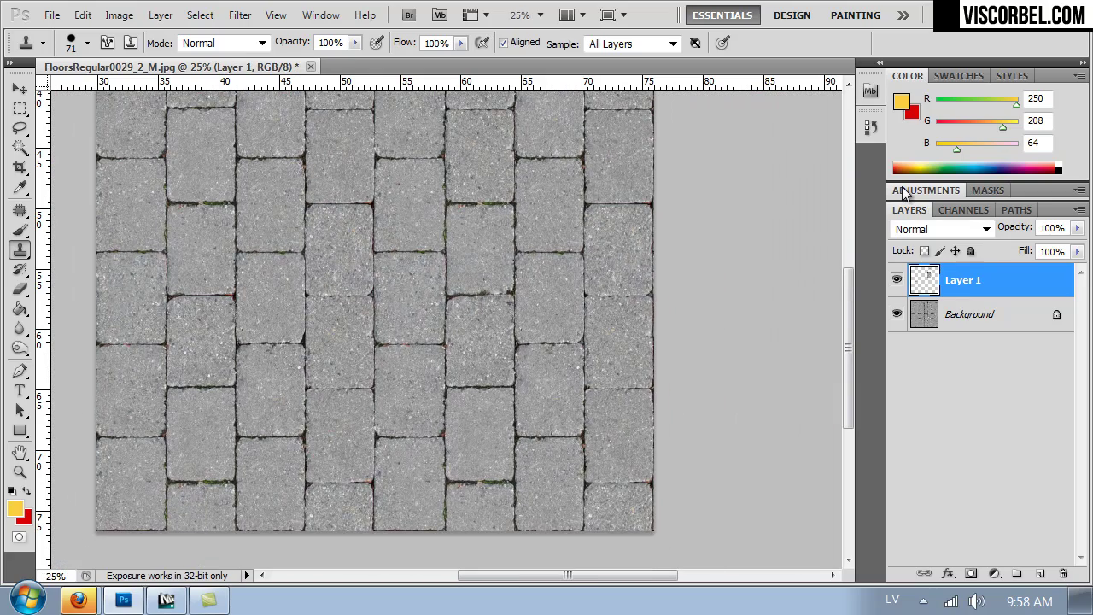
drag(291, 193, 312, 296)
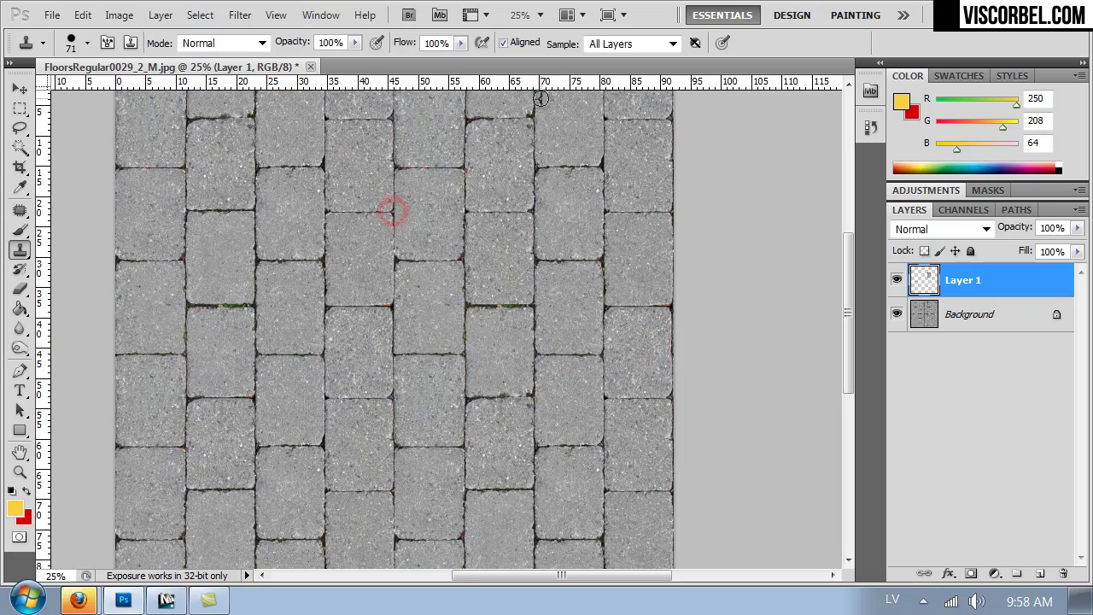
Inspect the stone joints of the cloned paving texture up close and as a whole.
key(ctrl+plus)
key(ctrl+plus)
drag(392, 272, 476, 445)
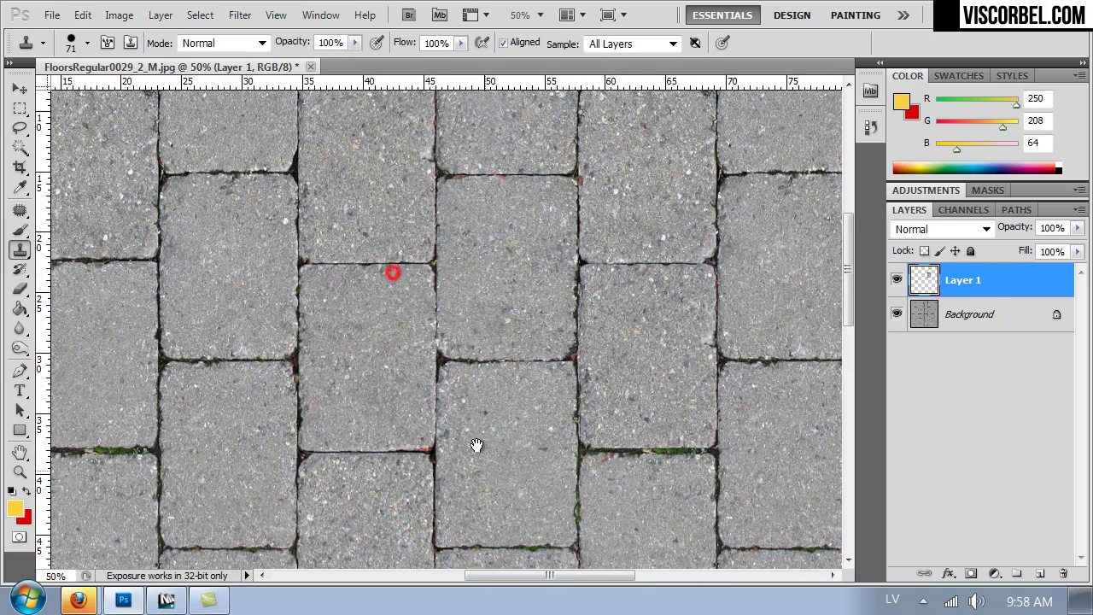
mouse_move(302, 227)
mouse_down()
mouse_move(430, 149)
mouse_move(454, 167)
mouse_up()
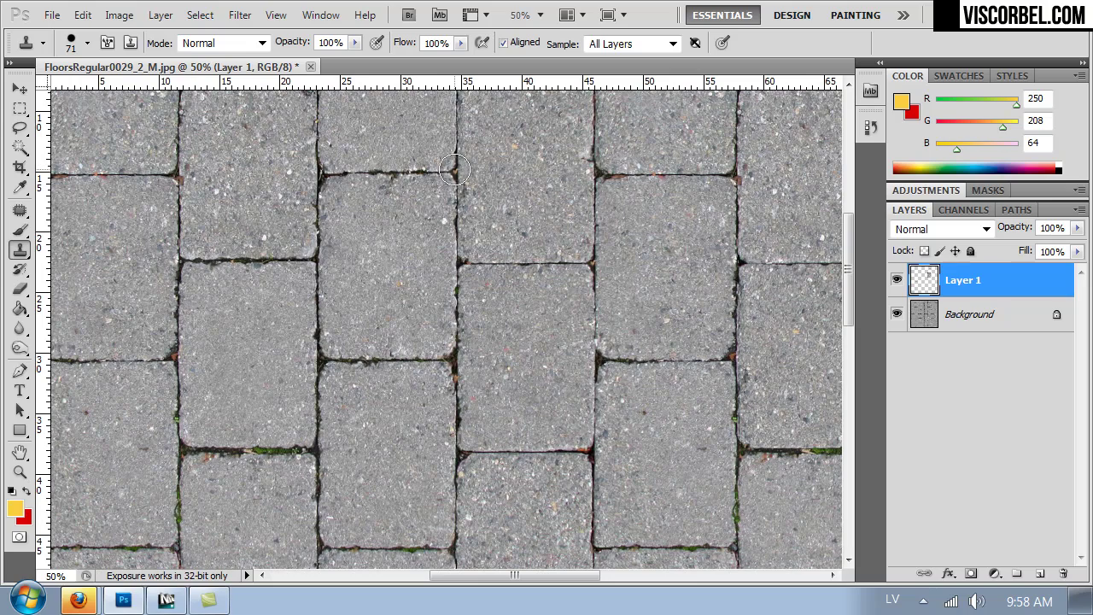
alt+click(455, 169)
key(ctrl+minus)
key(ctrl+minus)
key(ctrl+minus)
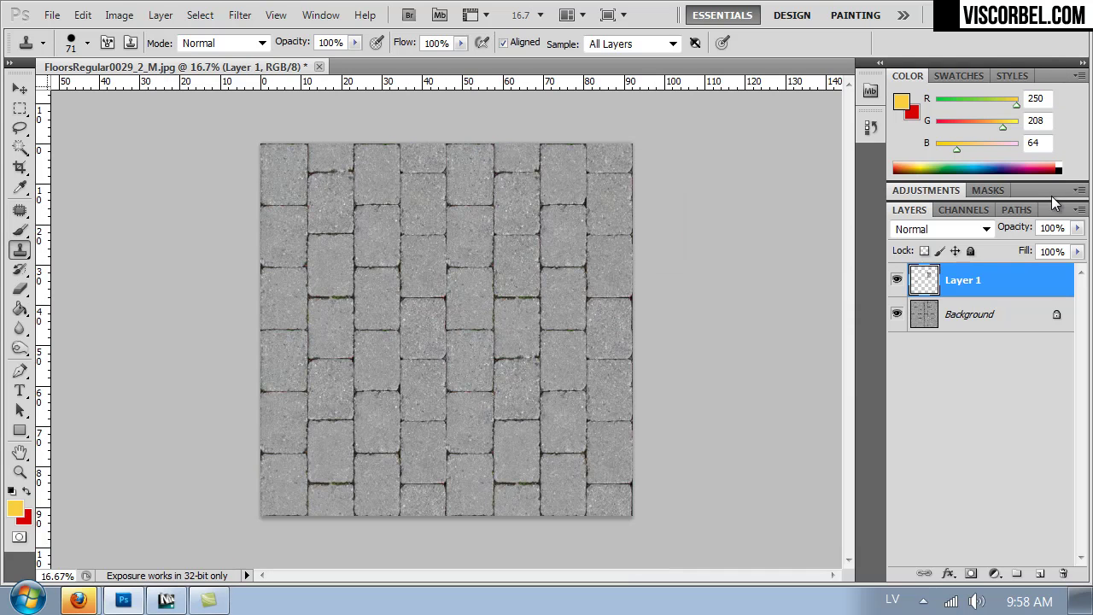
Merge Layer 1 into the Background and choose the VOL2 > Textures folder on the Desktop as the location for saving a copy.
key(ctrl+e)
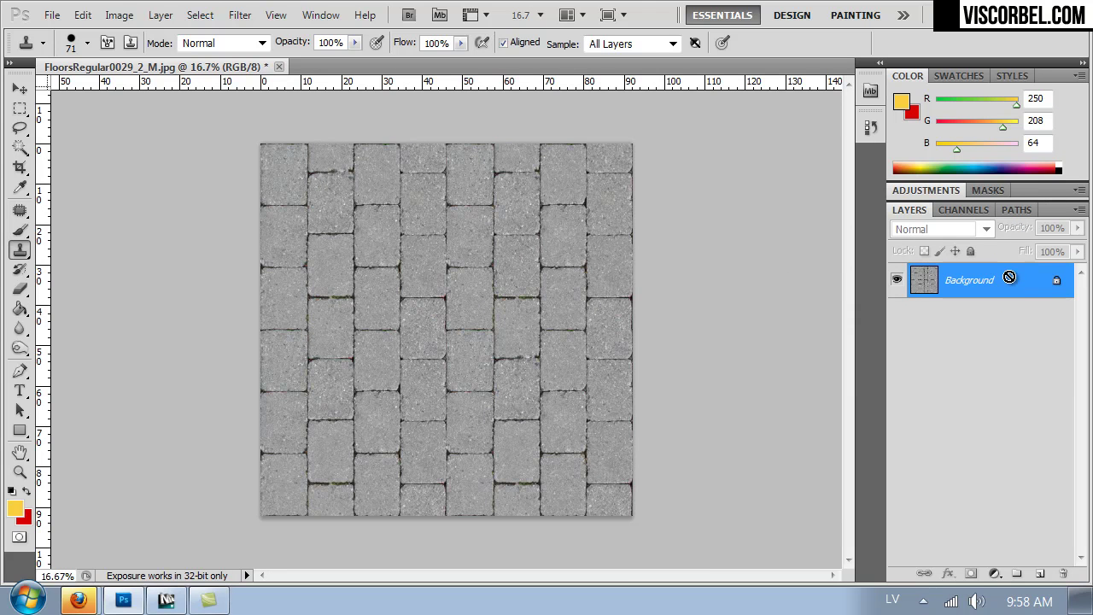
key(ctrl+shift+s)
click(49, 143)
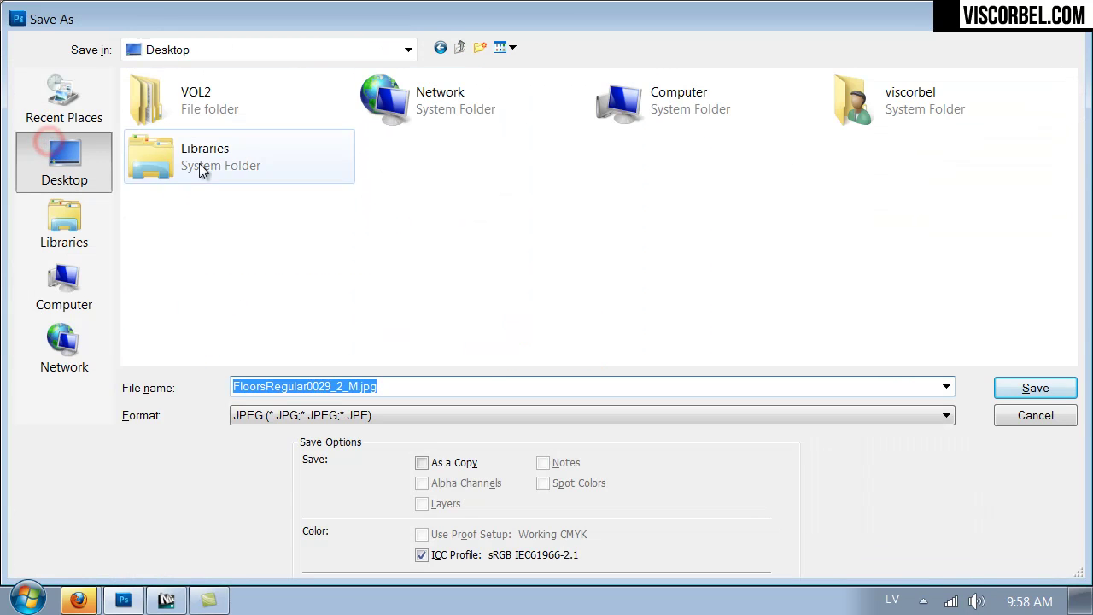
double_click(240, 87)
click(629, 120)
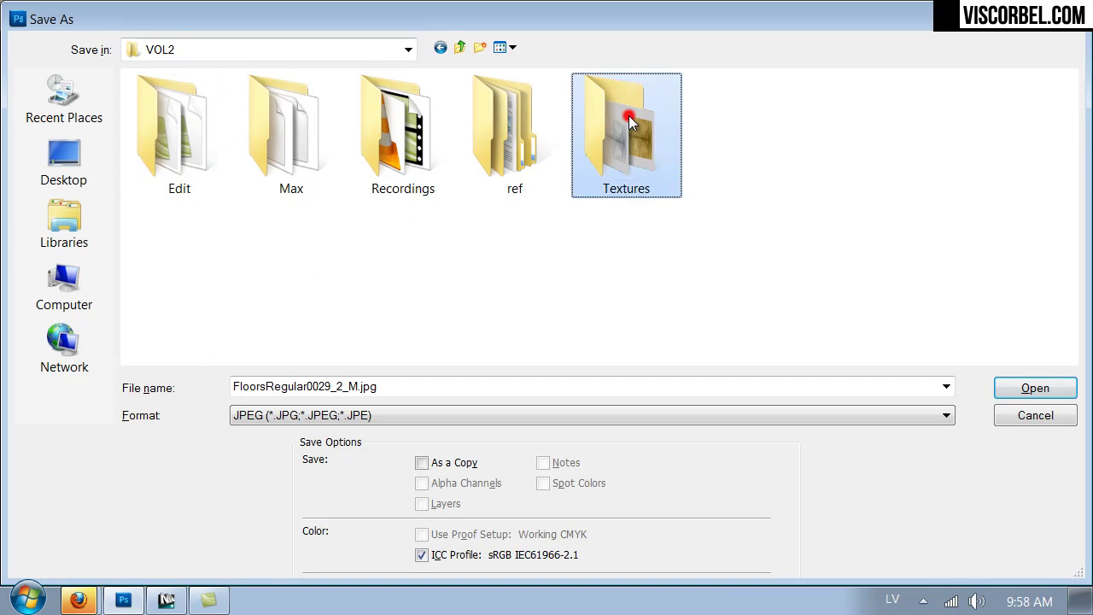
double_click(629, 121)
Save the texture in PNG format as pavement_diffuse, with no interlacing.
click(303, 418)
click(303, 418)
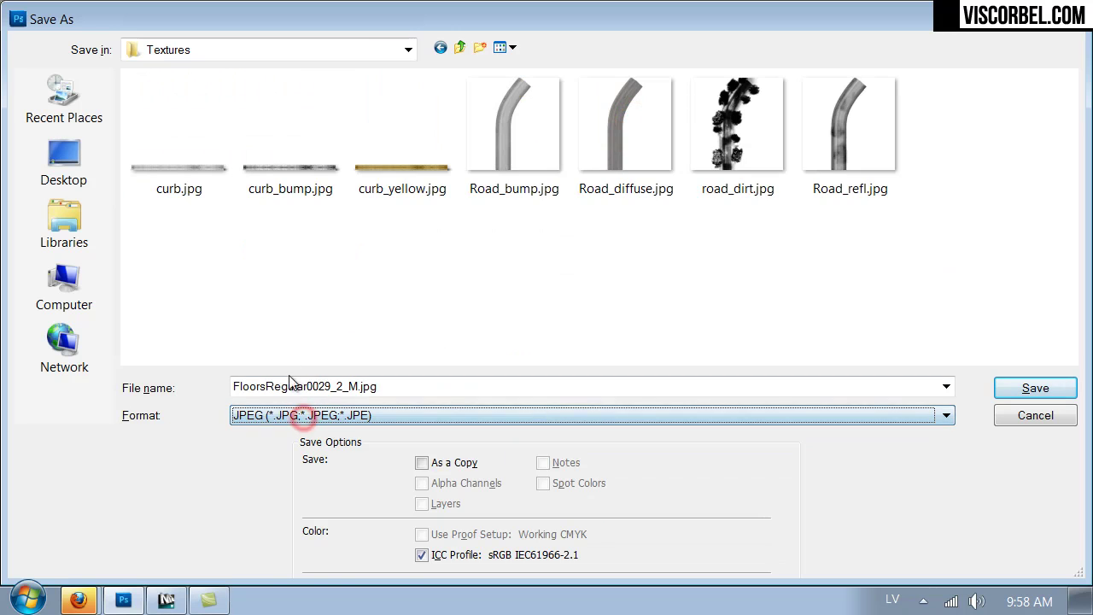
click(297, 415)
click(299, 346)
click(300, 384)
text(pavement_dif)
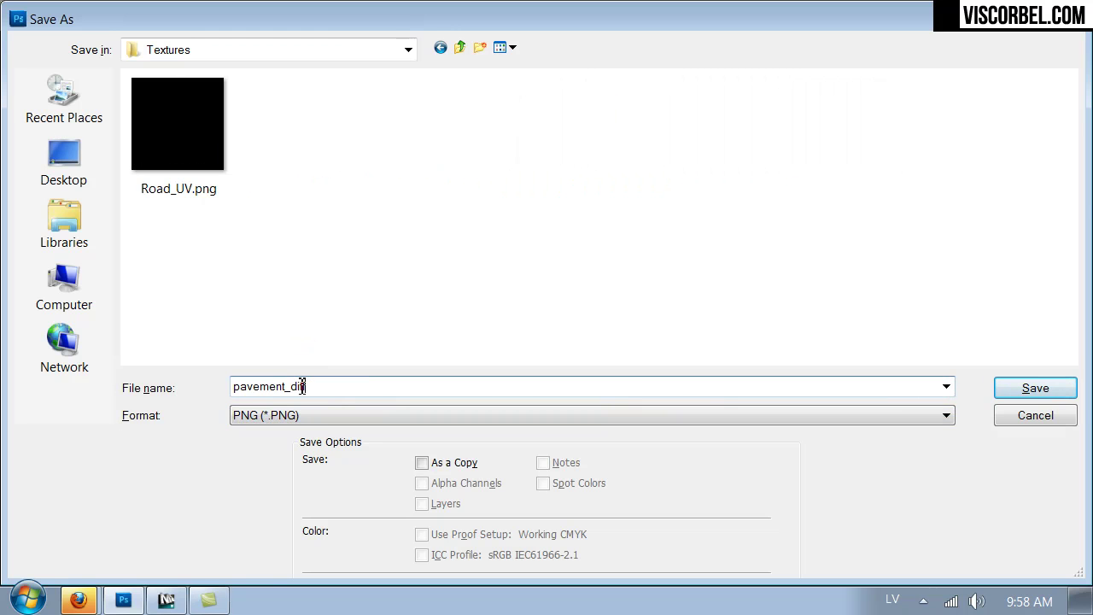
text(fuse)
key(Return)
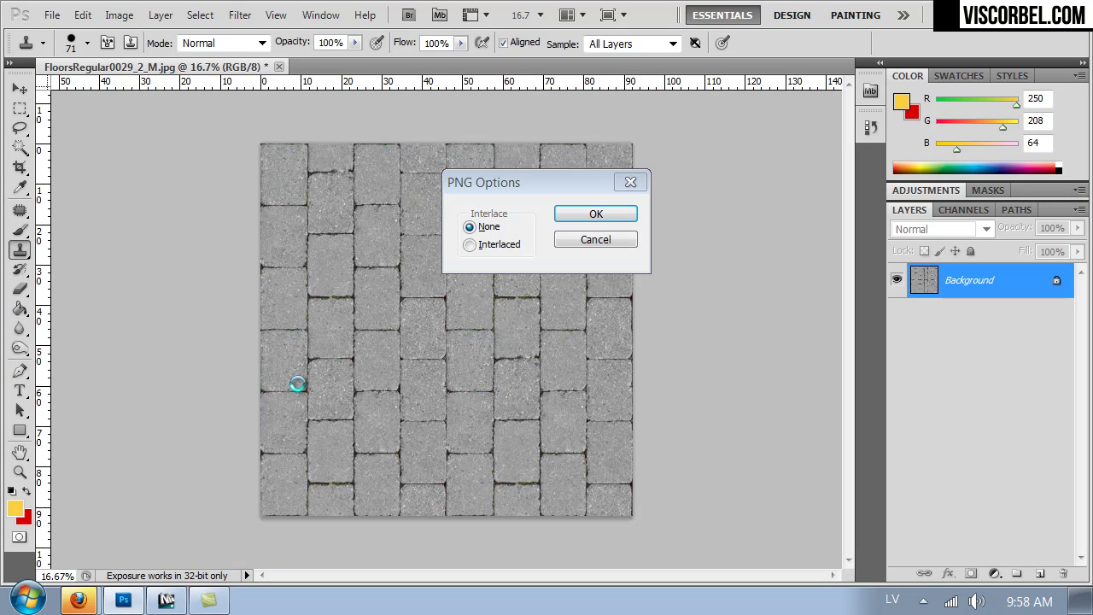
key(Return)
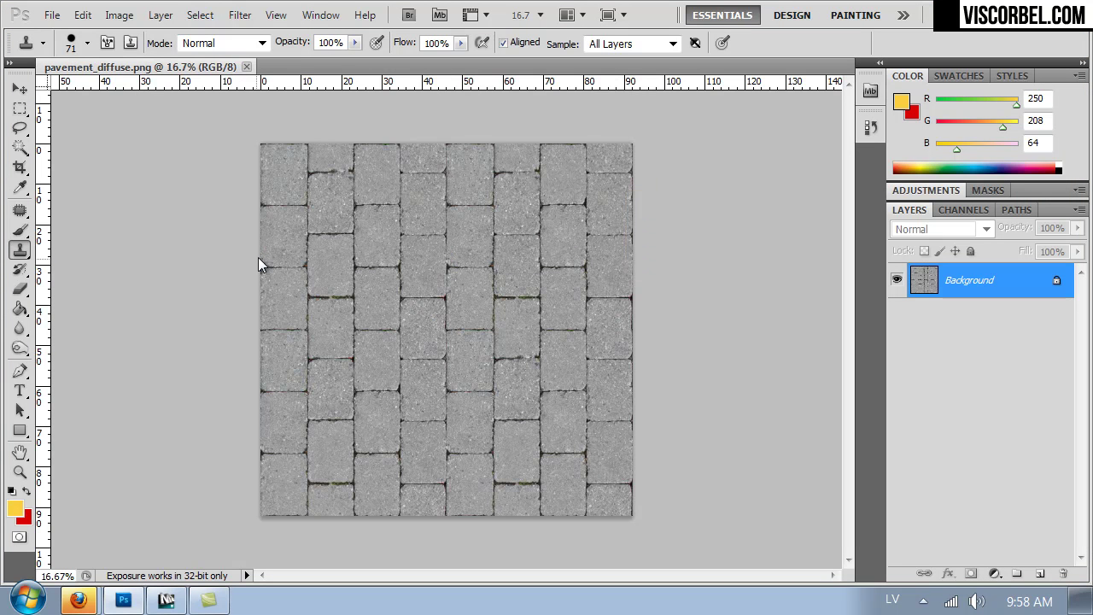
Duplicate the Background paving image onto a new layer.
alt+scroll(551, 138, up, 5)
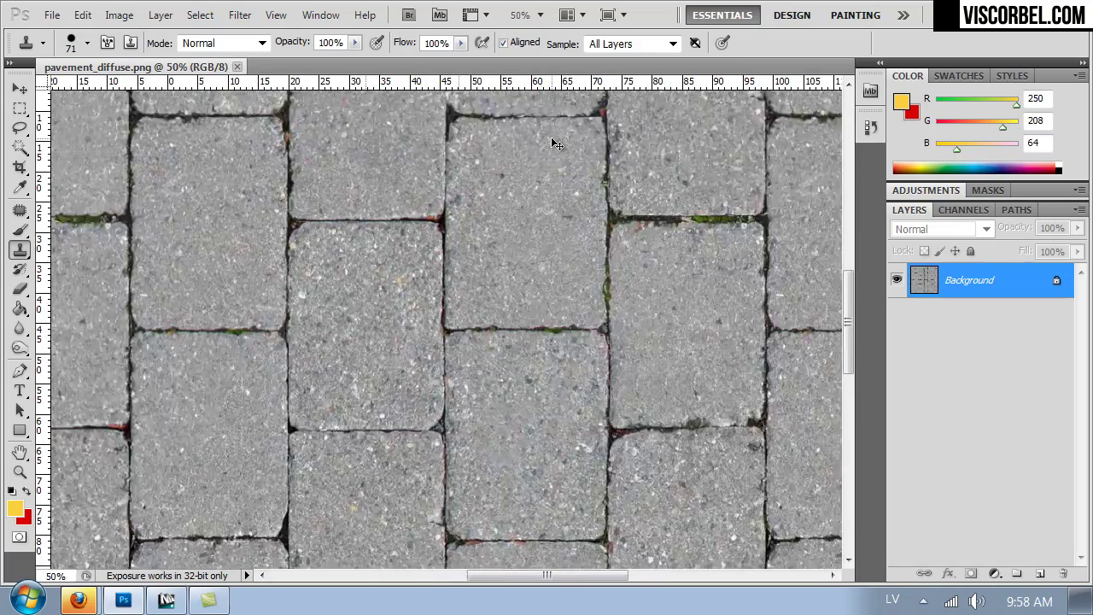
alt+scroll(552, 144, up, 2)
alt+scroll(552, 143, down, 6)
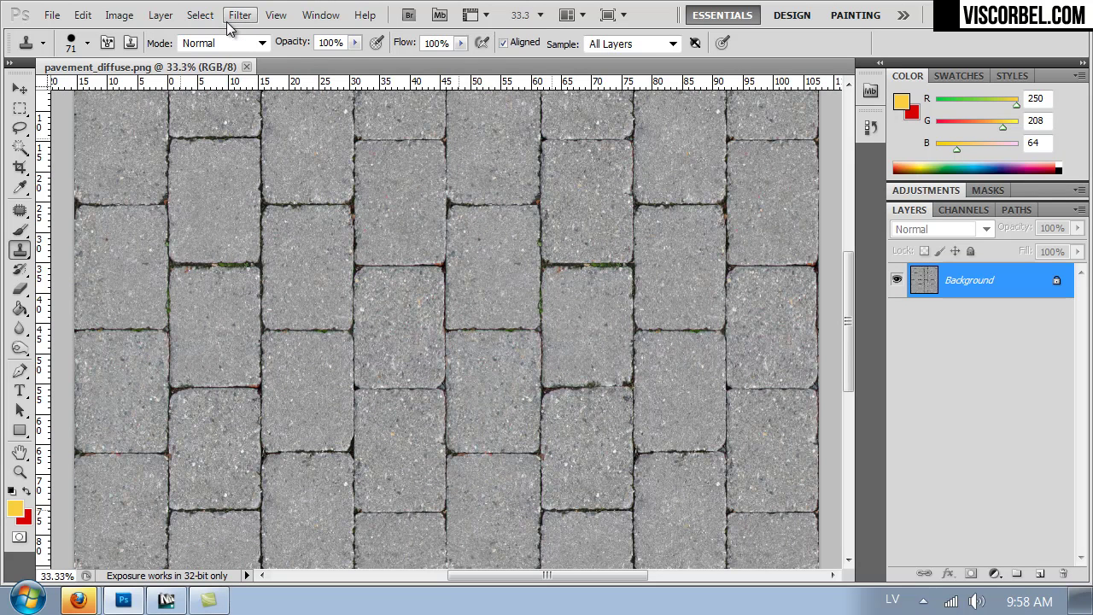
key(ctrl+j)
Select the dark joints between the stones with Color Range, sampling a dark brown joint corner and setting Fuzziness to 115.
click(200, 15)
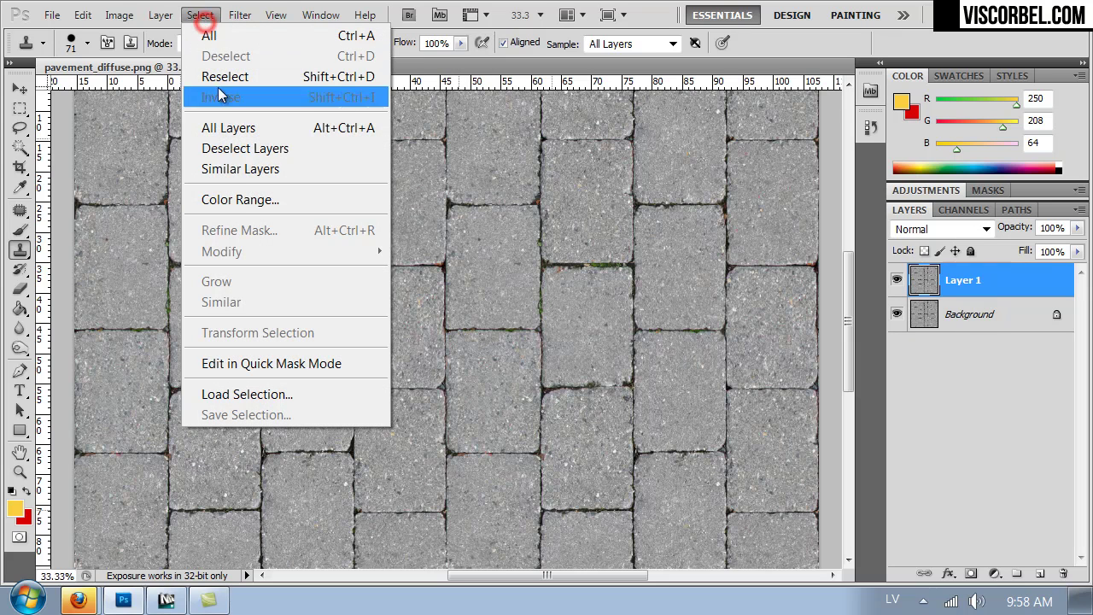
click(238, 199)
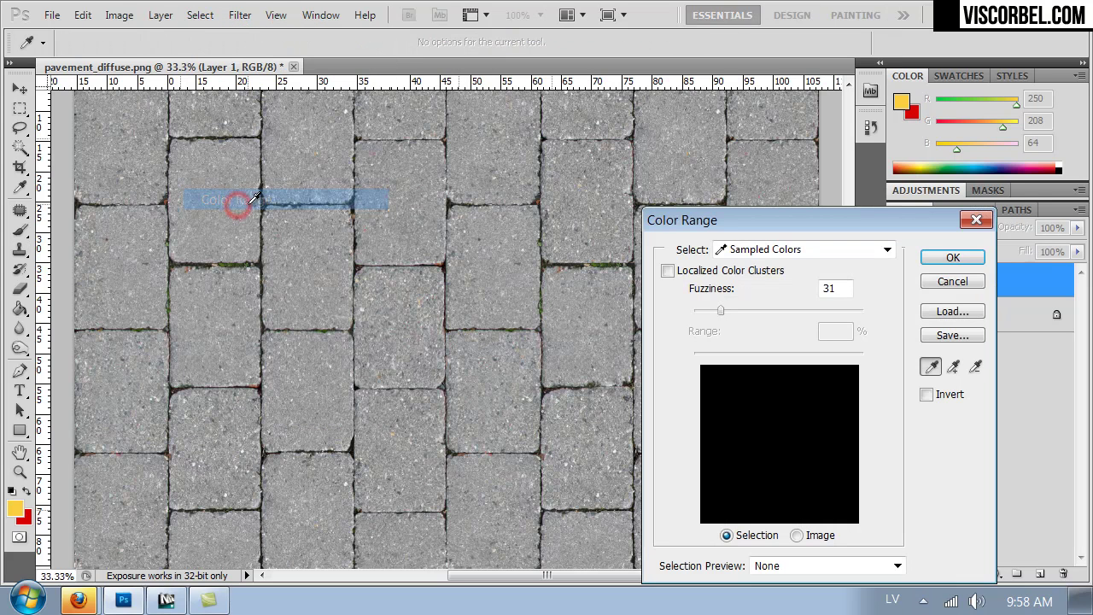
click(444, 265)
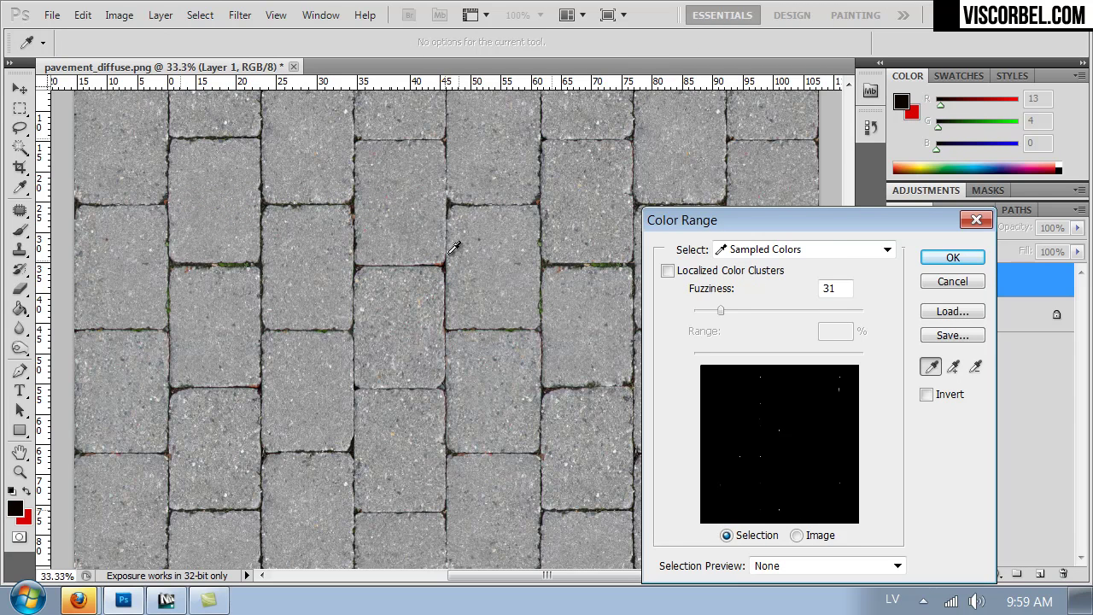
click(450, 203)
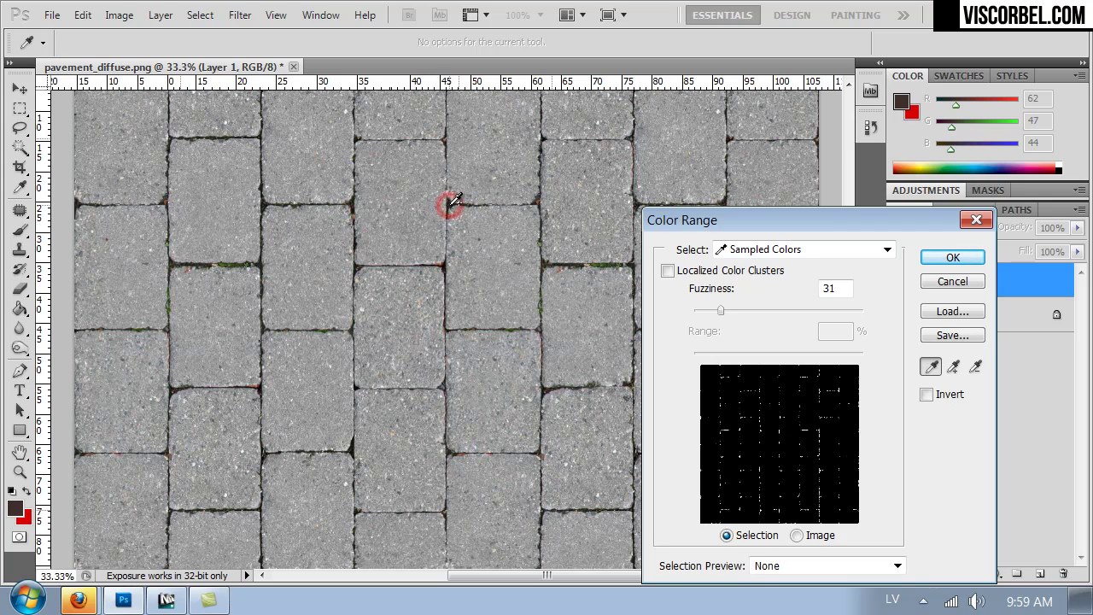
drag(750, 309, 789, 319)
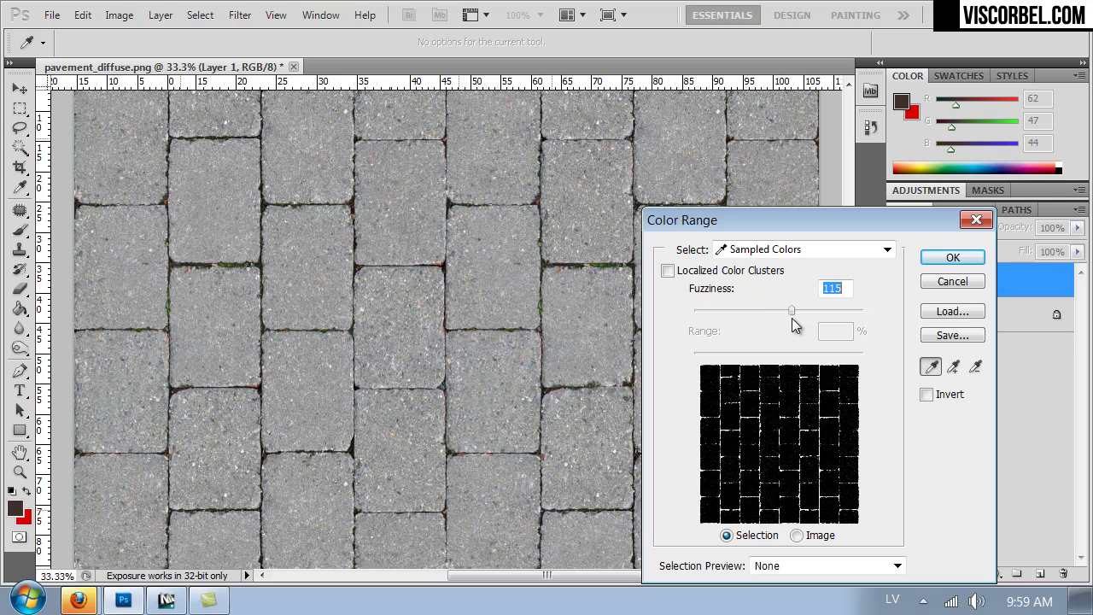
click(952, 257)
key(s)
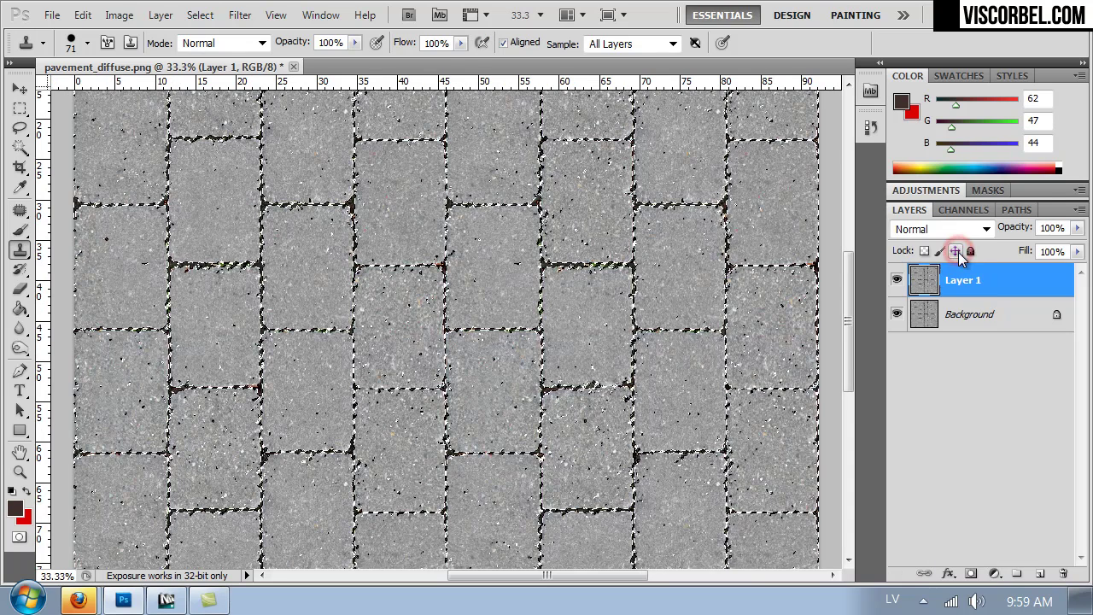
Hide the selection outline and examine the paving joints at several zoom levels.
key(ctrl+minus)
key(ctrl+minus)
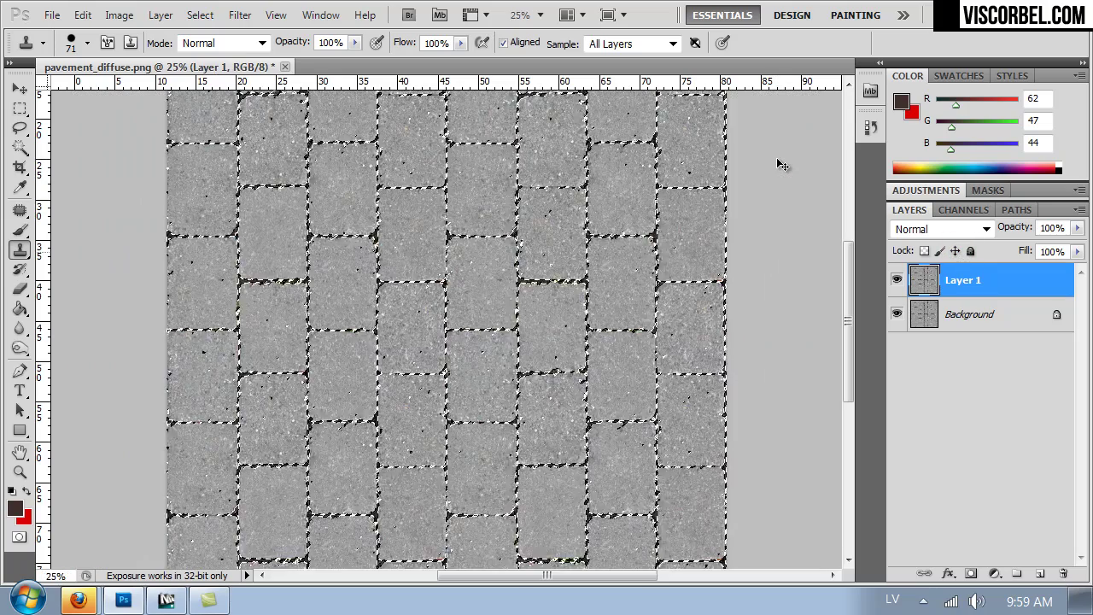
key(ctrl+plus)
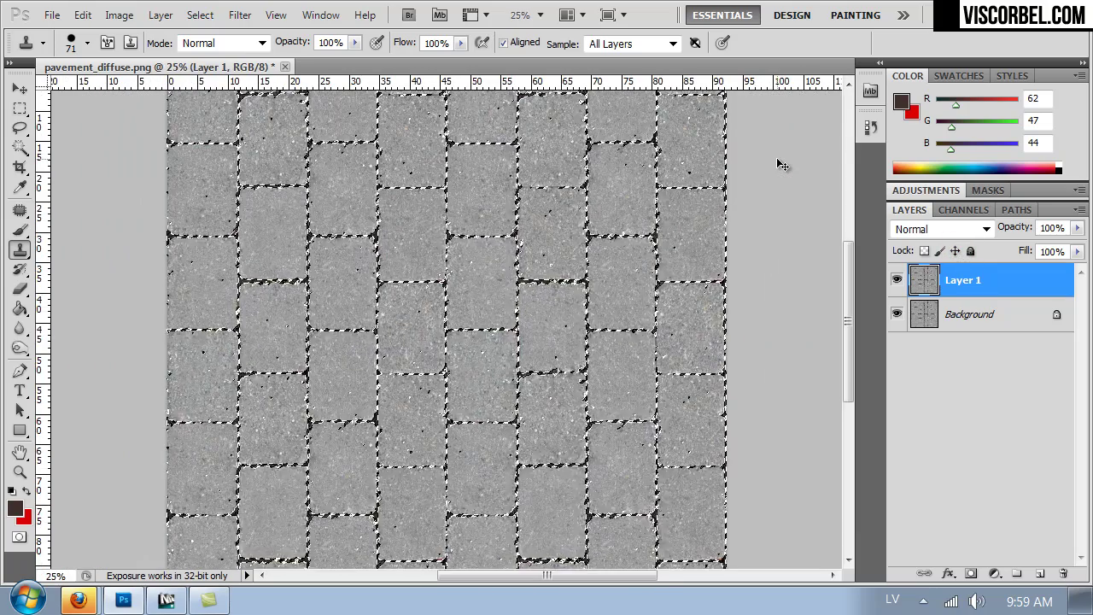
key(ctrl+h)
key(ctrl+plus)
key(ctrl+plus)
key(ctrl+plus)
key(ctrl+plus)
key(ctrl+plus)
key(ctrl+plus)
key(ctrl+plus)
key(ctrl+plus)
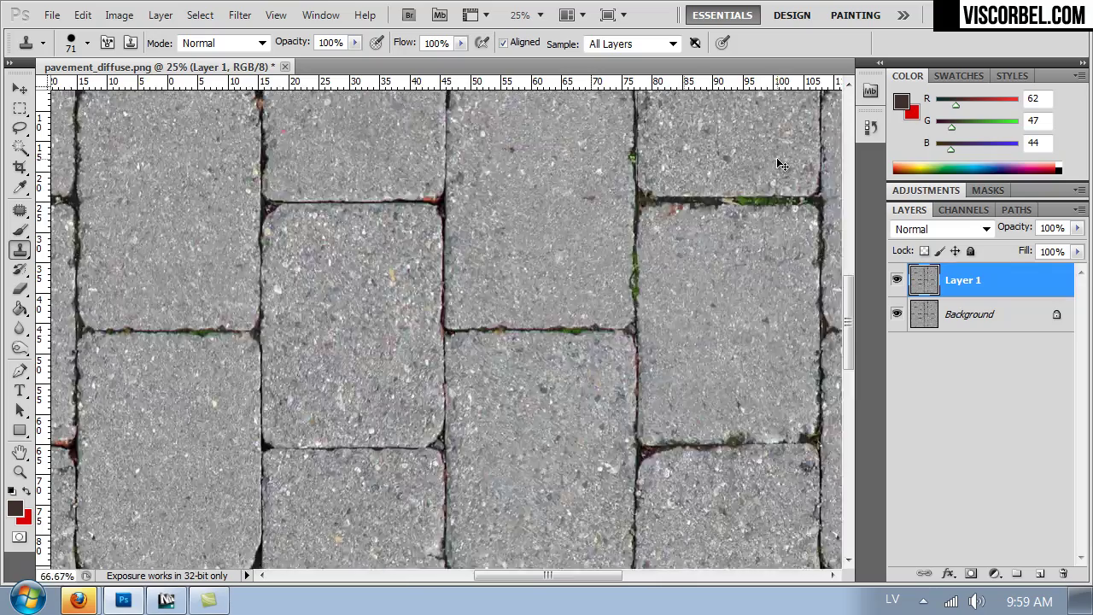
key(ctrl+minus)
key(ctrl+minus)
key(ctrl+minus)
key(ctrl+minus)
key(ctrl+minus)
key(ctrl+minus)
key(ctrl+minus)
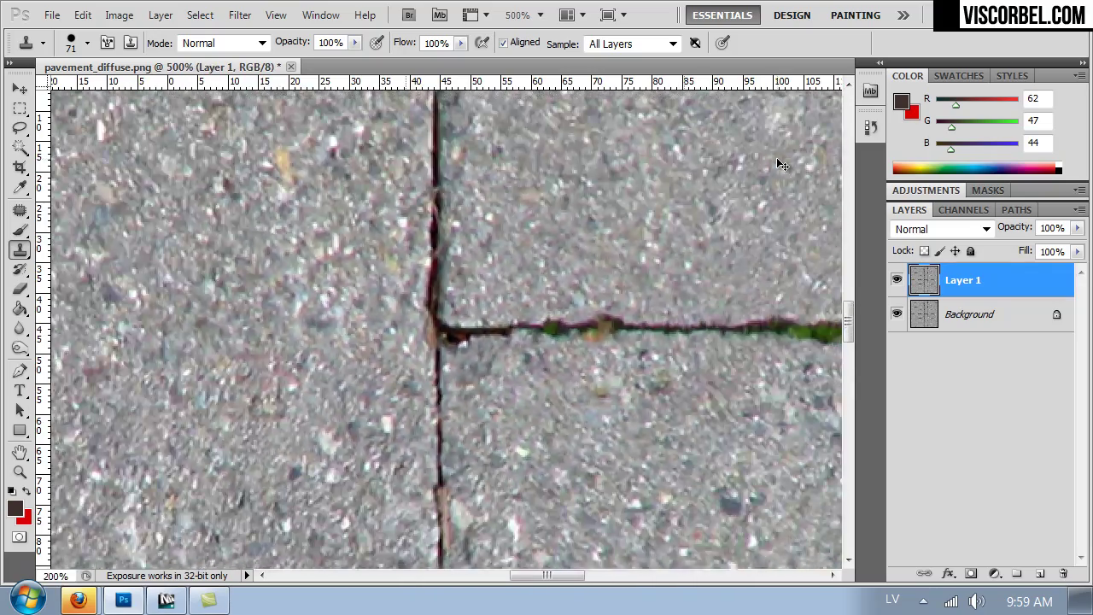
Copy the selected dark joints onto a new layer and show only that layer.
key(ctrl+j)
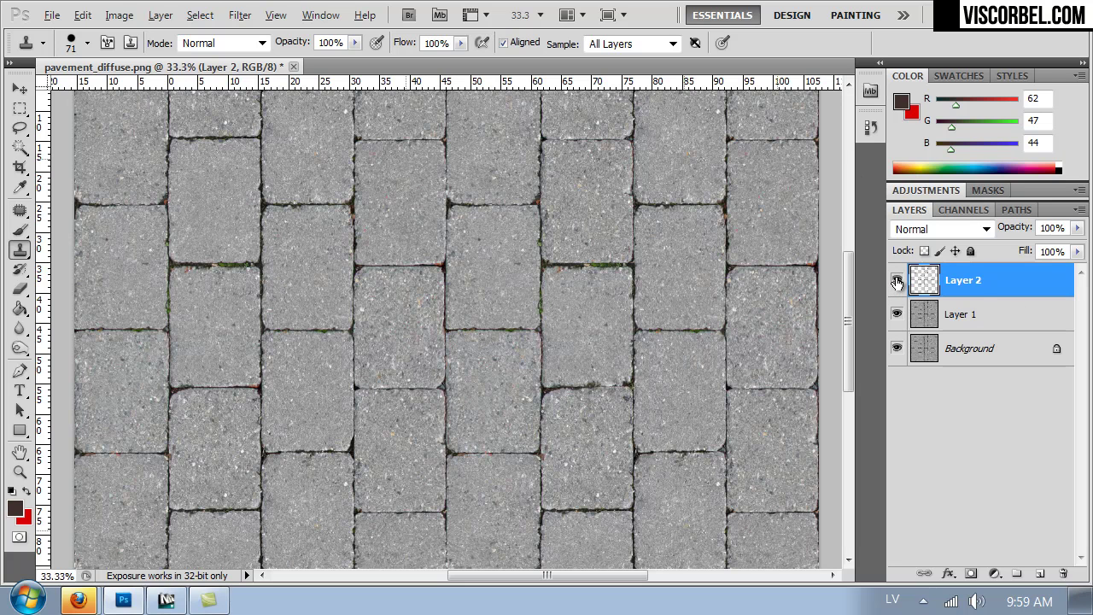
alt+click(896, 282)
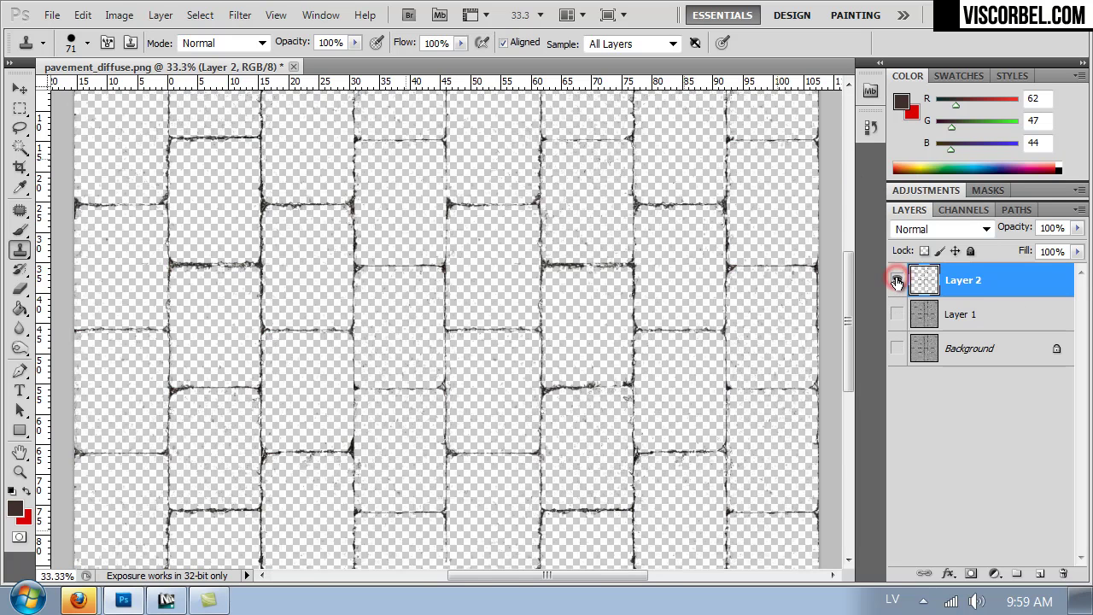
Add a new layer between Layer 1 and the joints layer and fill it with white.
click(968, 312)
click(1040, 572)
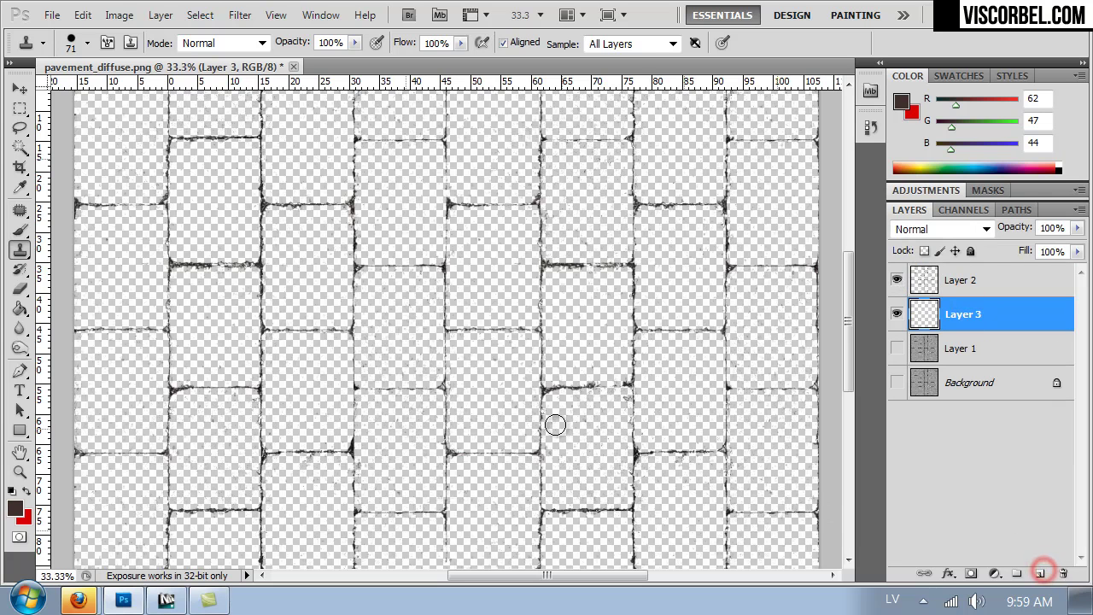
click(20, 309)
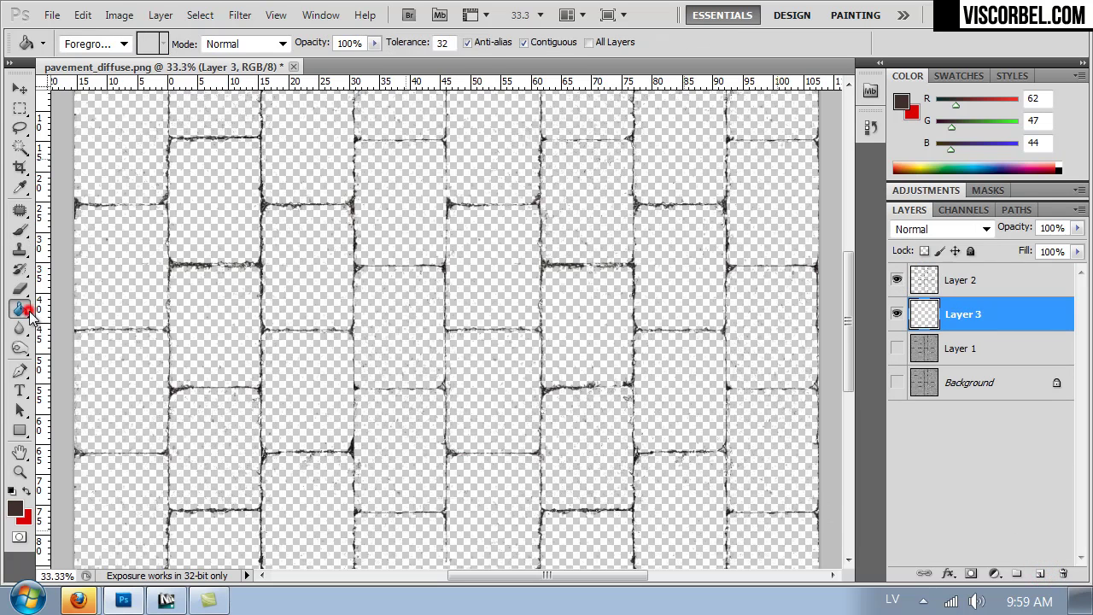
click(12, 515)
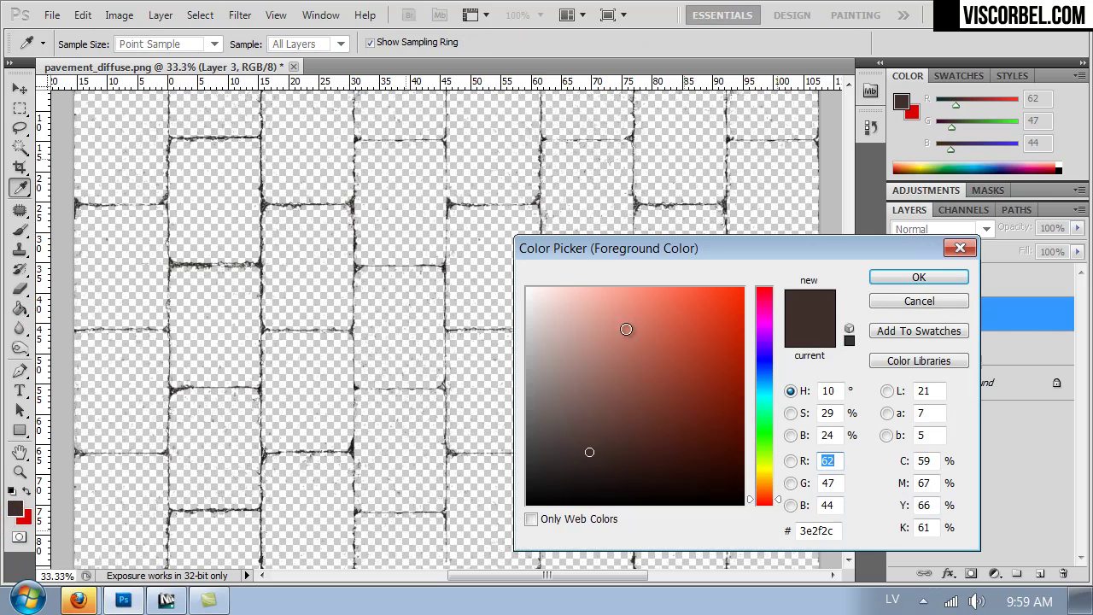
drag(627, 326, 527, 288)
click(919, 277)
click(675, 253)
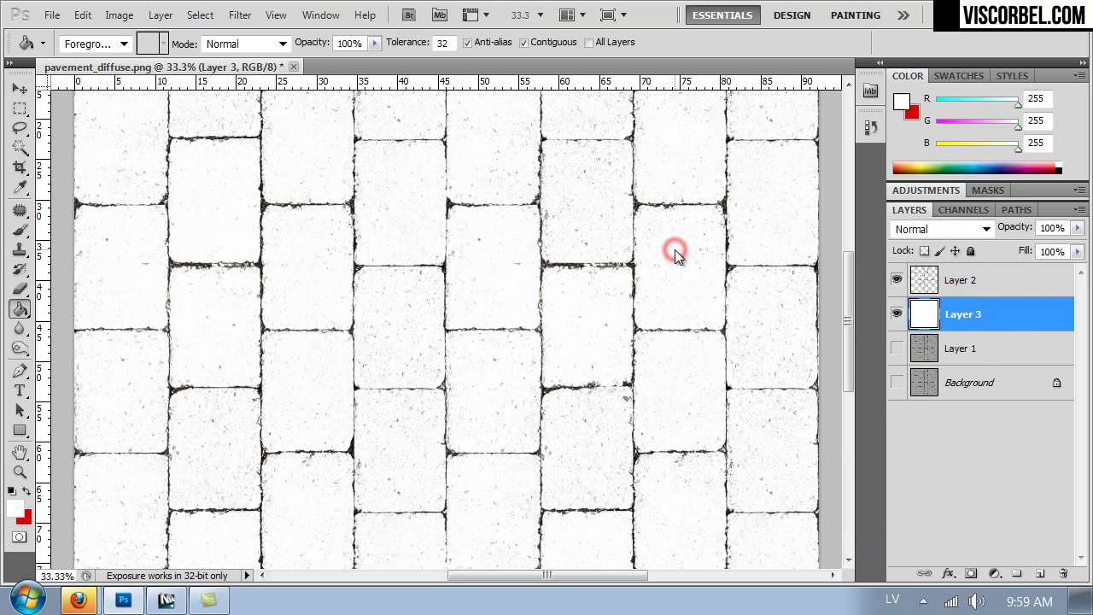
Make Layer 2, which holds the dark joints, the active layer.
key(ctrl+plus)
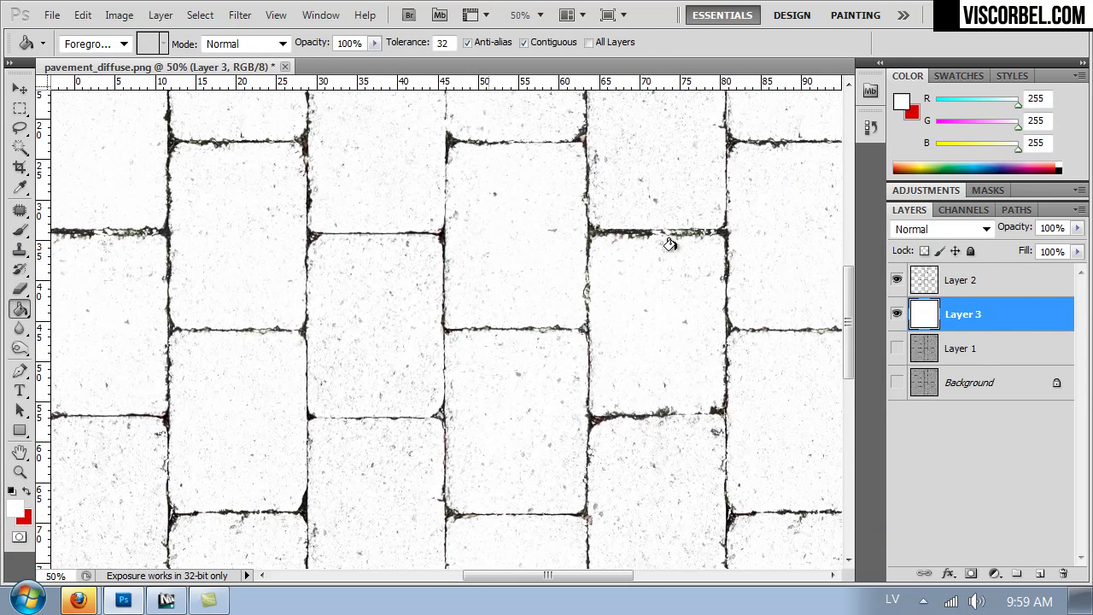
click(947, 280)
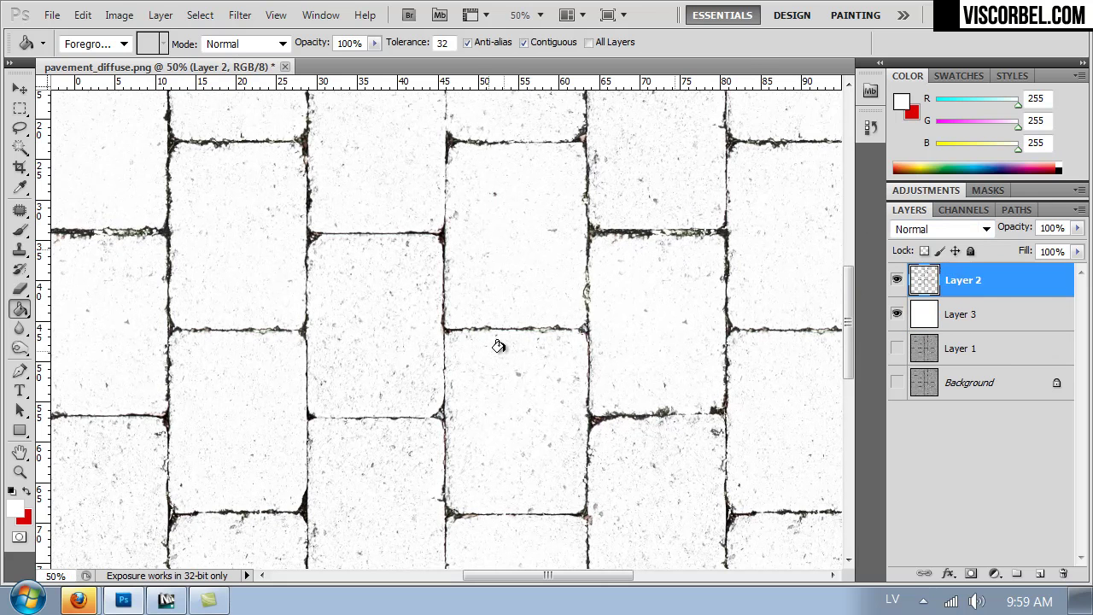
key(b)
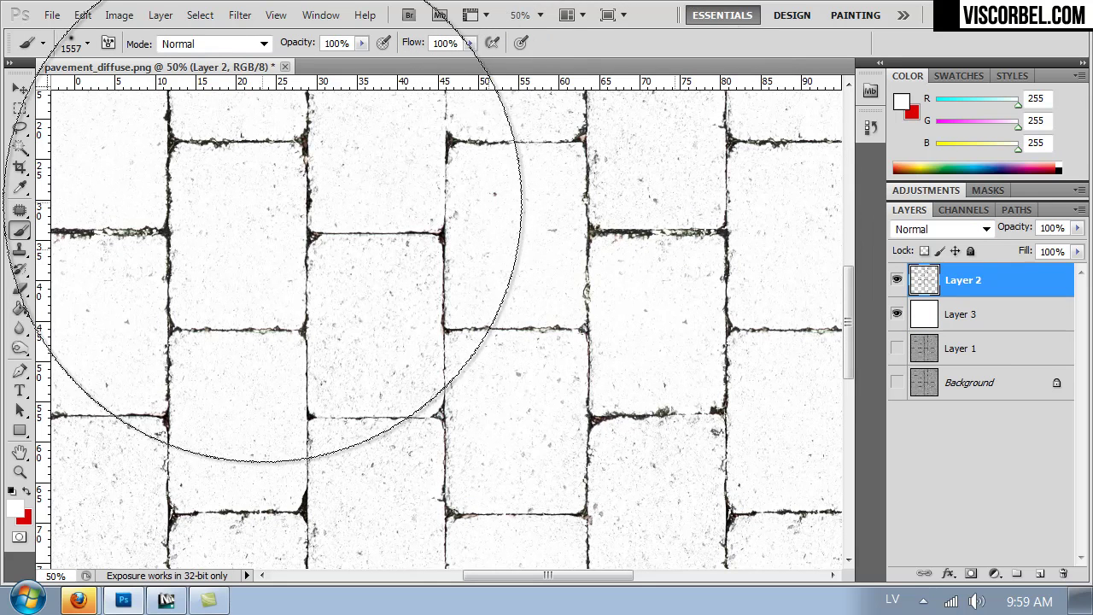
alt+click(495, 215)
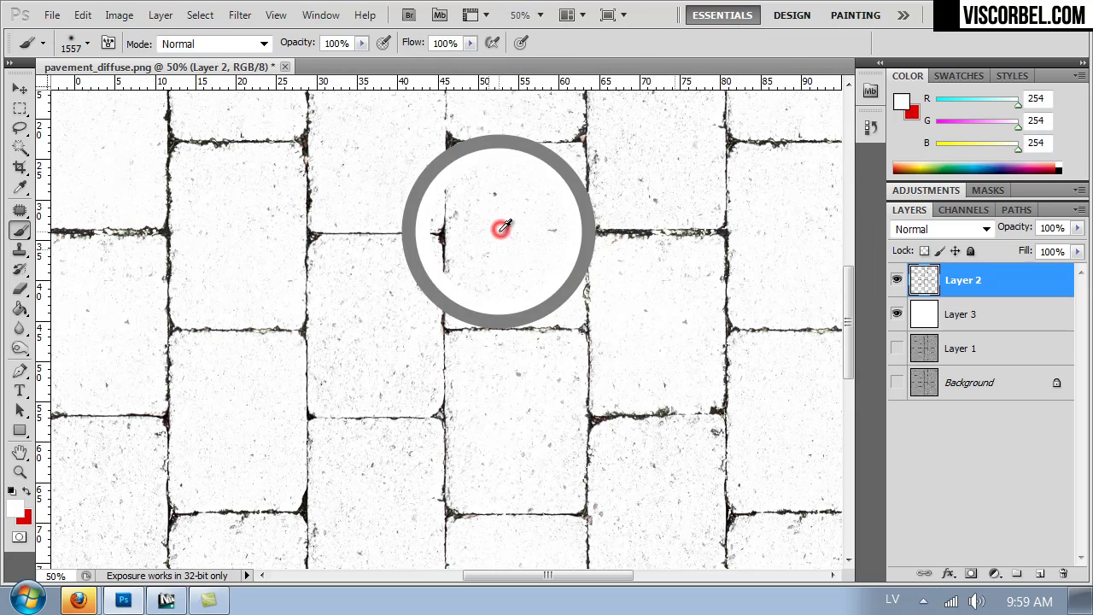
right_click(495, 219)
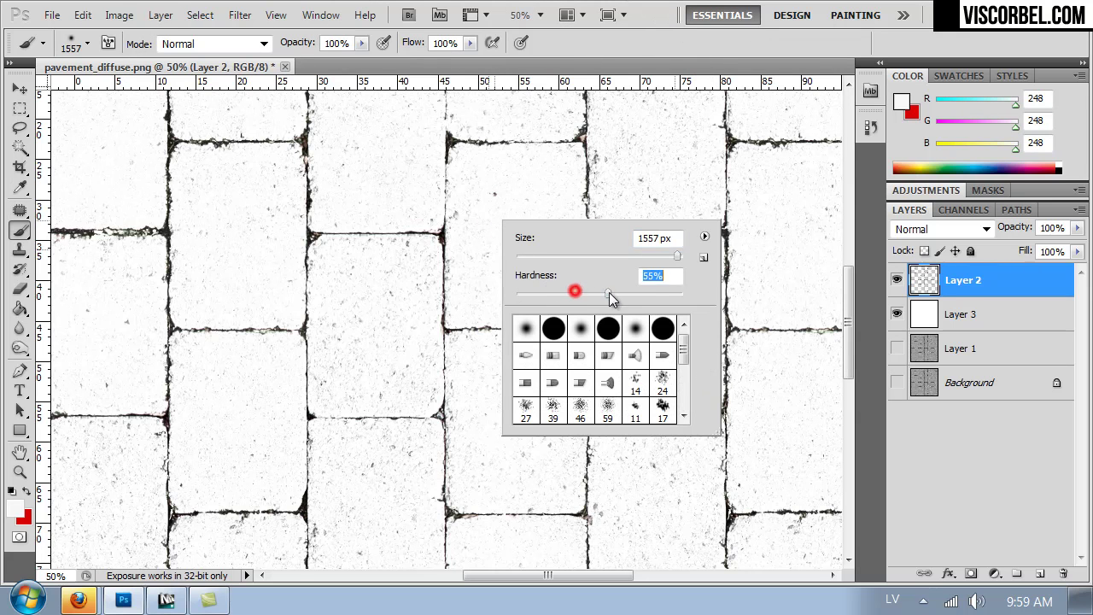
drag(556, 253, 527, 249)
click(635, 295)
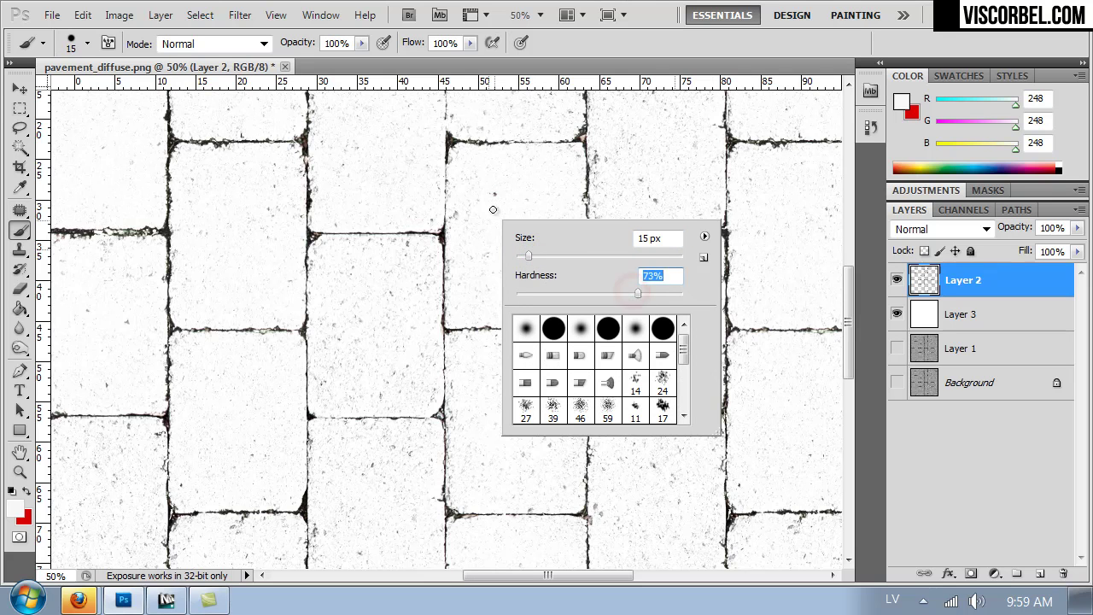
click(581, 256)
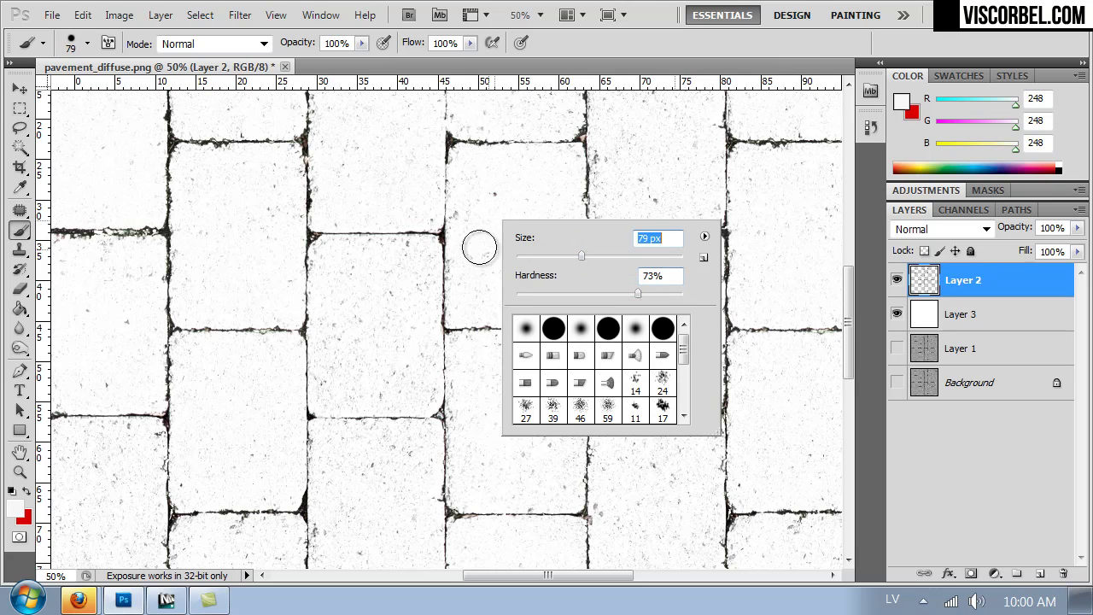
Switch to the Eraser tool, soften its edge by lowering the hardness and set its size to 89 px.
click(20, 291)
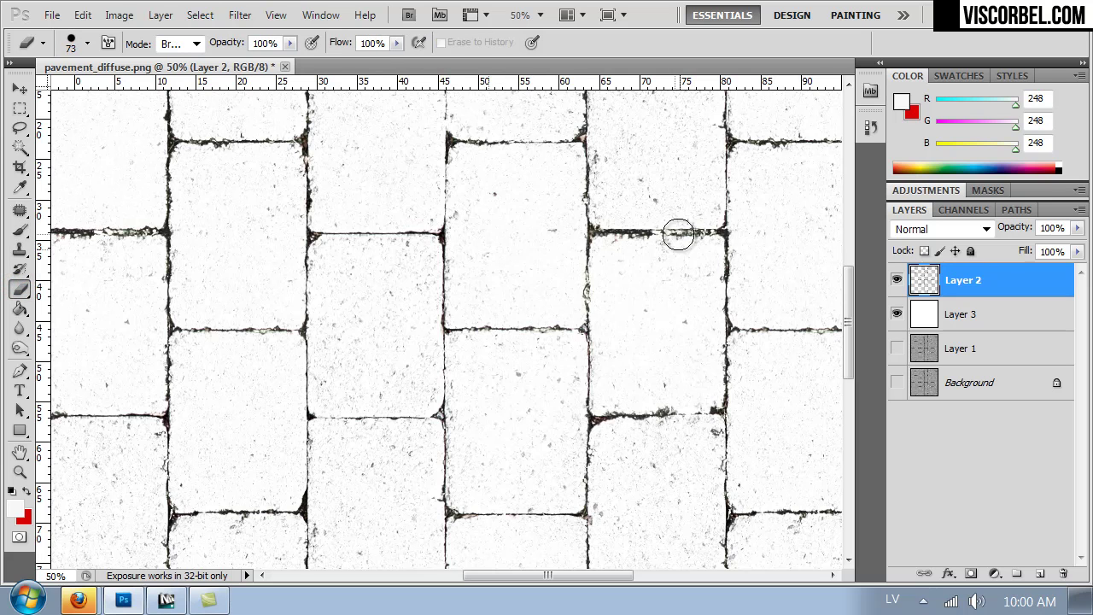
click(521, 235)
click(523, 247)
right_click(520, 233)
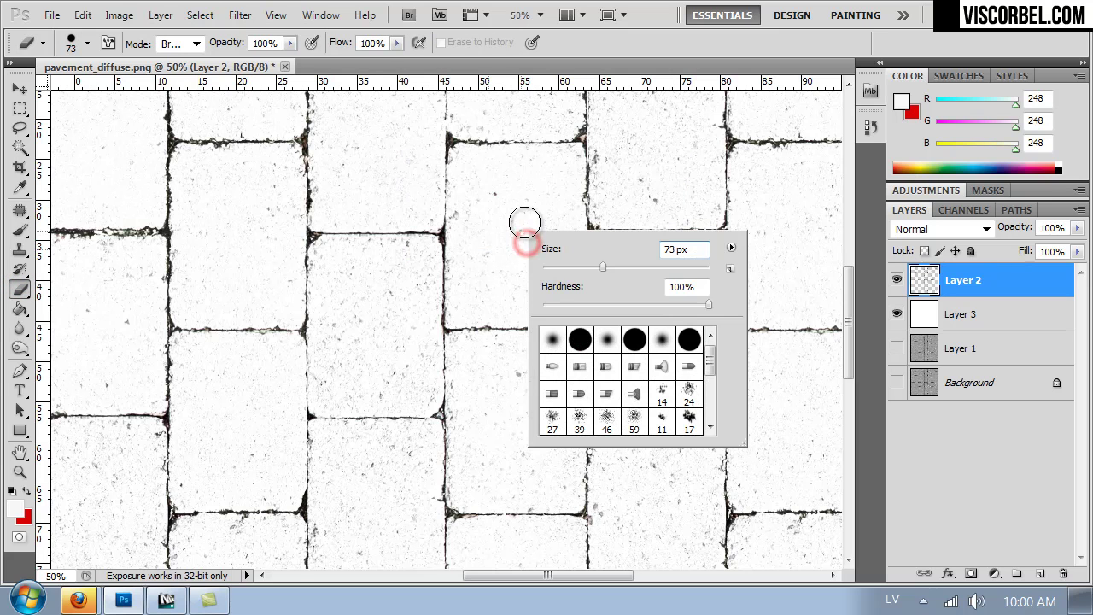
click(588, 302)
click(614, 266)
click(504, 197)
Erase the dark specks inside the central and upper stones on Layer 2, keeping the joints between them intact.
mouse_move(495, 205)
mouse_down()
mouse_move(470, 169)
mouse_move(539, 169)
mouse_move(559, 185)
mouse_move(559, 210)
mouse_move(546, 206)
mouse_move(527, 238)
mouse_move(509, 213)
mouse_move(481, 233)
mouse_move(467, 186)
mouse_move(491, 302)
mouse_up()
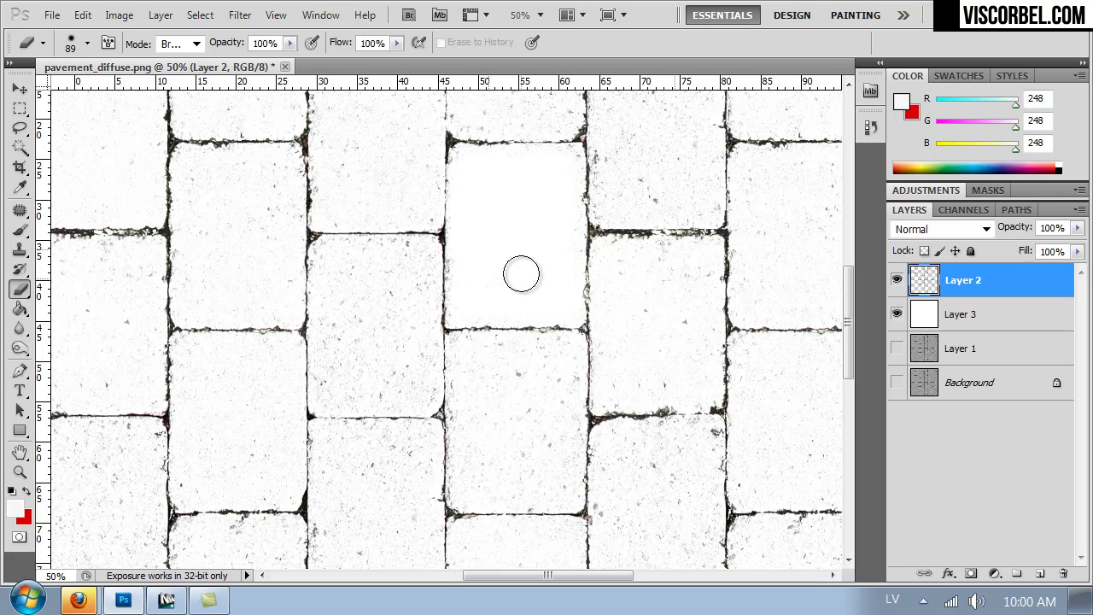
drag(547, 206, 476, 415)
mouse_move(541, 385)
mouse_down()
mouse_move(533, 417)
mouse_move(576, 401)
mouse_move(584, 410)
mouse_move(573, 410)
mouse_move(626, 415)
mouse_move(626, 278)
mouse_move(537, 277)
mouse_move(538, 381)
mouse_move(551, 336)
mouse_move(561, 371)
mouse_move(570, 359)
mouse_move(598, 369)
mouse_move(604, 344)
mouse_move(596, 371)
mouse_move(520, 321)
mouse_move(485, 359)
mouse_up()
click(560, 374)
mouse_move(547, 395)
mouse_down()
mouse_move(641, 397)
mouse_move(604, 256)
mouse_move(547, 256)
mouse_move(554, 379)
mouse_move(568, 322)
mouse_move(547, 286)
mouse_move(555, 260)
mouse_move(616, 259)
mouse_move(635, 285)
mouse_move(631, 352)
mouse_move(632, 316)
mouse_move(630, 336)
mouse_move(615, 301)
mouse_move(594, 310)
mouse_move(589, 297)
mouse_move(548, 341)
mouse_move(545, 322)
mouse_move(559, 392)
mouse_move(598, 393)
mouse_up()
drag(610, 301, 530, 412)
mouse_move(611, 402)
mouse_down()
mouse_move(690, 414)
mouse_move(609, 383)
mouse_up()
drag(607, 168, 701, 183)
mouse_move(537, 207)
mouse_down()
mouse_move(505, 185)
mouse_move(513, 286)
mouse_up()
mouse_move(366, 305)
mouse_down()
mouse_move(427, 264)
mouse_move(419, 378)
mouse_up()
drag(332, 183, 401, 220)
drag(291, 301, 463, 244)
mouse_move(362, 322)
mouse_down()
mouse_move(450, 306)
mouse_move(384, 333)
mouse_up()
mouse_move(364, 239)
mouse_down()
mouse_move(461, 125)
mouse_move(439, 172)
mouse_up()
mouse_move(357, 134)
mouse_down()
mouse_move(458, 129)
mouse_move(429, 230)
mouse_up()
mouse_move(229, 231)
mouse_down()
mouse_move(316, 336)
mouse_move(88, 251)
mouse_move(114, 212)
mouse_up()
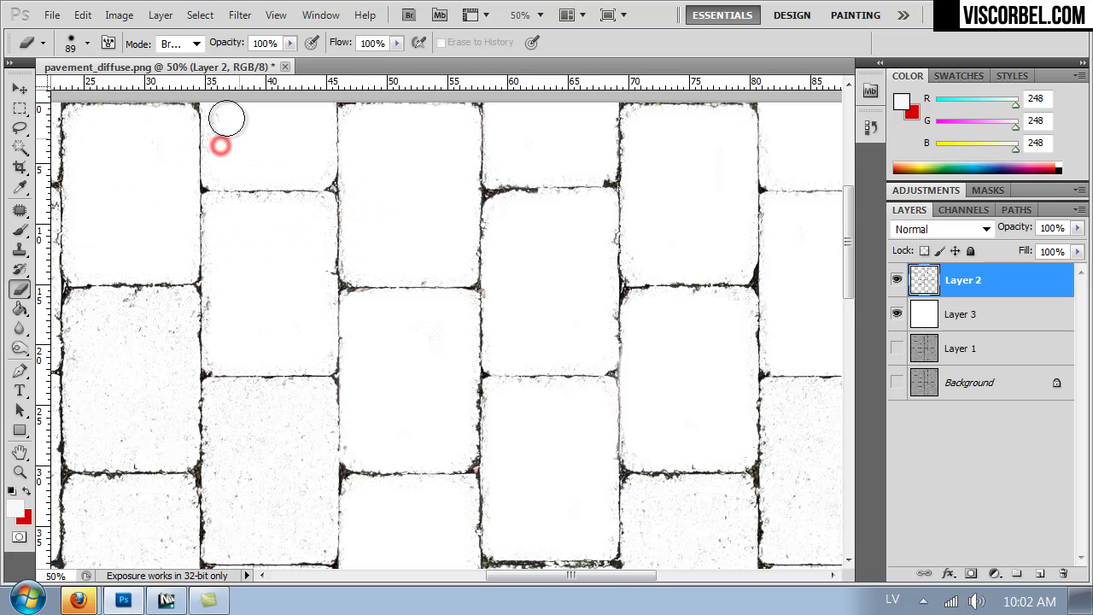
drag(283, 111, 361, 165)
drag(276, 132, 277, 196)
click(363, 230)
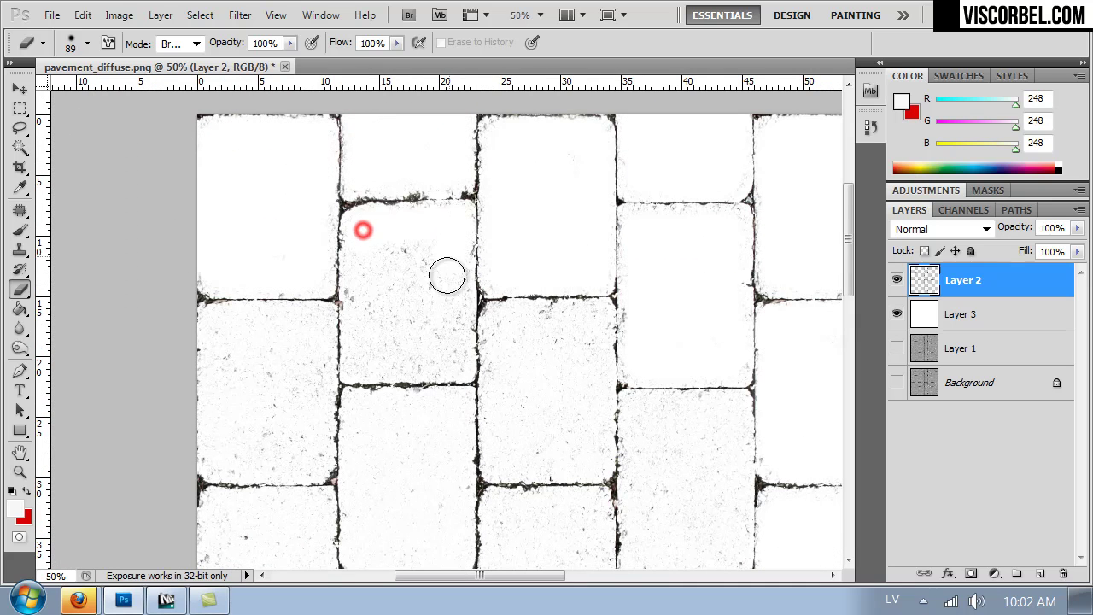
Erase the specks inside the stones along the texture's upper-left part and middle rows without touching the joints.
click(225, 330)
mouse_move(492, 377)
mouse_down()
mouse_move(390, 229)
mouse_move(396, 354)
mouse_up()
click(259, 305)
drag(524, 328, 578, 396)
drag(347, 385, 420, 234)
drag(173, 254, 231, 349)
drag(339, 344, 279, 470)
drag(462, 384, 534, 392)
key(alt+shift+z)
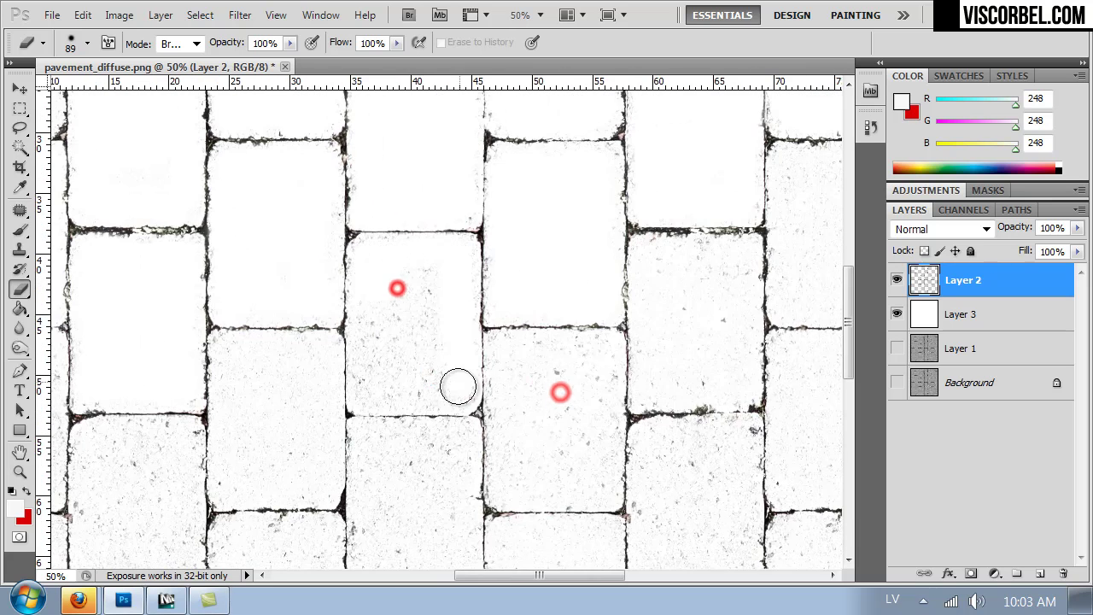
drag(639, 307, 604, 258)
Erase the specks inside the stones of the texture's right-hand columns, working down towards its lower edge.
key(alt+shift+n)
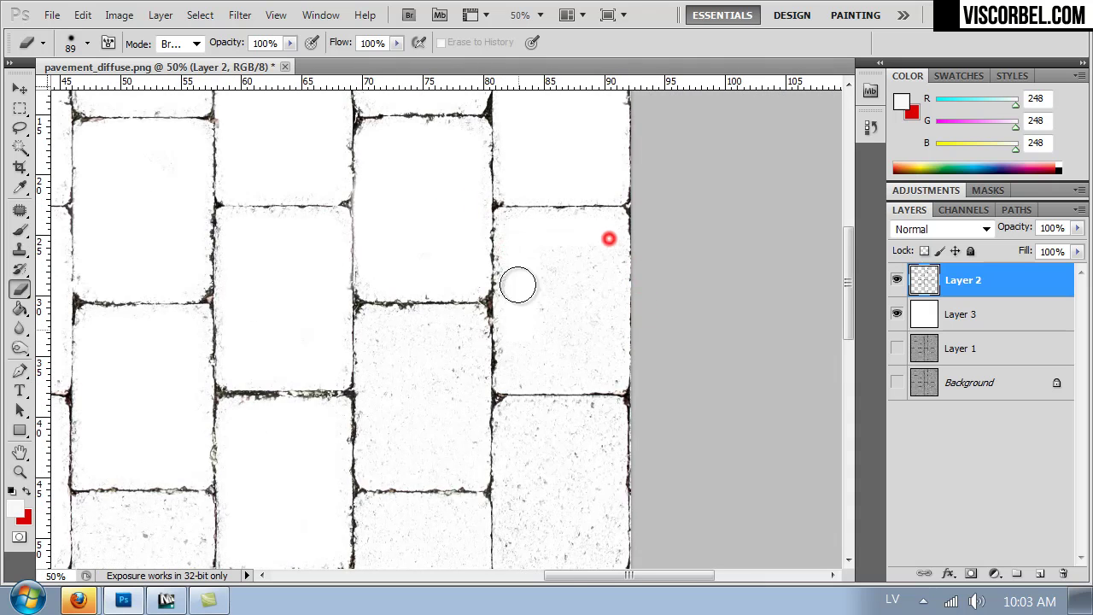
scroll(517, 282, down, 3)
click(534, 357)
click(522, 295)
click(374, 202)
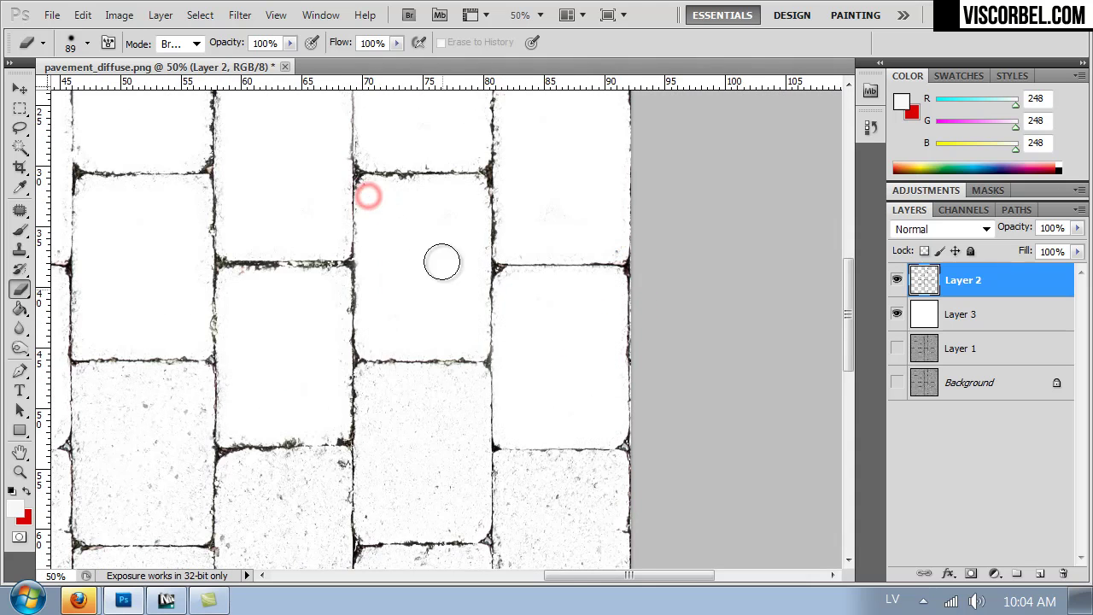
scroll(398, 212, down, 3)
click(395, 246)
click(459, 364)
click(527, 329)
click(536, 391)
click(535, 430)
click(532, 359)
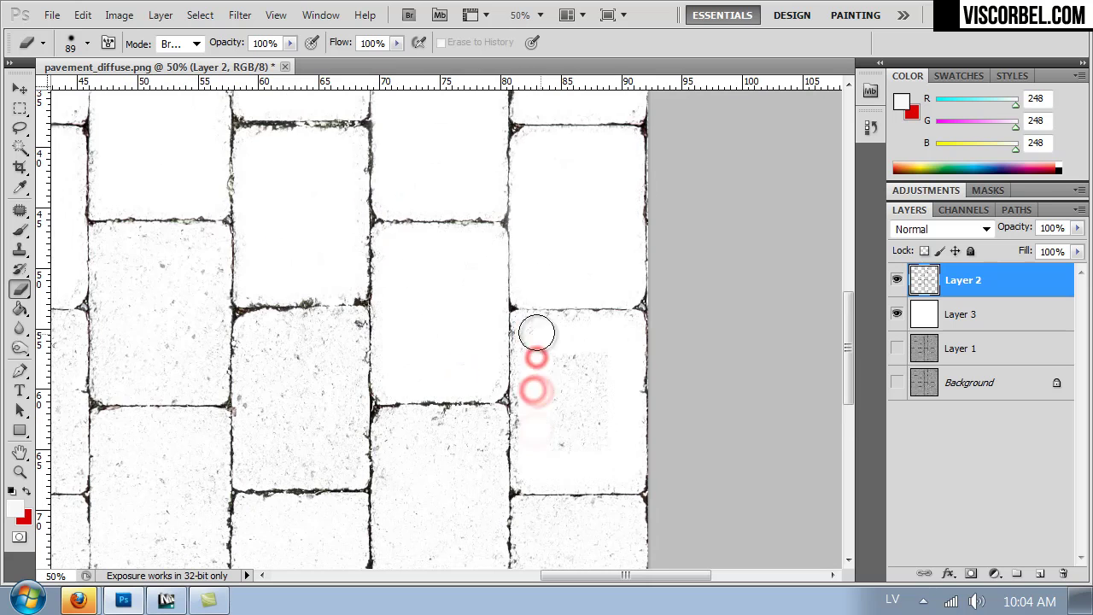
scroll(555, 341, down, 3)
click(364, 427)
click(419, 298)
click(563, 383)
click(288, 215)
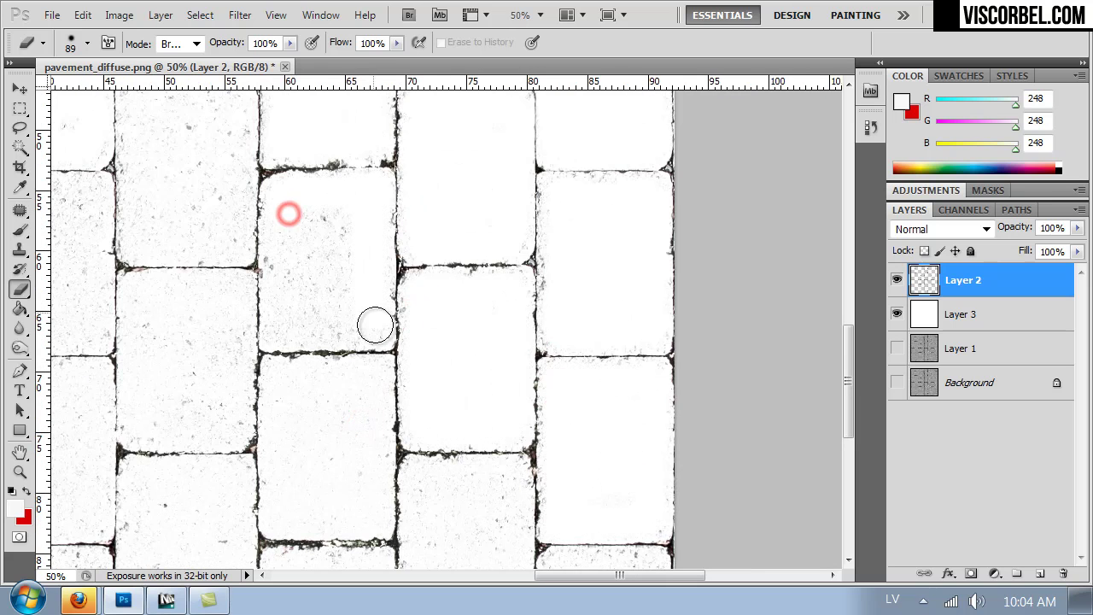
scroll(393, 299, down, 3)
click(470, 361)
click(395, 336)
click(525, 433)
click(251, 319)
Erase the specks inside the stones of the texture's lower rows, working across towards its left edge.
scroll(478, 256, left, 3)
click(395, 244)
click(398, 442)
scroll(391, 436, down, 1)
click(334, 376)
click(361, 316)
drag(364, 319, 411, 421)
click(398, 253)
click(441, 274)
drag(390, 346, 520, 263)
drag(348, 320, 459, 362)
click(410, 226)
drag(413, 420, 413, 344)
click(404, 298)
click(451, 333)
click(390, 248)
drag(478, 419, 376, 415)
click(379, 286)
click(231, 383)
click(244, 305)
drag(293, 308, 313, 443)
click(385, 336)
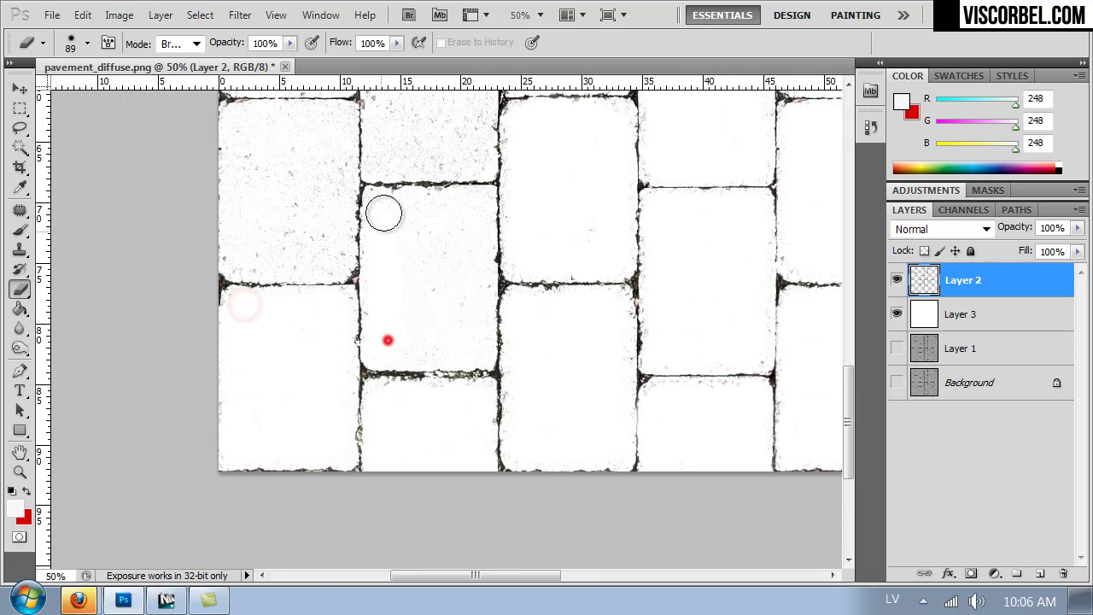
Clean the specks out of the remaining stones in the texture's leftmost columns.
drag(386, 236, 410, 378)
click(359, 260)
mouse_move(266, 284)
mouse_down()
mouse_move(270, 405)
mouse_move(354, 400)
mouse_move(358, 284)
mouse_move(357, 363)
mouse_move(344, 359)
mouse_move(327, 375)
mouse_move(278, 328)
mouse_up()
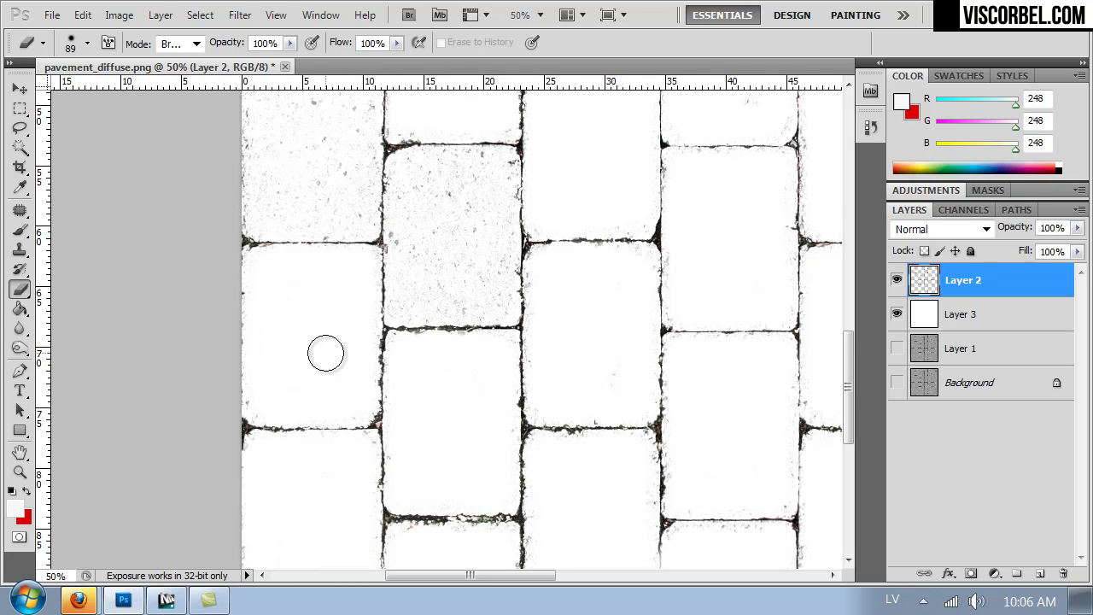
mouse_move(406, 178)
mouse_down()
mouse_move(500, 167)
mouse_move(498, 282)
mouse_move(489, 303)
mouse_move(462, 305)
mouse_move(405, 305)
mouse_move(405, 171)
mouse_move(442, 279)
mouse_move(465, 280)
mouse_move(474, 252)
mouse_move(447, 298)
mouse_up()
mouse_move(400, 216)
mouse_down()
mouse_move(306, 215)
mouse_move(300, 310)
mouse_move(303, 341)
mouse_move(317, 350)
mouse_move(401, 347)
mouse_move(403, 231)
mouse_move(393, 301)
mouse_move(375, 281)
mouse_move(370, 302)
mouse_move(332, 315)
mouse_up()
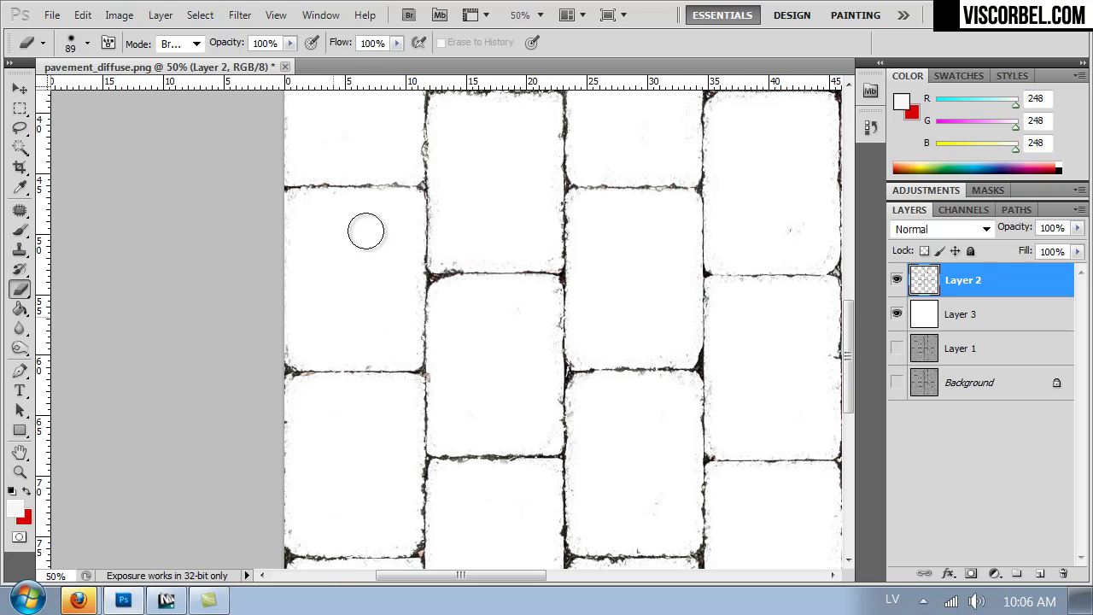
key(ctrl+z)
Increase the contrast of the joints on Layer 2 with Levels, using input levels of 61 for black and 141 for white.
key(ctrl+minus)
key(ctrl+minus)
key(ctrl+minus)
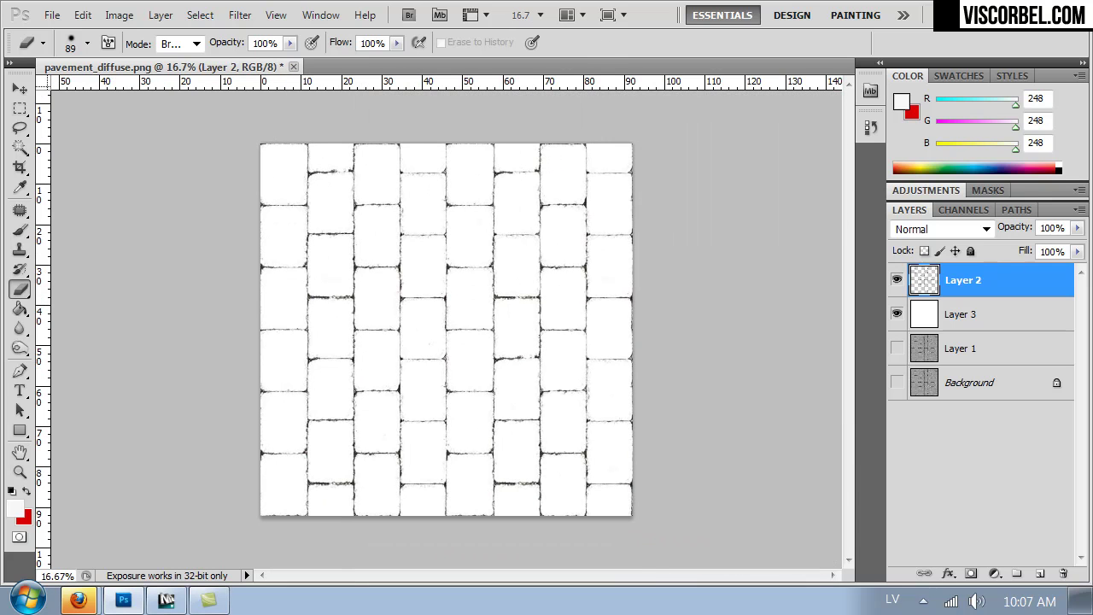
key(ctrl+plus)
key(ctrl+plus)
key(ctrl+plus)
key(ctrl+l)
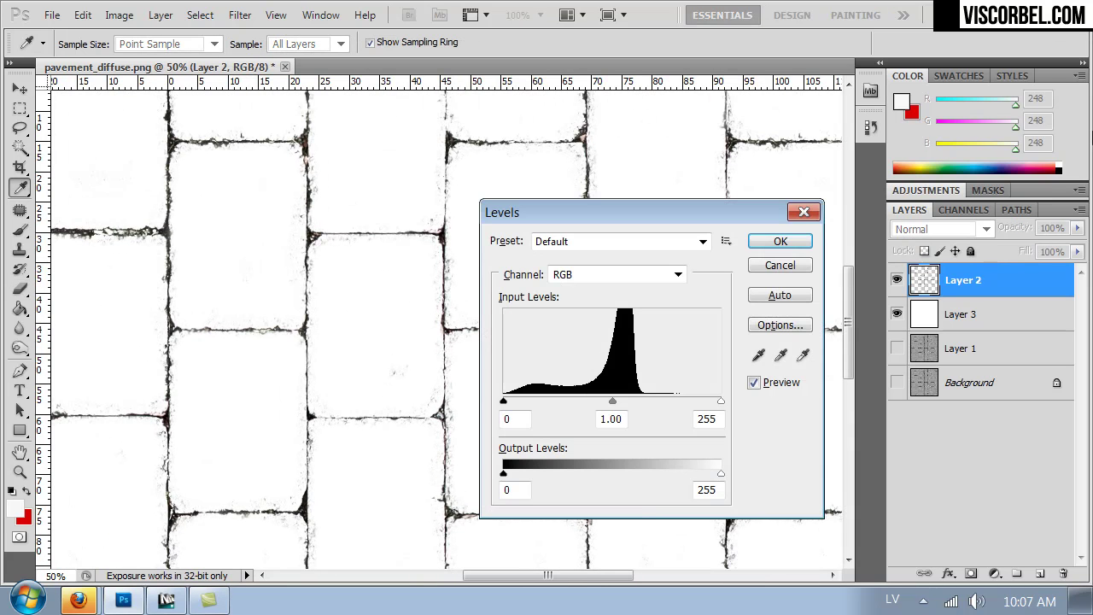
drag(502, 408, 525, 402)
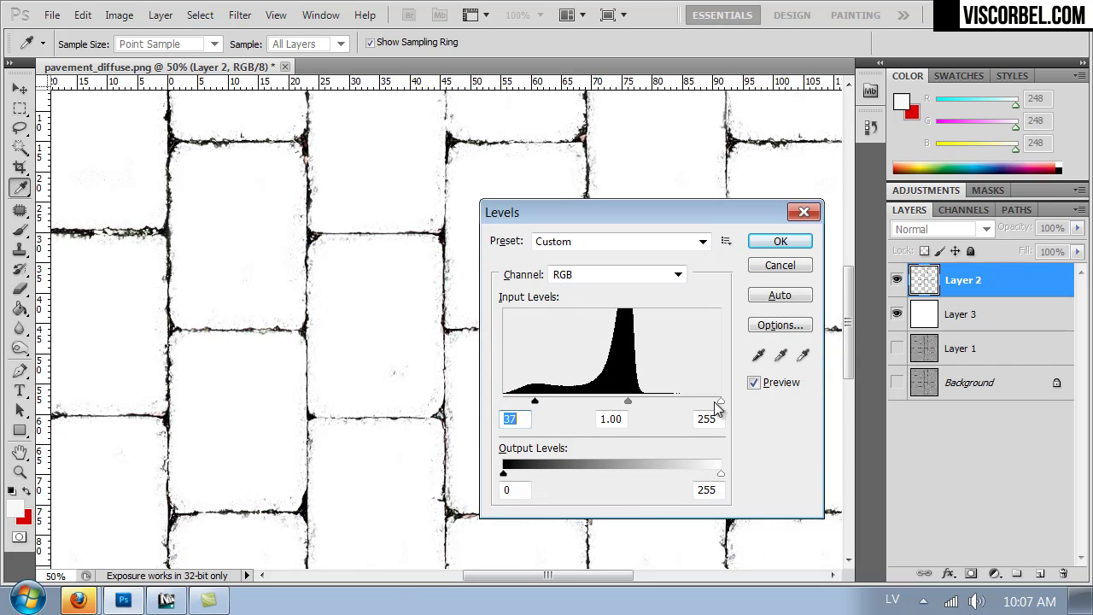
drag(712, 403, 609, 404)
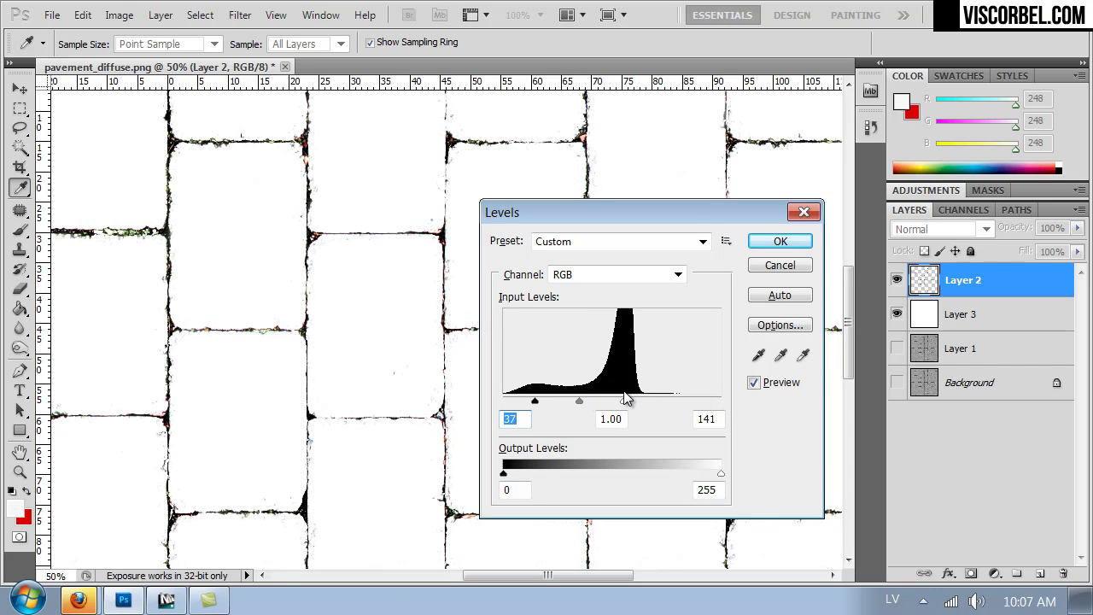
click(624, 400)
drag(535, 402, 556, 402)
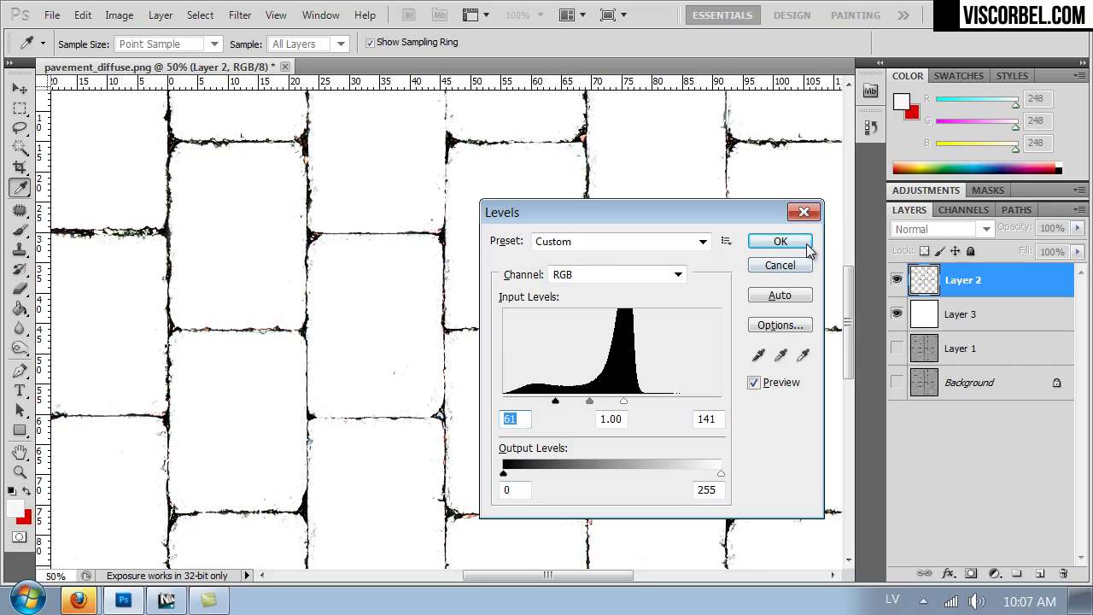
click(780, 240)
Remove all colour from the joints on Layer 2 with Hue/Saturation, setting Saturation to -100.
key(ctrl+u)
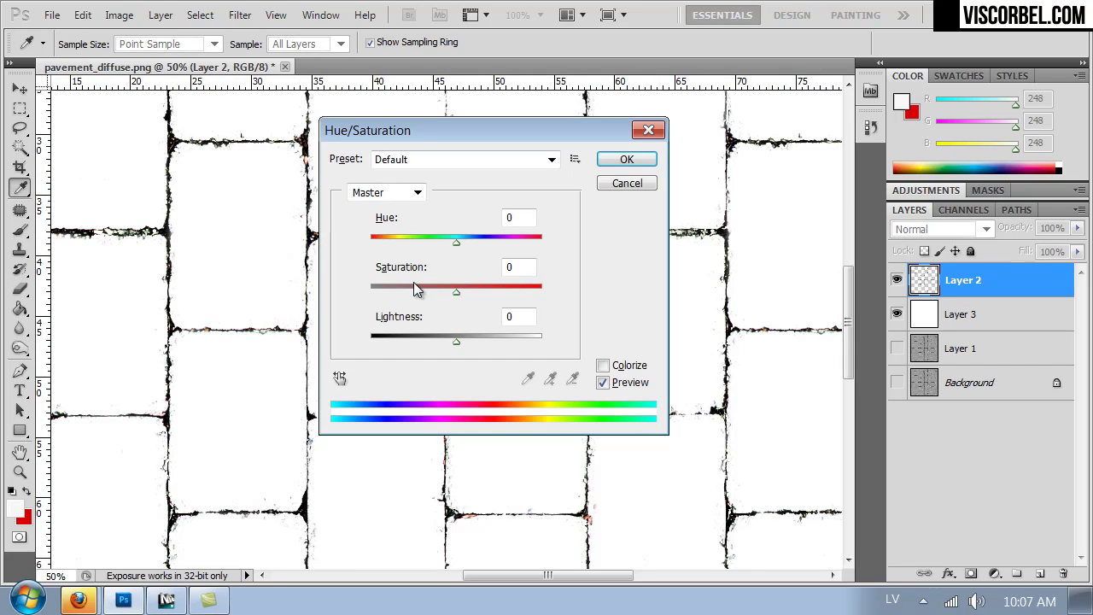
drag(356, 290, 335, 292)
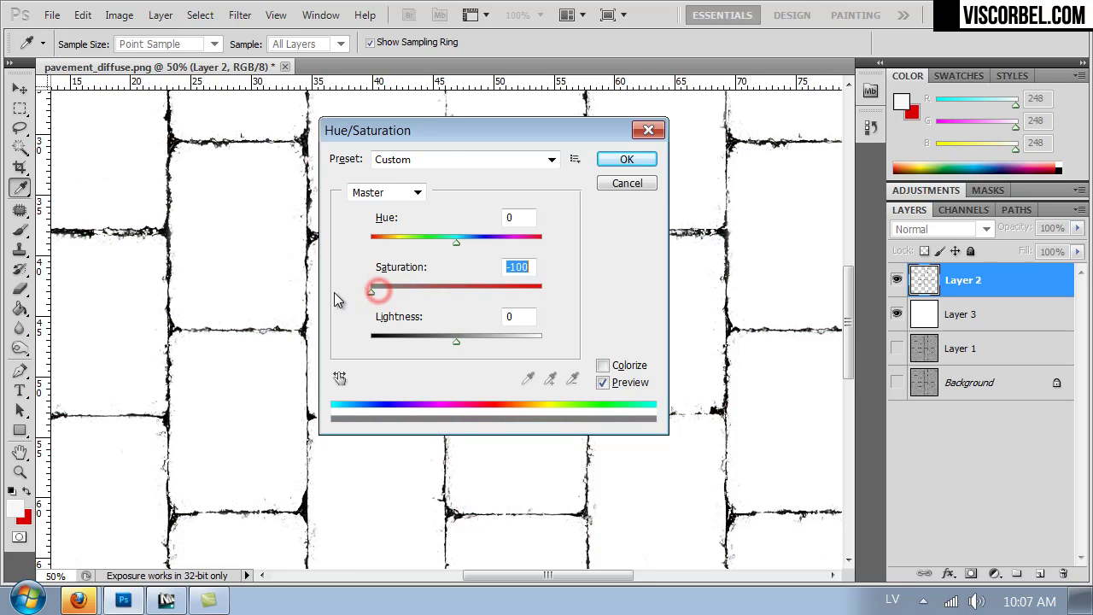
click(635, 162)
key(e)
Duplicate Layer 2 and apply the Blur More filter to the copy.
key(ctrl+minus)
key(ctrl+minus)
alt+scroll(632, 165, up, 5)
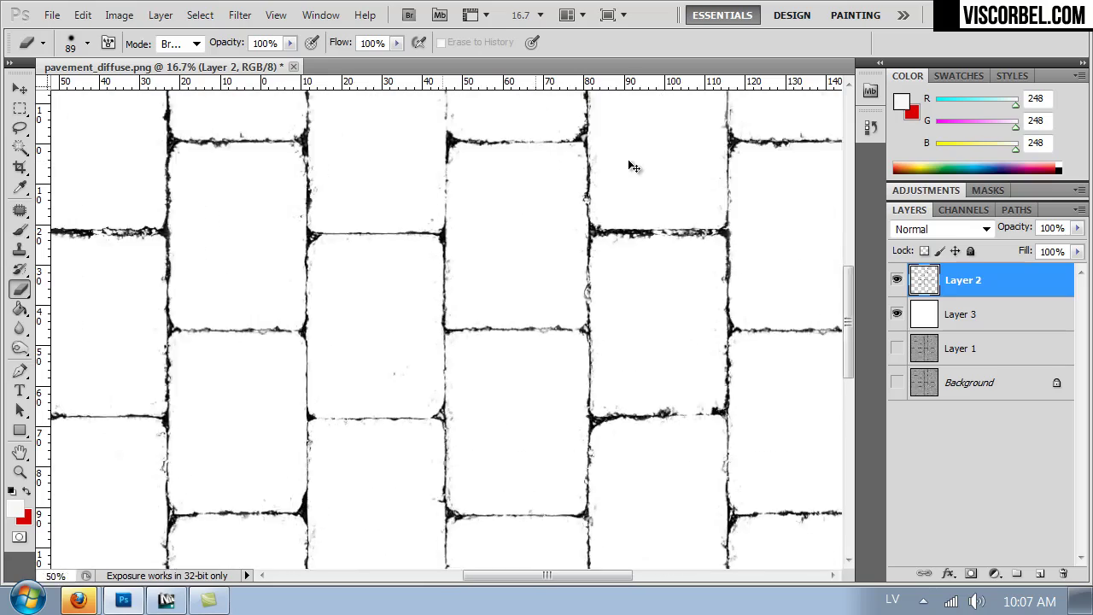
alt+scroll(633, 165, up, 2)
alt+scroll(633, 166, down, 6)
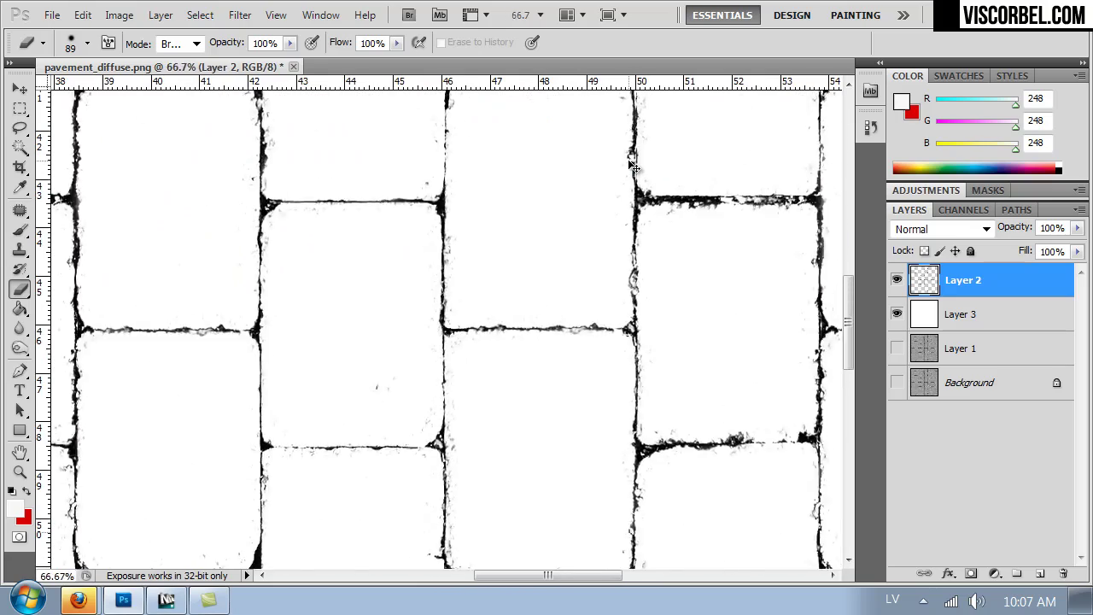
alt+scroll(632, 165, up, 1)
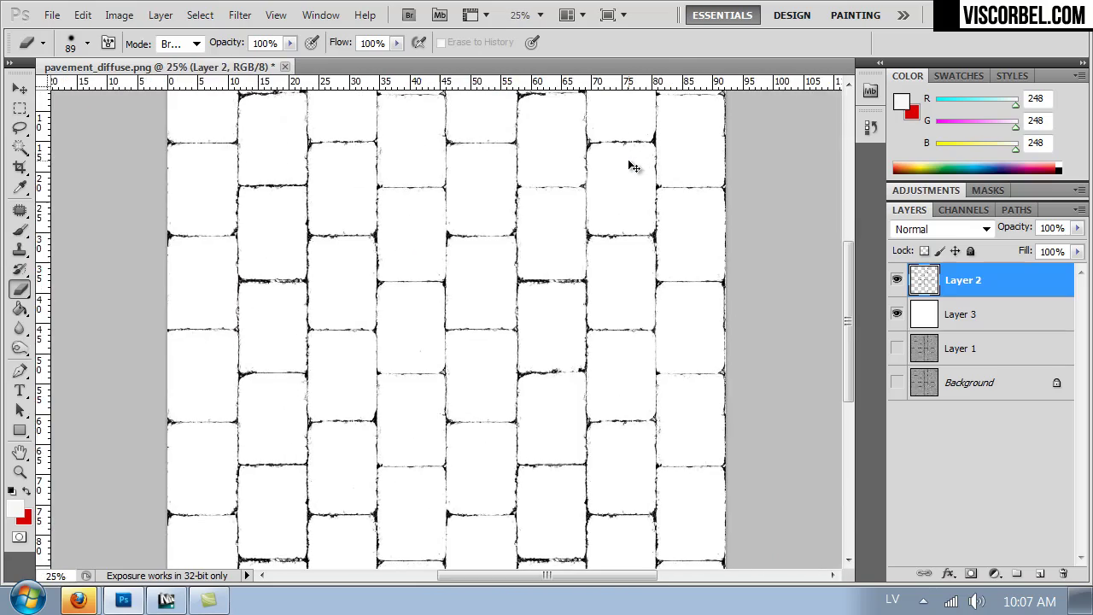
key(ctrl+j)
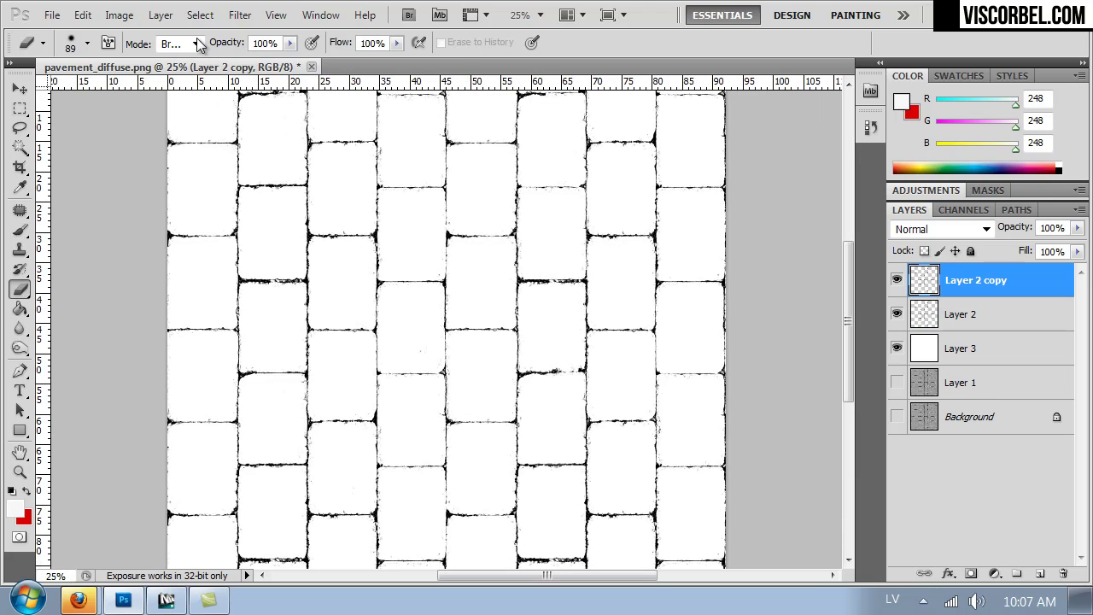
click(239, 15)
mouse_move(374, 214)
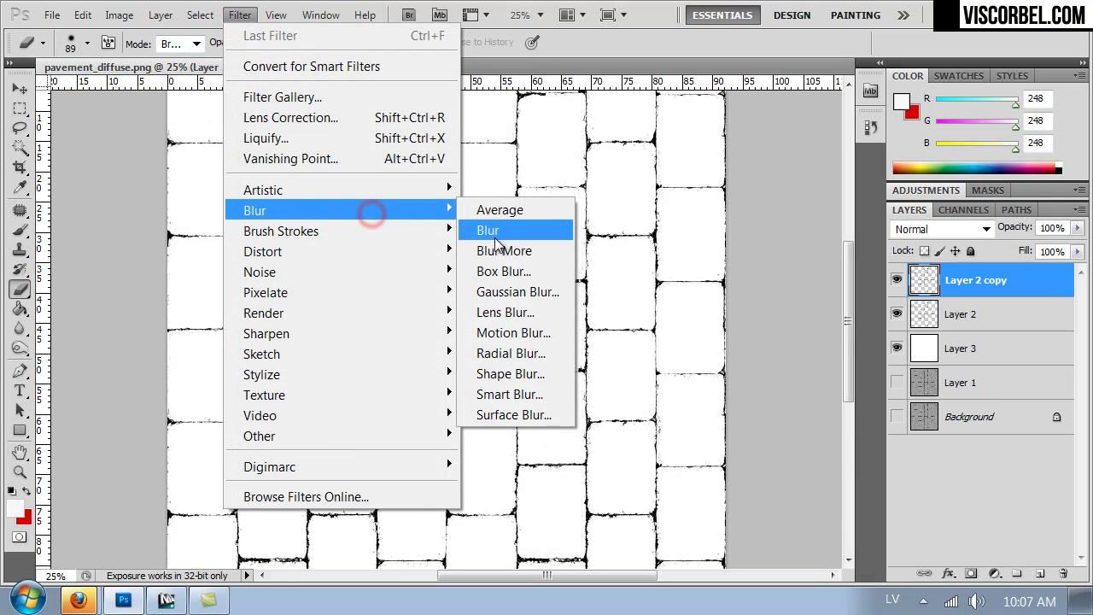
click(501, 250)
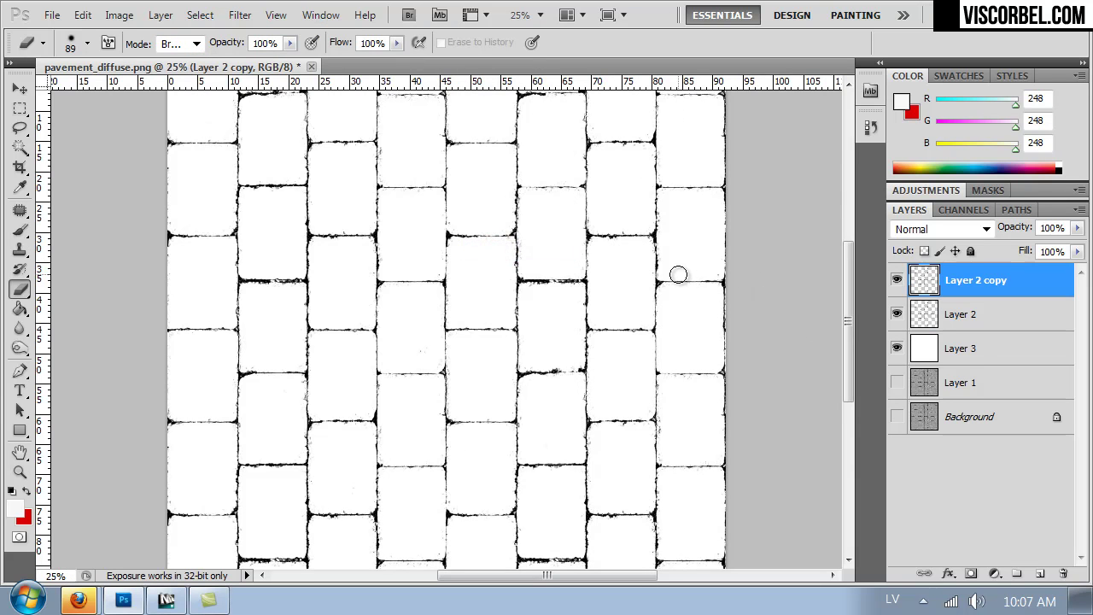
Apply a Gaussian Blur with a radius of 27.0 pixels to Layer 2 copy.
click(238, 16)
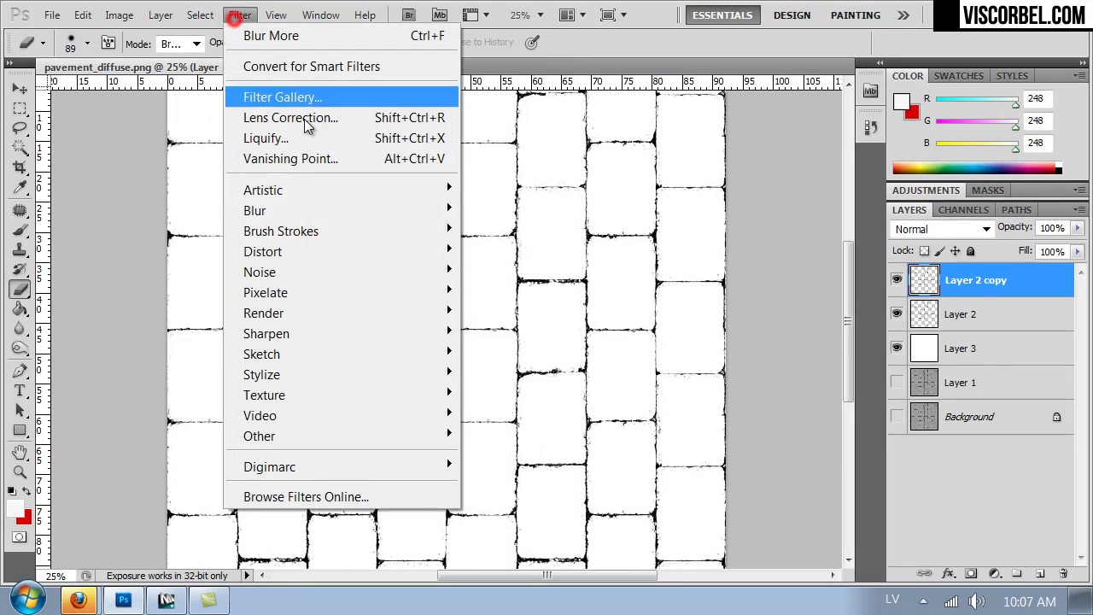
click(398, 210)
click(493, 275)
click(504, 291)
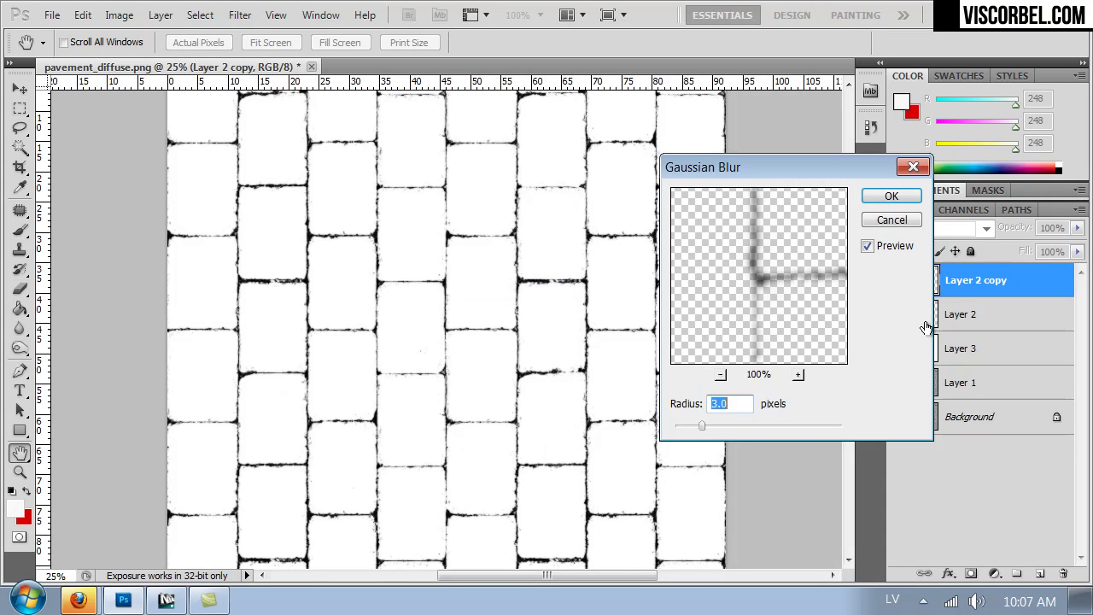
drag(707, 427, 736, 424)
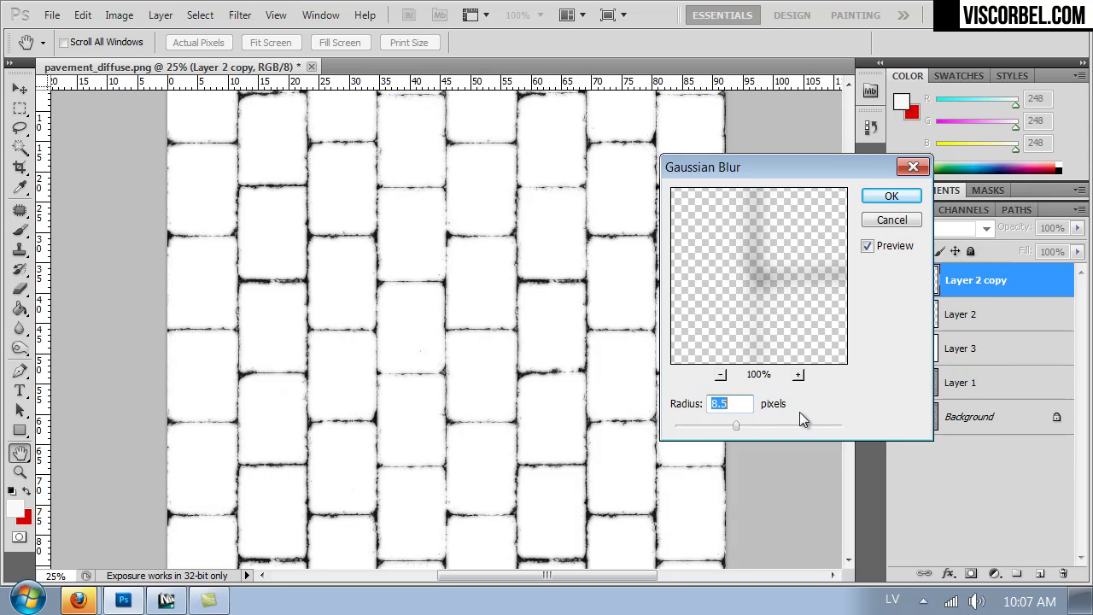
drag(749, 425, 755, 425)
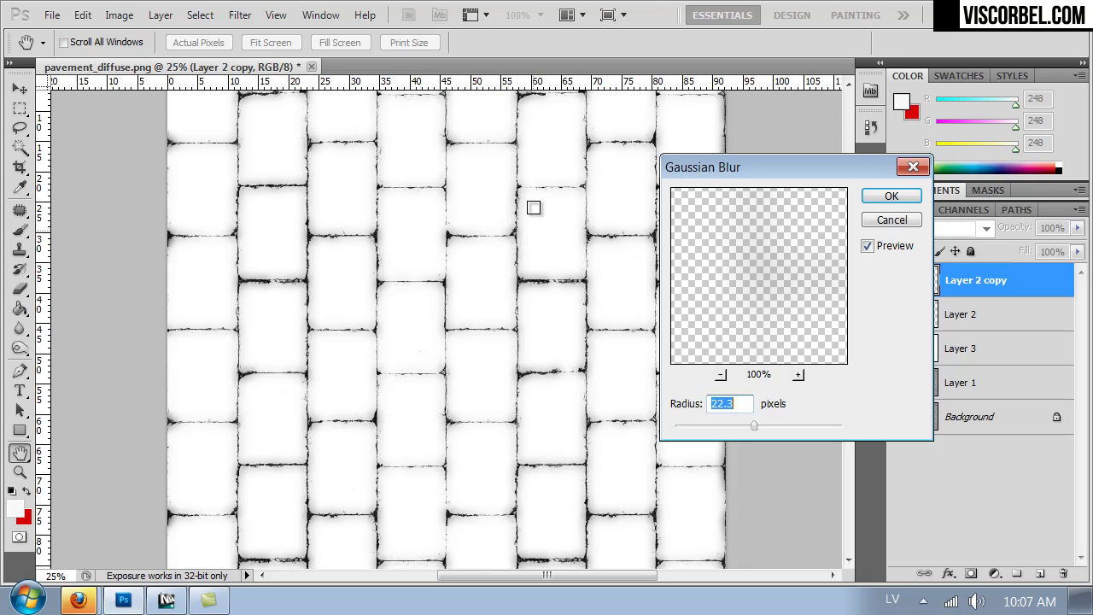
drag(764, 424, 759, 425)
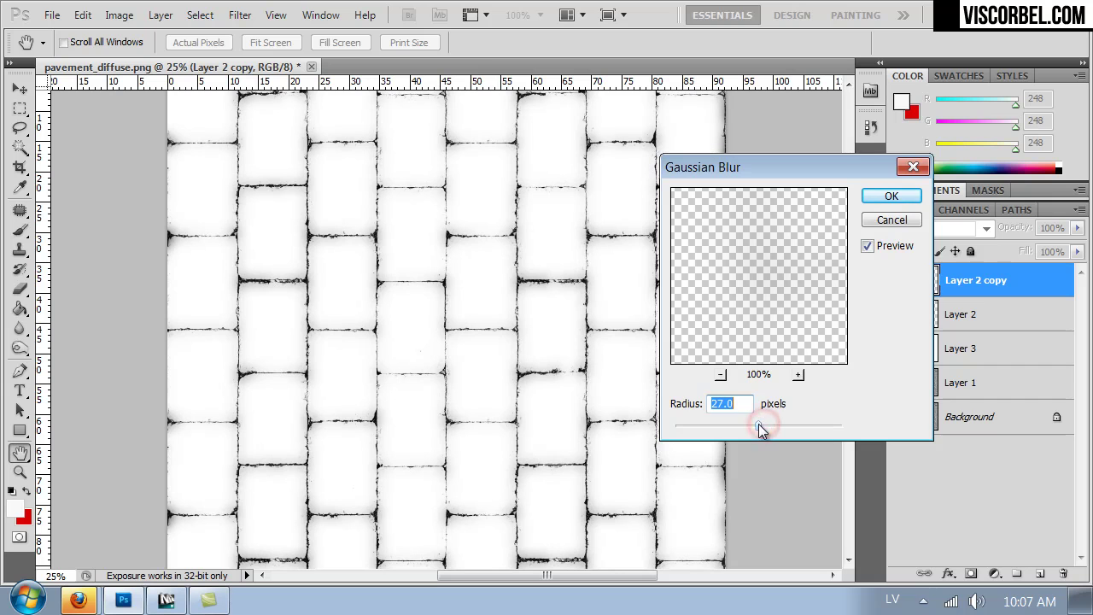
click(891, 196)
Duplicate Layer 2 again, apply a 7.4-pixel Gaussian Blur to the new copy, and compare the joints with and without it.
click(946, 316)
key(ctrl+j)
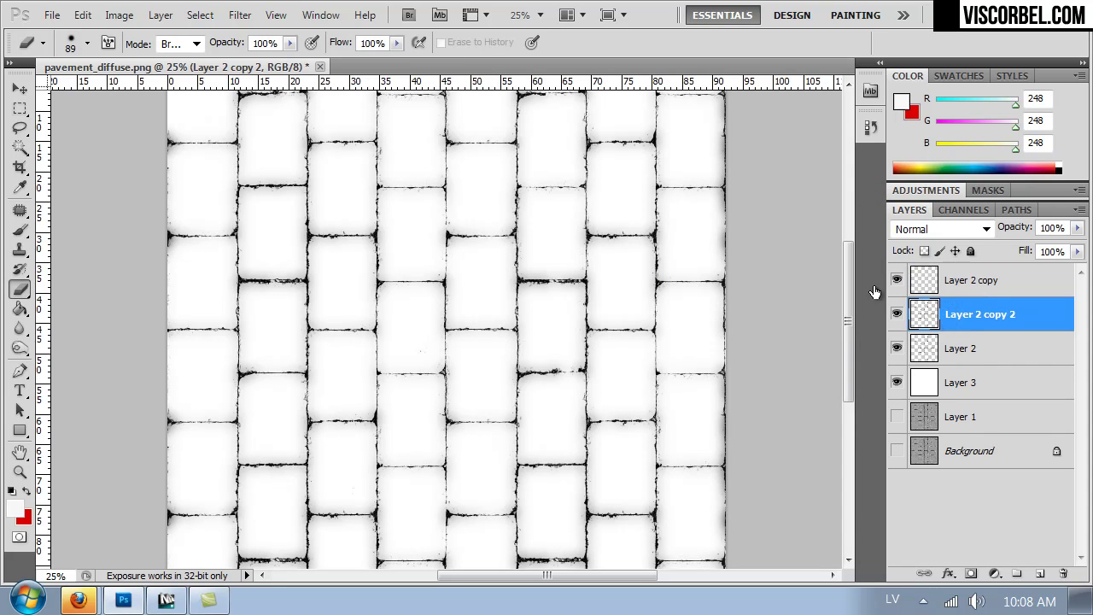
click(247, 17)
mouse_move(407, 210)
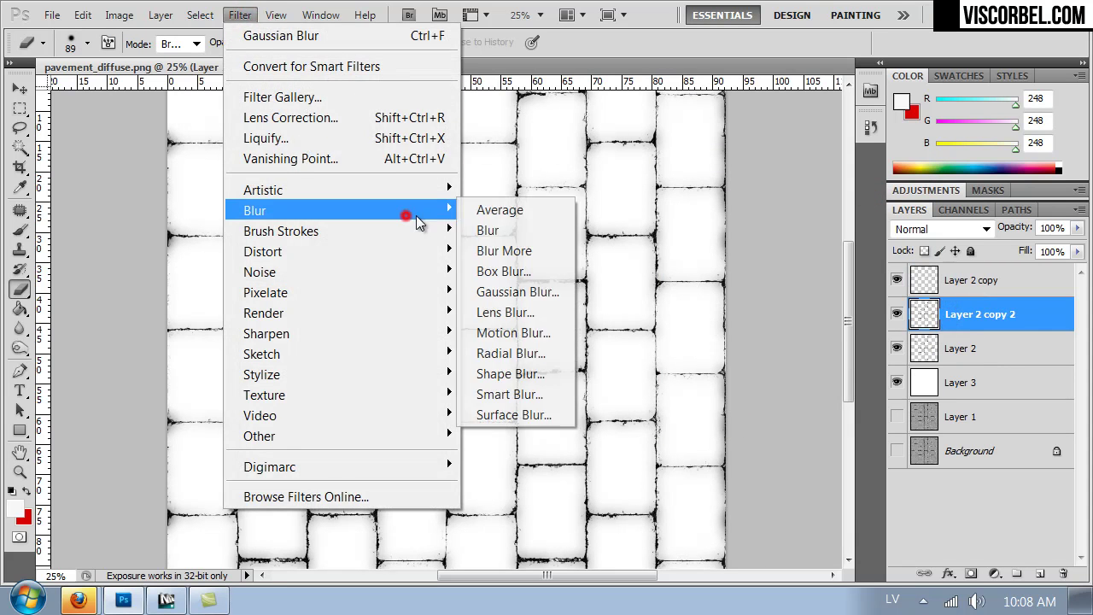
click(513, 293)
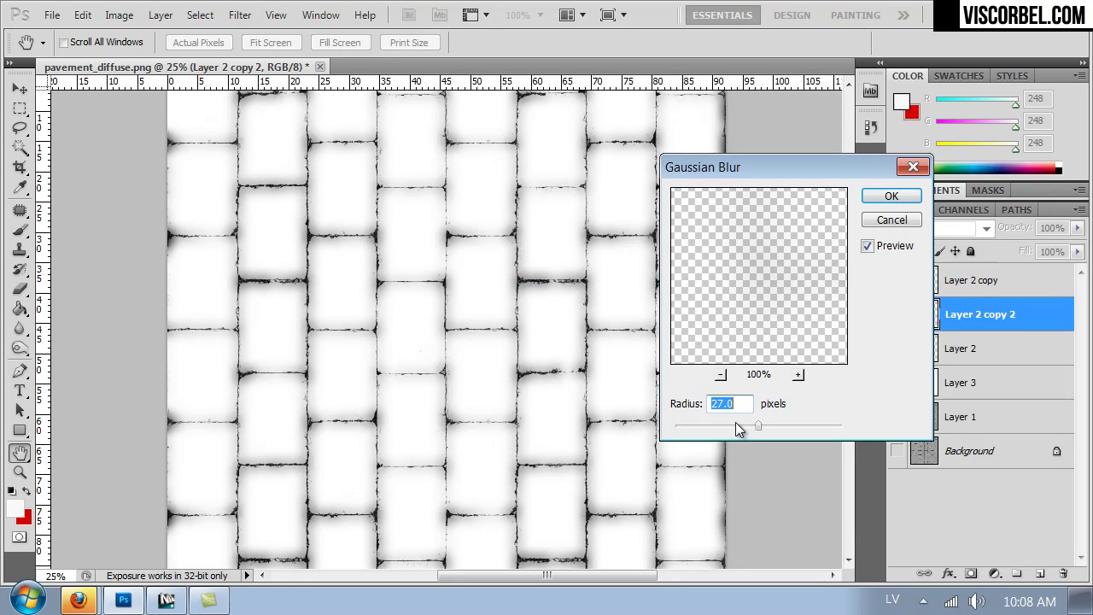
mouse_move(726, 430)
mouse_down()
mouse_move(706, 430)
mouse_move(733, 420)
mouse_up()
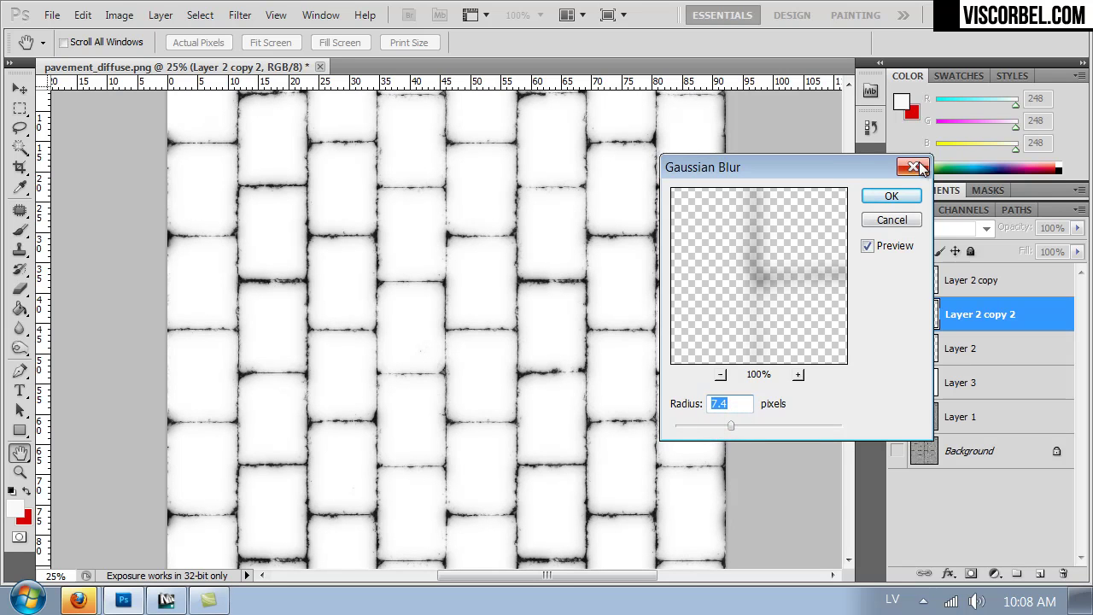
click(887, 195)
click(894, 315)
click(893, 316)
click(894, 315)
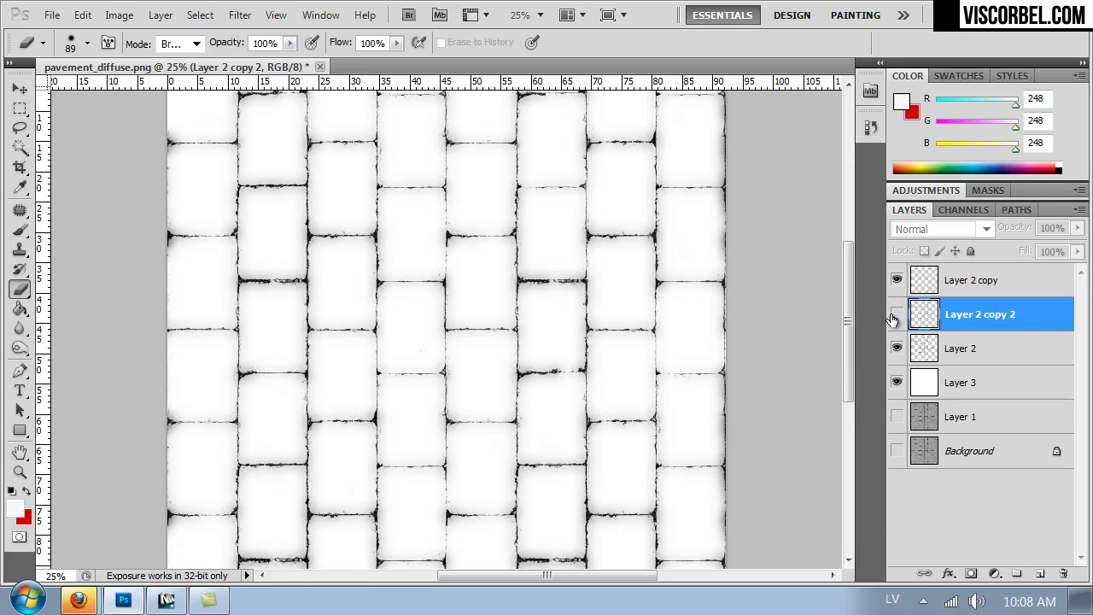
click(893, 316)
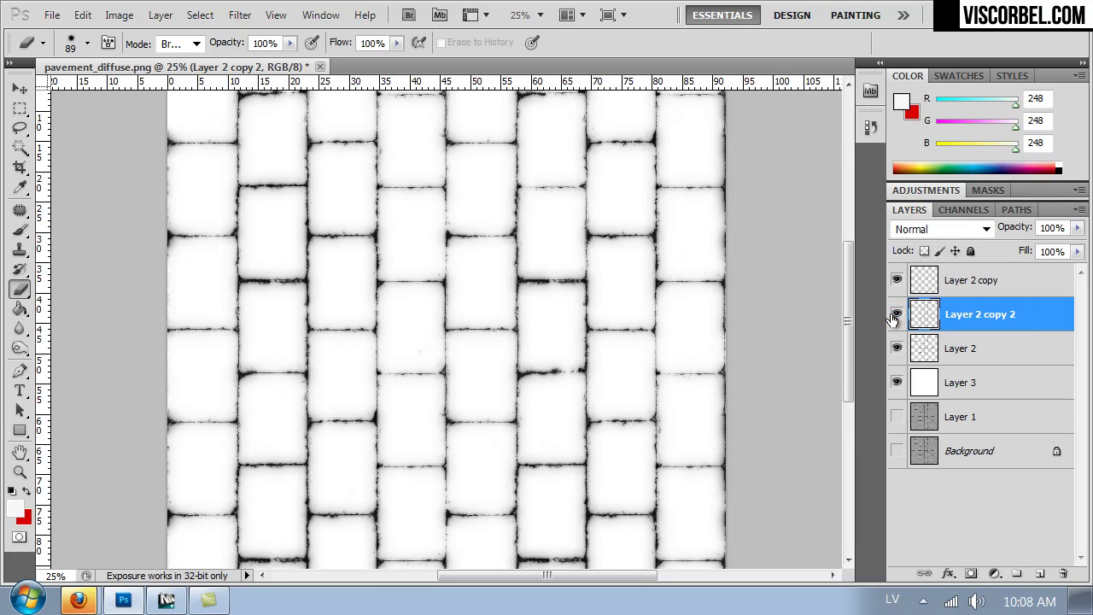
Duplicate Layer 2 once more and soften this copy slightly with a small-radius Gaussian Blur.
key(ctrl+1)
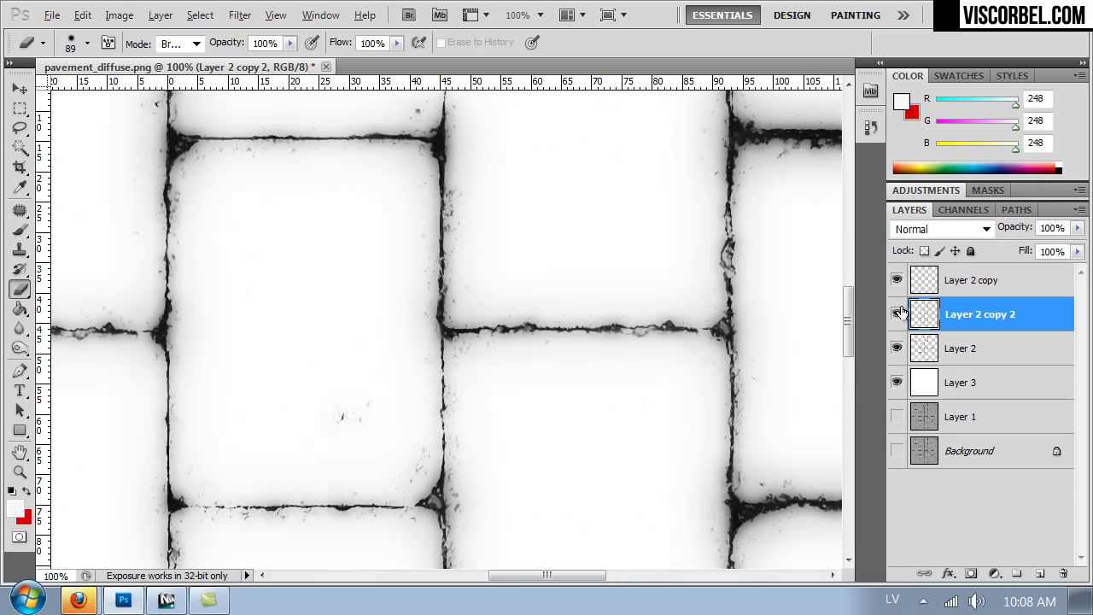
click(951, 347)
key(ctrl+j)
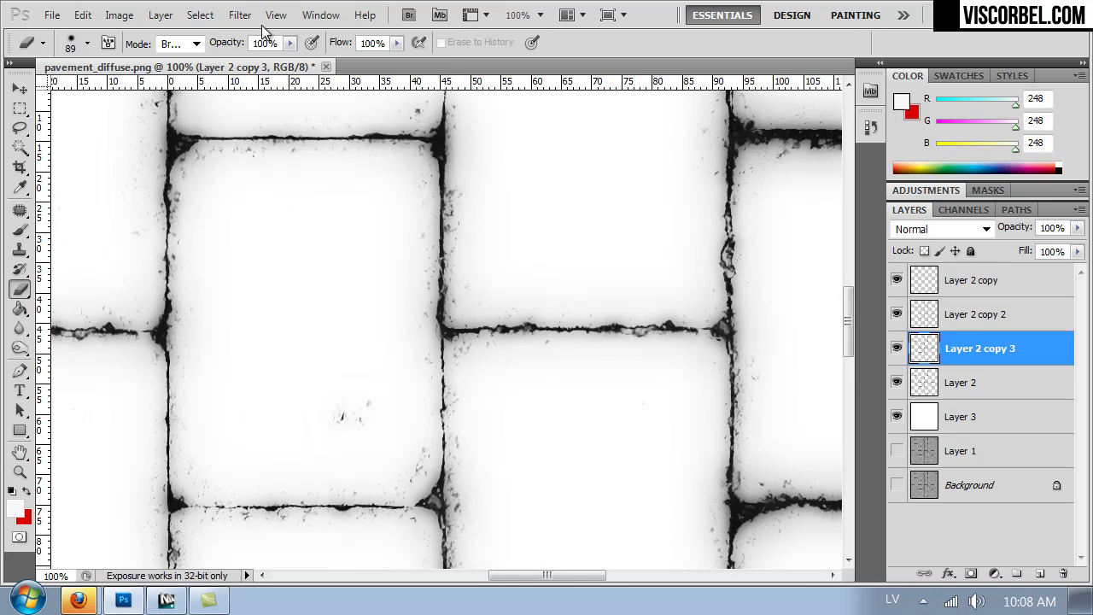
click(240, 15)
mouse_move(415, 211)
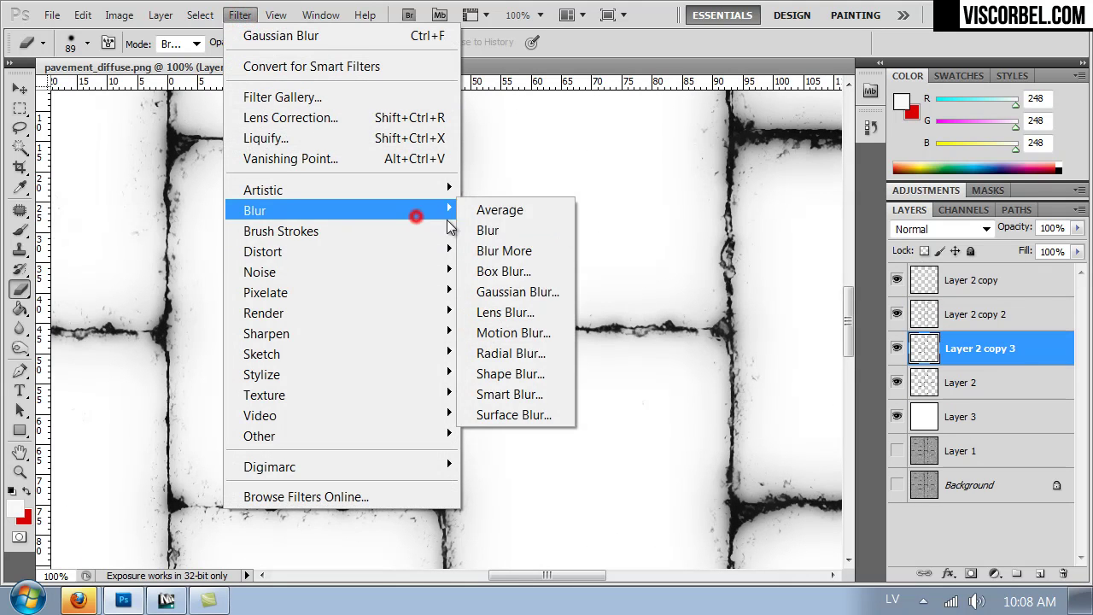
click(504, 283)
drag(708, 427, 695, 427)
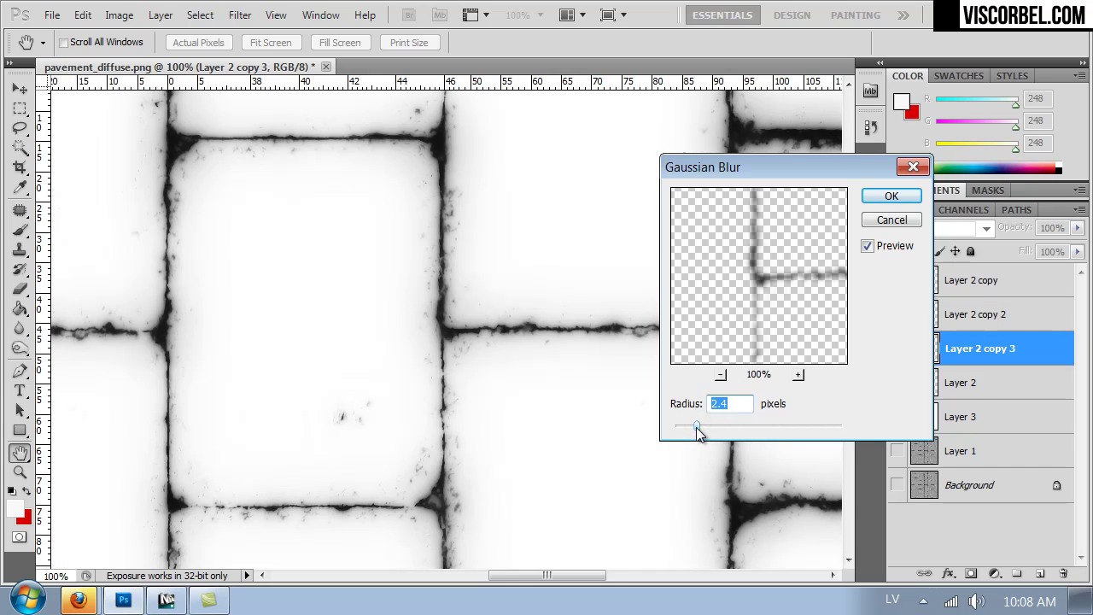
drag(699, 428, 705, 428)
click(891, 196)
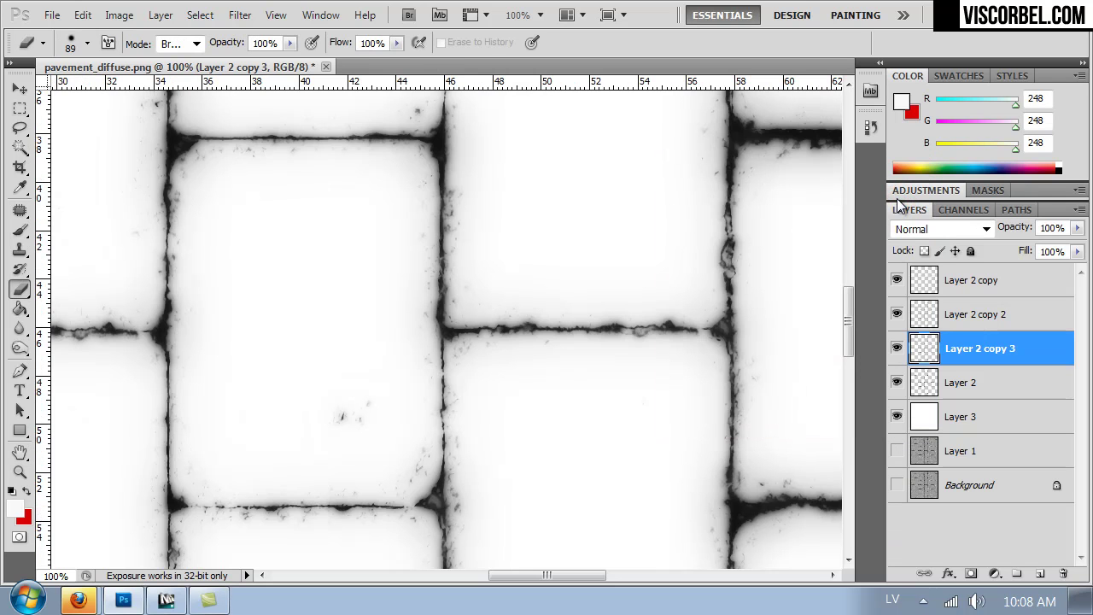
Duplicate Layer 2 copy 3 to strengthen the joints and set the duplicate's opacity to 27%.
key(ctrl+j)
key(ctrl+minus)
key(ctrl+minus)
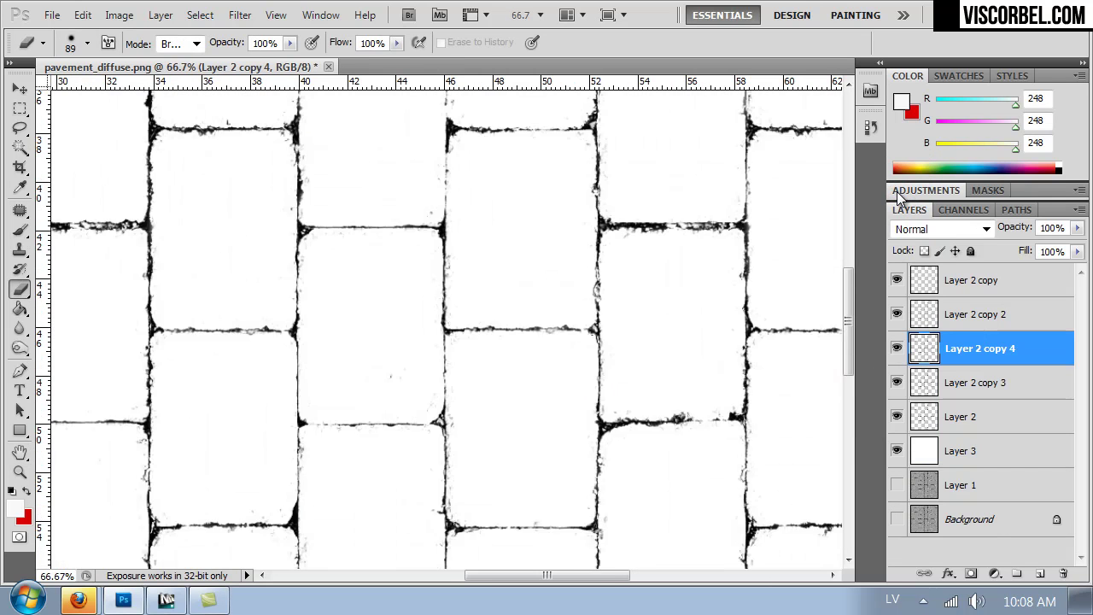
key(ctrl+minus)
key(ctrl+minus)
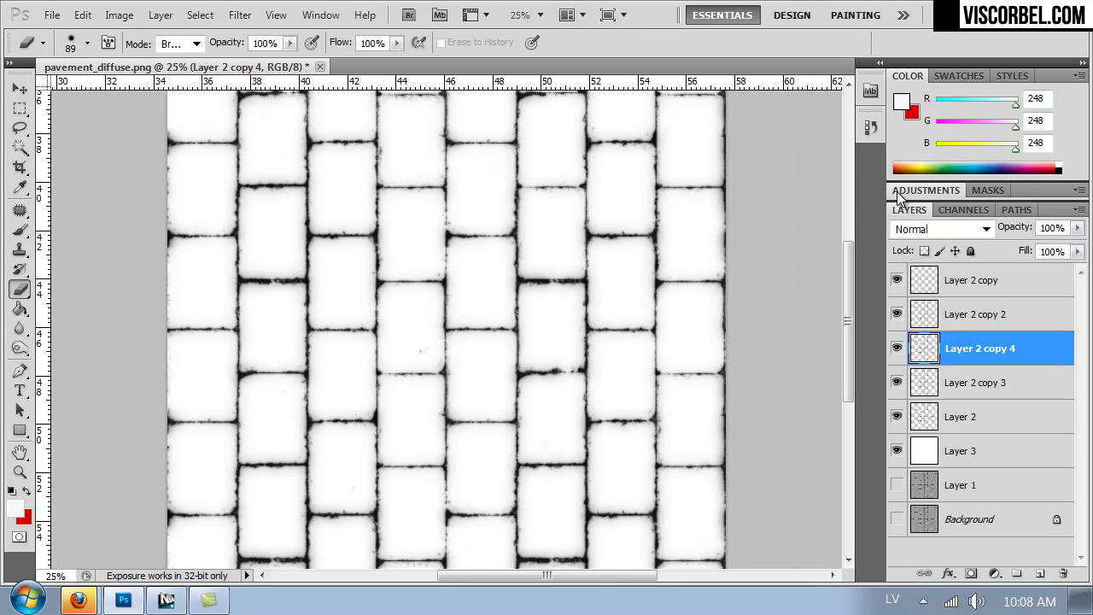
key(ctrl+plus)
key(ctrl+plus)
key(ctrl+plus)
key(ctrl+plus)
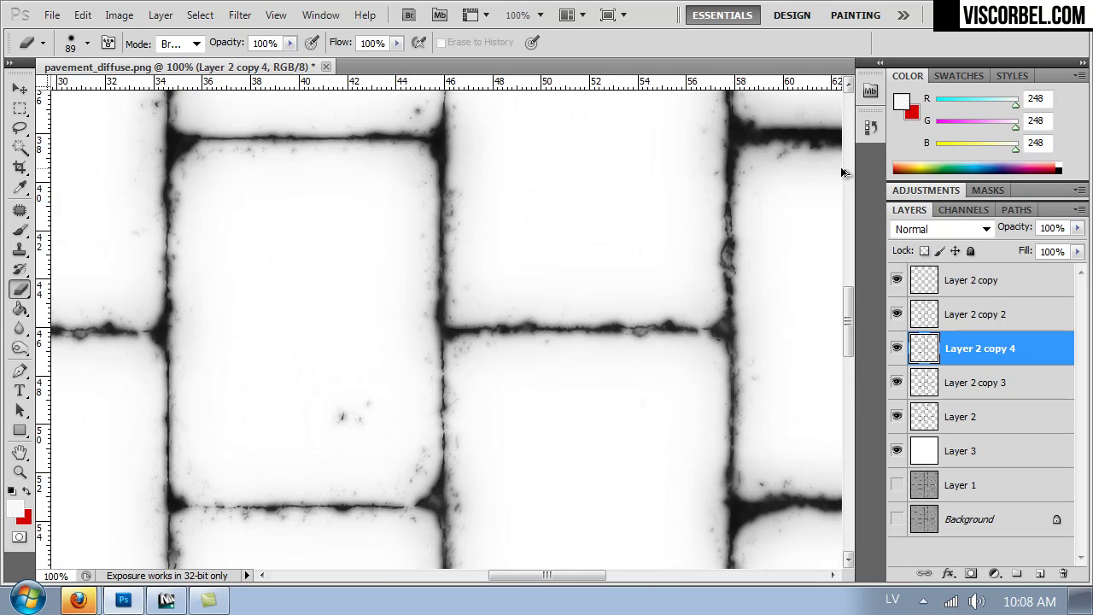
key(ctrl+z)
key(ctrl+z)
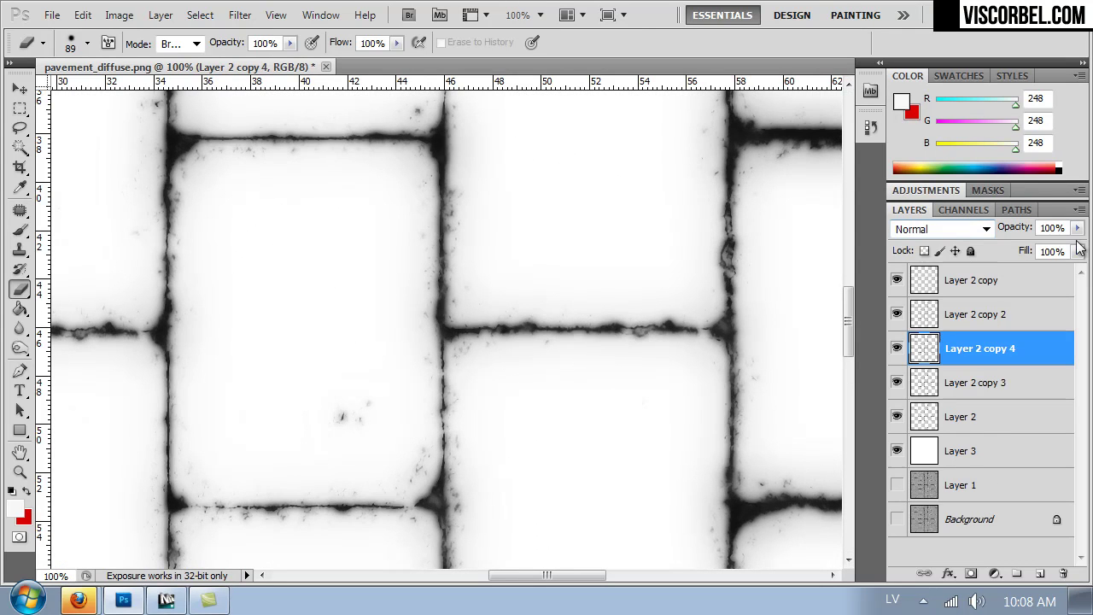
click(1077, 228)
drag(1011, 248, 1014, 246)
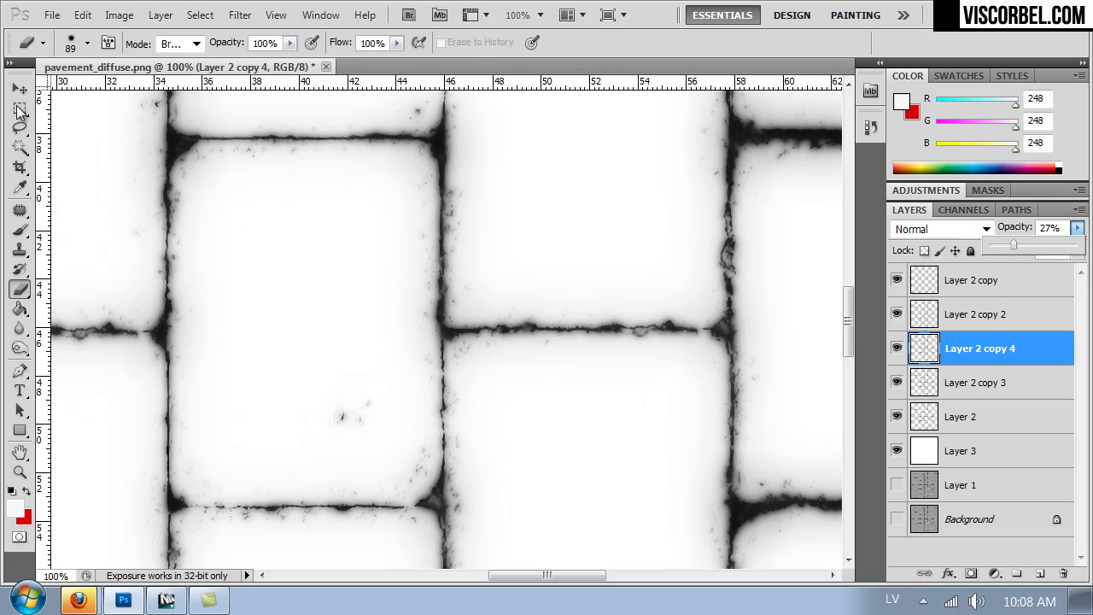
click(28, 106)
Hide the white Layer 3 and make the stone texture on Layer 1 visible and active.
alt+scroll(344, 245, down, 3)
alt+scroll(346, 249, down, 1)
click(897, 450)
click(897, 484)
click(942, 485)
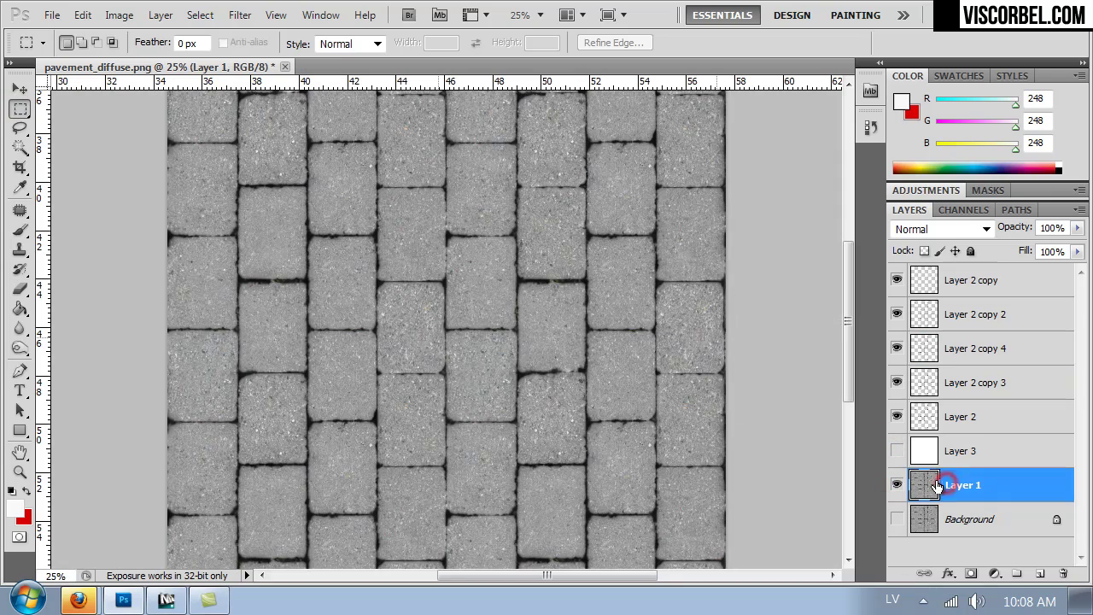
Lighten the stones on Layer 1 with Hue/Saturation, setting Lightness to +78.
alt+scroll(287, 243, up, 3)
key(ctrl+u)
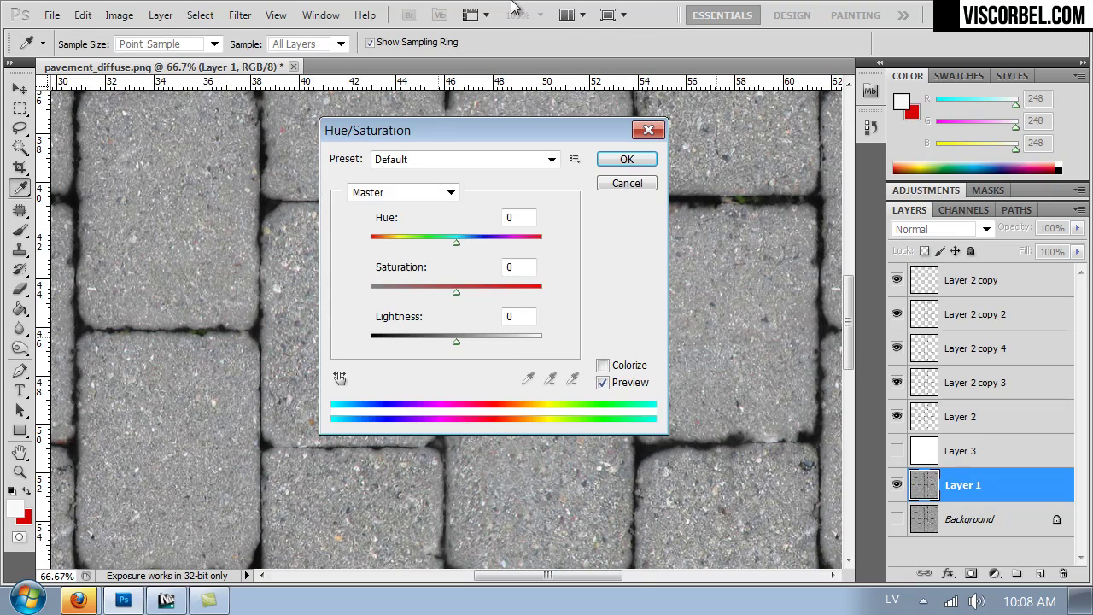
drag(506, 342, 517, 343)
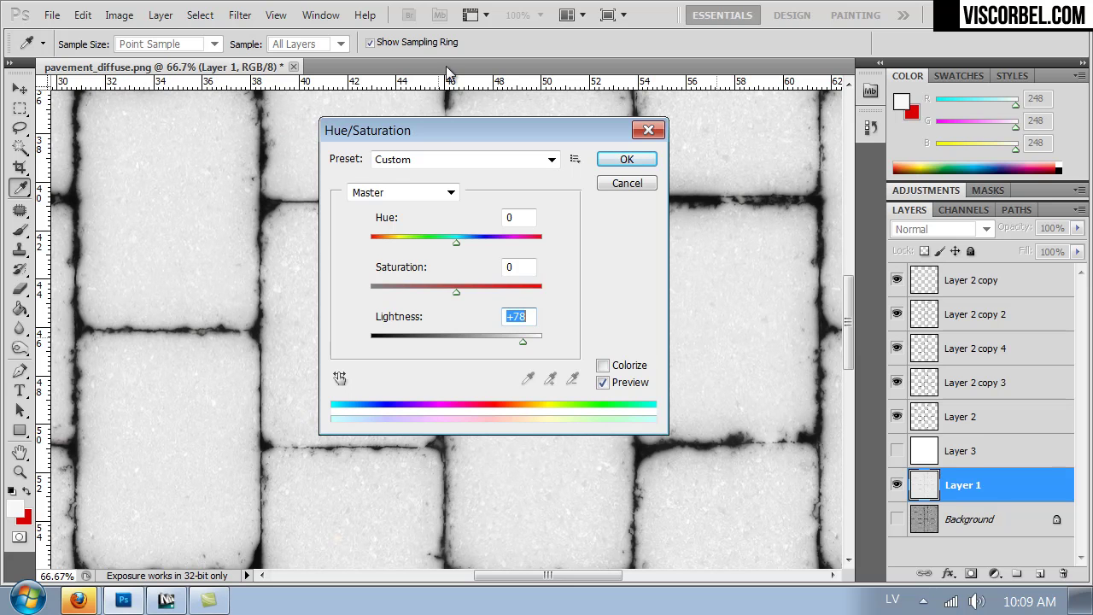
drag(419, 136, 706, 154)
click(907, 182)
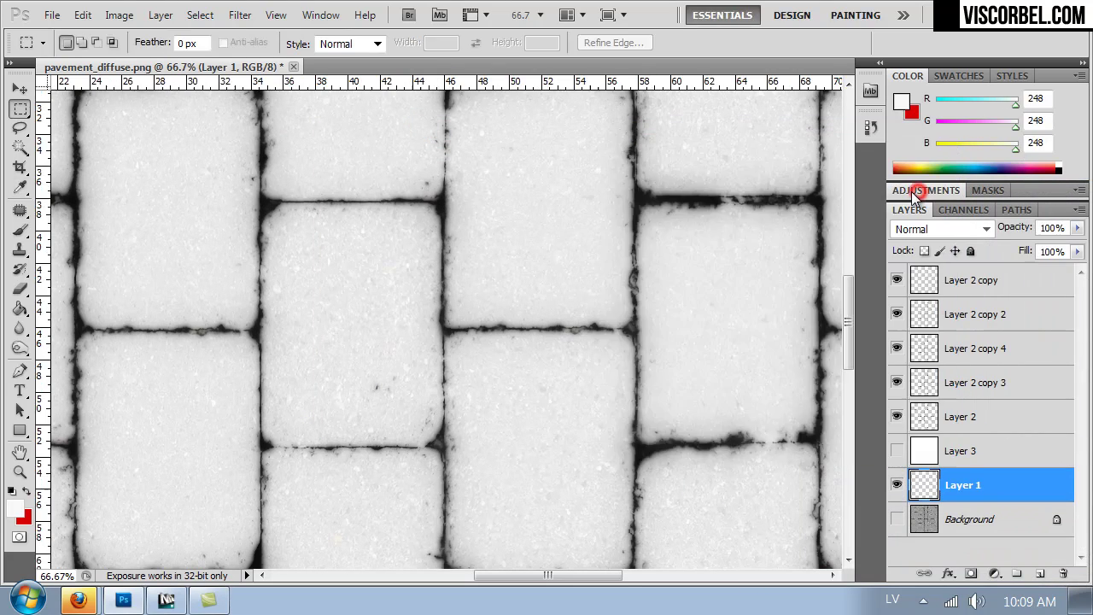
key(ctrl+minus)
key(ctrl+minus)
key(ctrl+minus)
key(ctrl+minus)
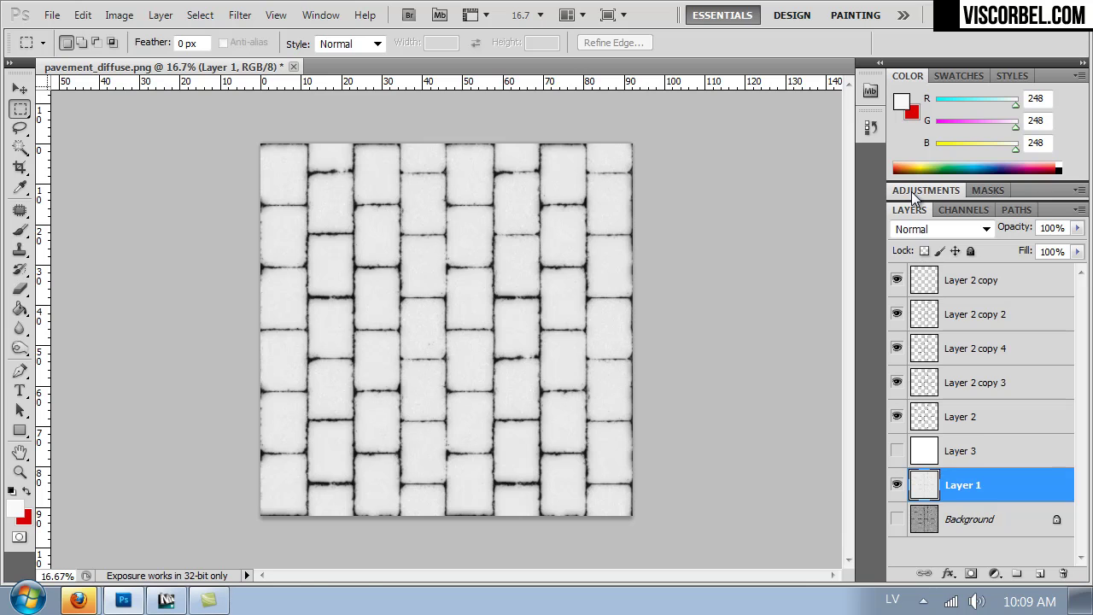
key(ctrl+alt+shift+s)
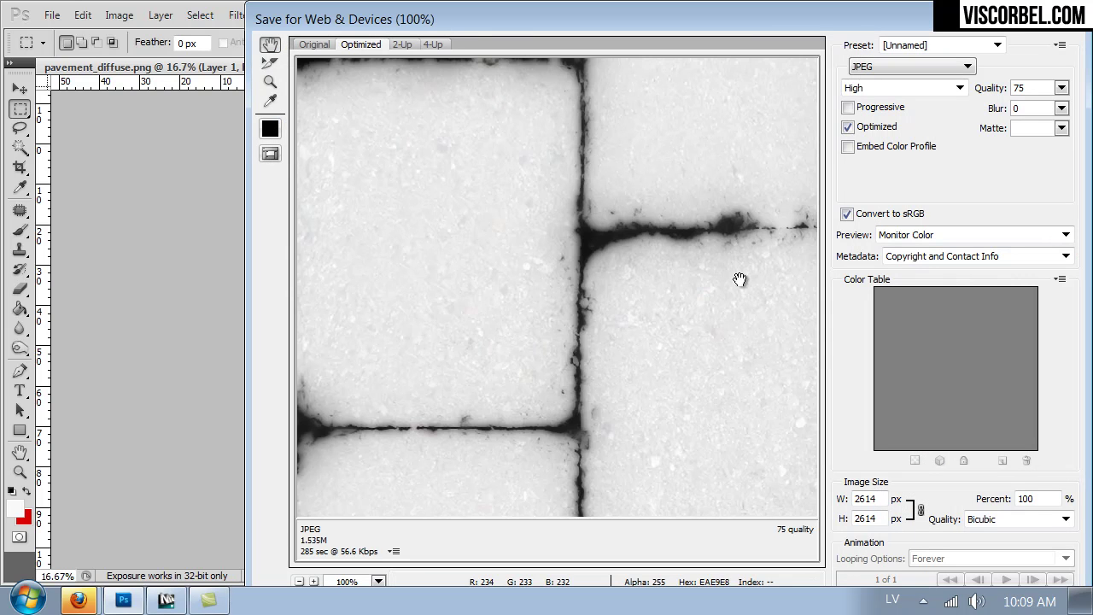
drag(789, 482, 749, 460)
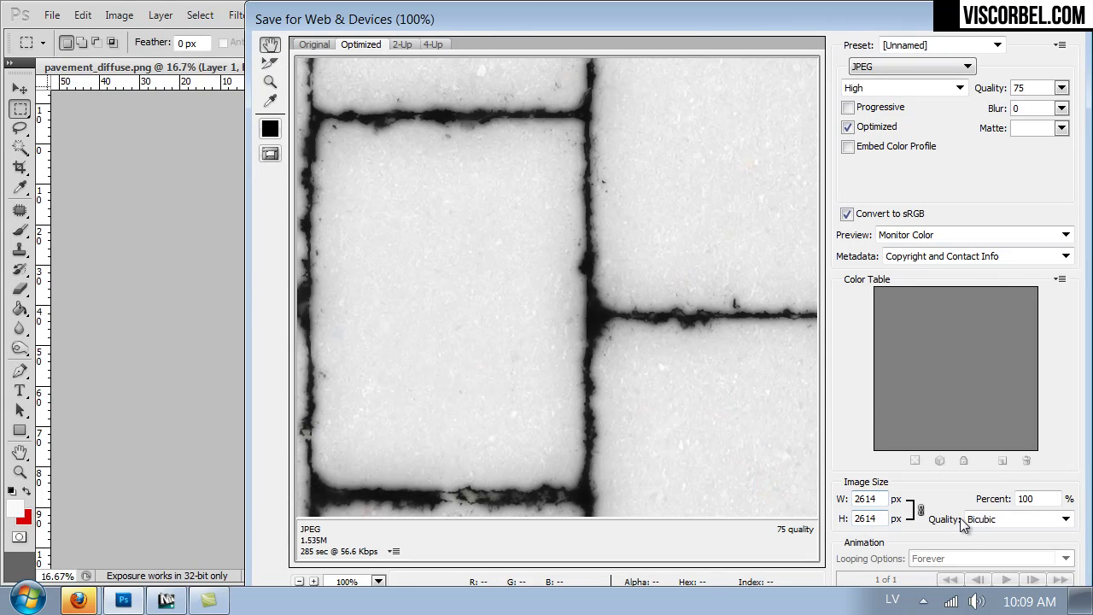
drag(1009, 31, 737, 63)
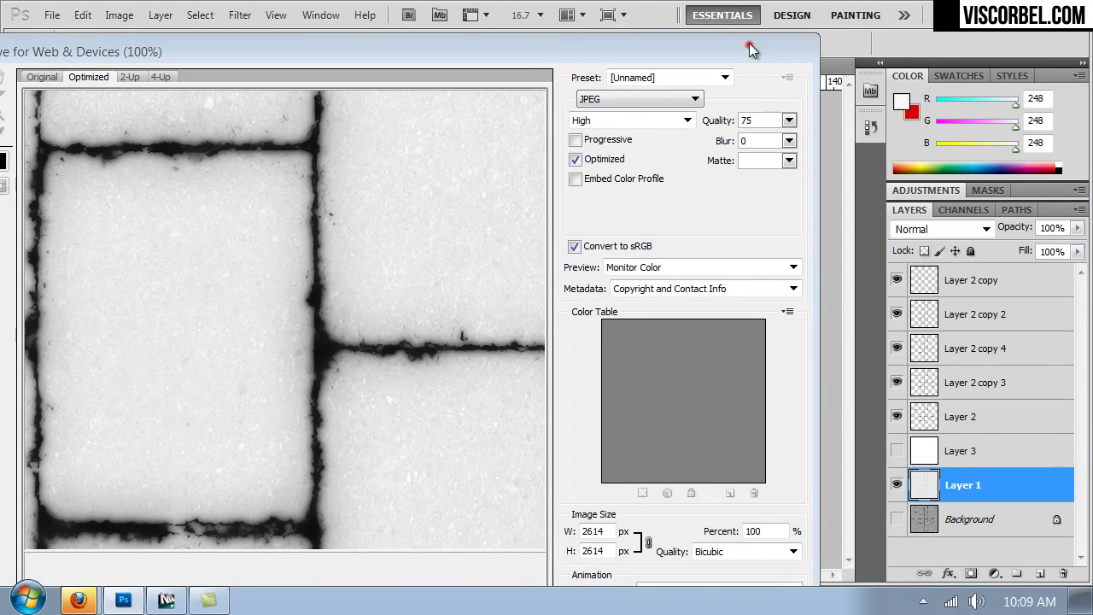
click(749, 47)
Save the map as a non-interlaced PNG named pavement_displace.png in the Textures folder.
key(ctrl+shift+s)
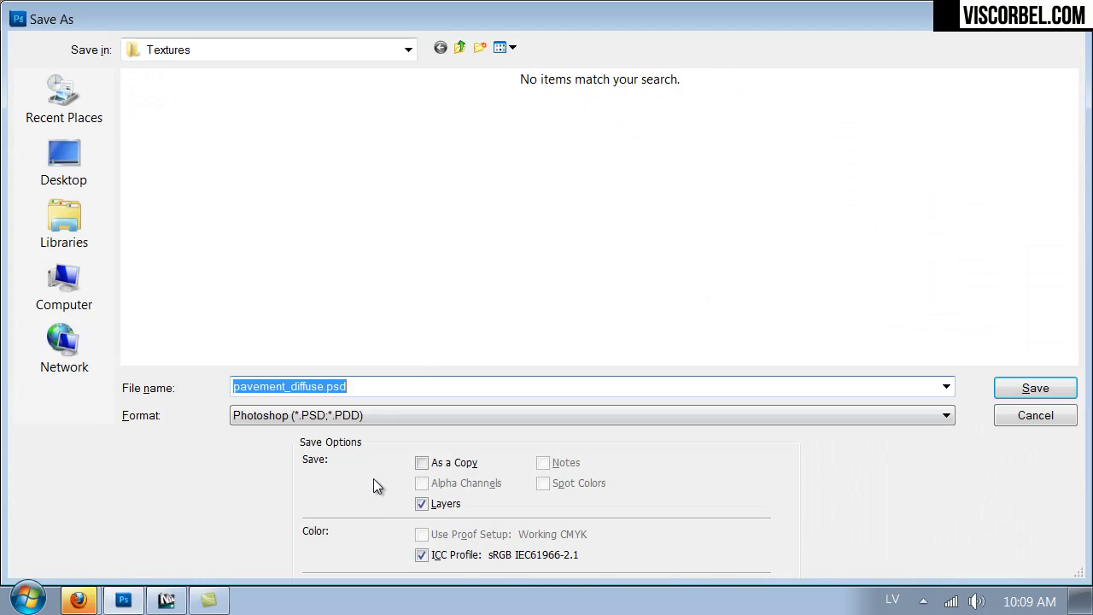
click(318, 414)
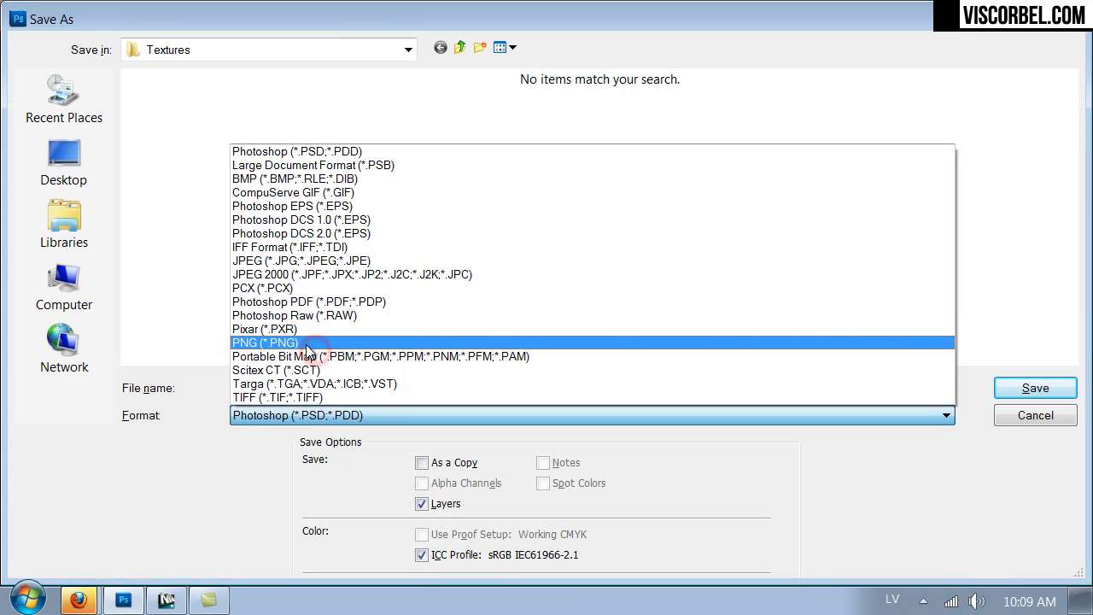
click(312, 342)
click(161, 174)
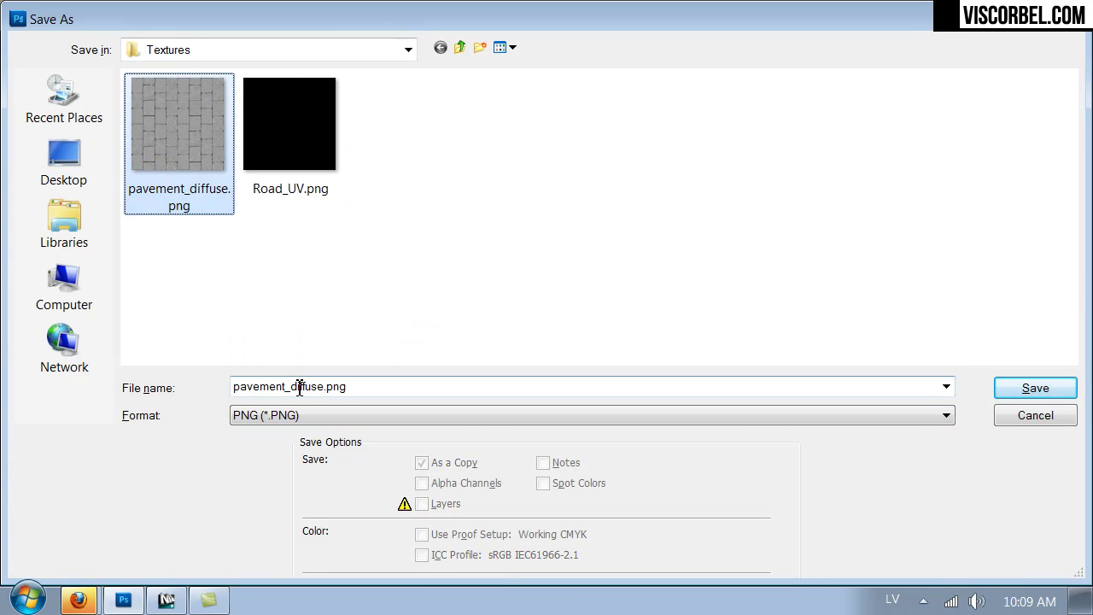
double_click(294, 386)
drag(291, 386, 323, 394)
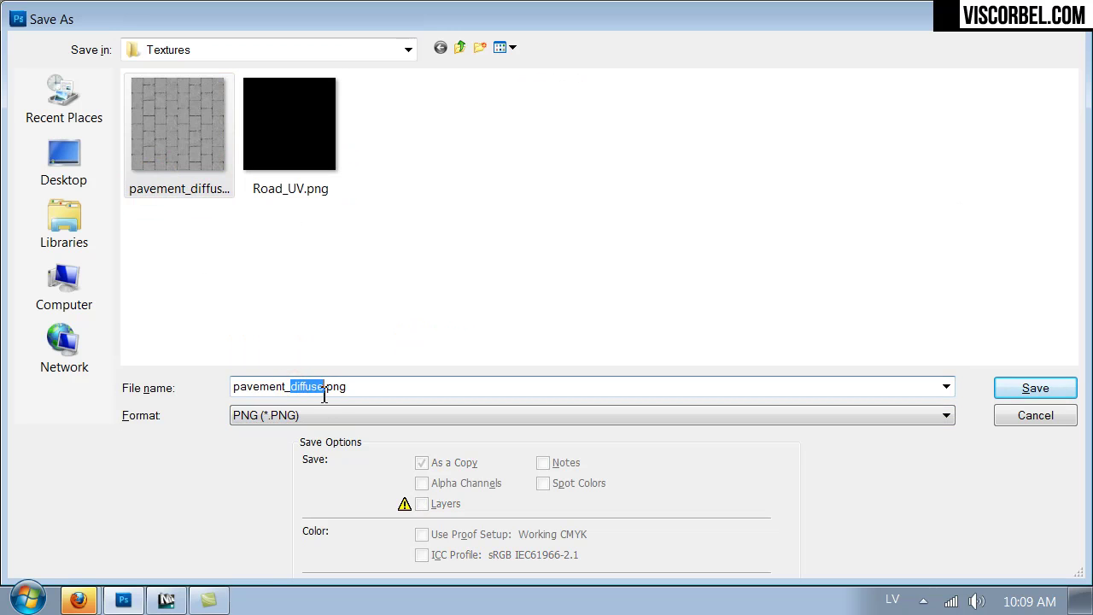
text(displace)
key(Return)
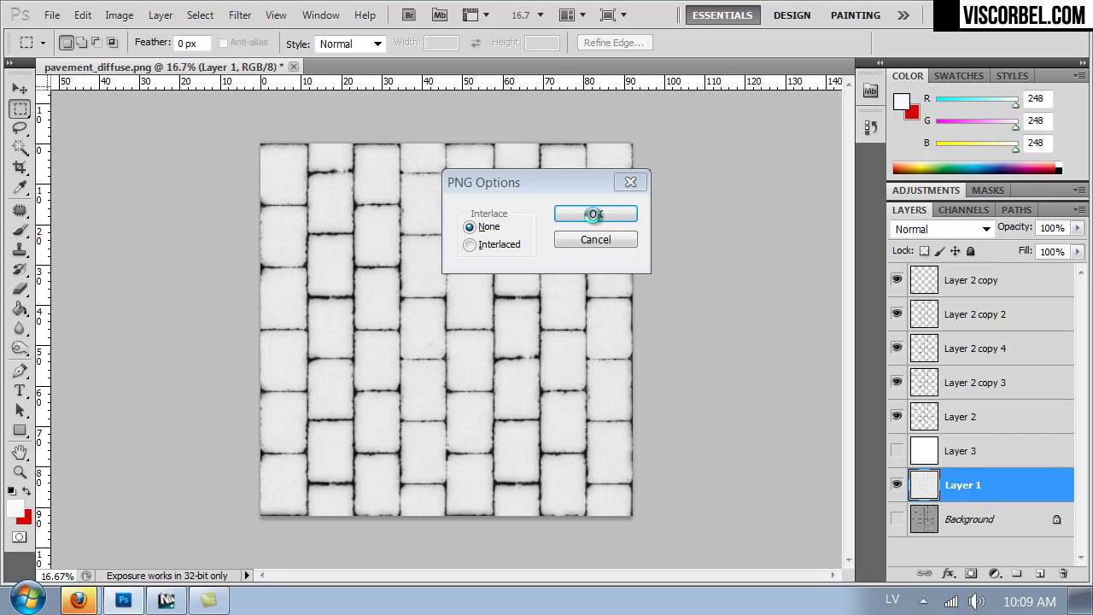
click(595, 214)
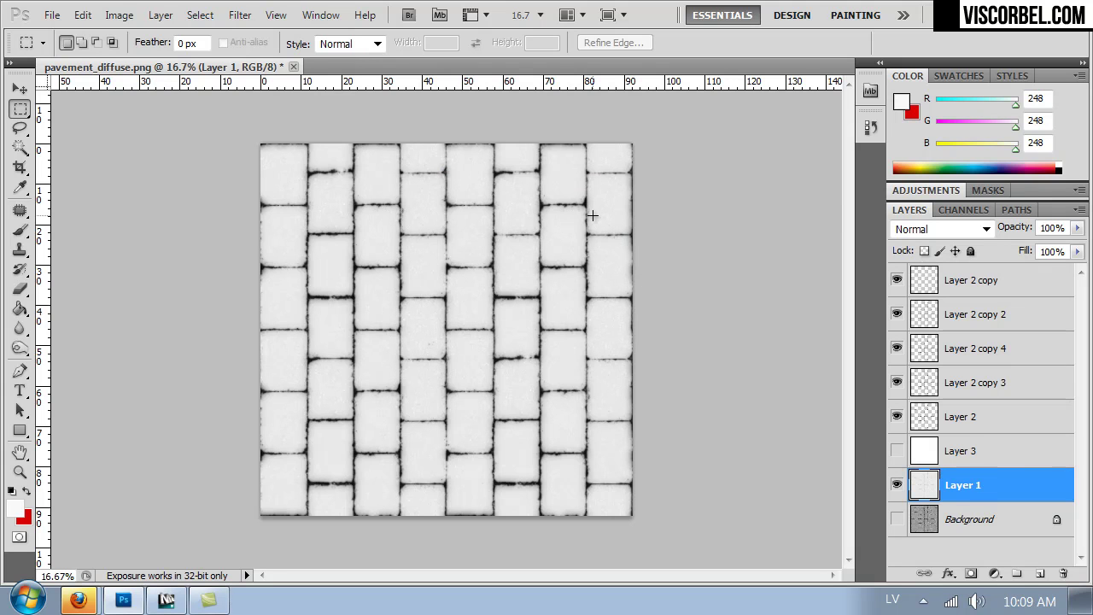
Hide Layer 1, show the Background layer and desaturate it with Hue/Saturation at Saturation -100.
click(897, 485)
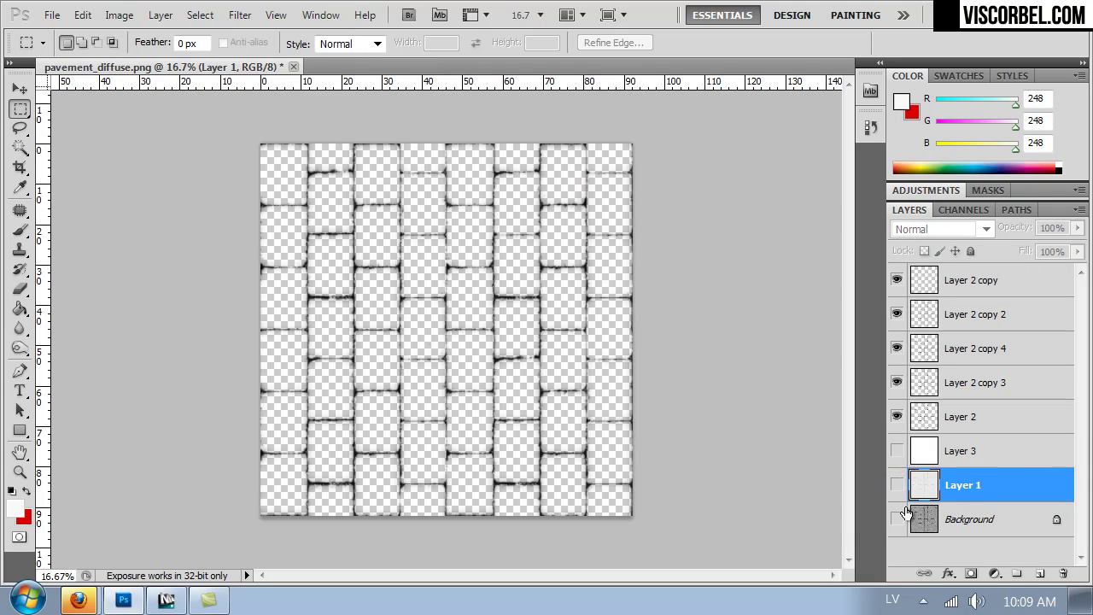
click(897, 519)
click(948, 520)
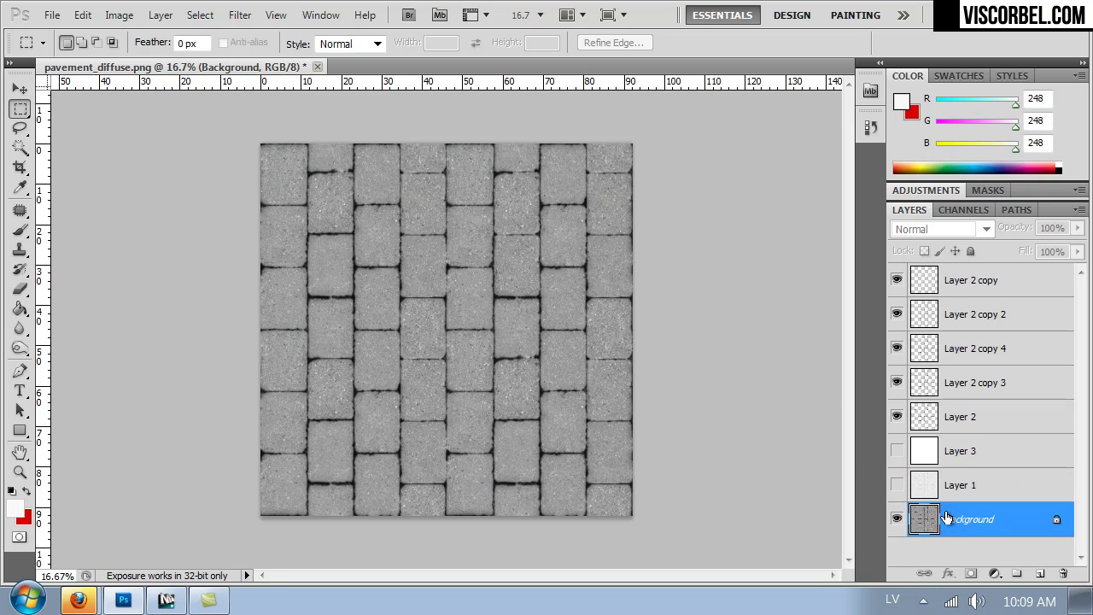
key(ctrl+u)
drag(697, 316, 622, 320)
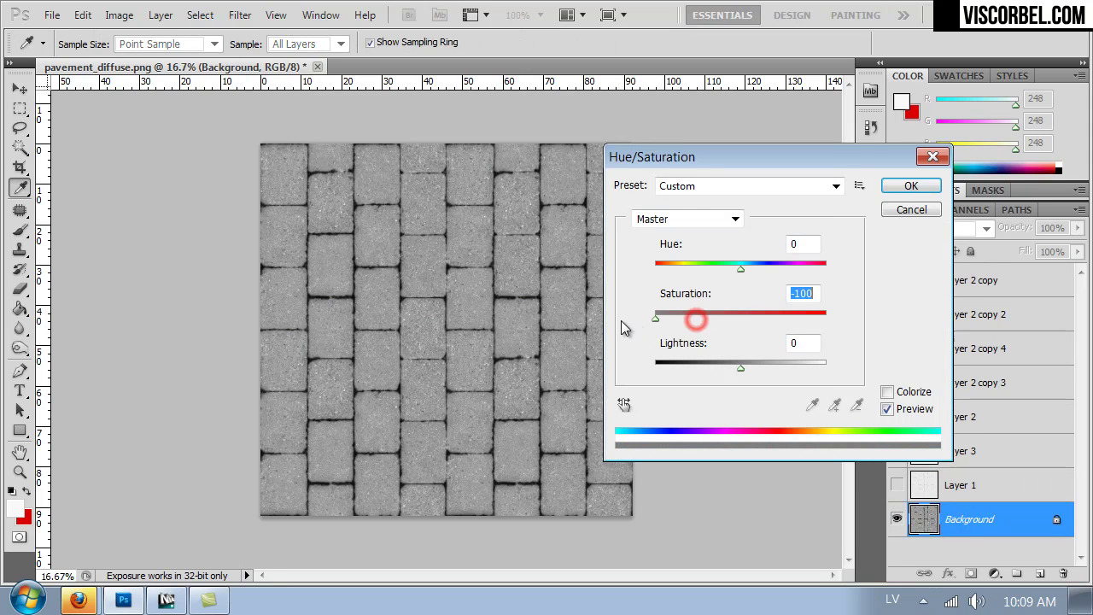
click(911, 185)
Darken the Background stone texture with Hue/Saturation, setting Lightness to -29.
key(ctrl+1)
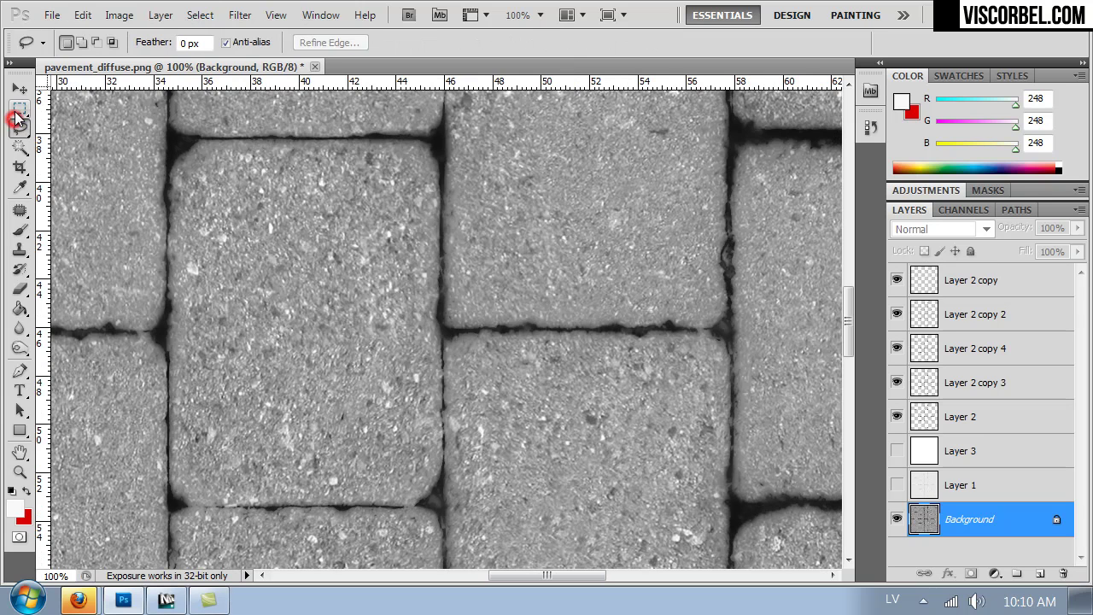
key(ctrl+u)
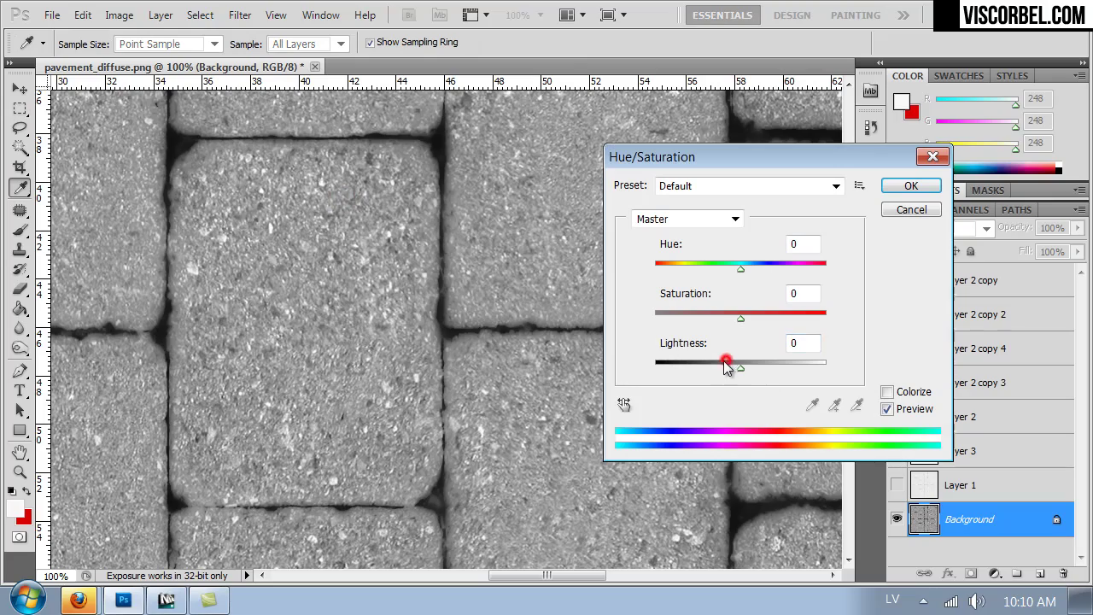
drag(725, 364, 716, 365)
click(900, 187)
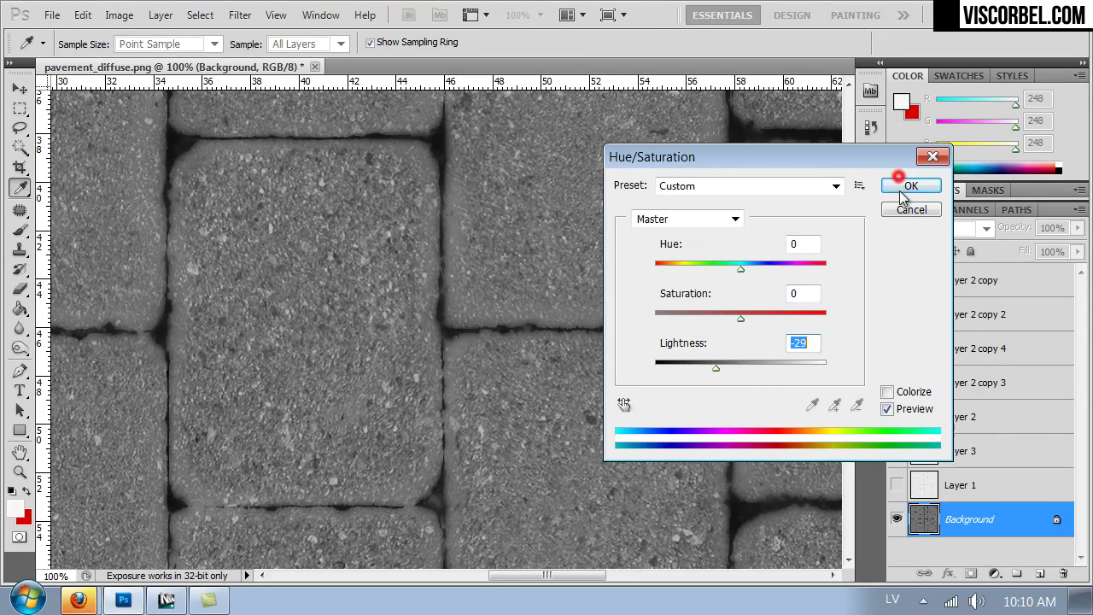
key(ctrl+minus)
key(ctrl+minus)
key(ctrl+minus)
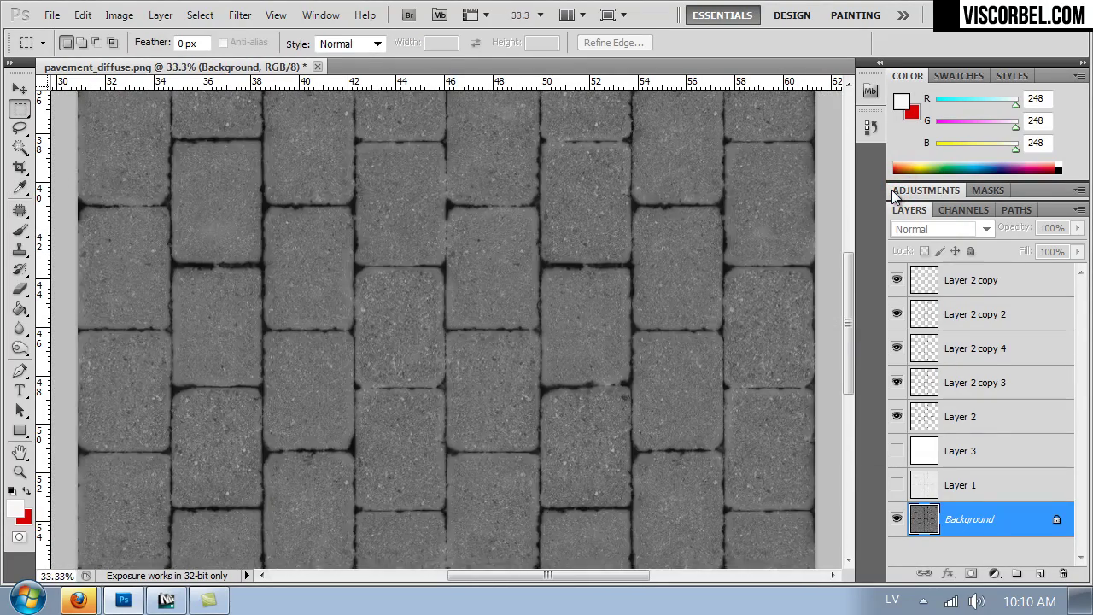
key(ctrl+minus)
key(ctrl+minus)
key(ctrl+shift+s)
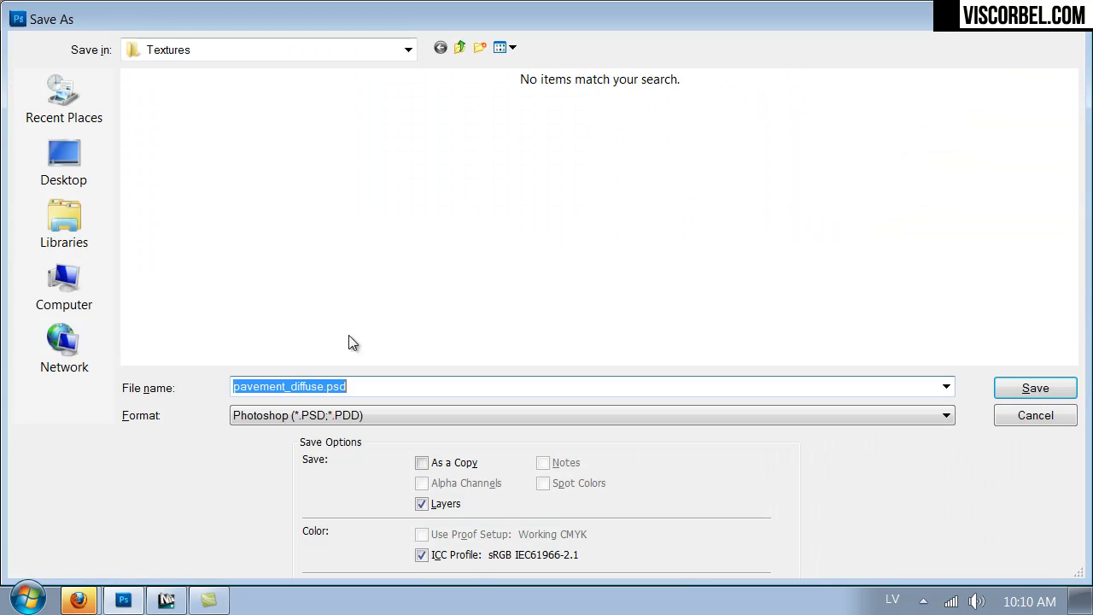
click(262, 418)
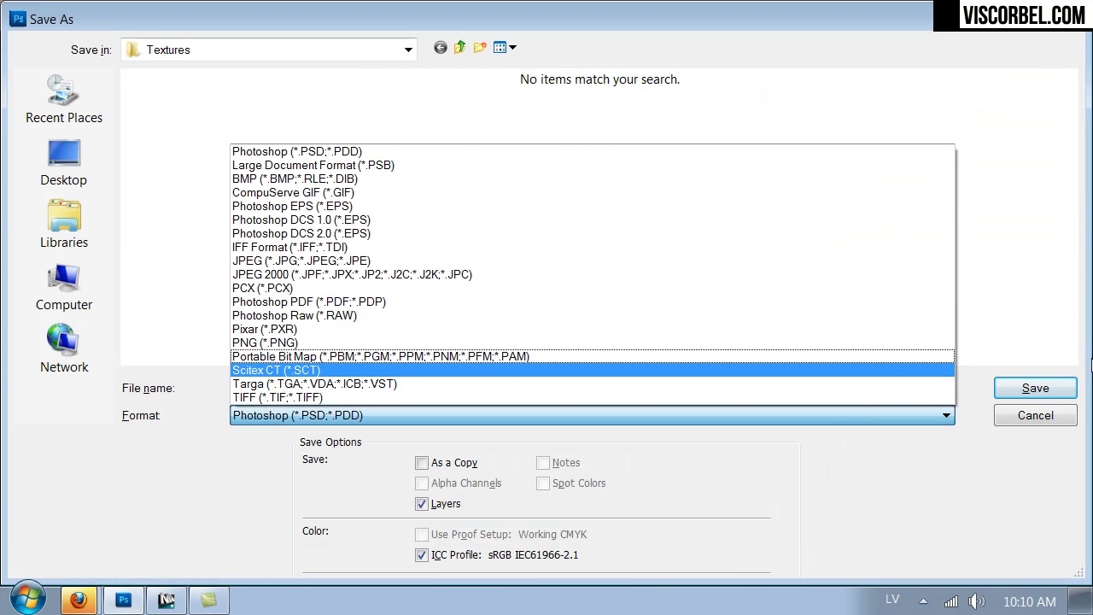
click(1058, 421)
click(1058, 421)
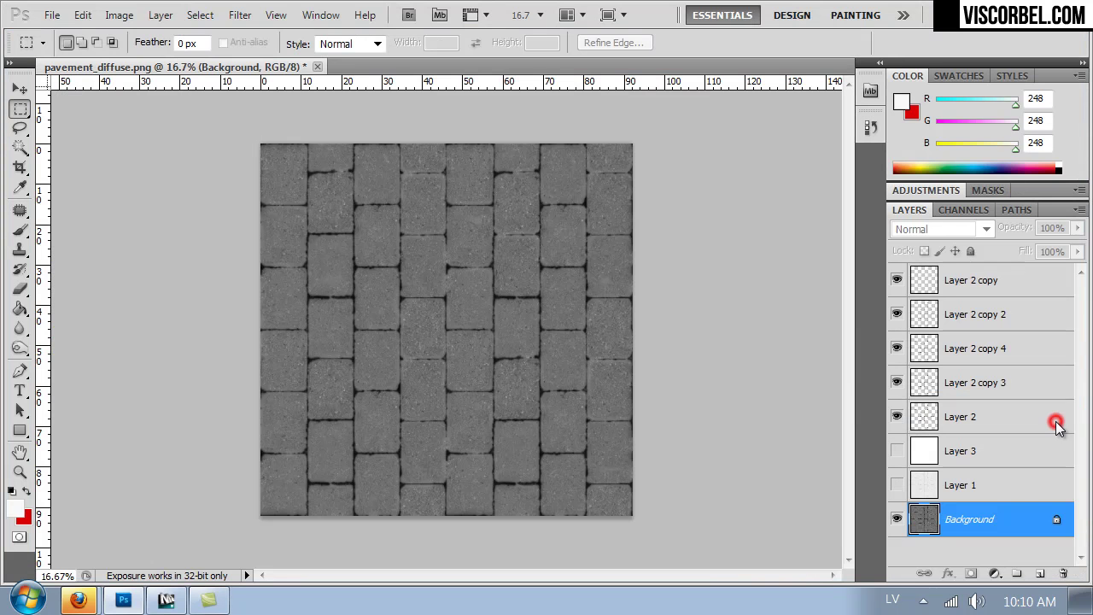
Hide Layer 2 copy, copy 2, copy 4 and copy 3, keeping only Layer 2's joints over the Background.
click(896, 280)
click(898, 314)
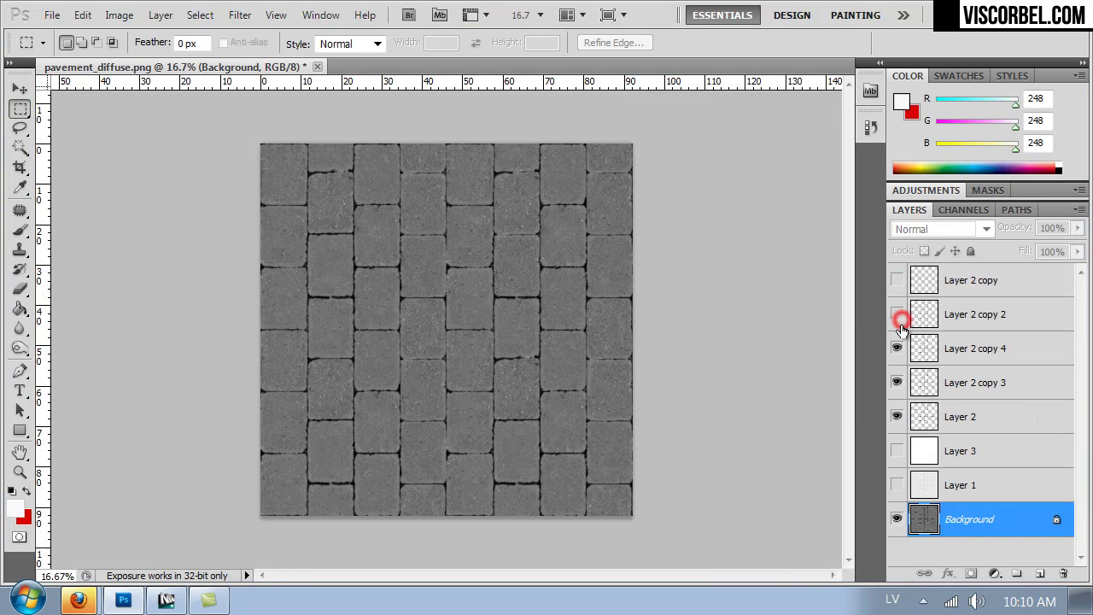
click(898, 348)
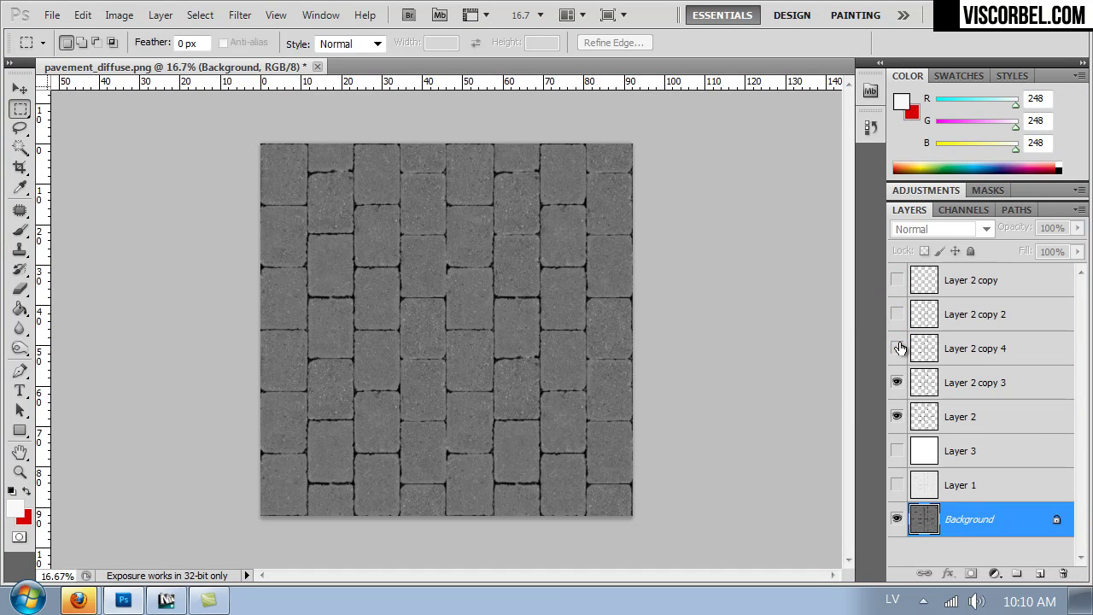
click(896, 382)
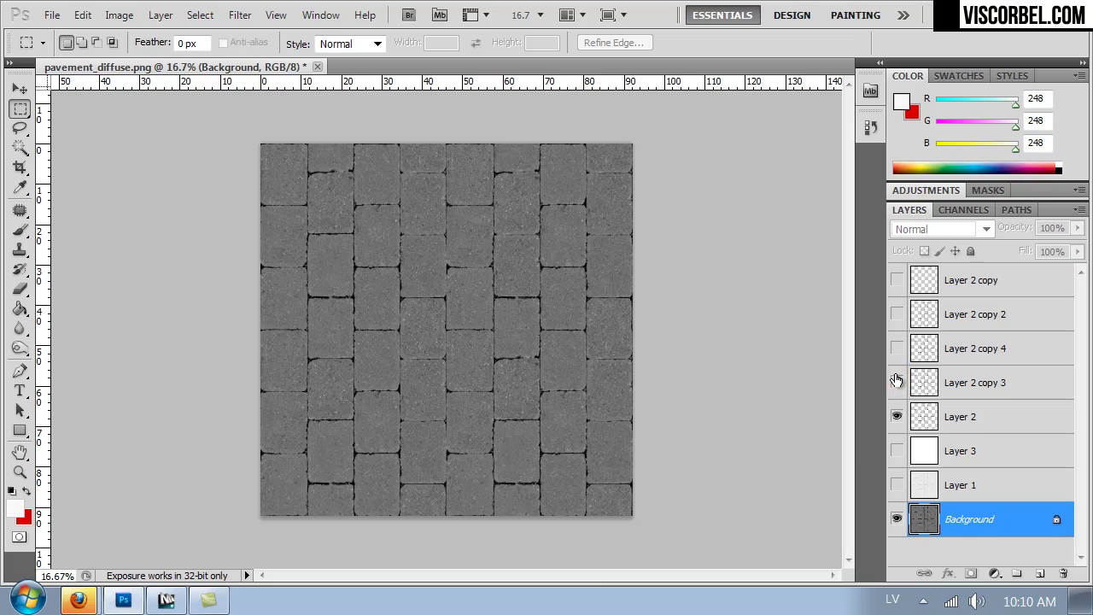
key(ctrl+1)
drag(408, 265, 444, 286)
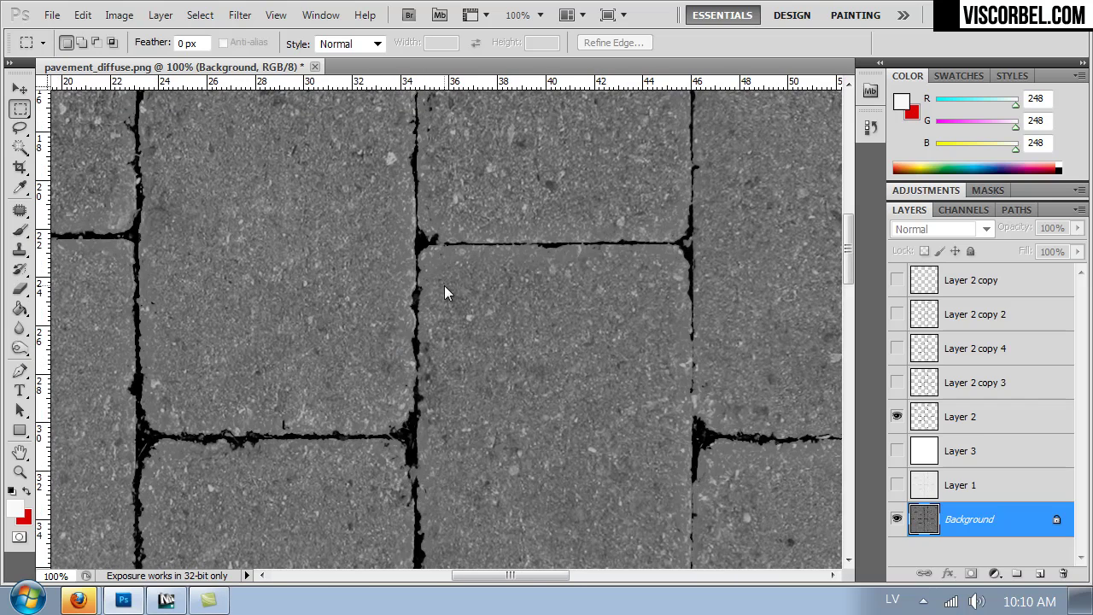
Save the darkened map as a non-interlaced PNG named pavement_reflect.png in the Textures folder.
key(ctrl+shift+s)
click(329, 417)
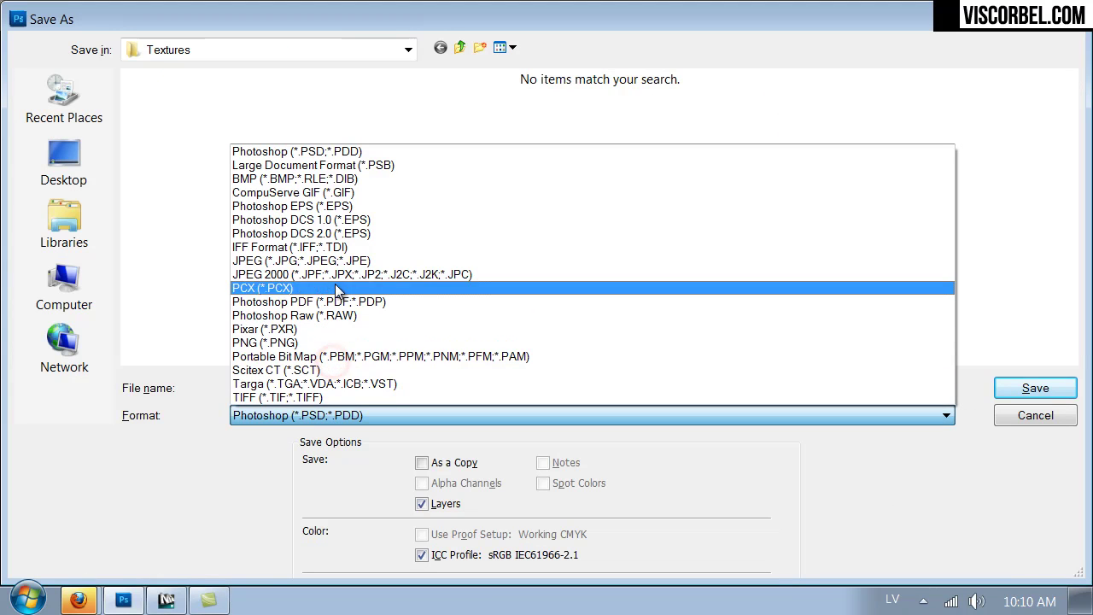
click(299, 342)
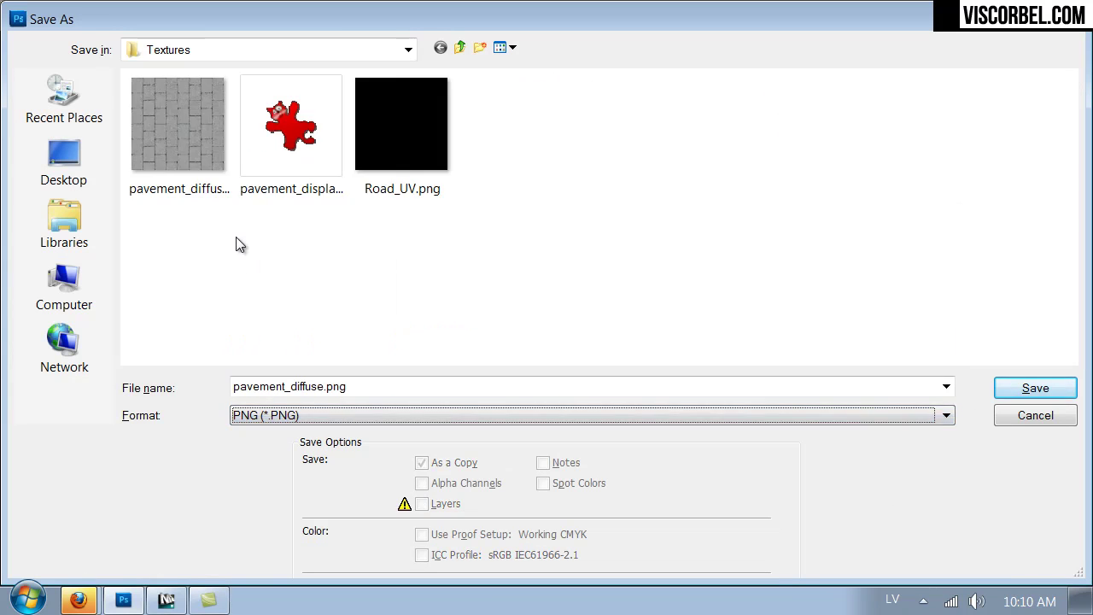
click(194, 137)
drag(291, 386, 324, 394)
text(reflect)
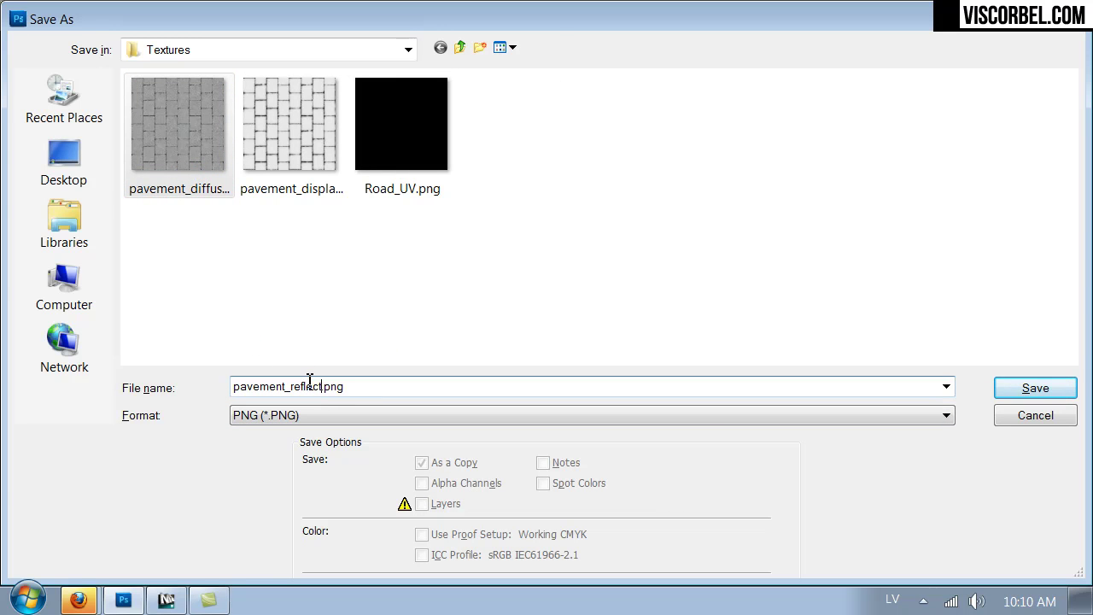
key(Return)
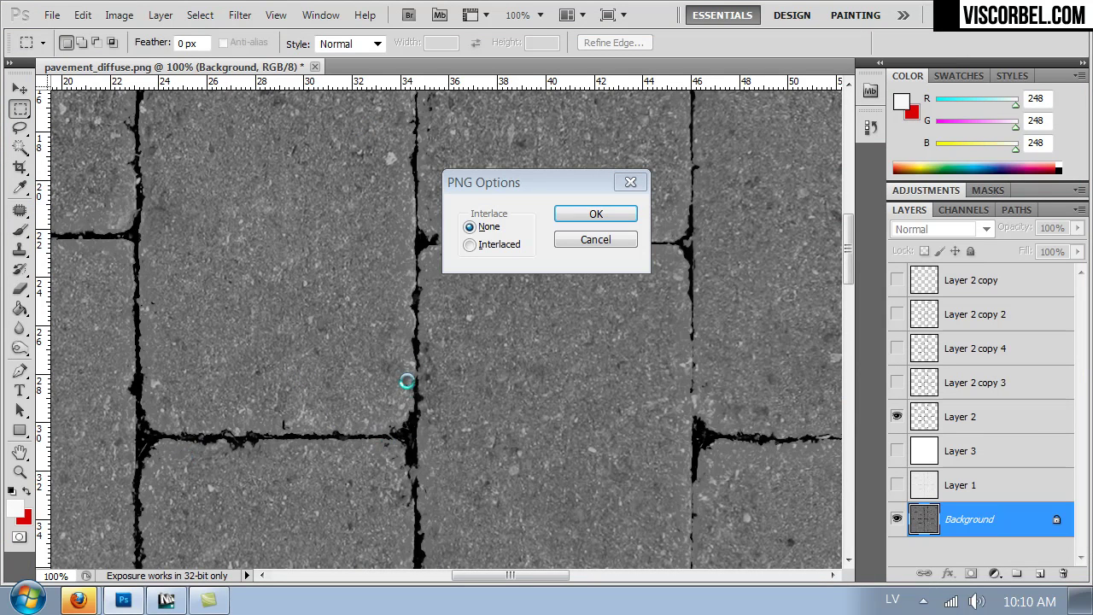
key(Return)
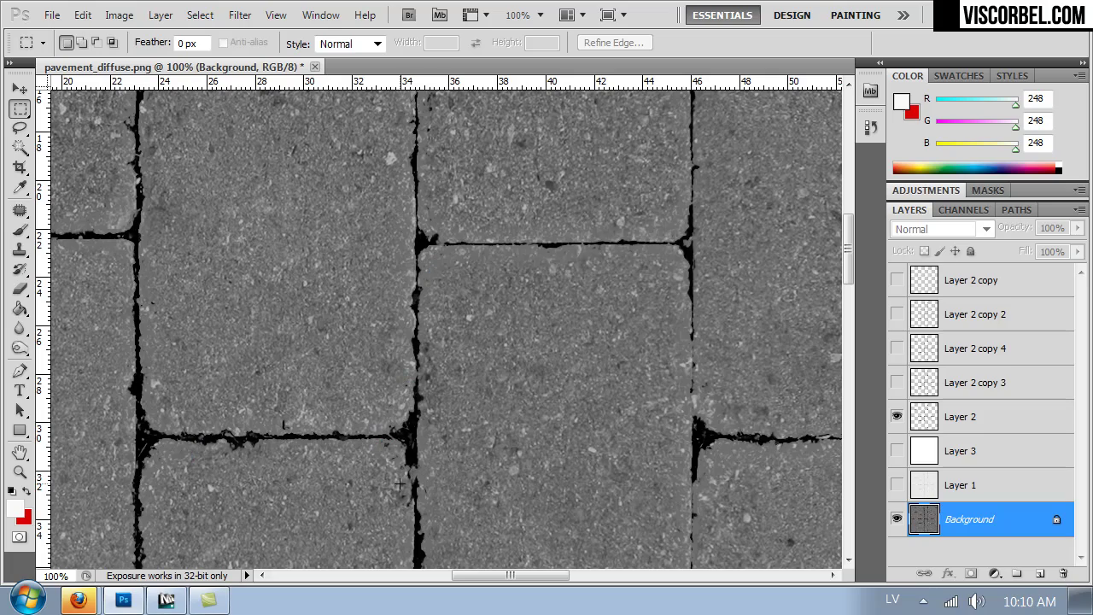
key(ctrl+minus)
key(ctrl+minus)
key(ctrl+minus)
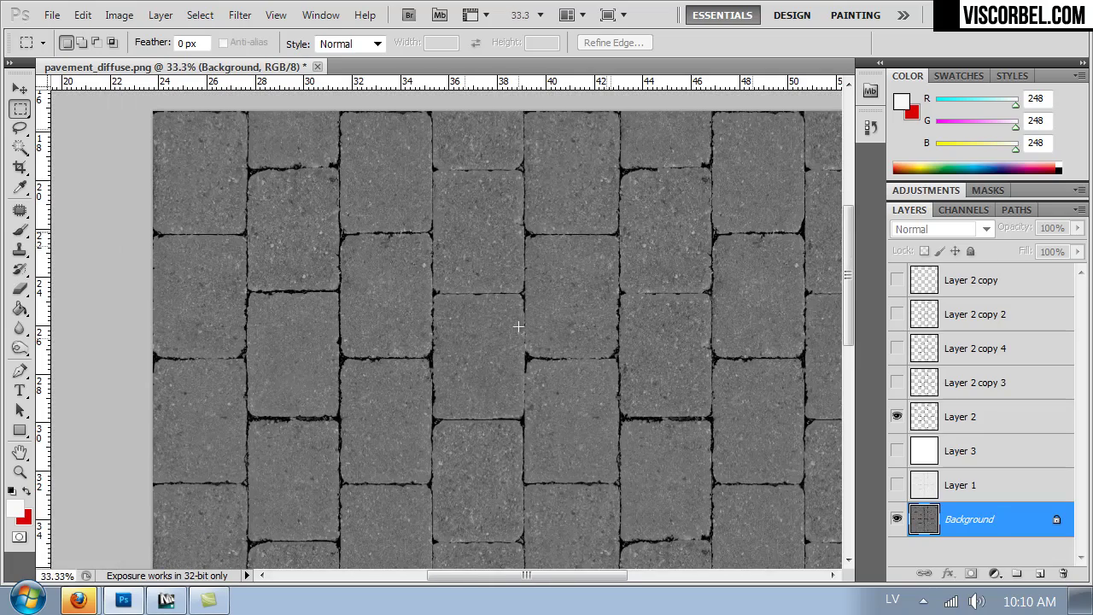
Switch to 3ds Max and select the sidewalk surface, ending in the shaded camera view.
click(165, 600)
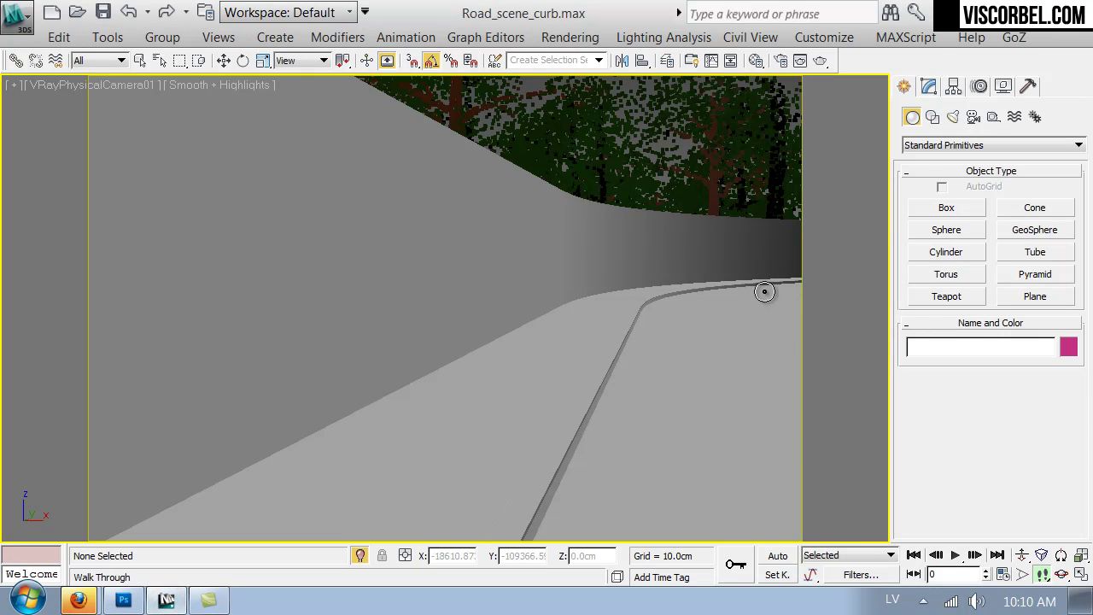
key(p)
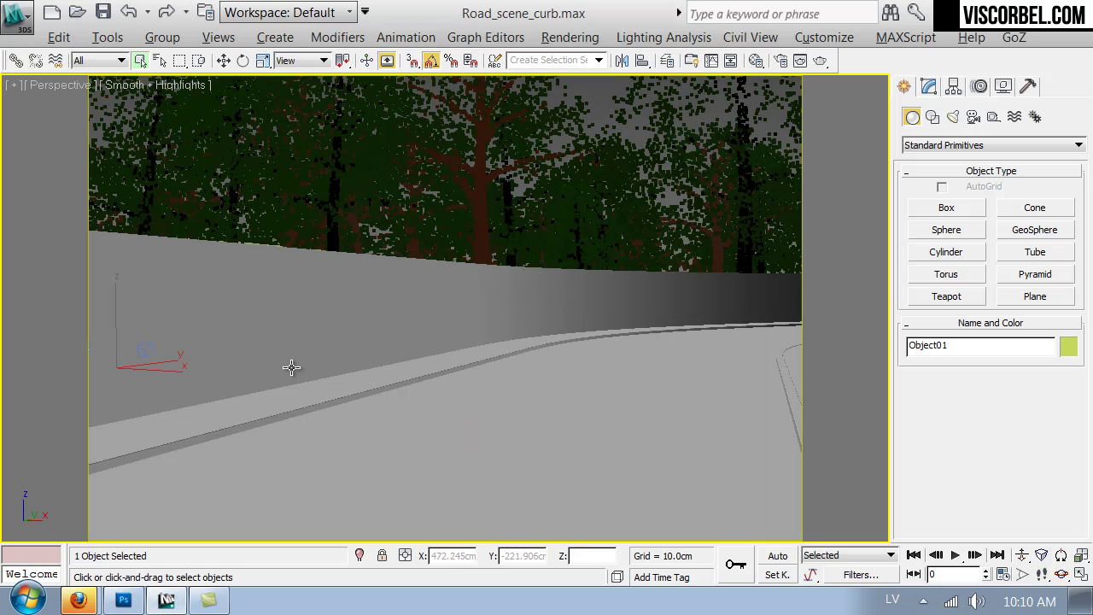
key(c)
key(F3)
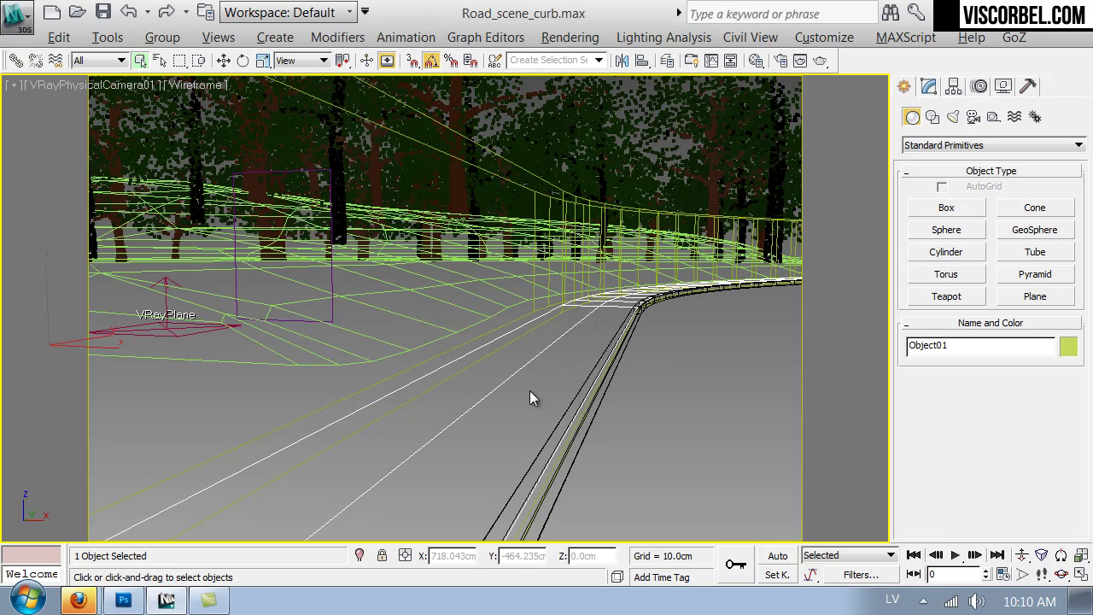
key(F3)
Create a new VRayMtl in the third material slot and name it pavement.
key(m)
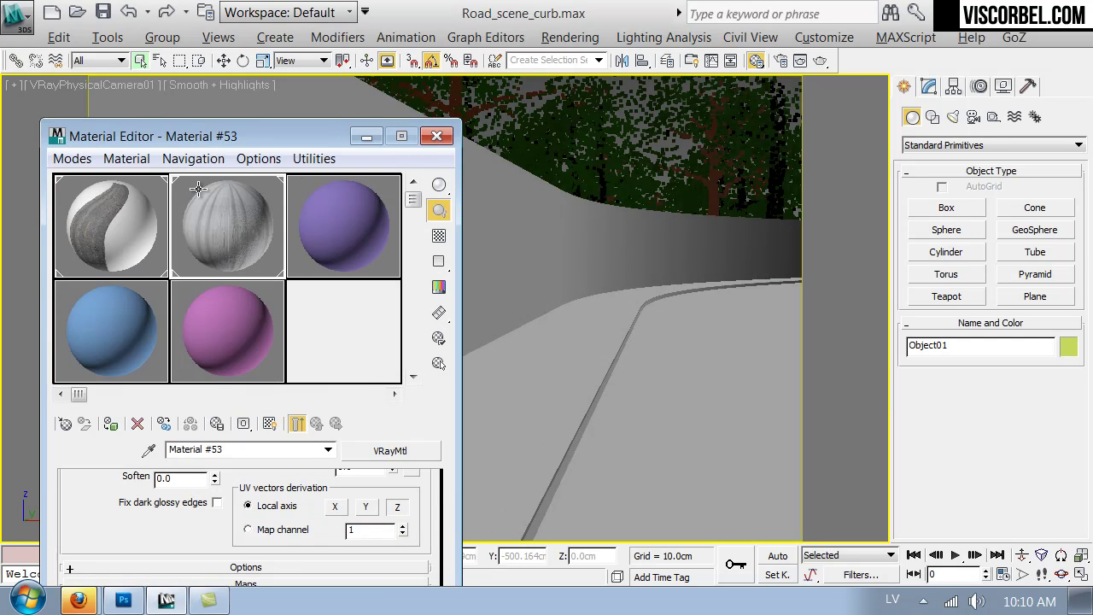
click(317, 247)
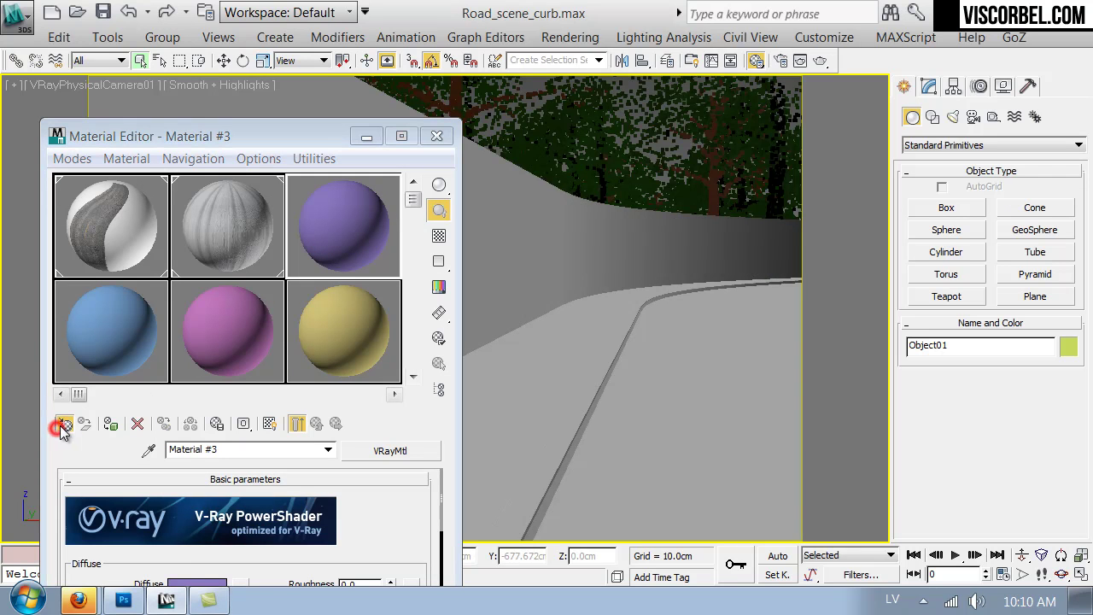
click(65, 424)
double_click(666, 437)
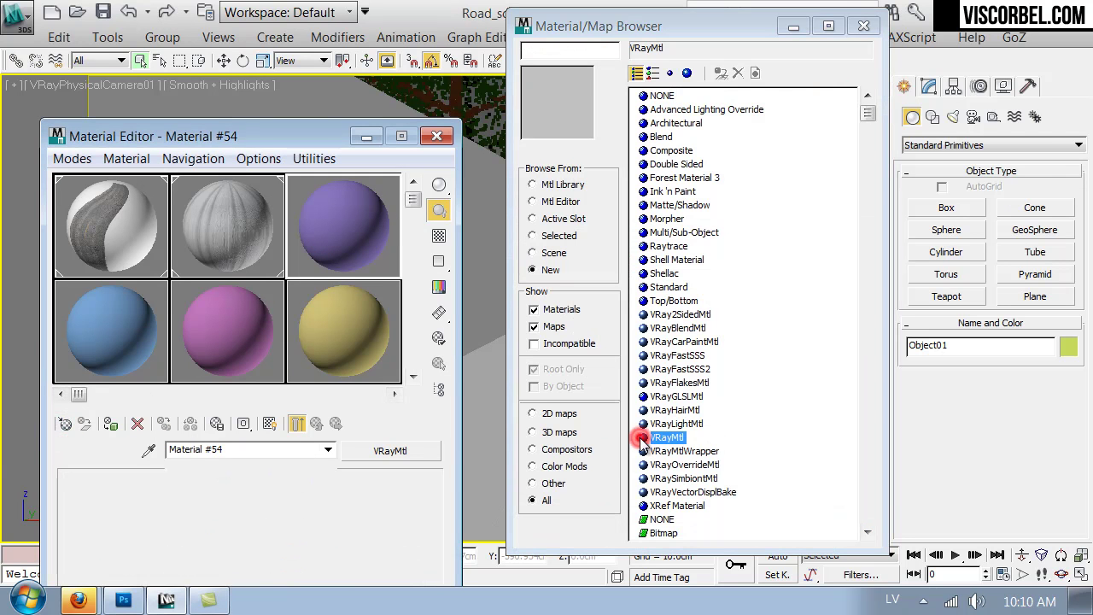
click(274, 454)
text(pavement)
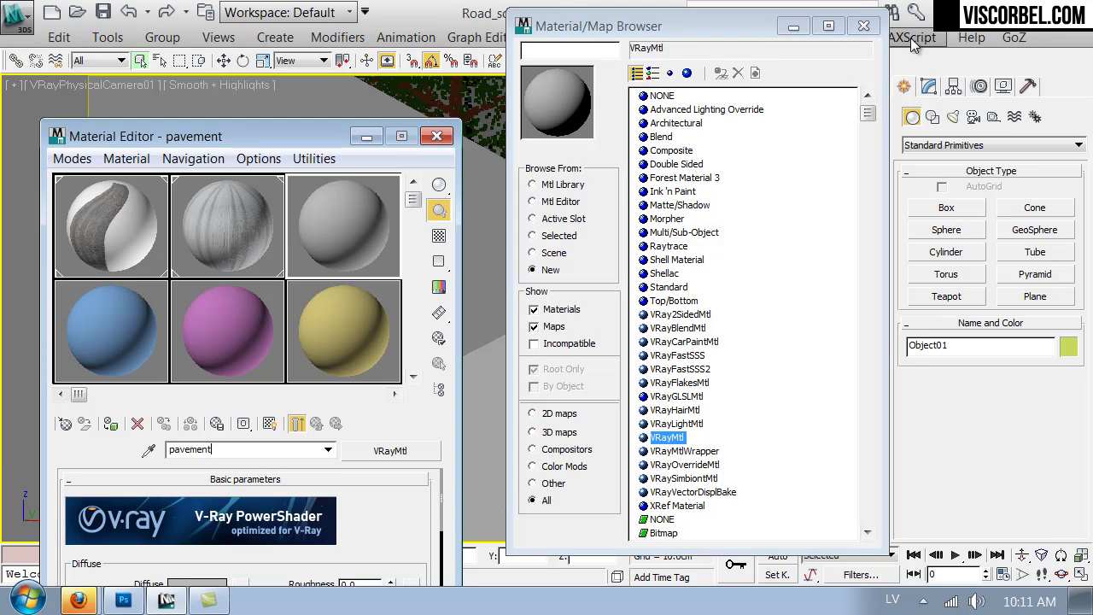
click(867, 26)
Load pavement_diffuse.png from the VOL2 Textures folder as the pavement material's Diffuse bitmap.
drag(276, 133, 520, 22)
click(447, 468)
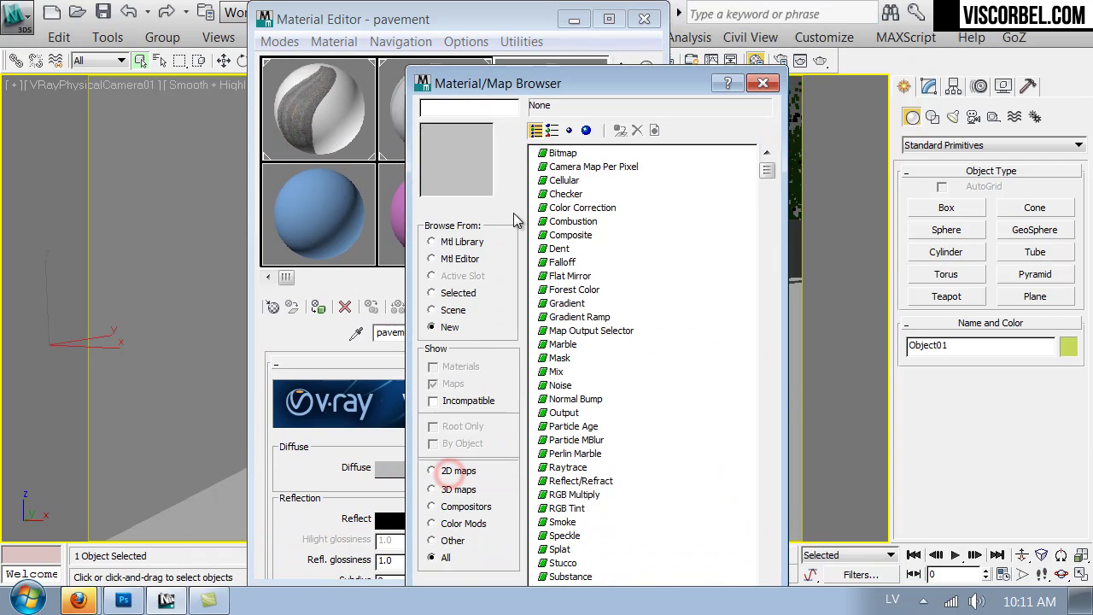
double_click(562, 153)
click(167, 75)
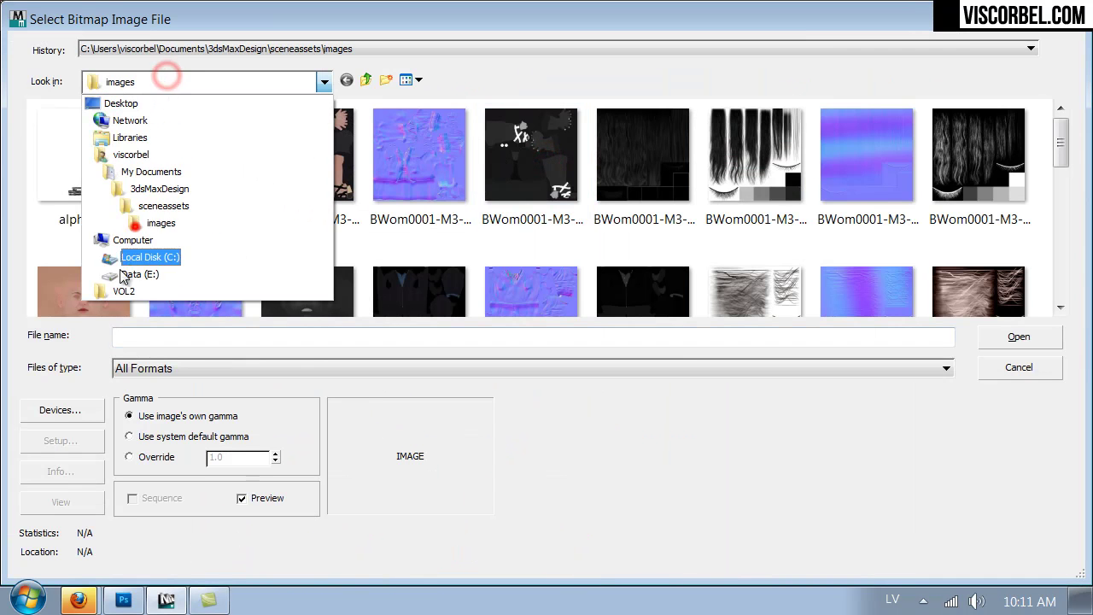
click(128, 289)
double_click(512, 140)
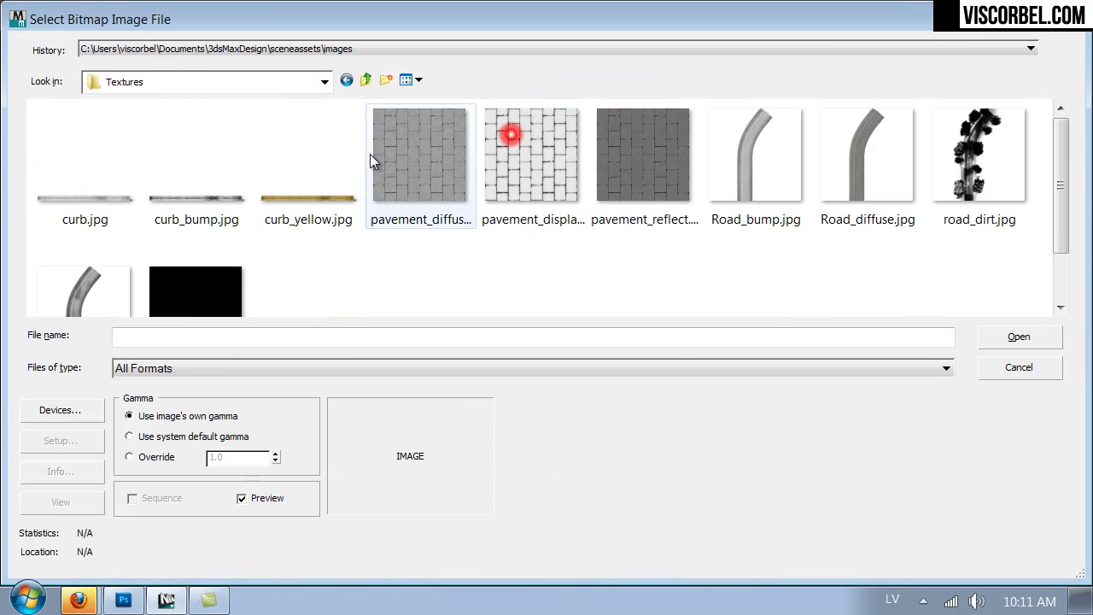
click(410, 153)
double_click(410, 153)
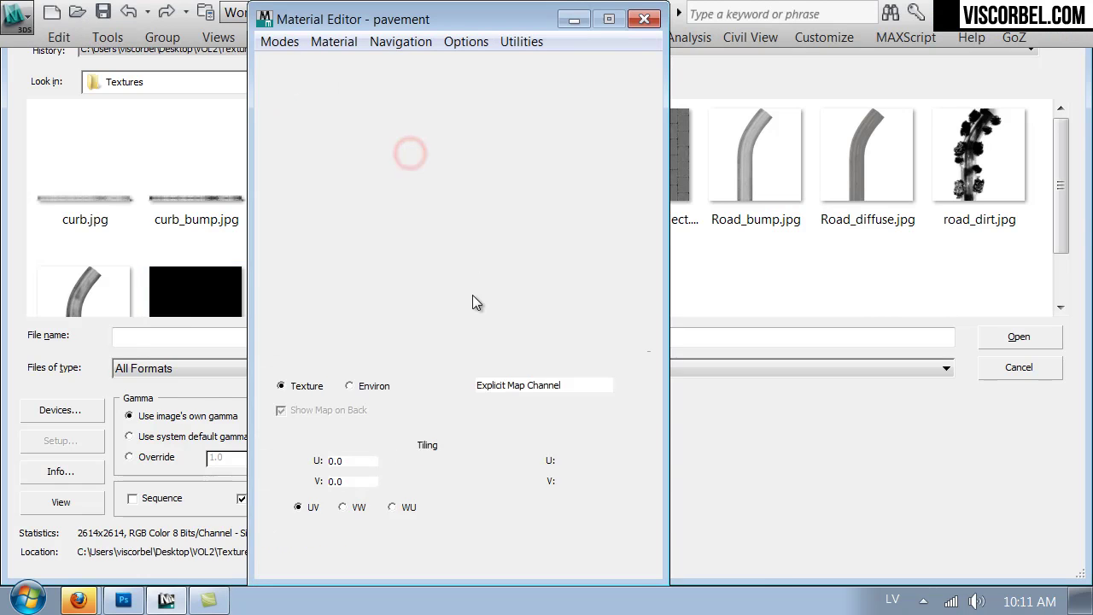
Display the diffuse bitmap in the viewport and apply the pavement material to the selected sidewalk.
click(478, 306)
mouse_move(495, 18)
mouse_down()
mouse_move(969, 37)
mouse_move(971, 48)
mouse_up()
click(1025, 151)
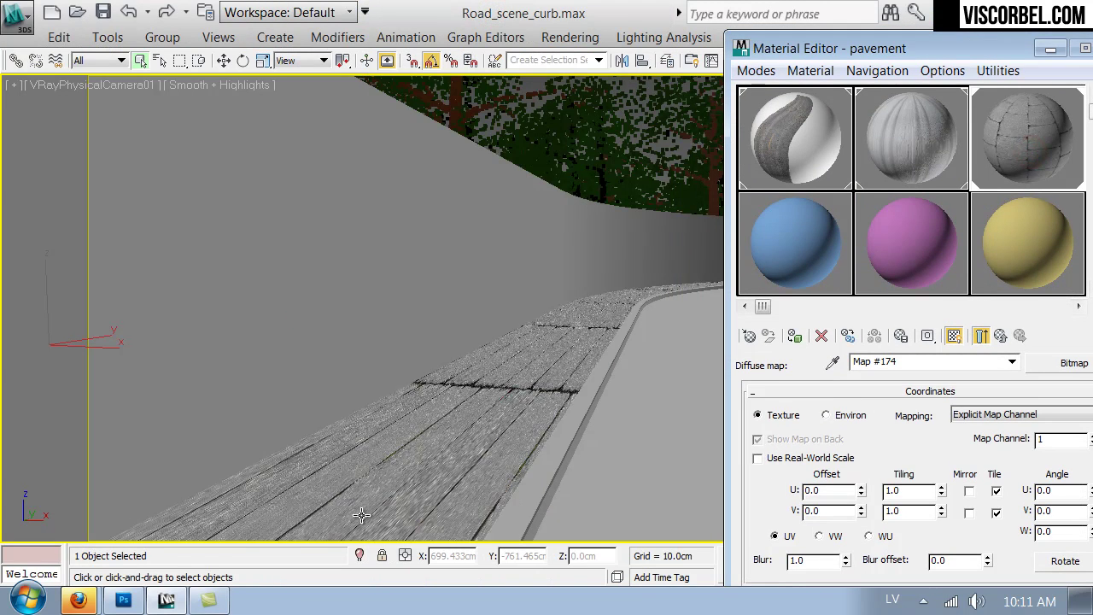
Set the diffuse bitmap's U tiling to 30.
double_click(907, 490)
text(1020)
key(Return)
text(30)
key(Return)
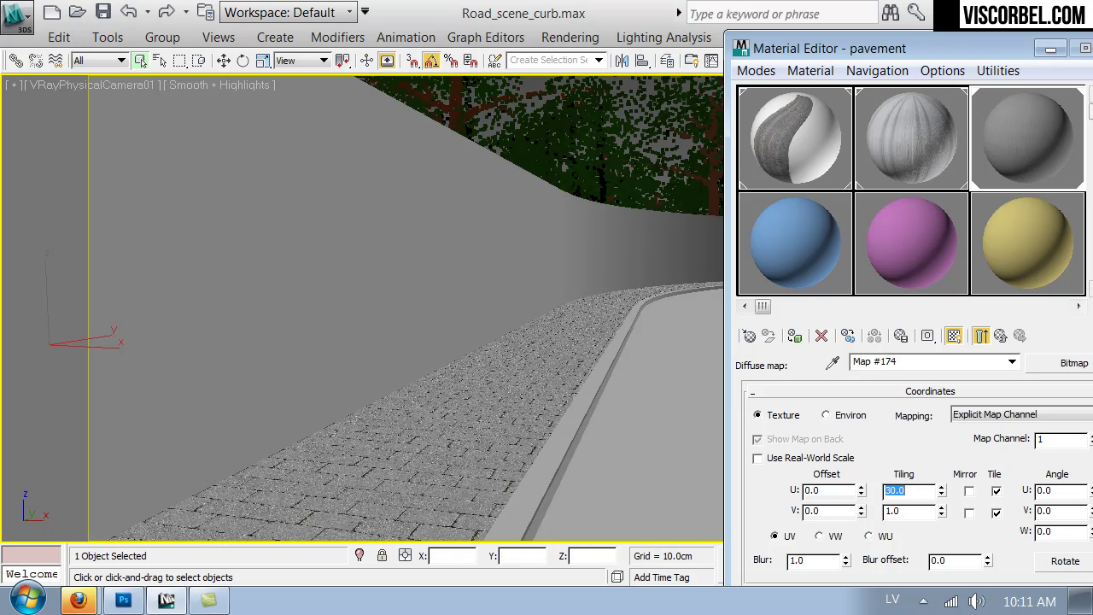
Try 90-degree W and V rotation angles on the pavement's diffuse bitmap and restore the angles to 0.
drag(904, 42, 819, 37)
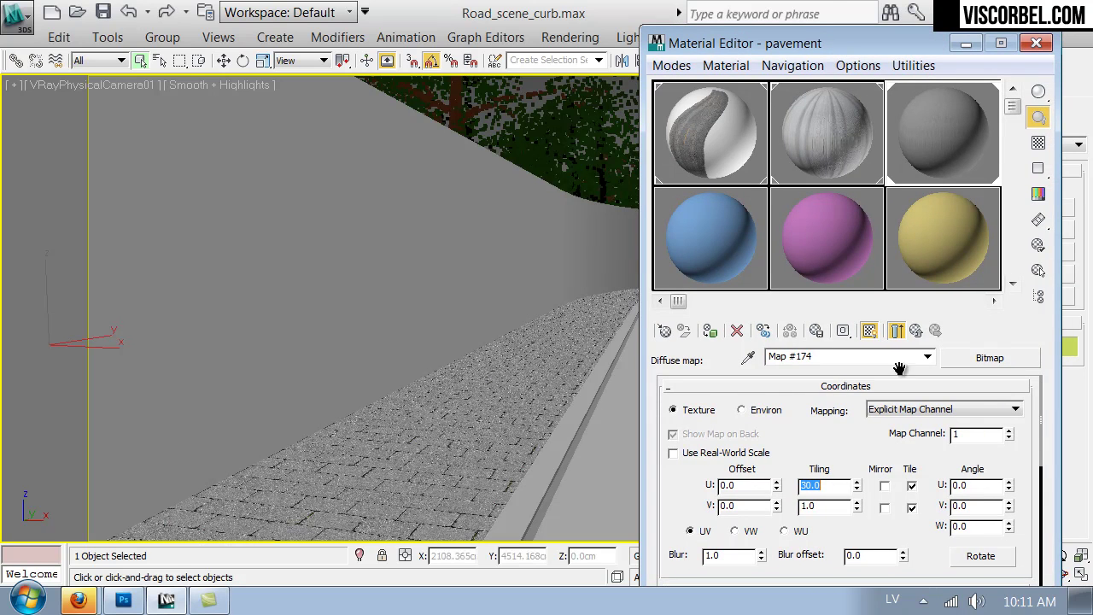
double_click(973, 526)
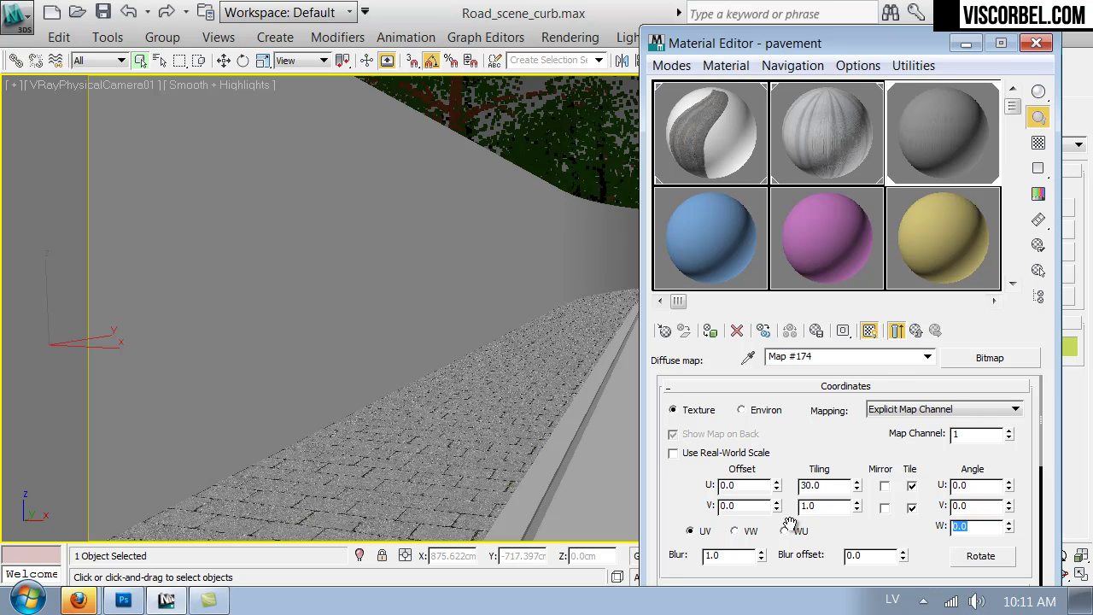
text(90)
key(Return)
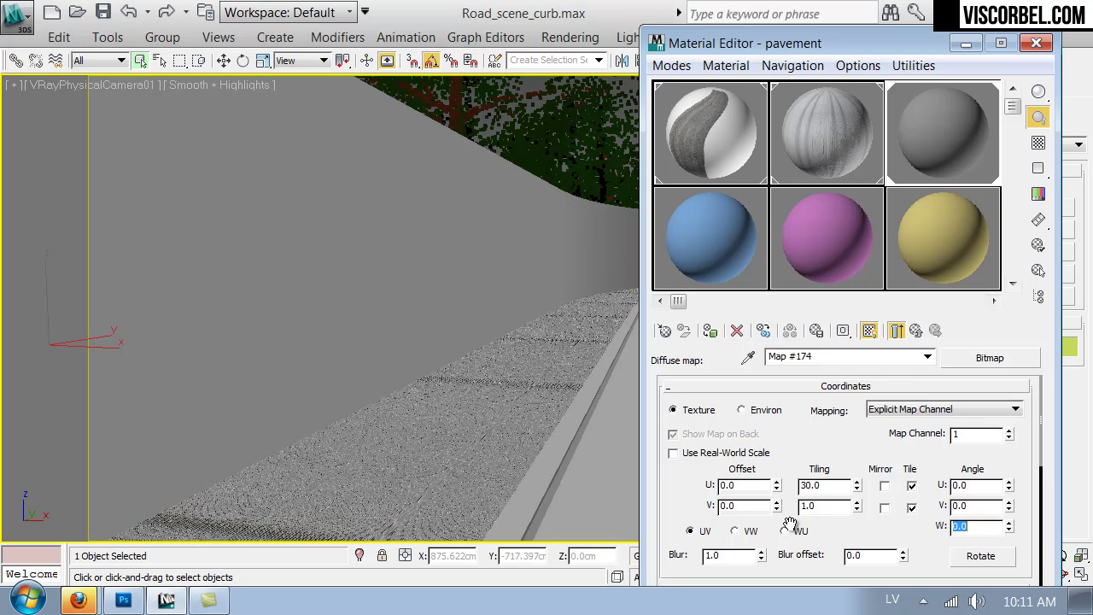
key(Return)
double_click(976, 506)
text(90)
key(Return)
text(0)
key(Return)
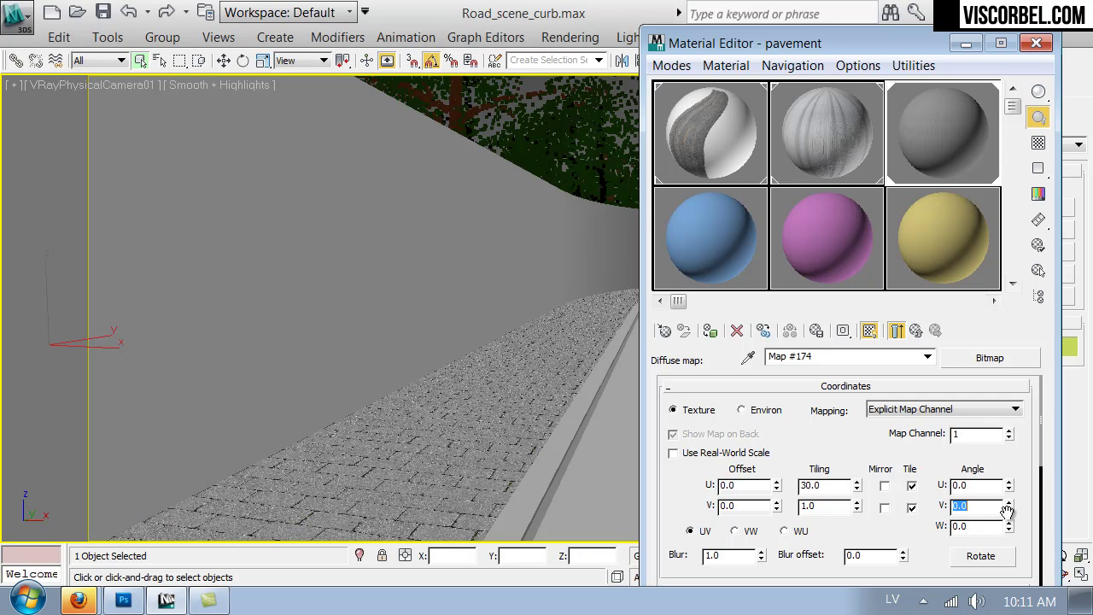
drag(1010, 485, 952, 331)
drag(943, 291, 945, 308)
right_click(944, 308)
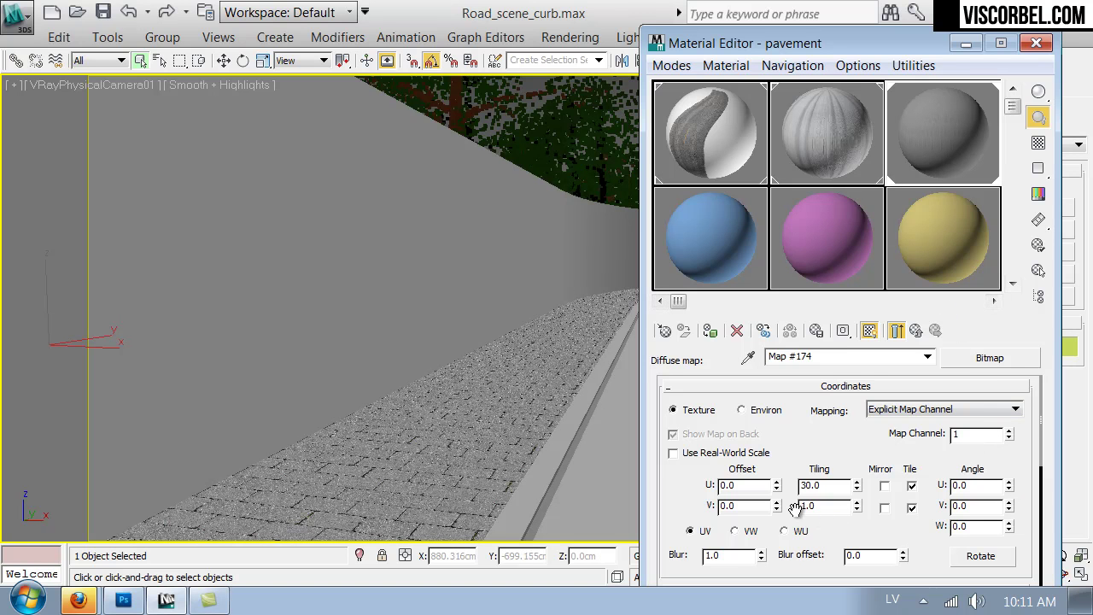
Set the diffuse bitmap's W angle to 90 and its tiling to 2 in U and 30 in V.
drag(1012, 529, 1007, 485)
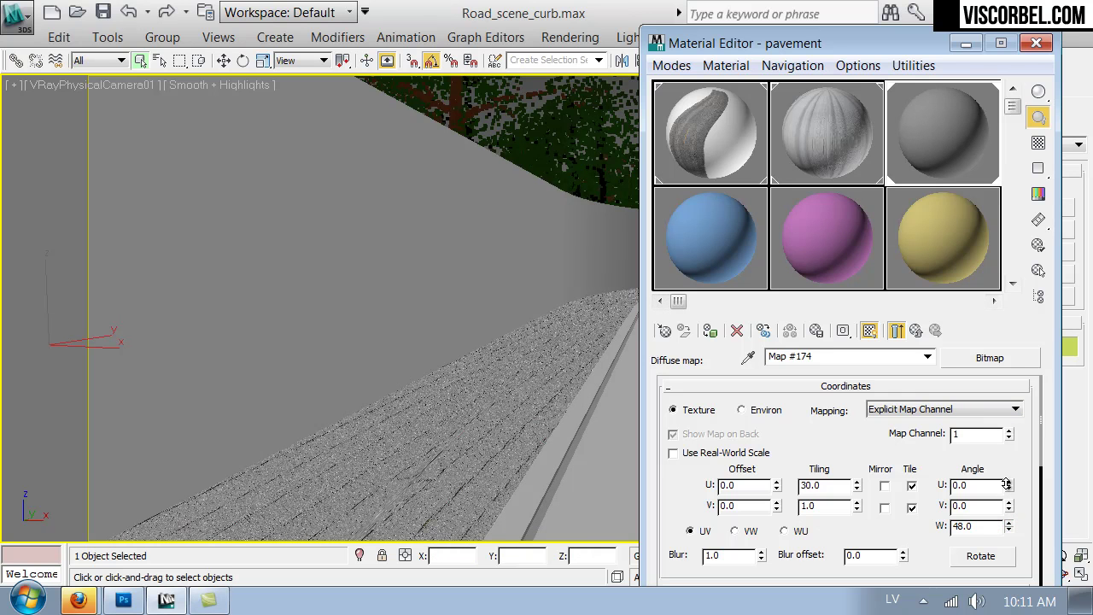
double_click(968, 526)
text(90)
key(Return)
double_click(825, 509)
text(30)
key(Return)
double_click(824, 485)
text(1)
key(Return)
key(Return)
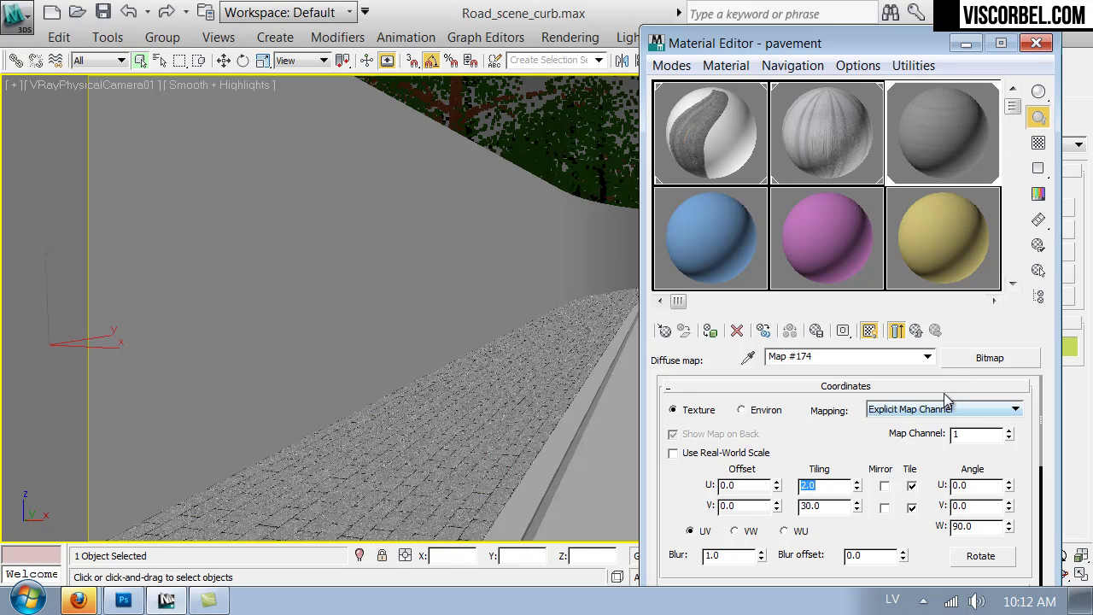
Refine the diffuse bitmap's tiling to 1.5 in U and 25 in V.
click(916, 331)
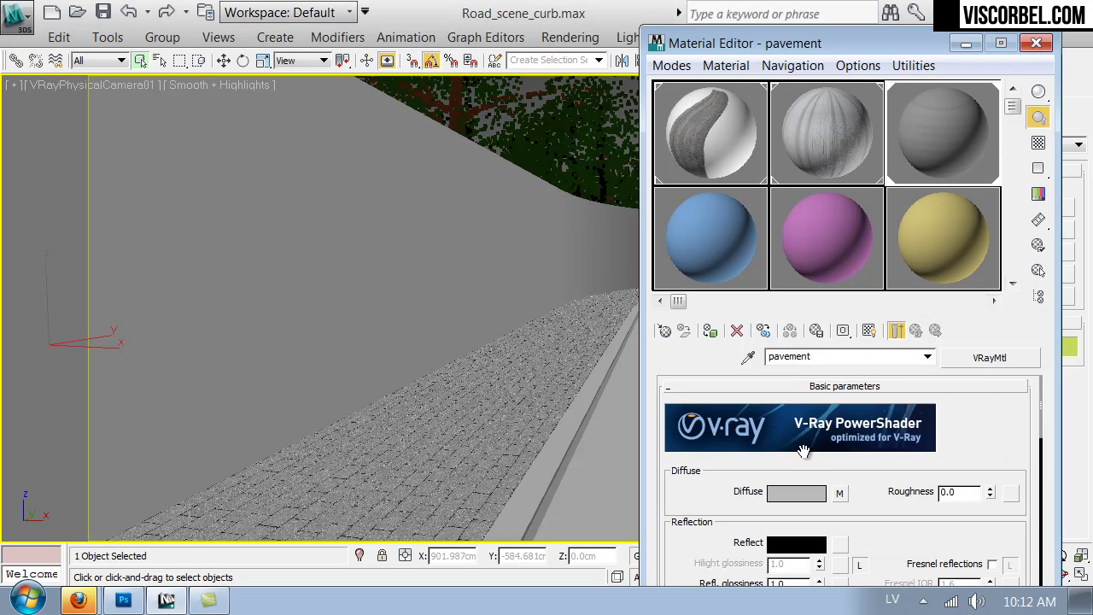
click(839, 492)
double_click(817, 485)
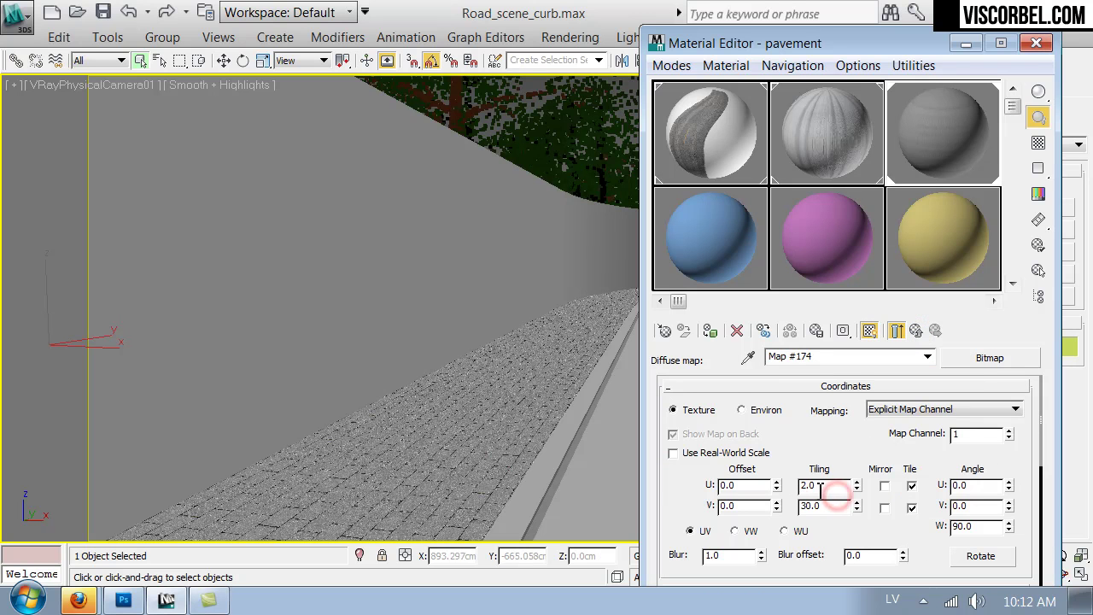
key(Tab)
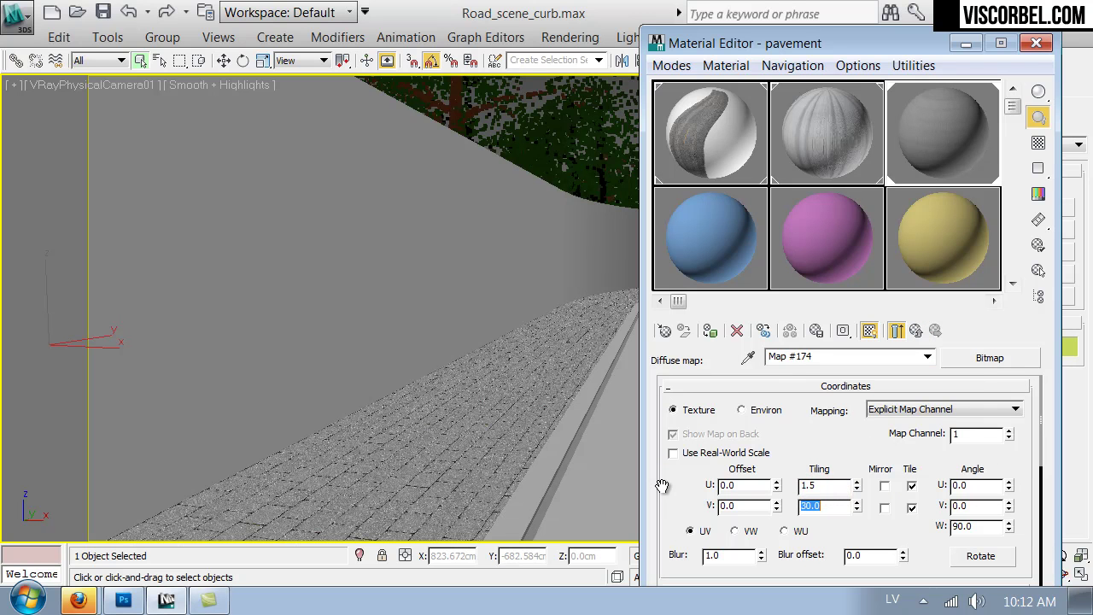
text(60)
key(Return)
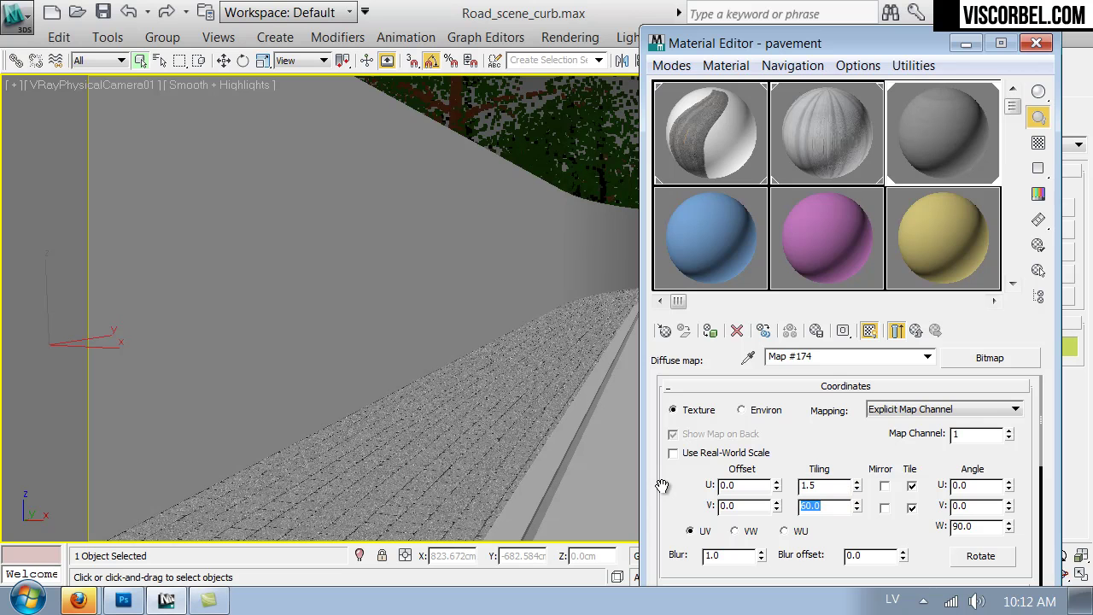
key(Return)
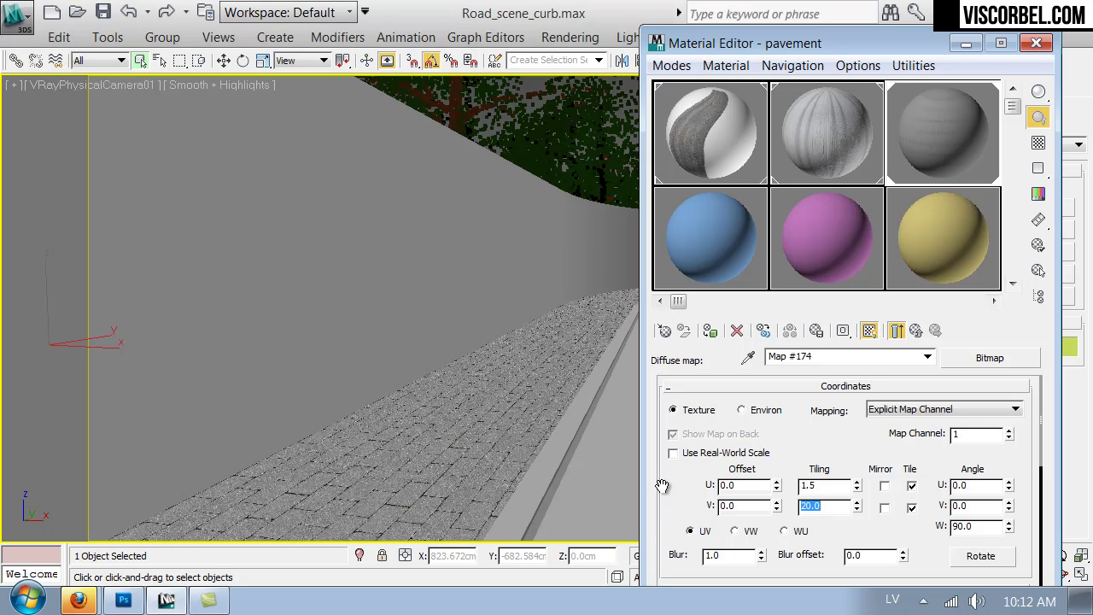
text(25)
key(Return)
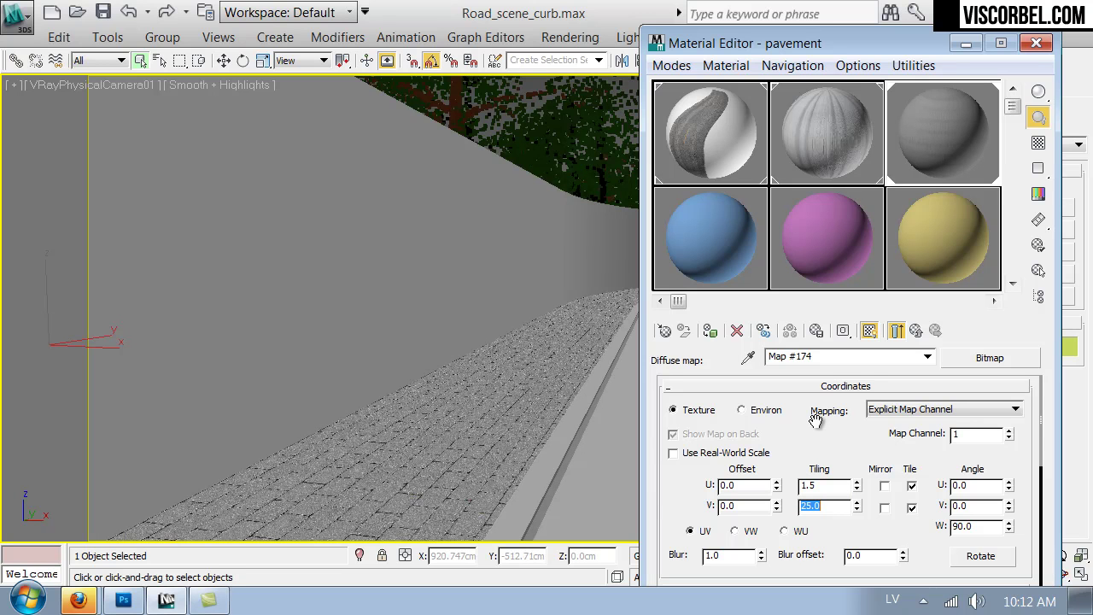
Adjust the camera view for a closer framing of the paved sidewalk and return to the pavement material.
click(1036, 42)
drag(623, 375, 572, 391)
right_click(572, 391)
key(m)
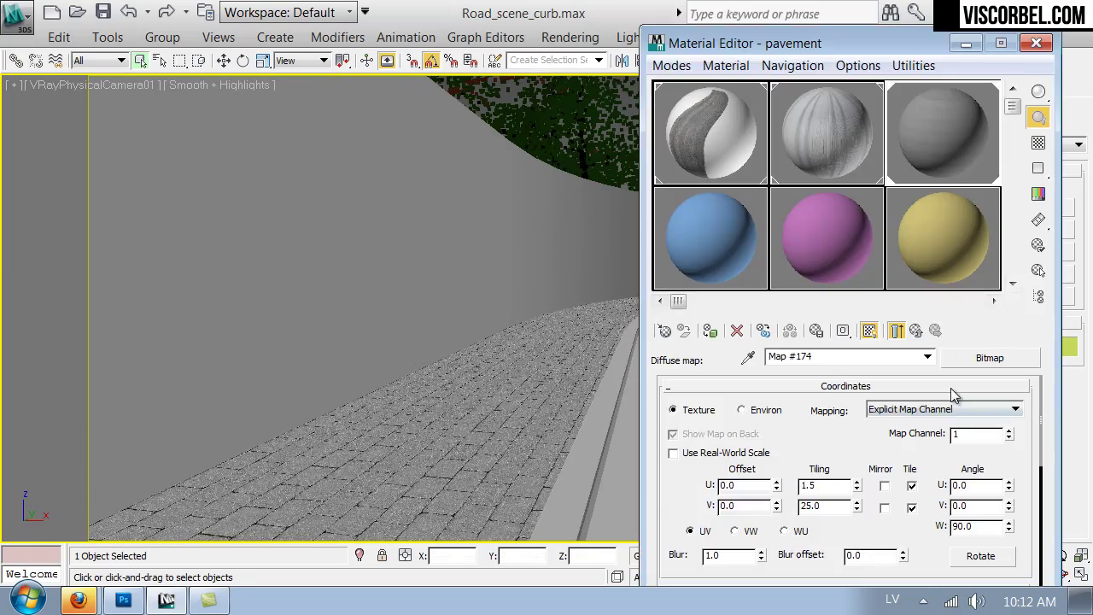
Paste a copy of the diffuse bitmap into the pavement material's Reflect map slot.
click(916, 330)
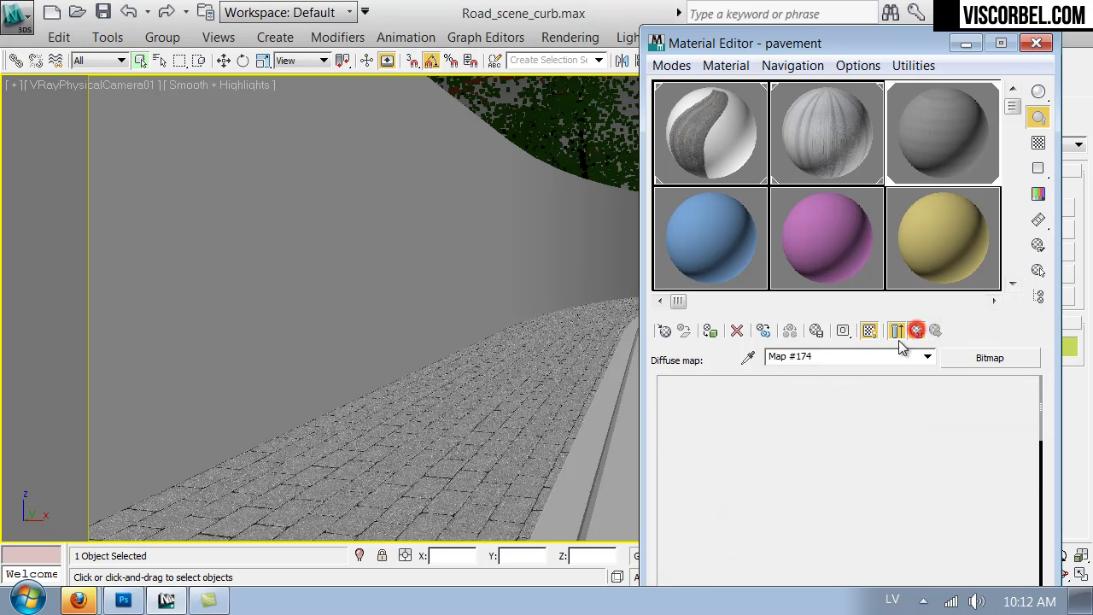
right_click(841, 495)
click(871, 383)
scroll(869, 530, down, 2)
click(858, 509)
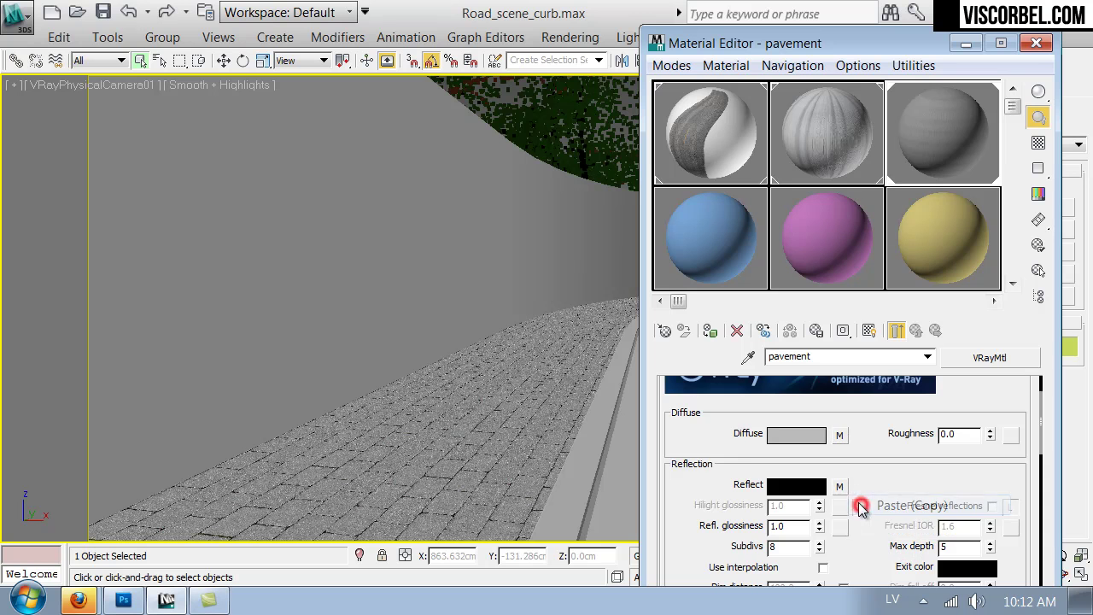
Replace the Reflect map's image with pavement_reflect.png from the VOL2 Textures folder.
click(843, 485)
scroll(854, 465, down, 3)
click(857, 461)
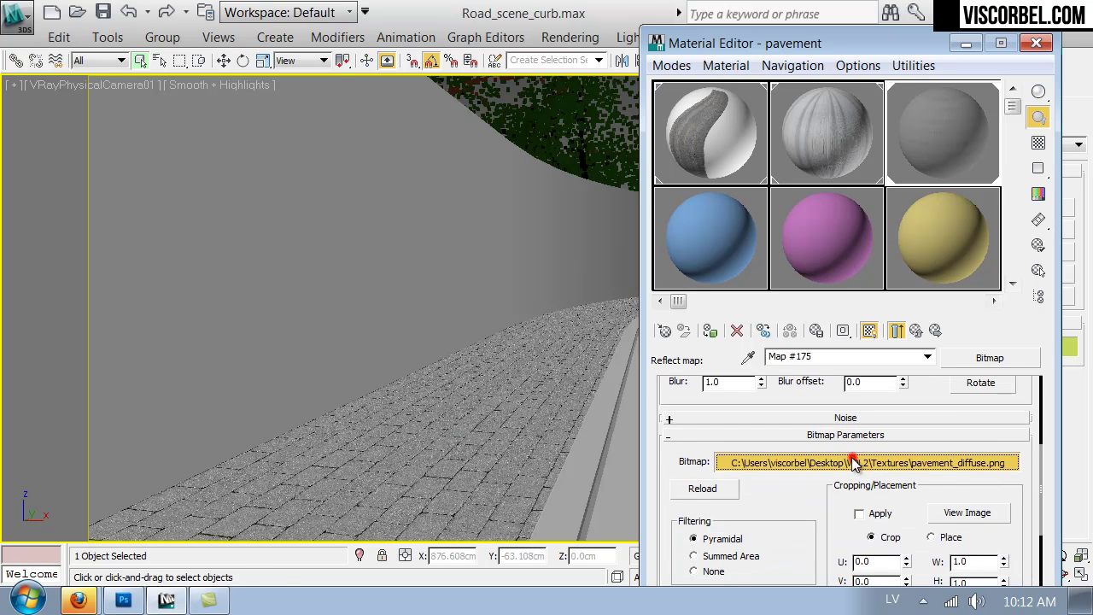
double_click(600, 152)
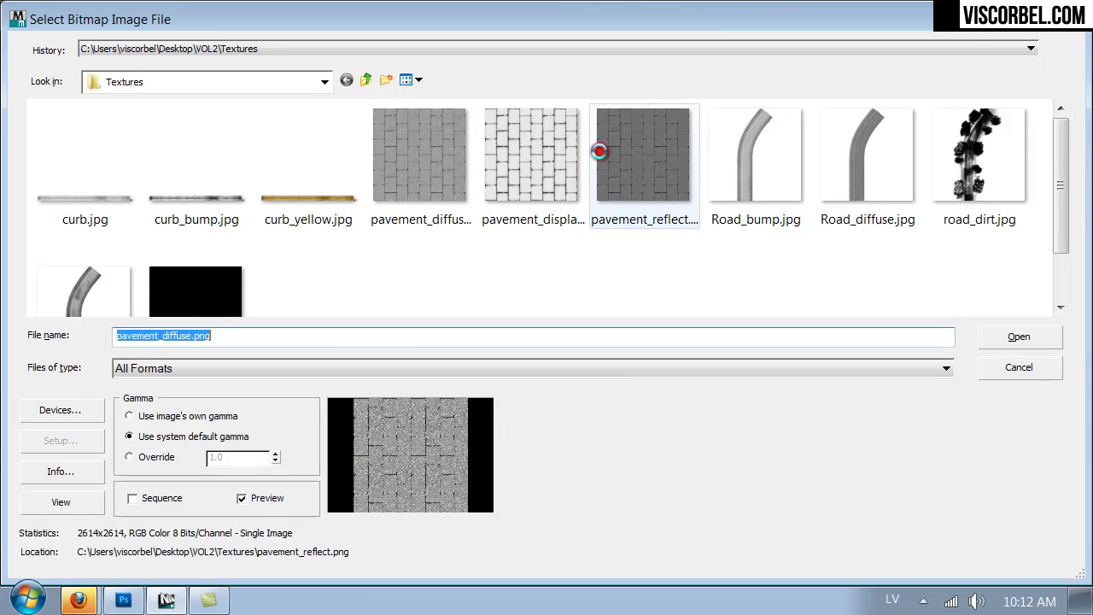
click(917, 333)
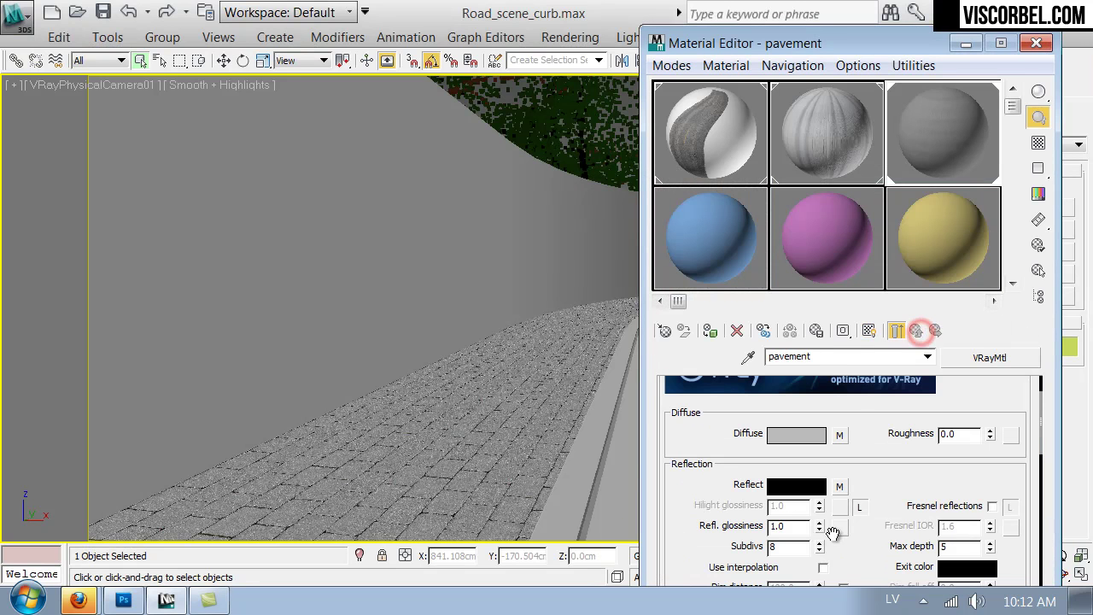
Enable Fresnel reflections with an unlocked IOR of 3.8 and set the reflection glossiness to 0.4.
click(1010, 507)
double_click(958, 526)
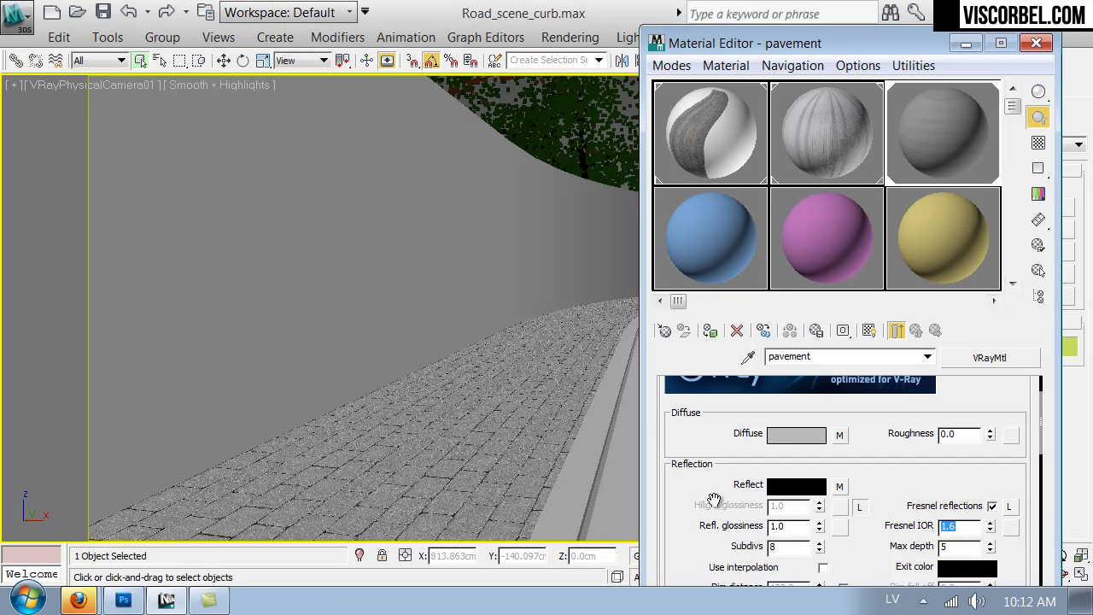
click(821, 529)
text(.4)
key(Return)
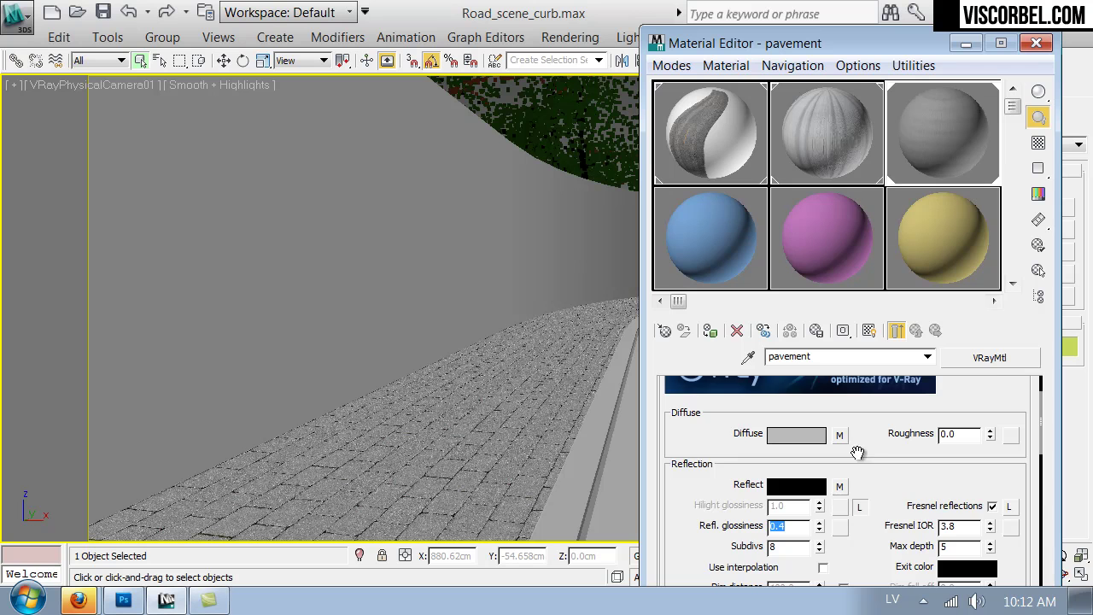
Paste the diffuse bitmap as a copy into the Bump slot and as an instance into the Displace slot.
scroll(871, 555, down, 10)
click(866, 544)
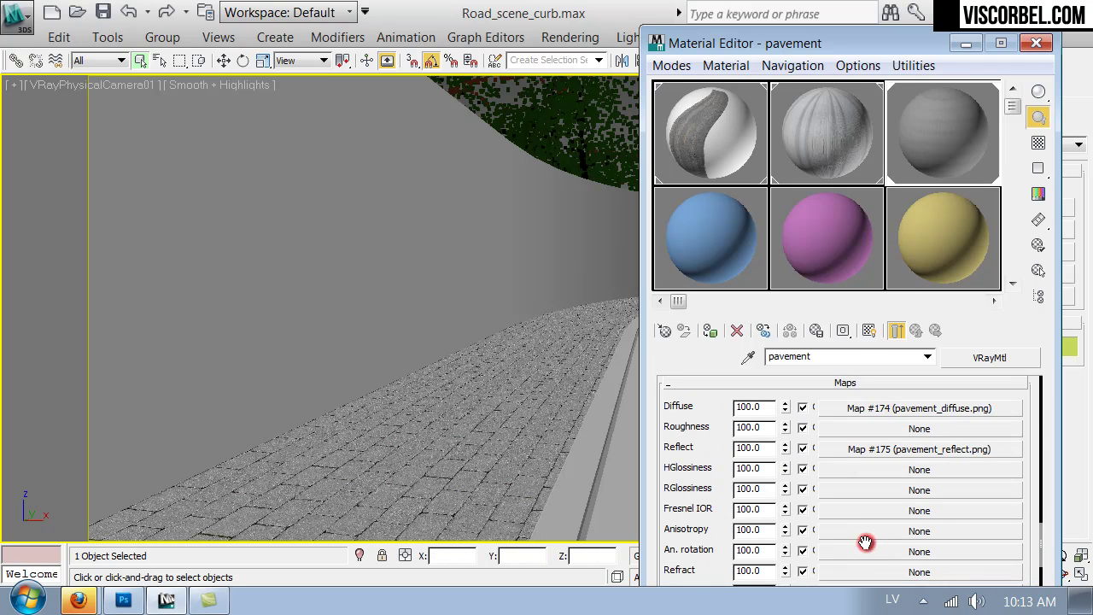
scroll(693, 526, down, 3)
right_click(897, 508)
click(914, 521)
right_click(919, 528)
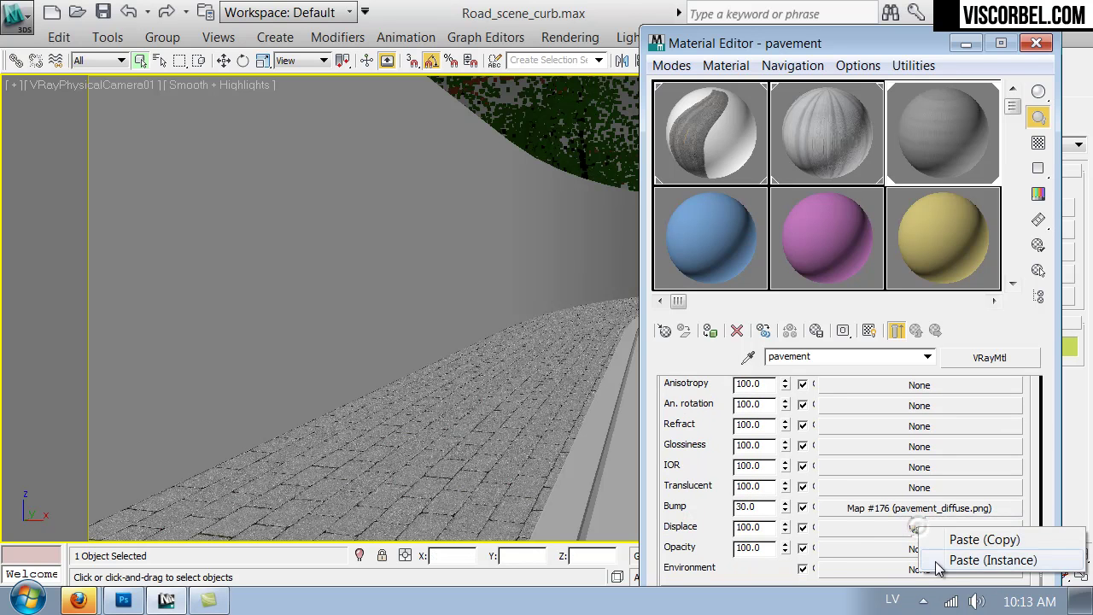
click(937, 560)
Replace the Displace map's image with pavement_displace.png from the Textures folder.
click(914, 528)
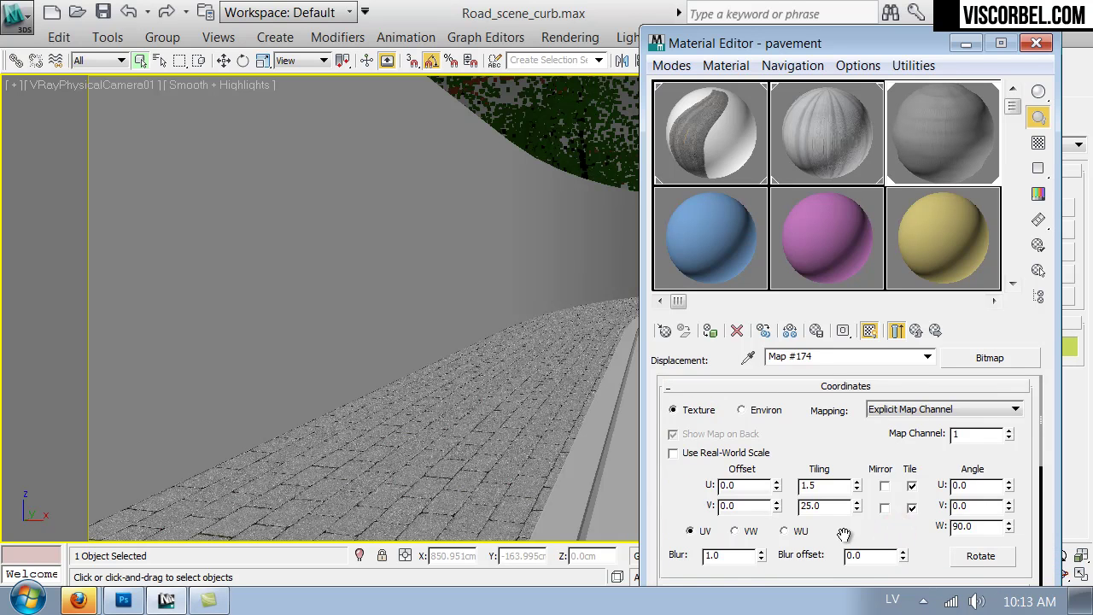
scroll(844, 521, down, 5)
click(841, 493)
click(554, 155)
double_click(555, 155)
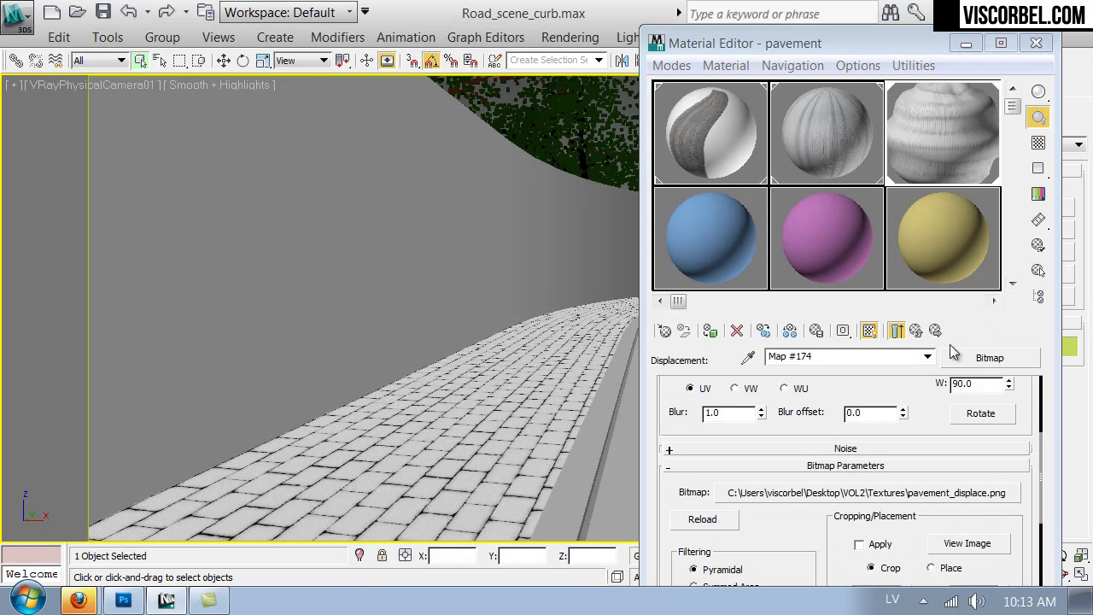
click(896, 331)
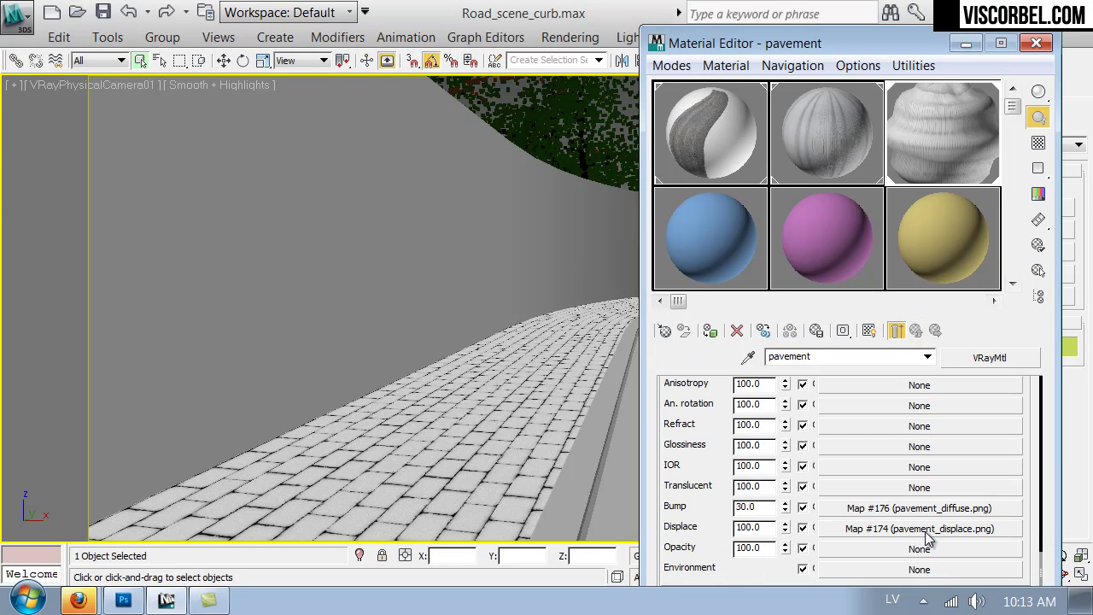
Replace the Bump map with a copy of the Reflect map and set the Displace amount to 4.
drag(688, 401, 673, 508)
right_click(873, 410)
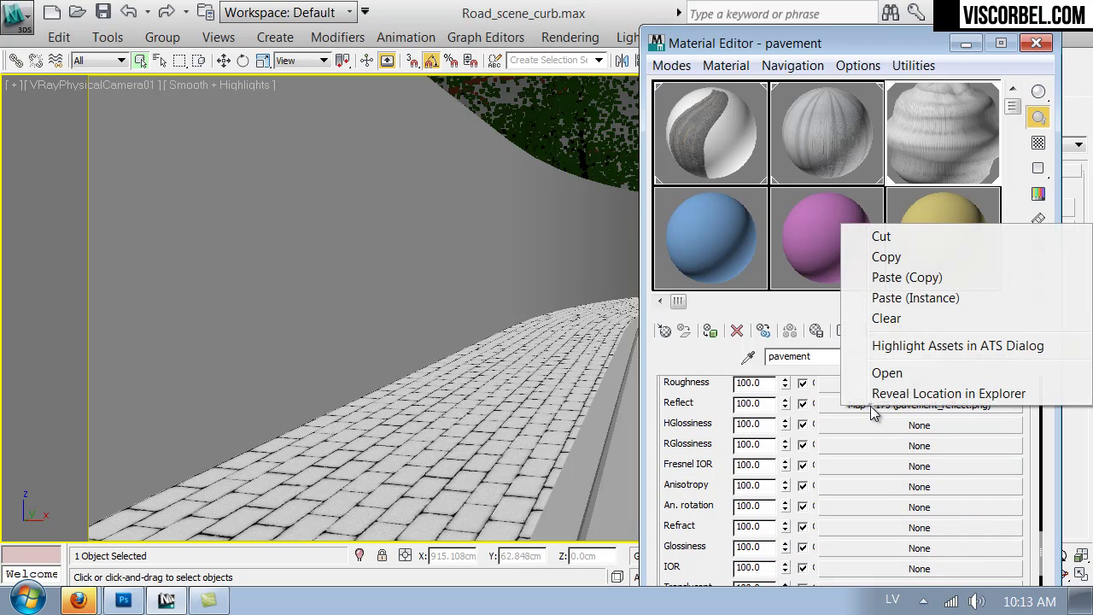
click(937, 260)
scroll(676, 504, down, 4)
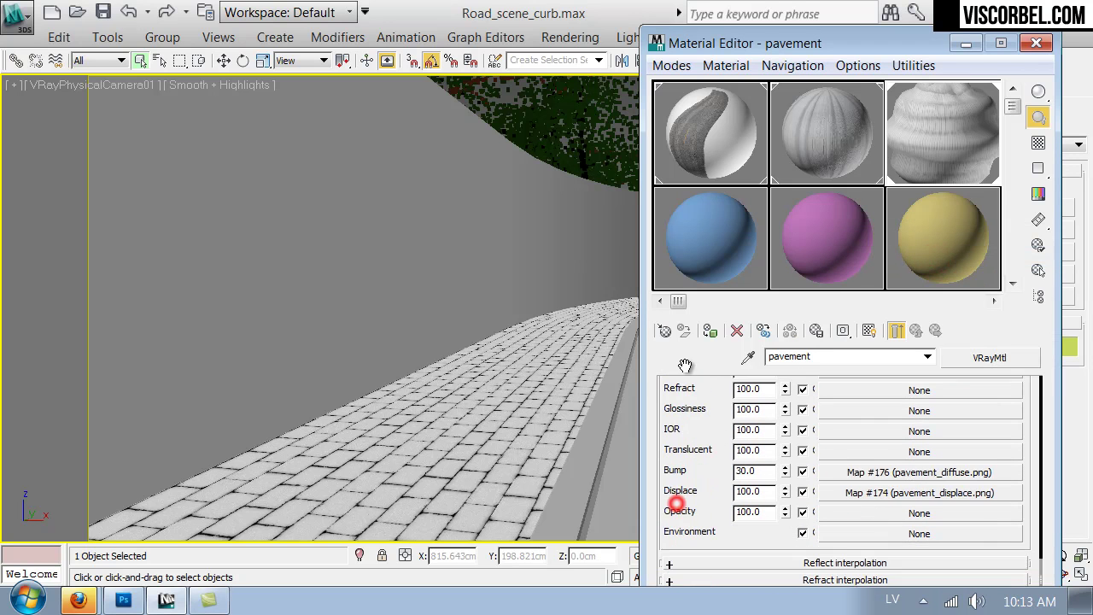
right_click(849, 473)
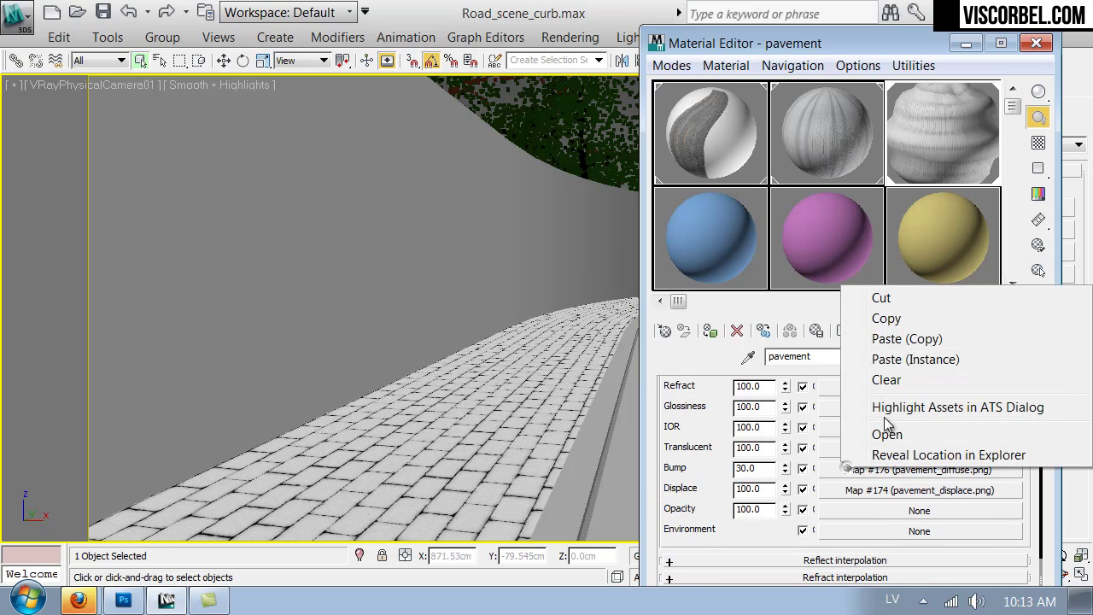
click(898, 339)
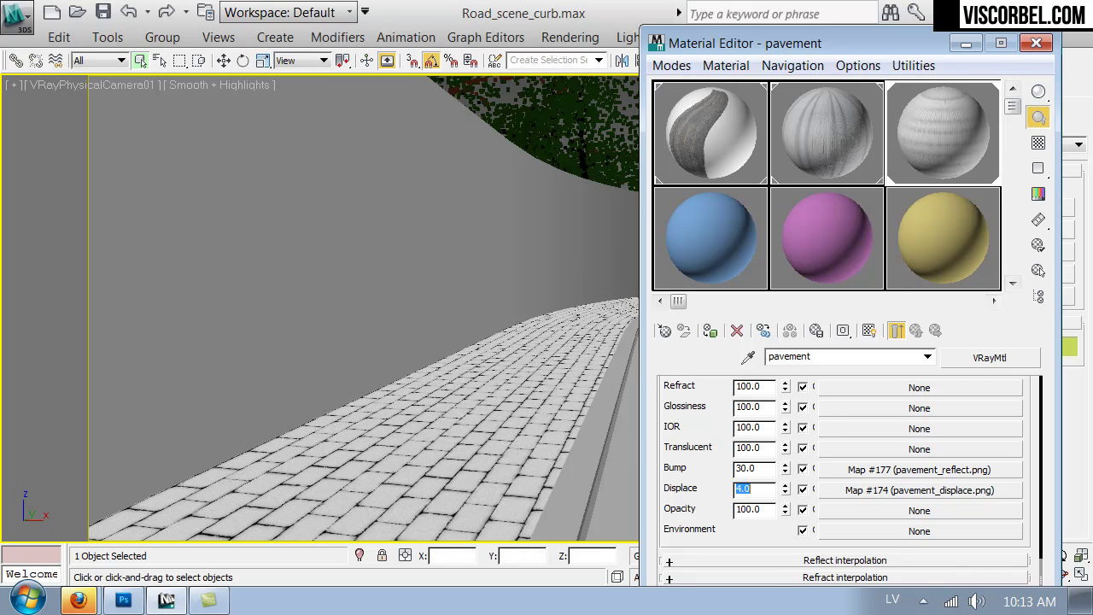
click(1033, 42)
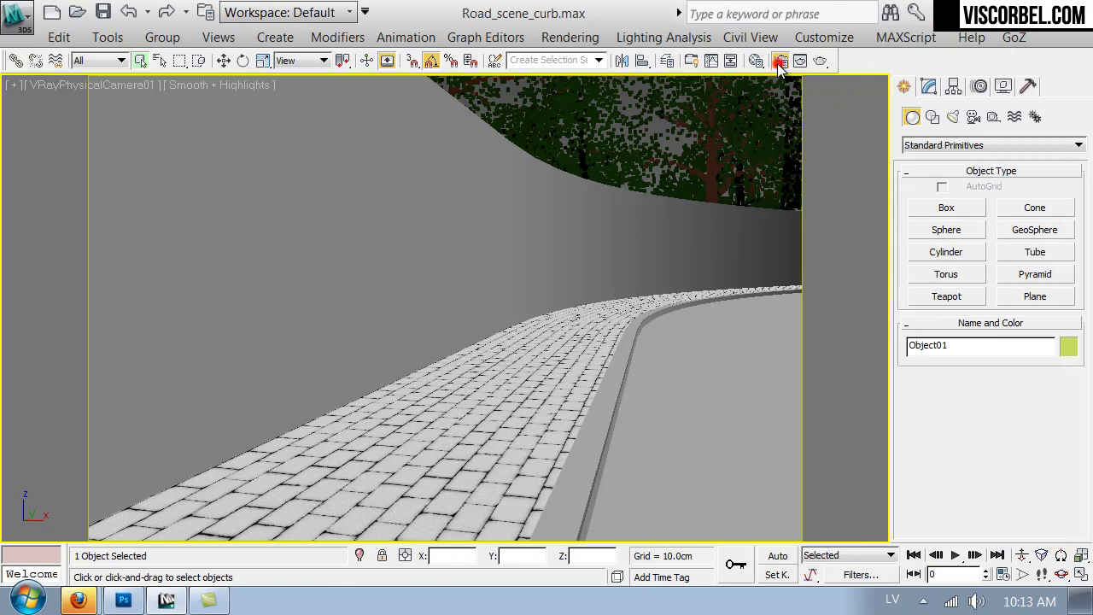
Review the V-Ray render settings and start a test render of the camera view at 800 x 522.
key(F10)
click(128, 145)
click(115, 229)
click(329, 145)
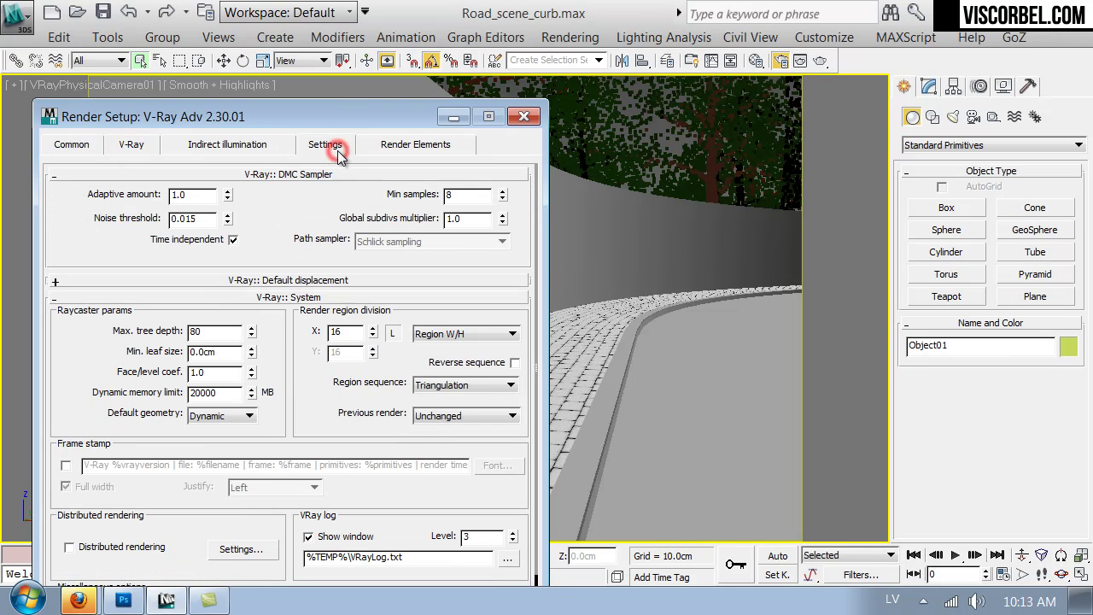
click(65, 143)
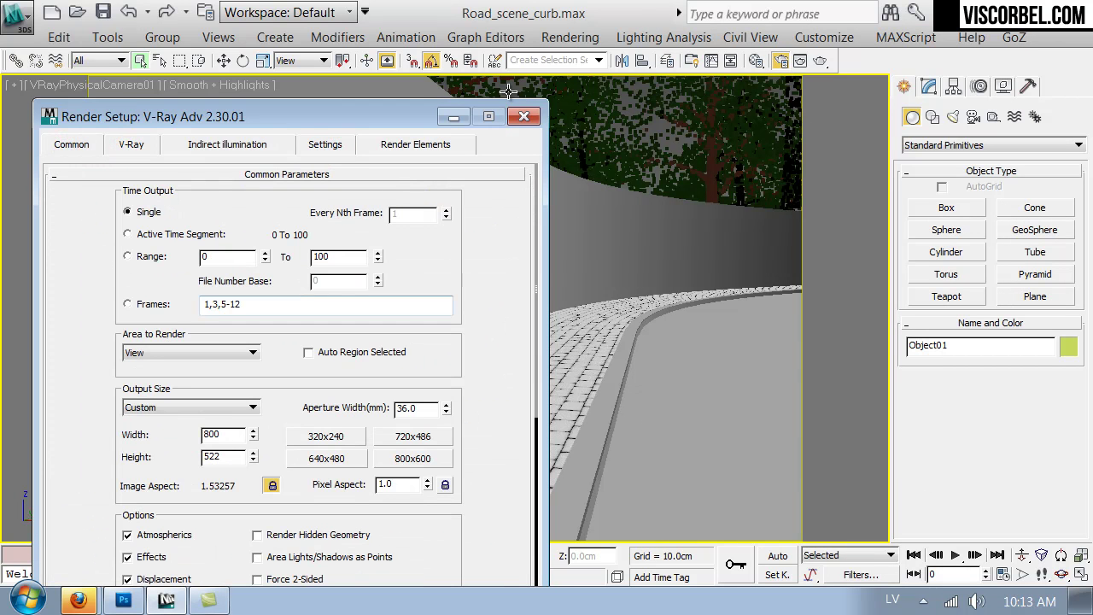
click(523, 116)
click(822, 60)
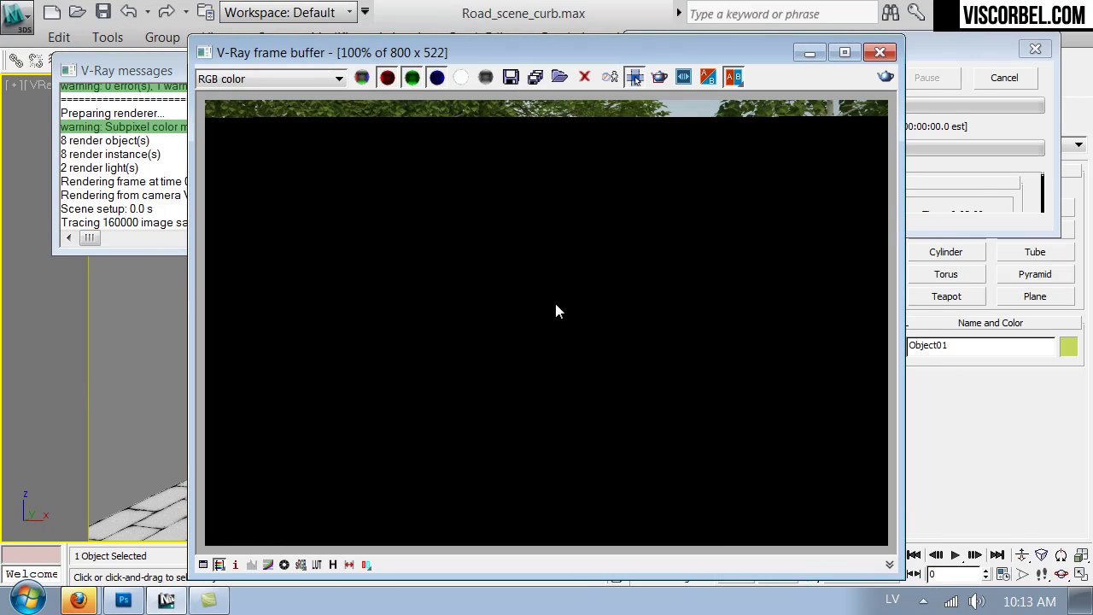
click(977, 174)
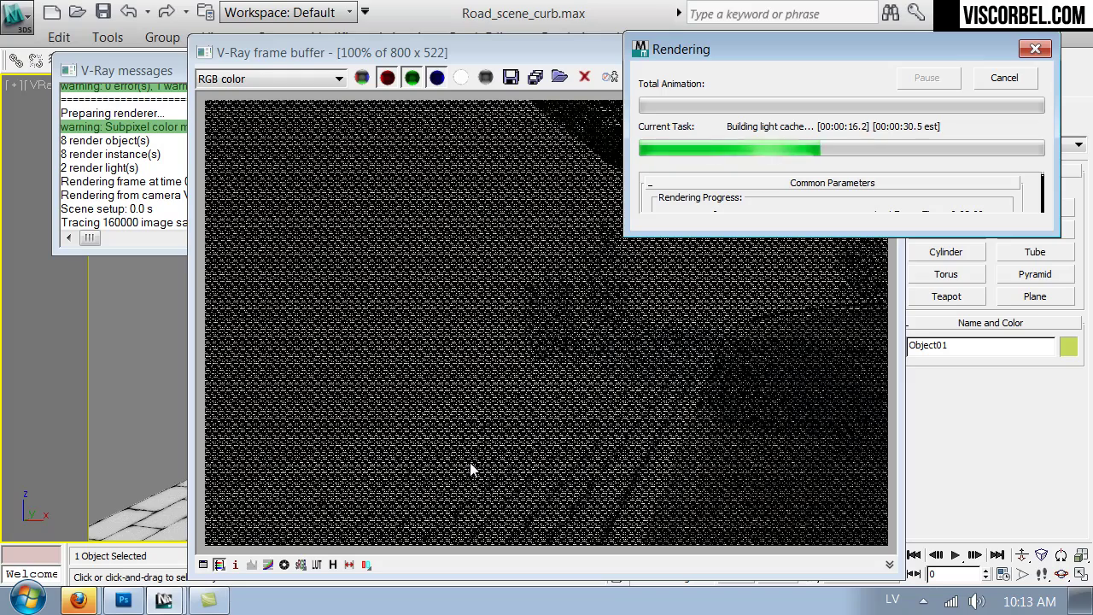
Inspect the displaced paving in the test render, stop the render and close the frame buffer.
click(491, 461)
scroll(491, 461, down, 1)
scroll(502, 407, up, 1)
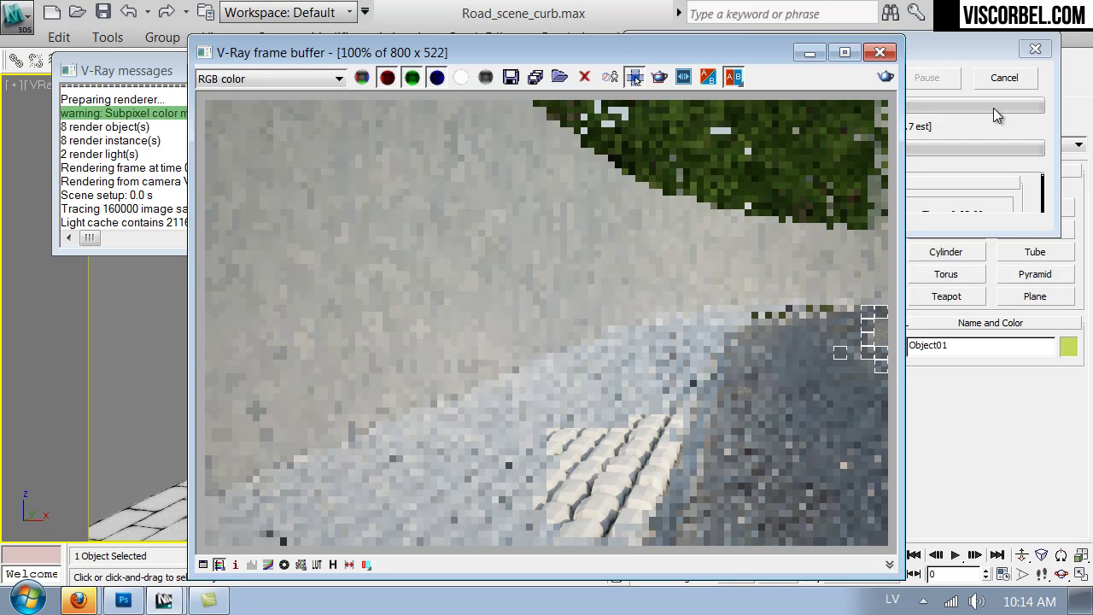
click(1034, 50)
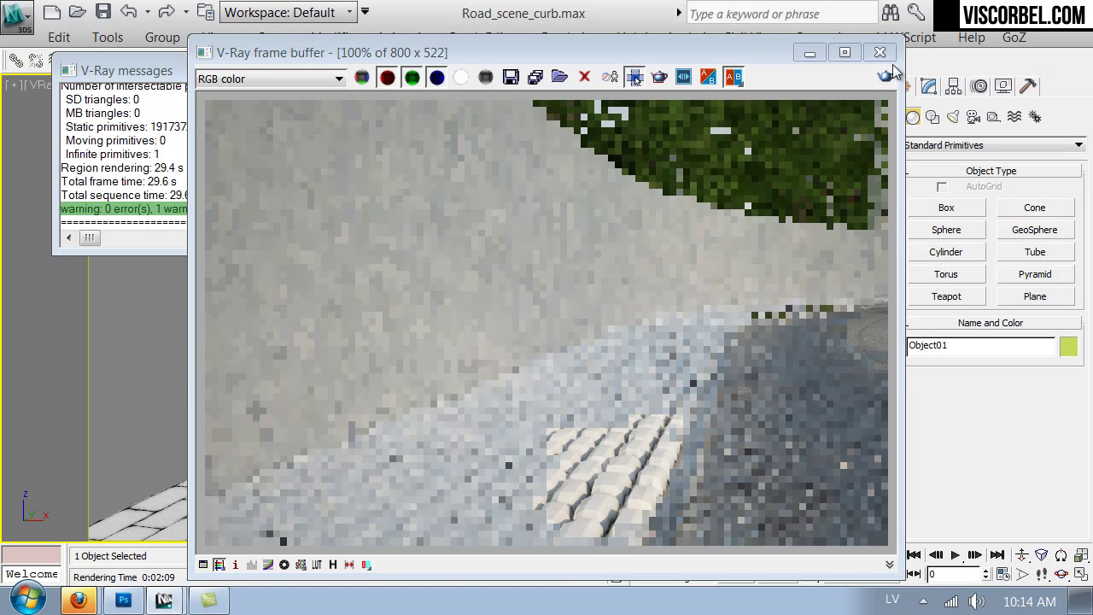
click(881, 53)
Set the pavement material's Displace amount to 0.5, rerun the test render, check the paving and stop the render.
click(755, 60)
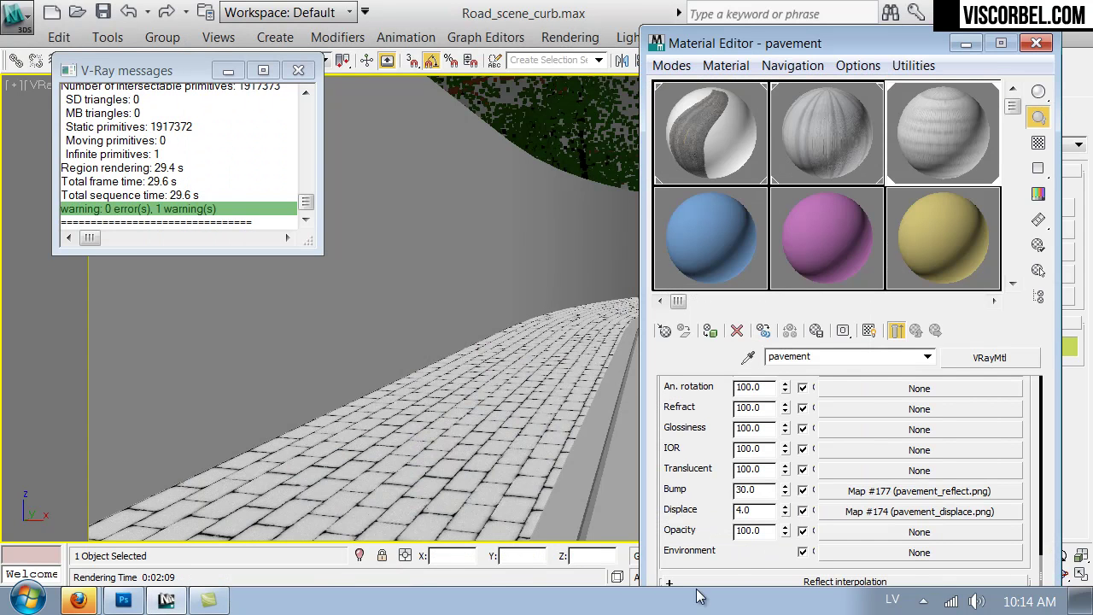
double_click(761, 513)
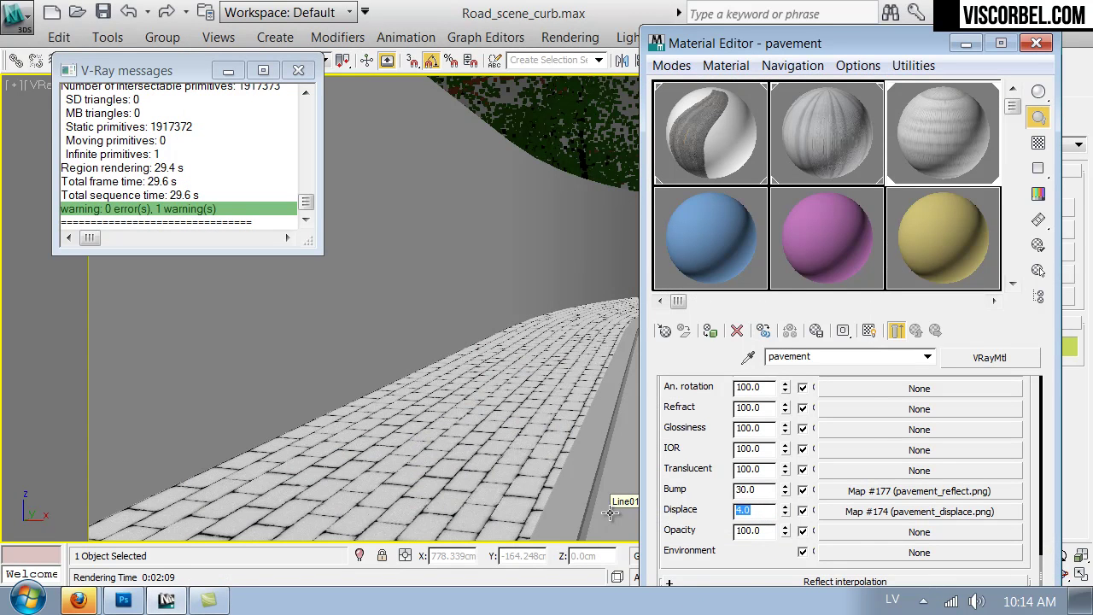
text(.5)
key(Return)
click(1036, 44)
click(1045, 55)
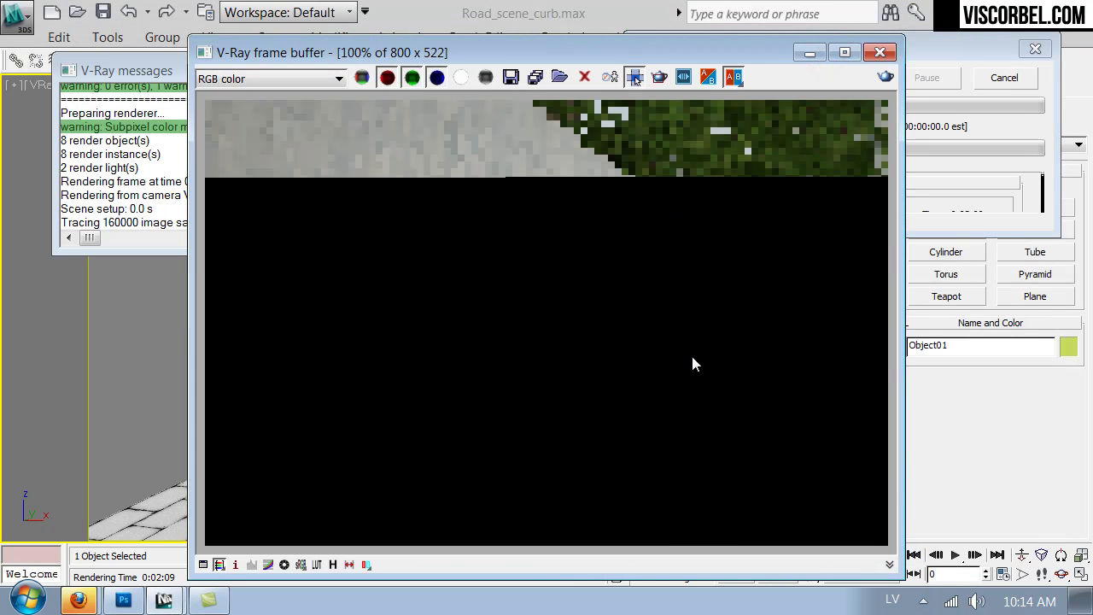
click(1010, 164)
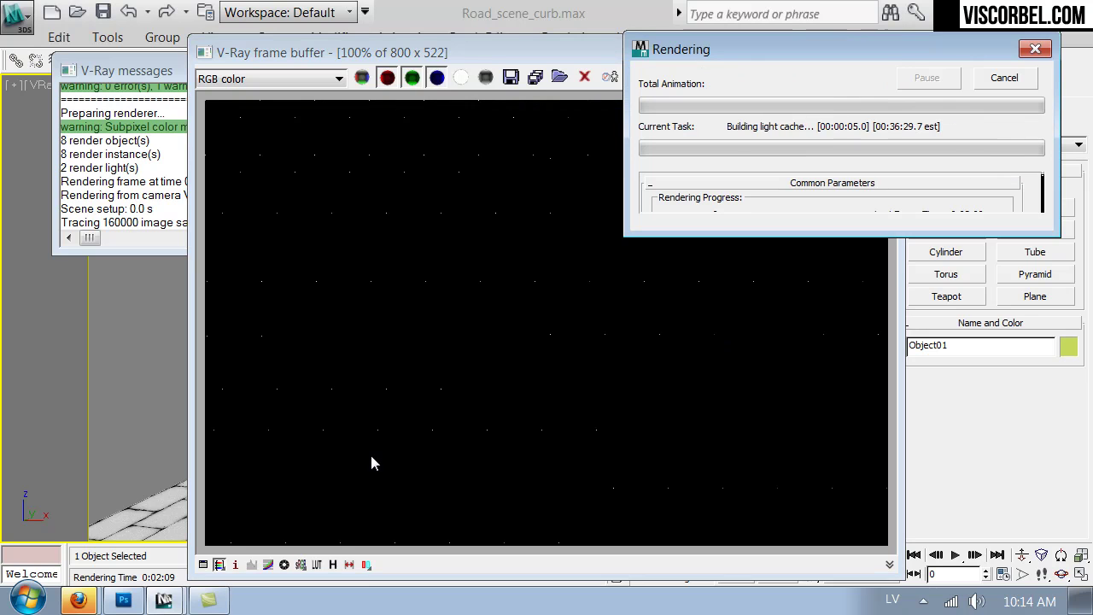
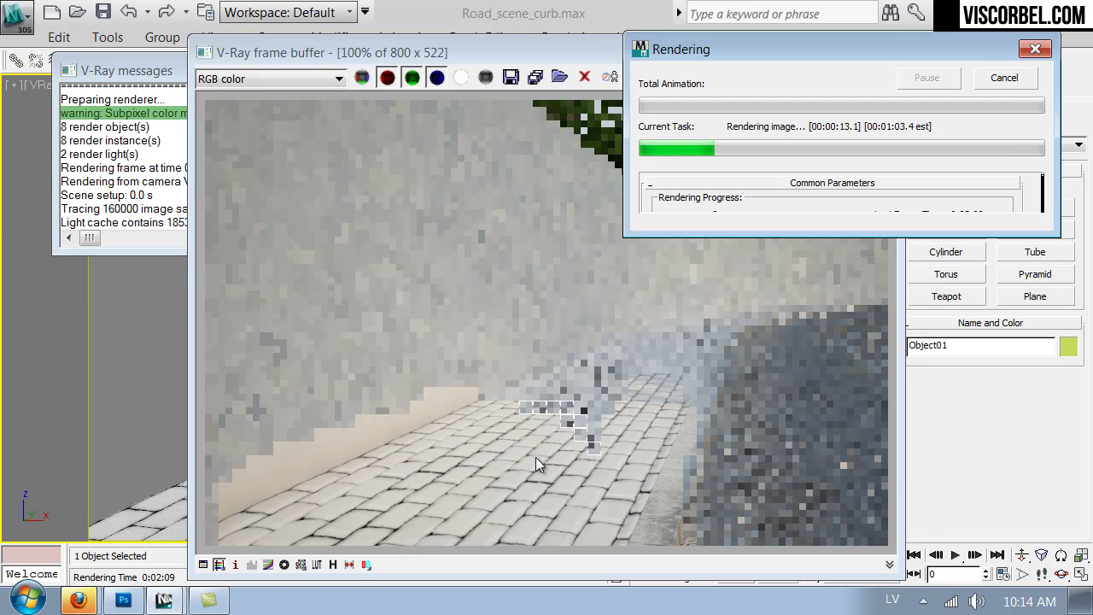
click(1005, 79)
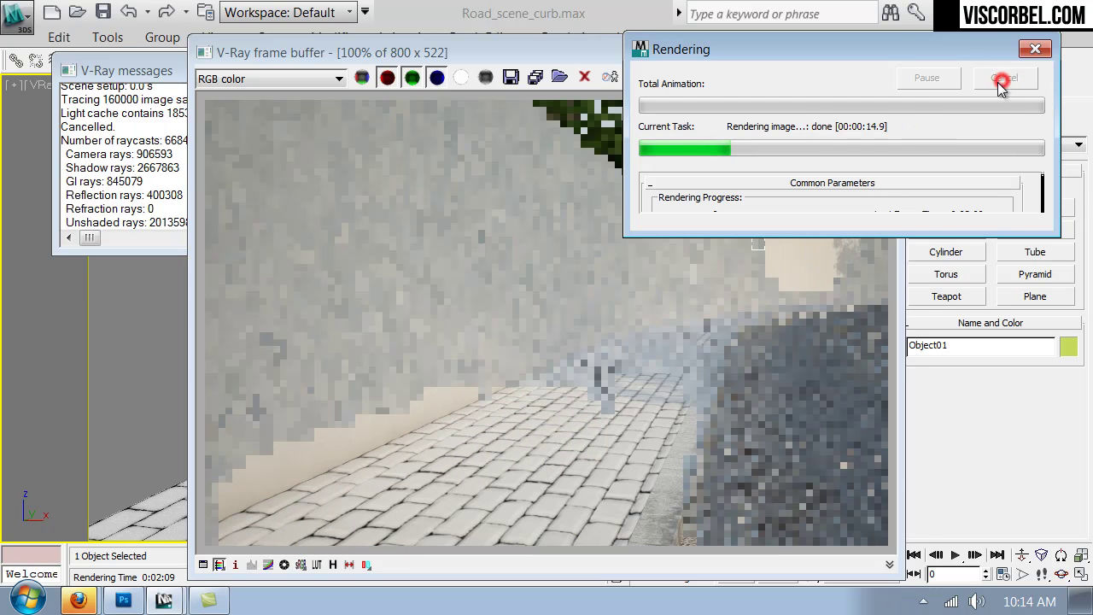
click(883, 52)
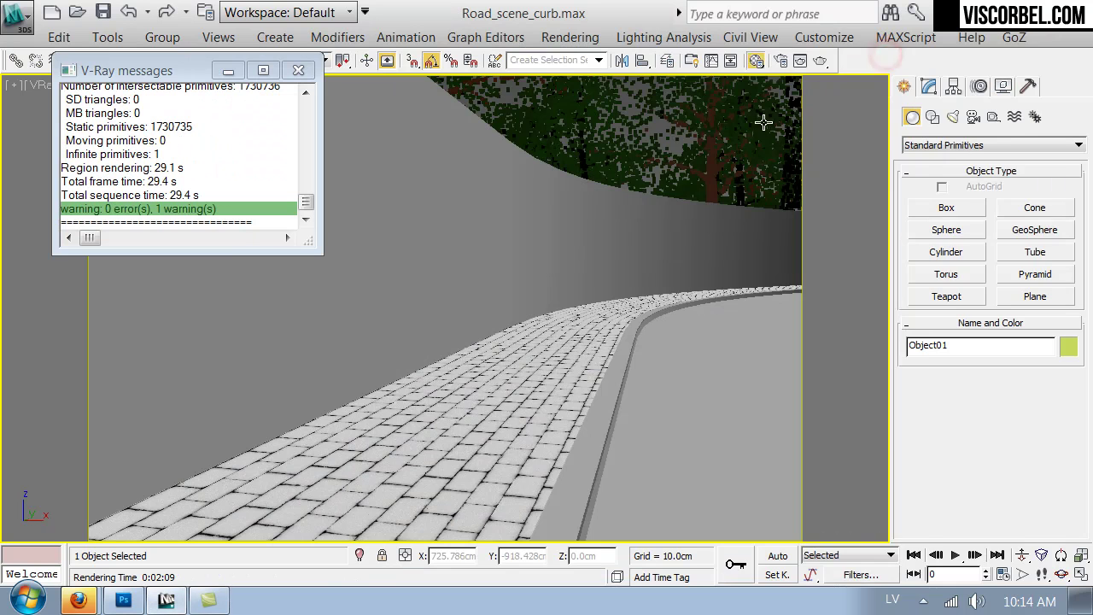
Copy the pavement material's Diffuse map and paste it back as an independent copy.
key(m)
drag(722, 426, 713, 570)
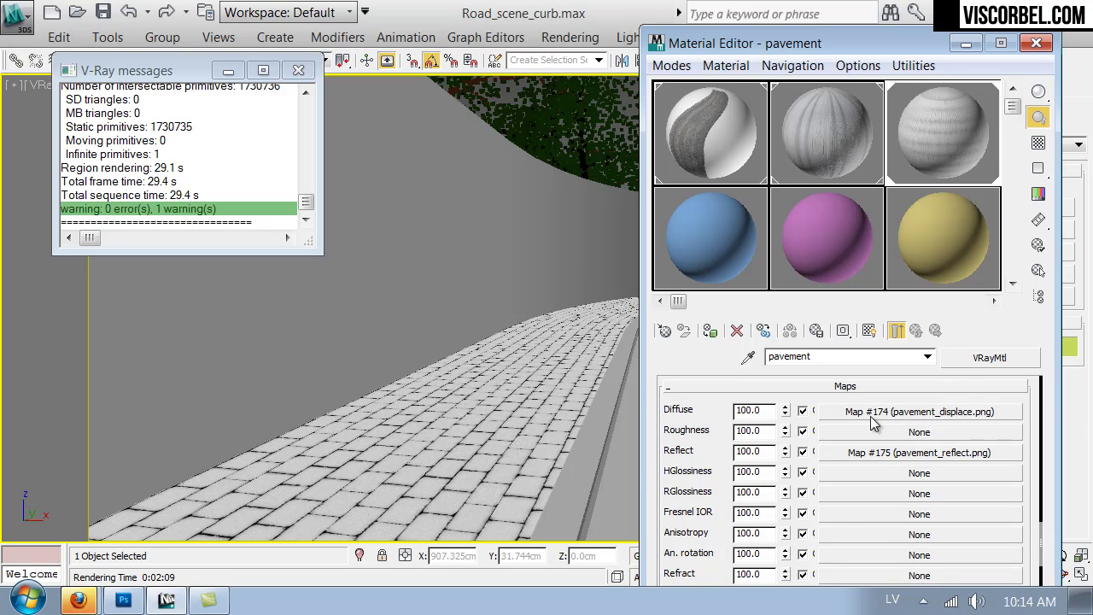
right_click(888, 416)
click(901, 269)
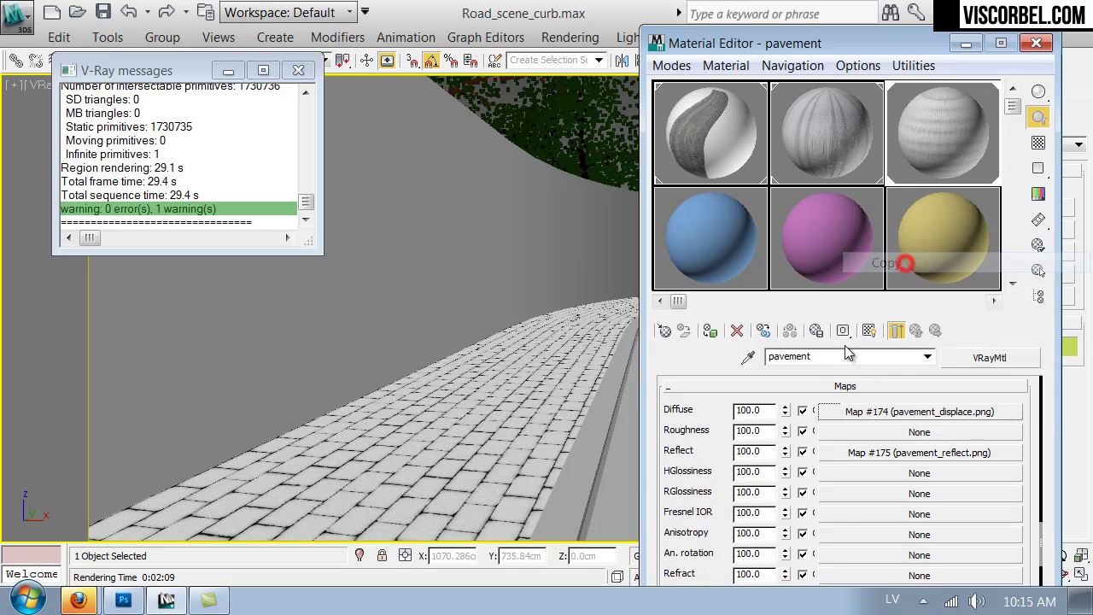
right_click(867, 415)
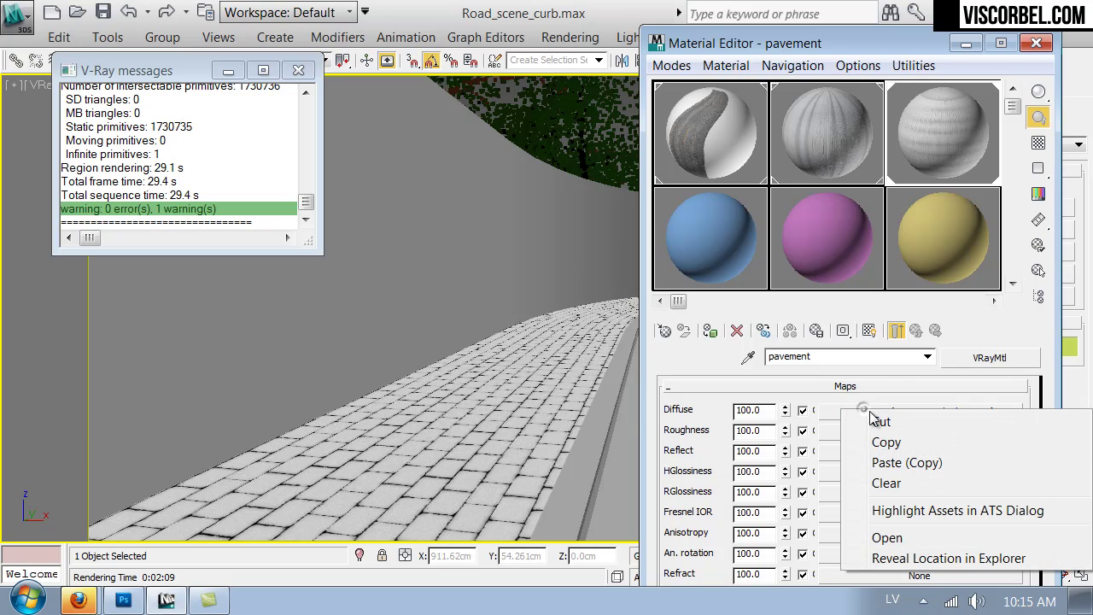
click(893, 462)
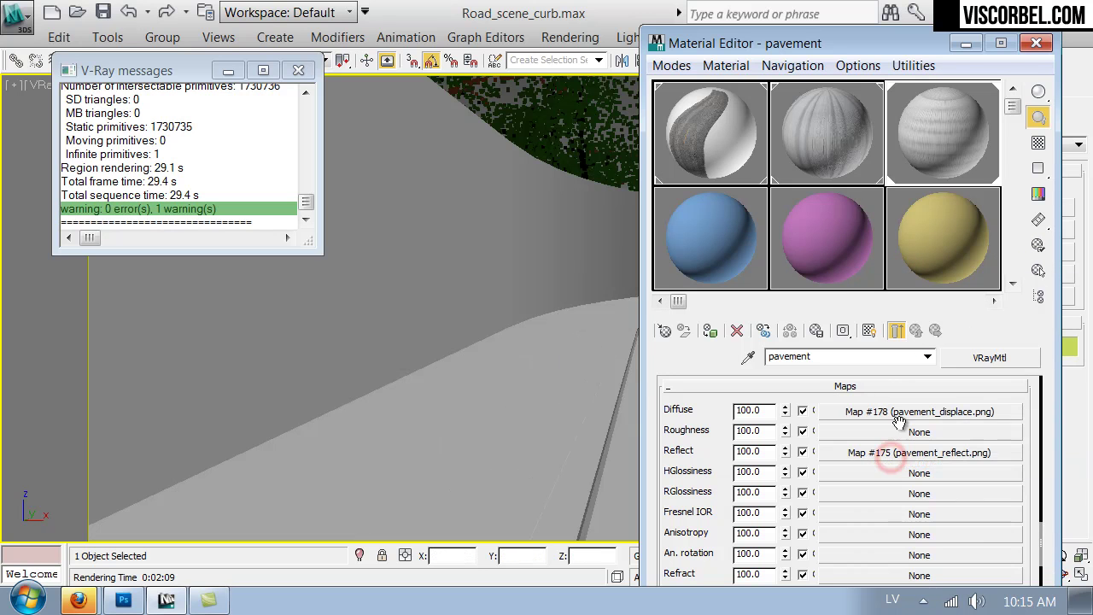
Load pavement_diffuse.png as the Diffuse map's bitmap and return to the pavement material.
click(896, 411)
drag(785, 459, 786, 256)
click(793, 497)
double_click(407, 178)
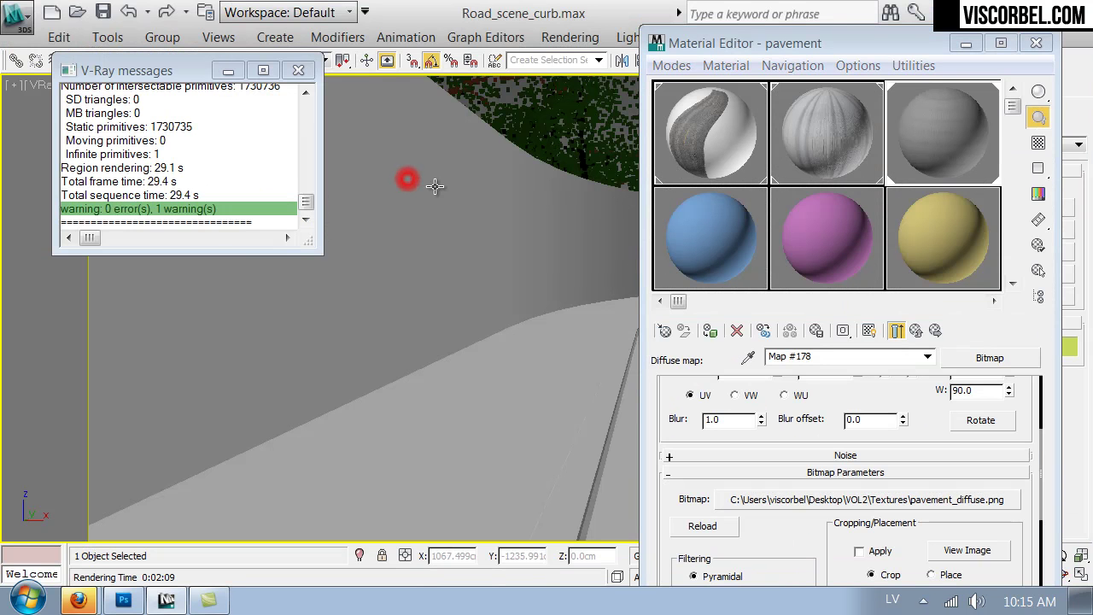
click(915, 331)
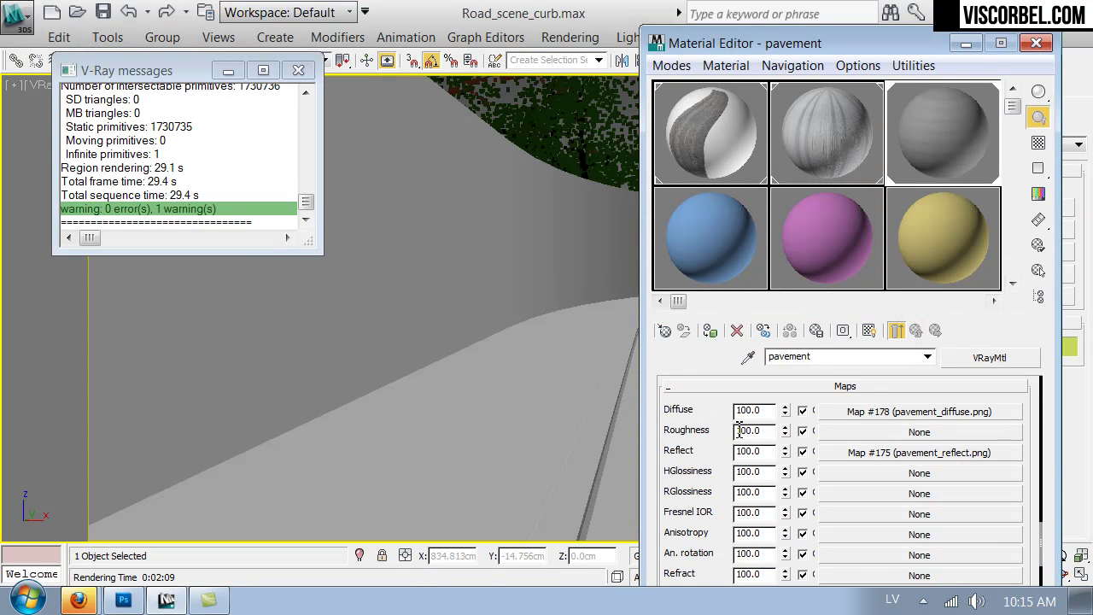
Set the pavement material's Displace amount to 0.2 and render the camera view.
scroll(717, 470, down, 4)
double_click(763, 491)
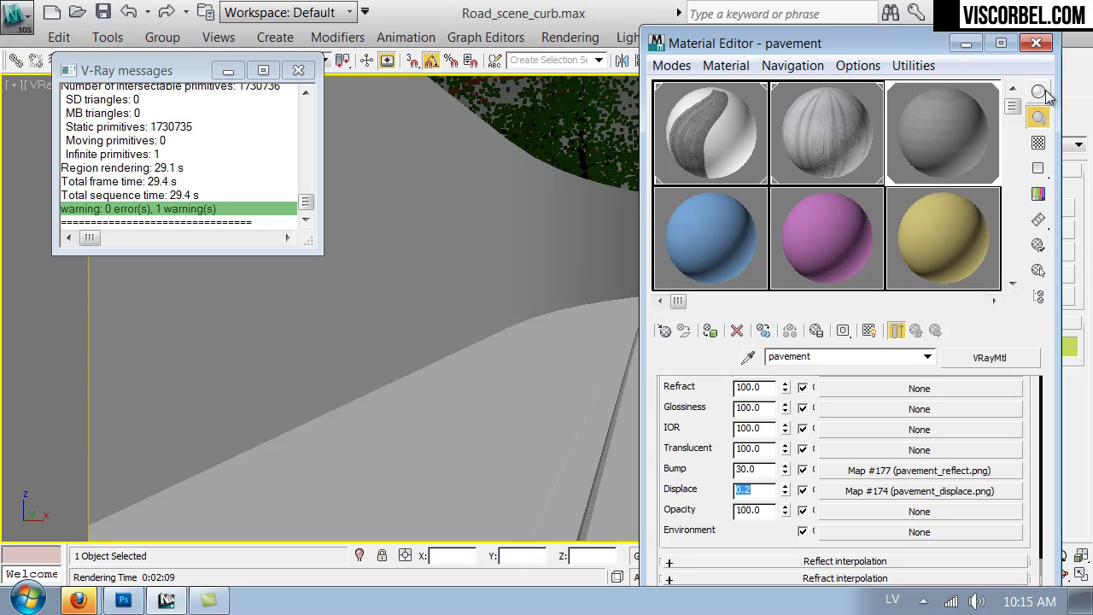
click(1038, 44)
click(852, 61)
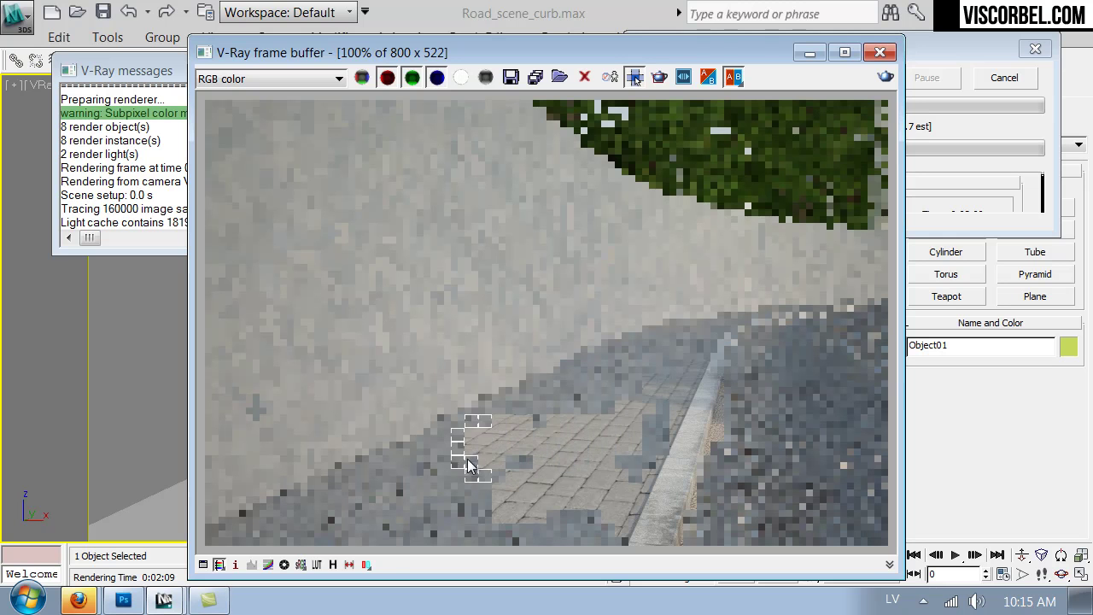
Examine the paving stones up close in the test render, stop the render and close the frame buffer.
scroll(452, 498, up, 3)
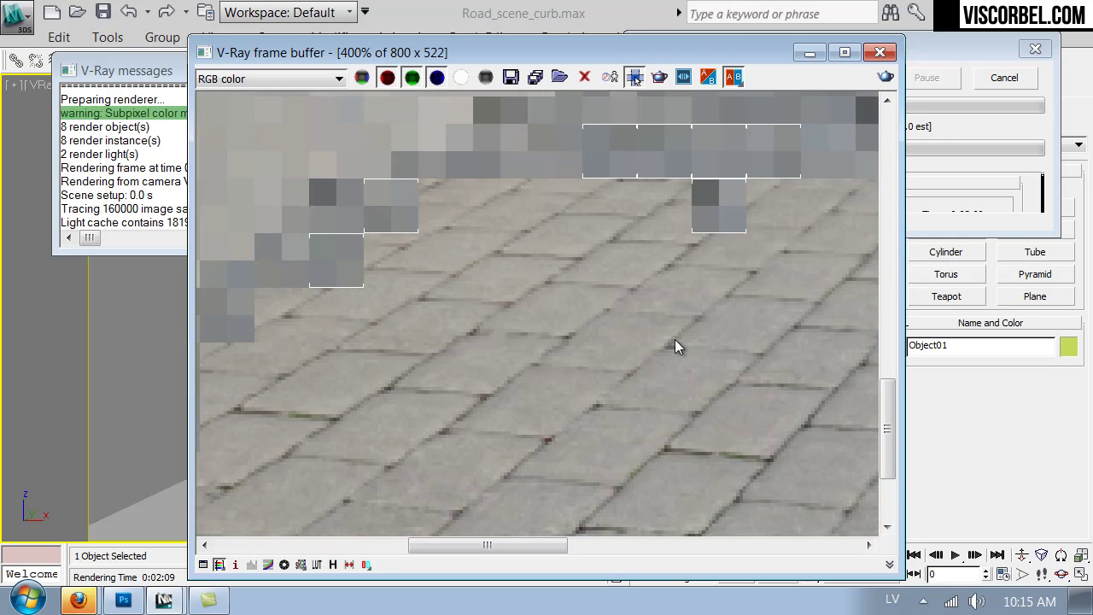
middle_drag(676, 352, 474, 167)
scroll(535, 359, down, 2)
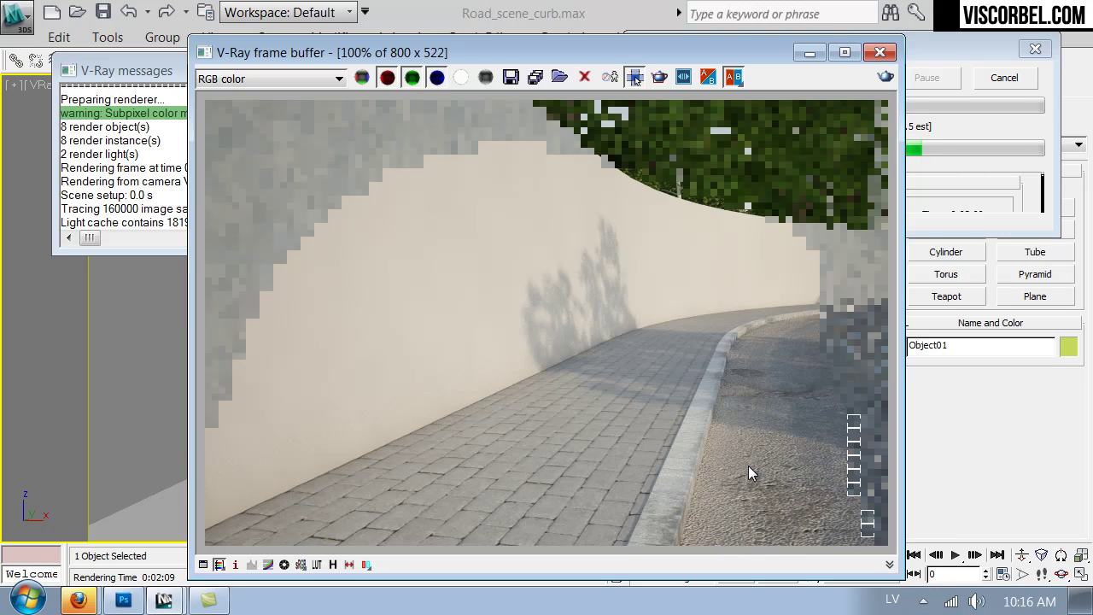
click(1015, 79)
click(879, 53)
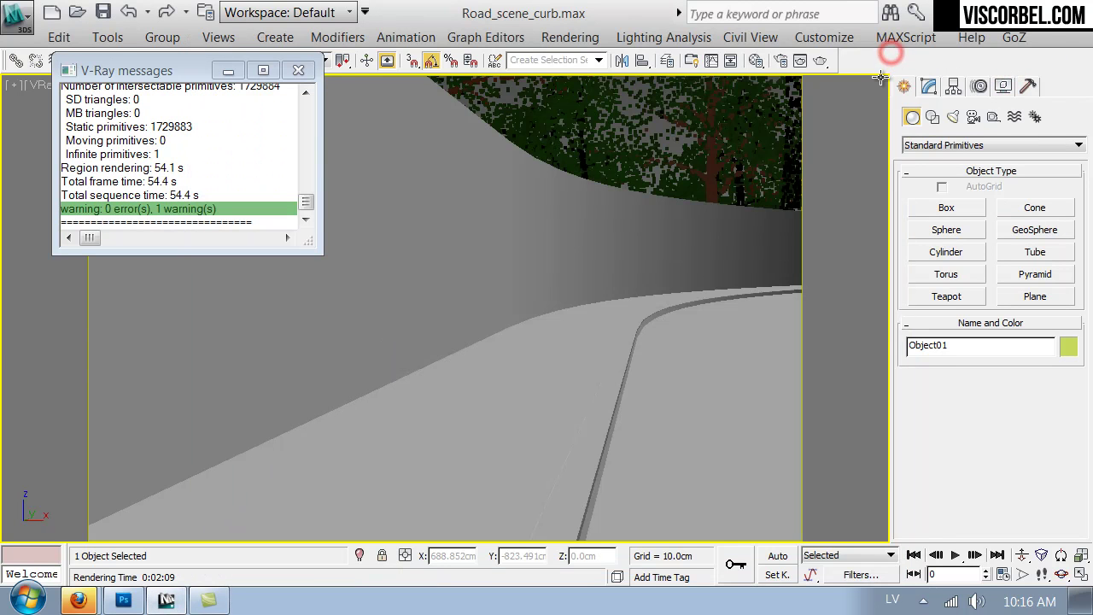
Set the Road material's Bump amount to 7.
key(m)
click(708, 128)
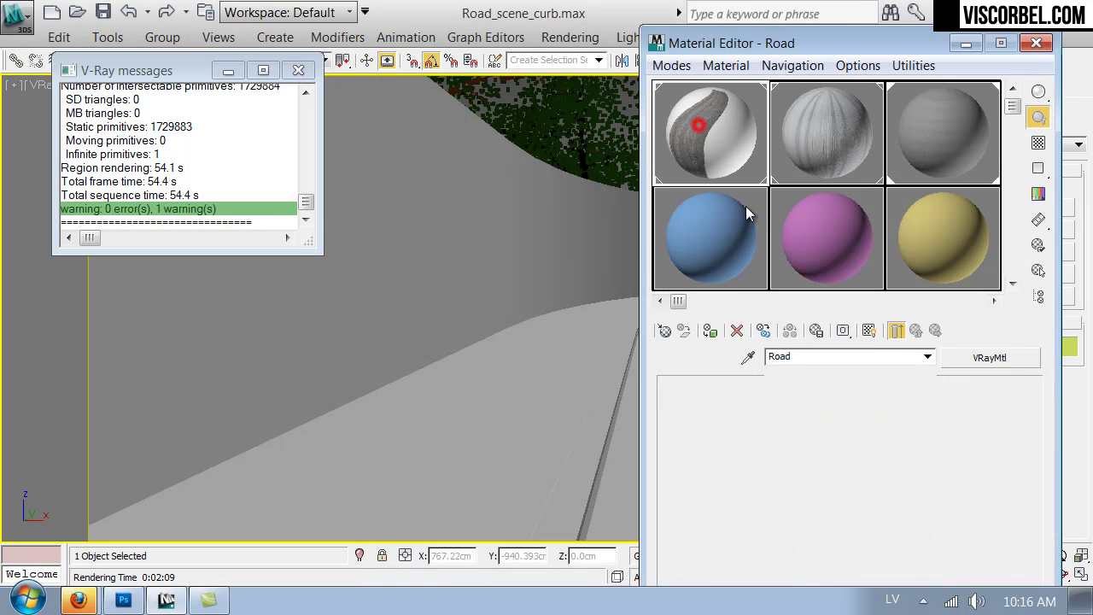
double_click(760, 490)
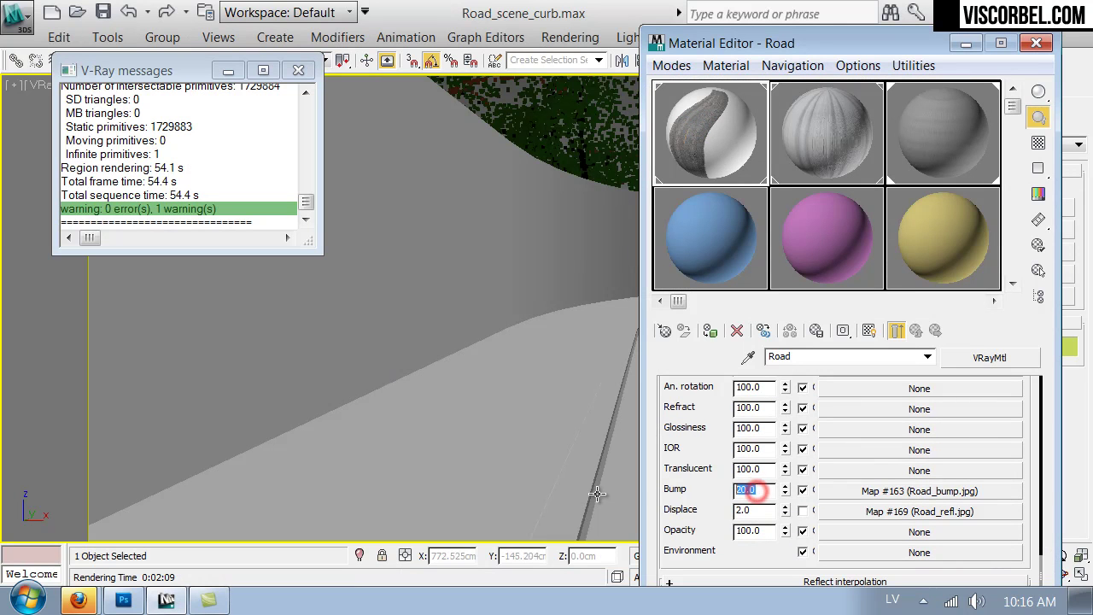
text(5)
key(Return)
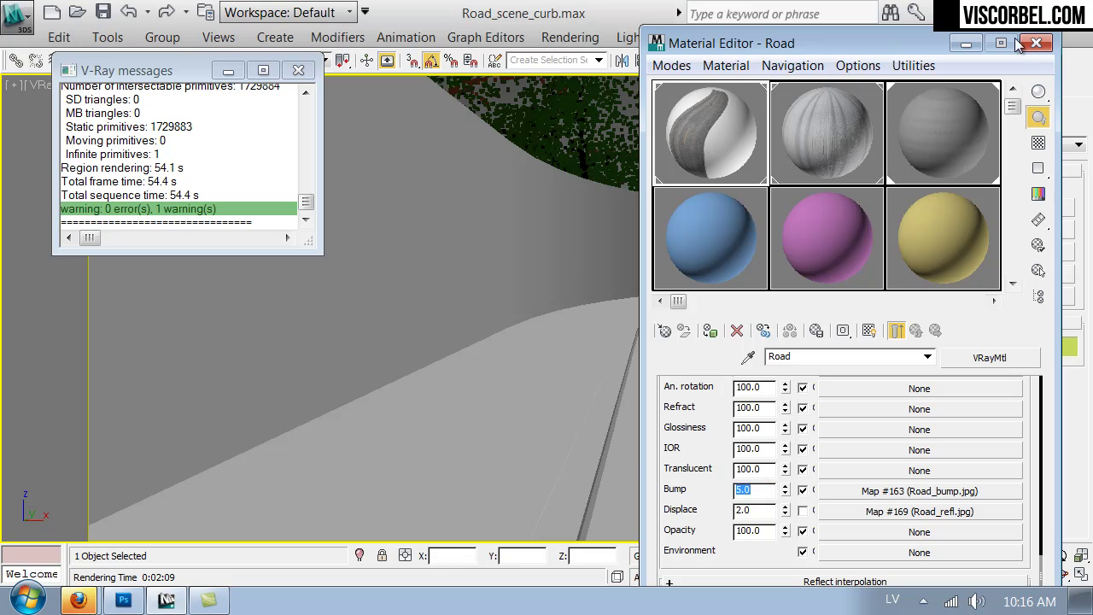
text(7)
key(Return)
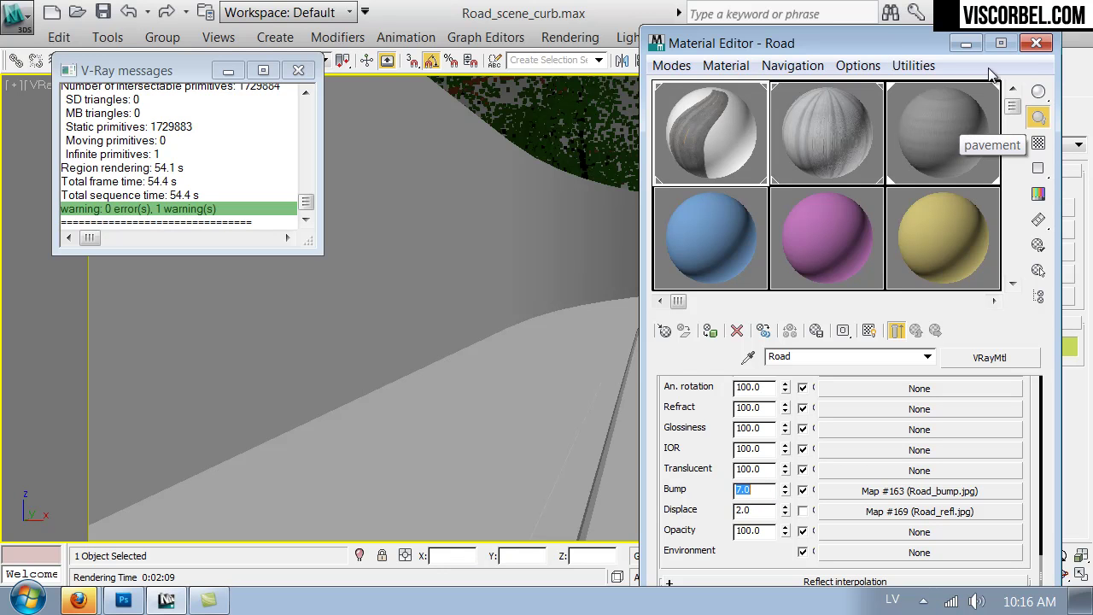
Switch to the pavement material and copy its Diffuse map.
click(990, 123)
scroll(805, 415, down, 3)
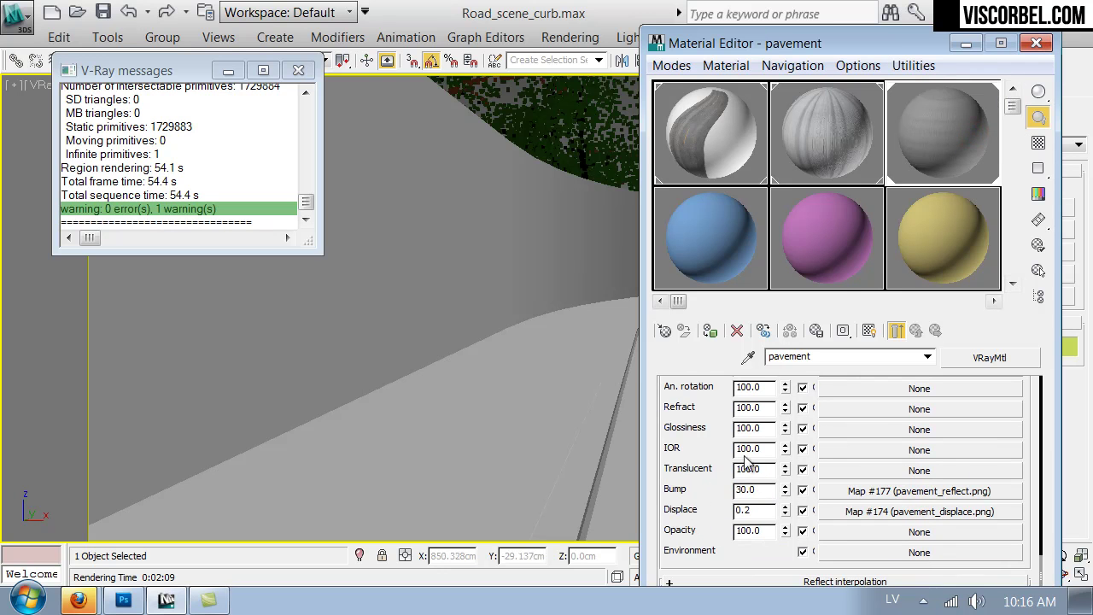
scroll(675, 444, up, 3)
scroll(901, 470, up, 4)
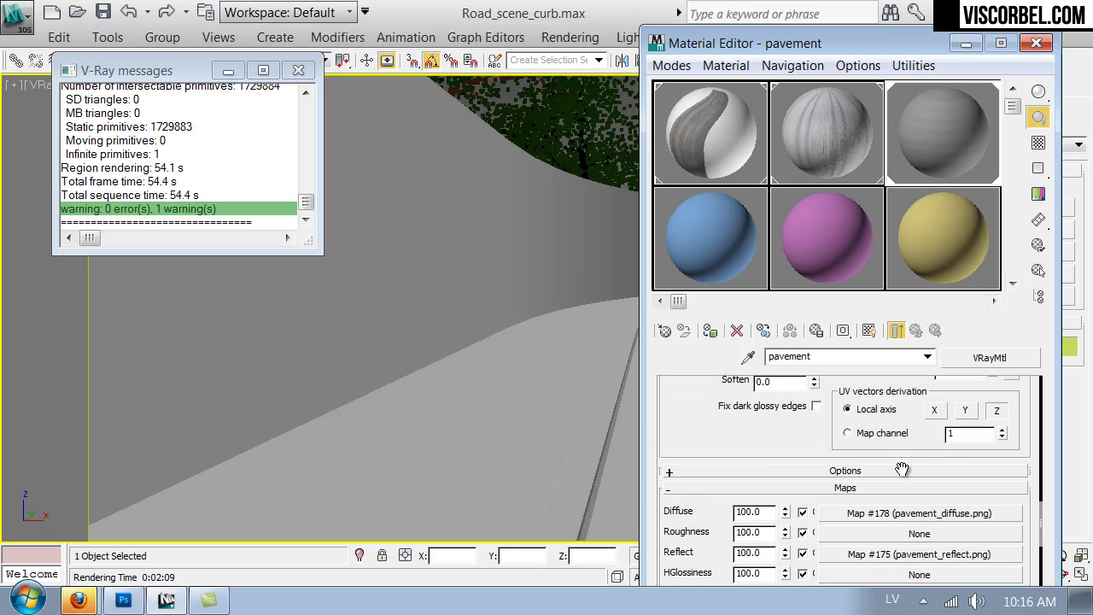
right_click(858, 516)
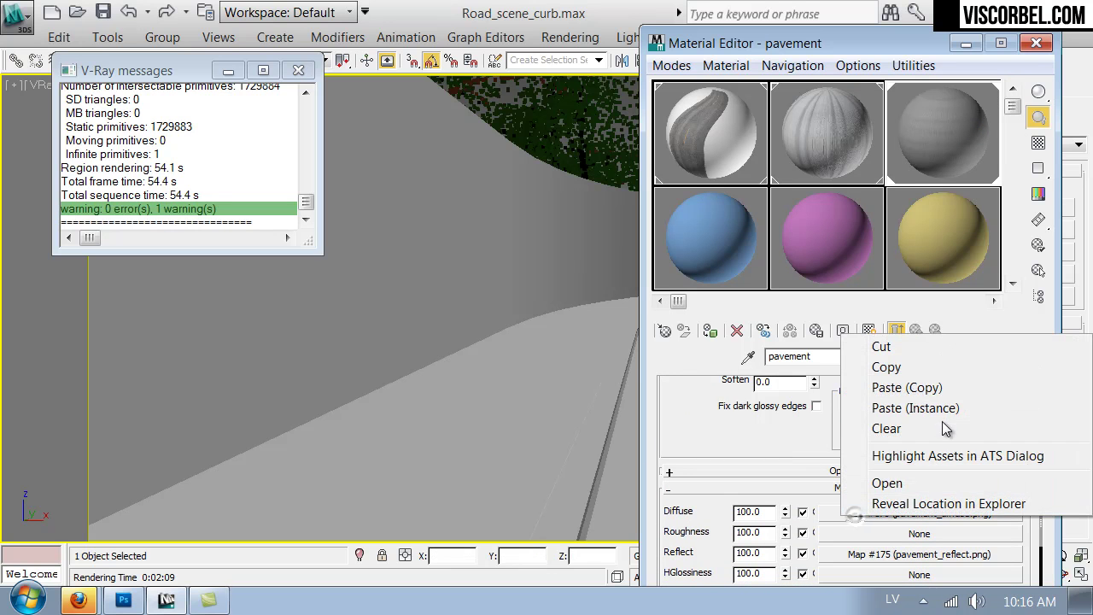
click(944, 366)
Replace the pavement's Diffuse bitmap with a VRayDirt map, keeping the old map as a sub-map.
click(912, 515)
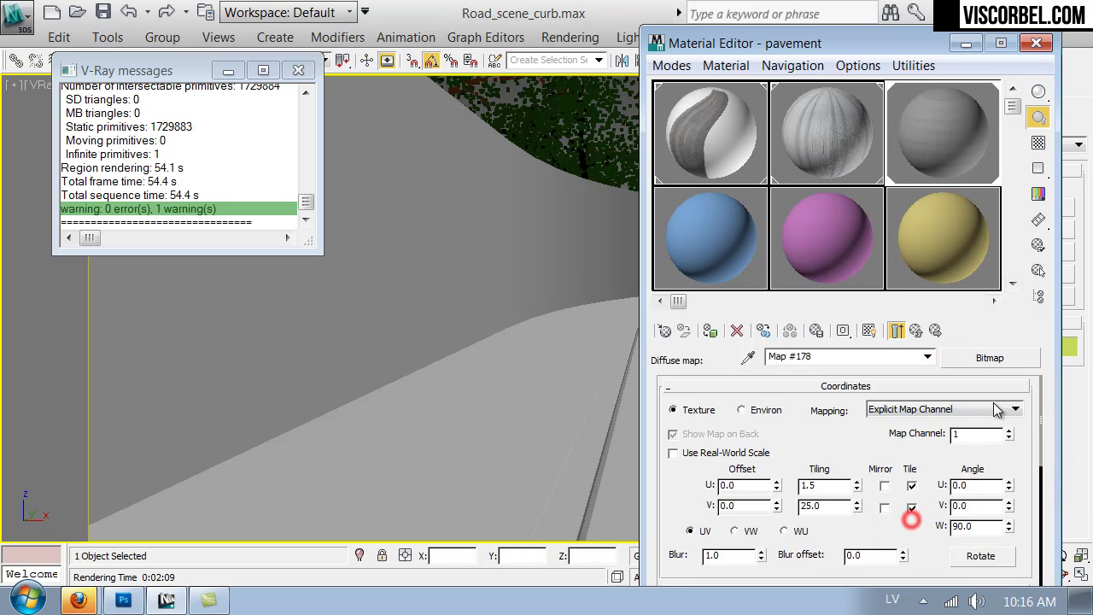
click(1003, 355)
click(576, 509)
scroll(588, 508, down, 6)
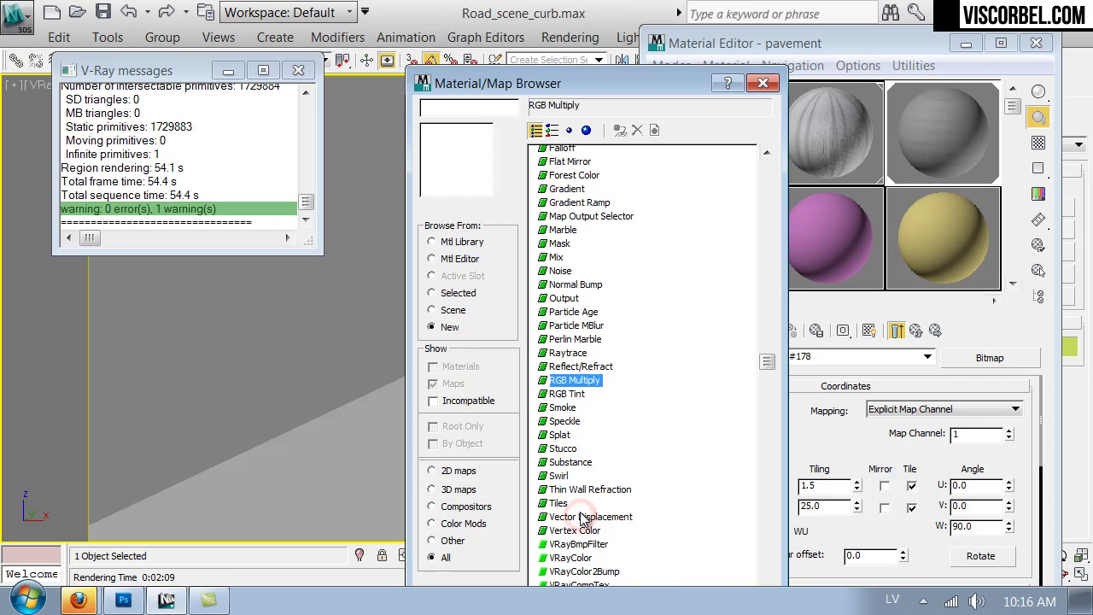
double_click(578, 471)
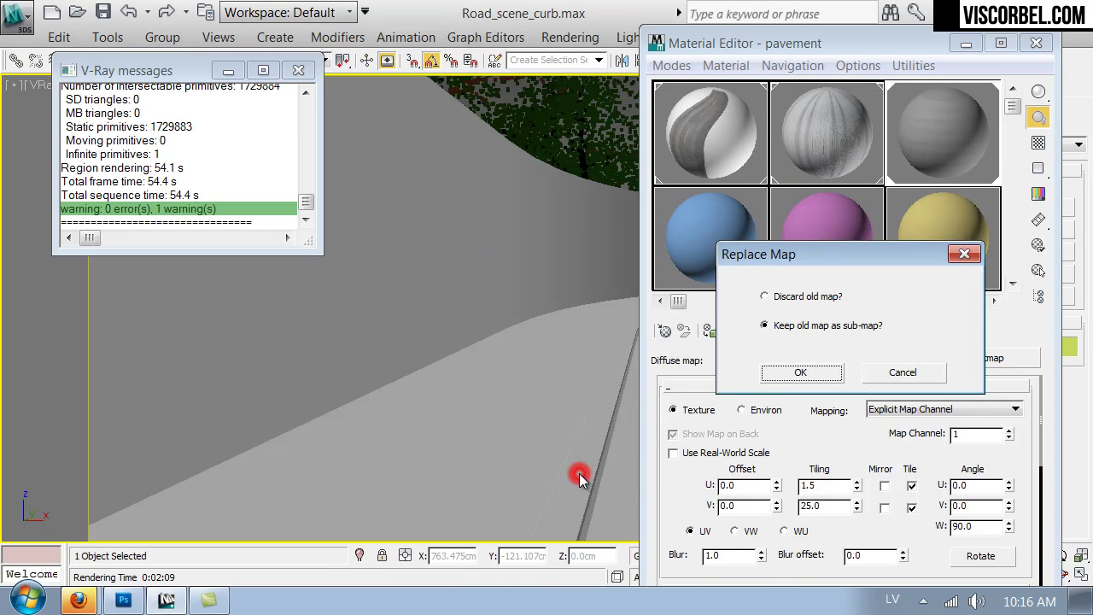
click(800, 370)
Copy the pavement_diffuse.png map from VRayDirt's radius slot to its unoccluded color slot and clear the radius slot.
drag(729, 473, 745, 426)
scroll(746, 427, down, 5)
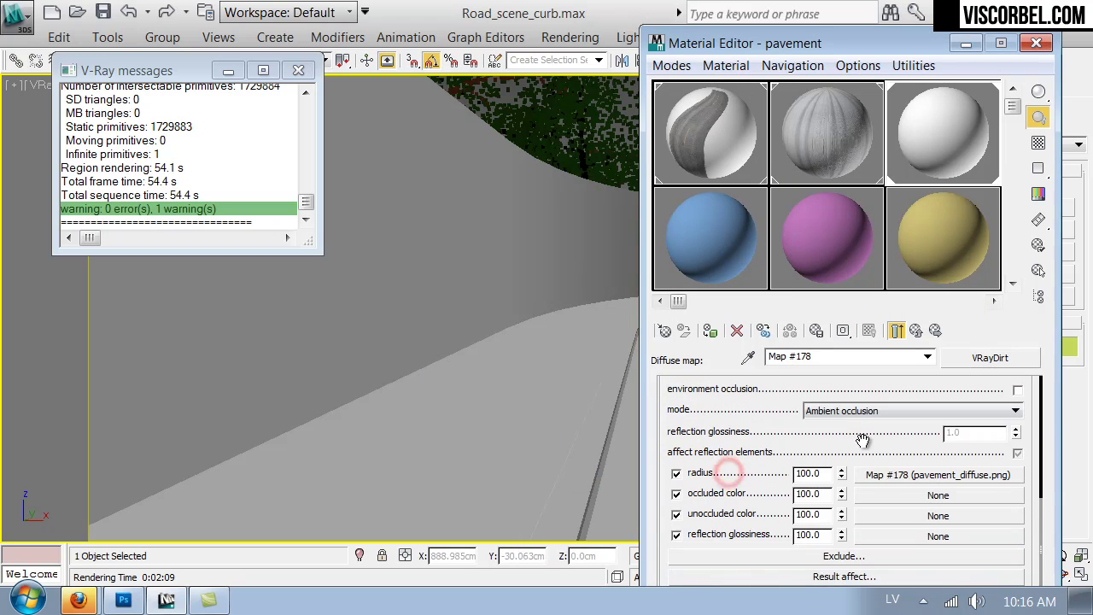
drag(879, 474, 867, 513)
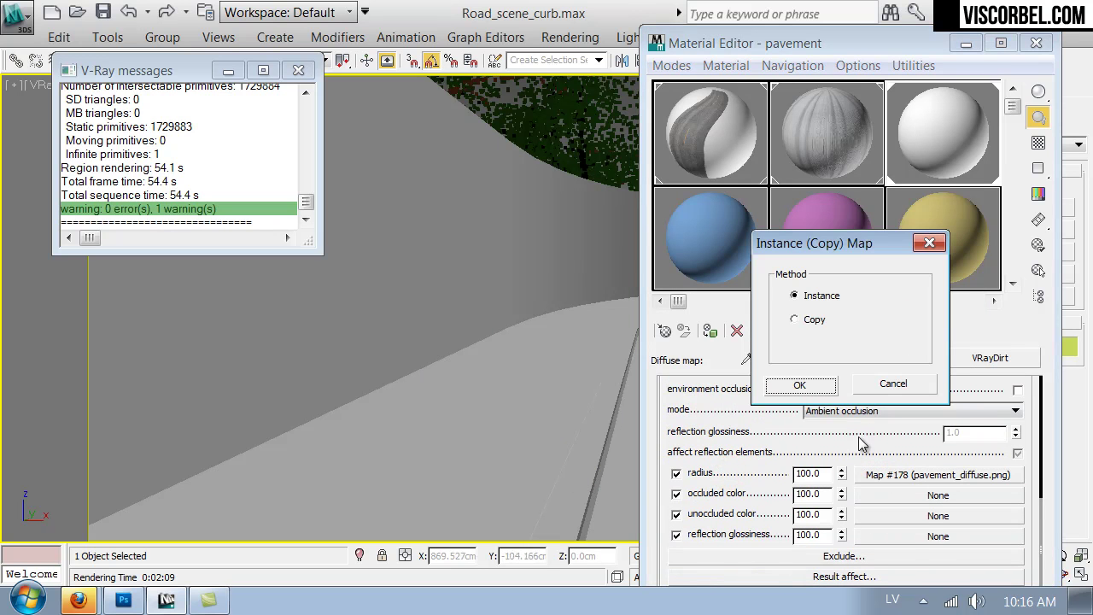
click(795, 318)
click(800, 386)
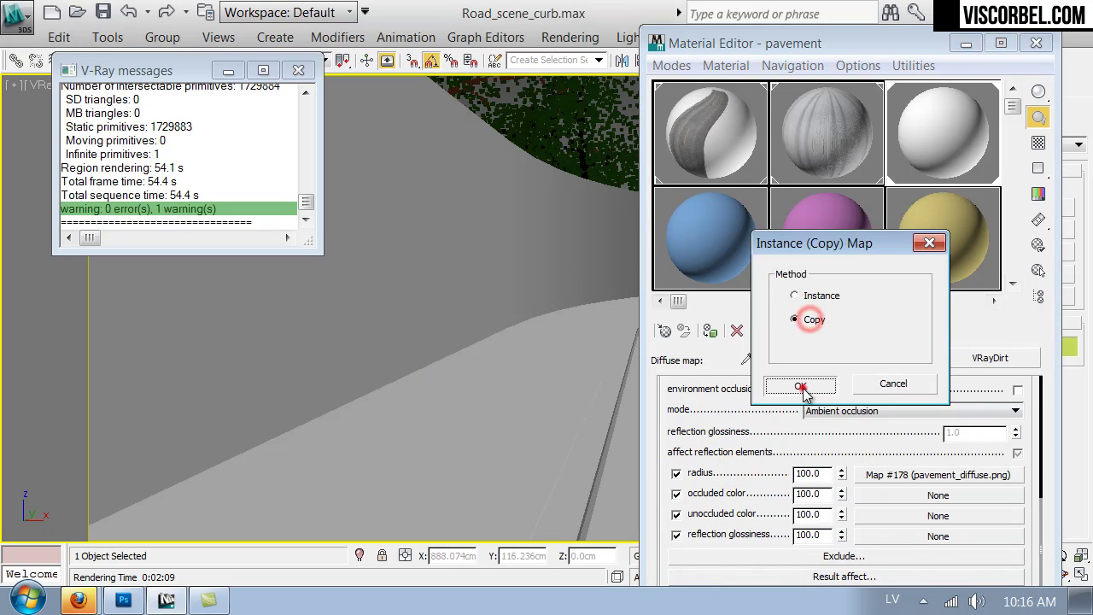
right_click(878, 474)
click(889, 385)
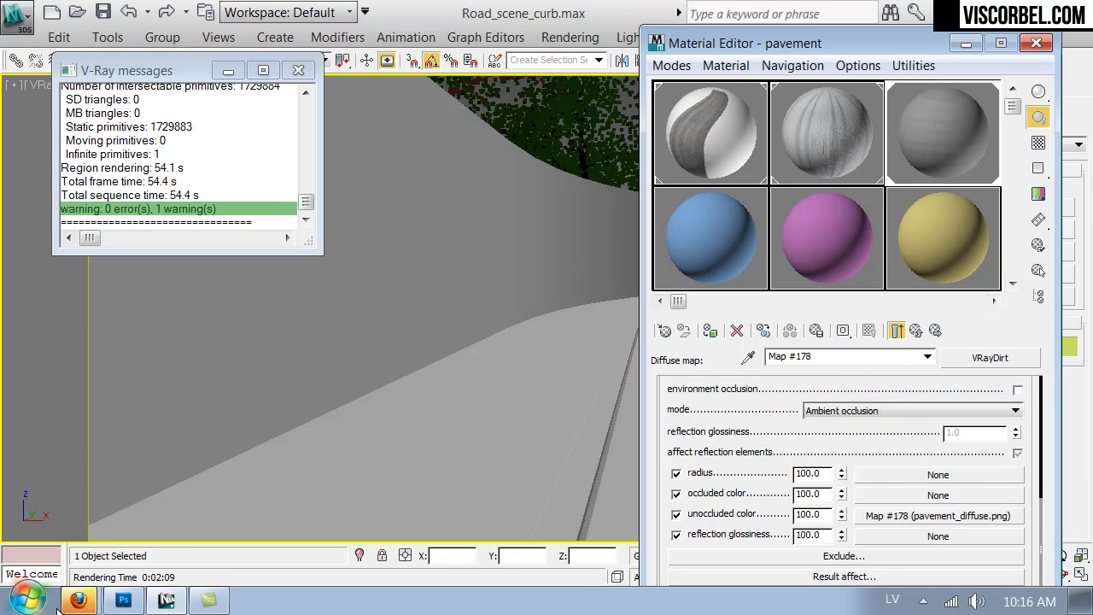
Assign a new Bitmap map to VRayDirt's radius slot, leaving its image file unchosen.
click(884, 480)
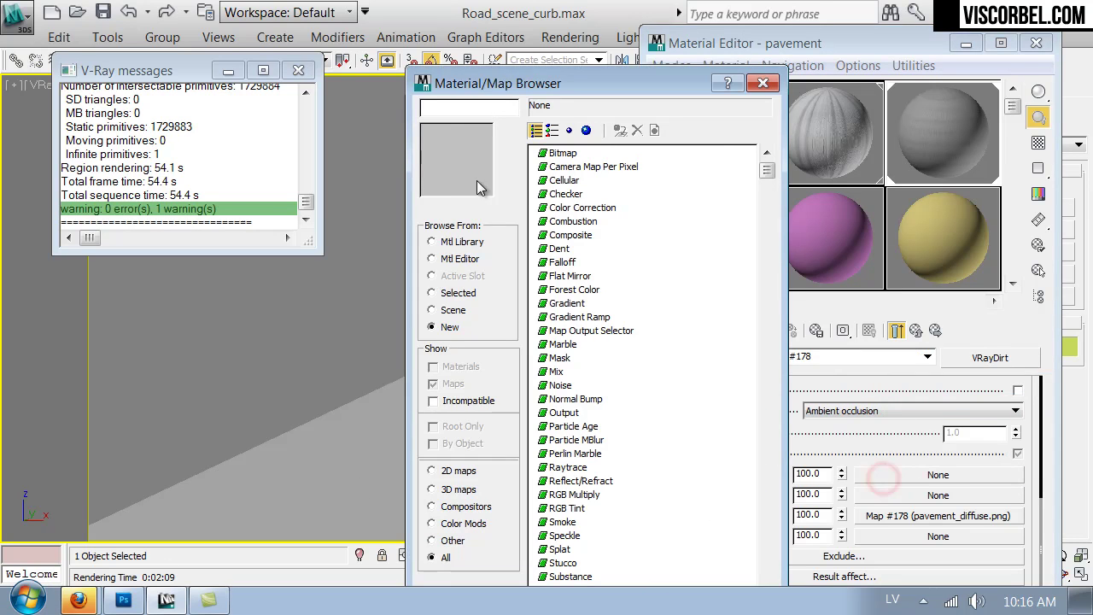
double_click(560, 152)
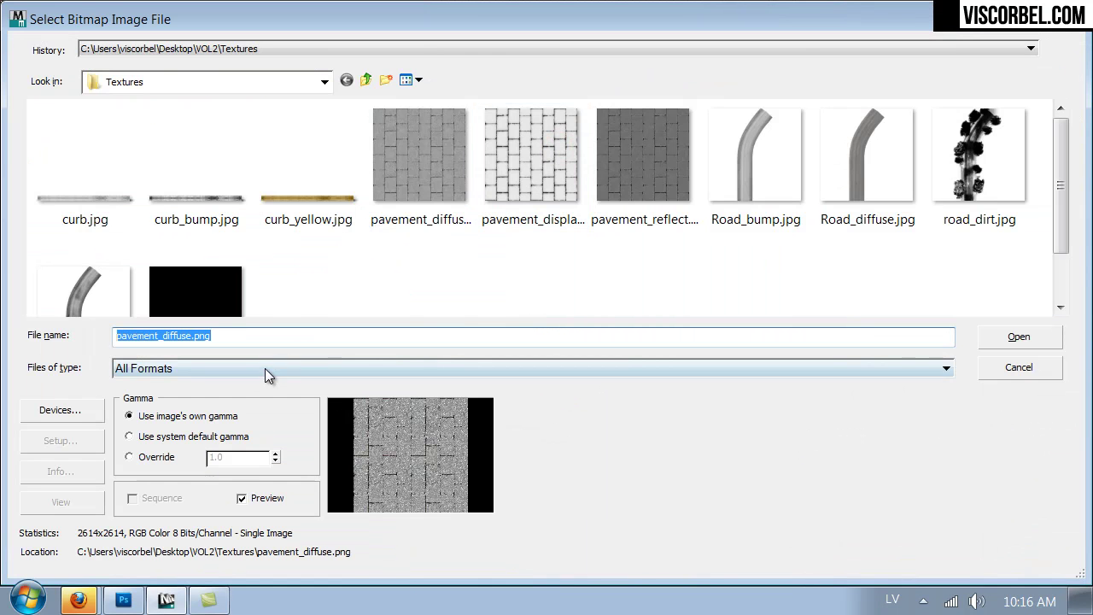
click(273, 368)
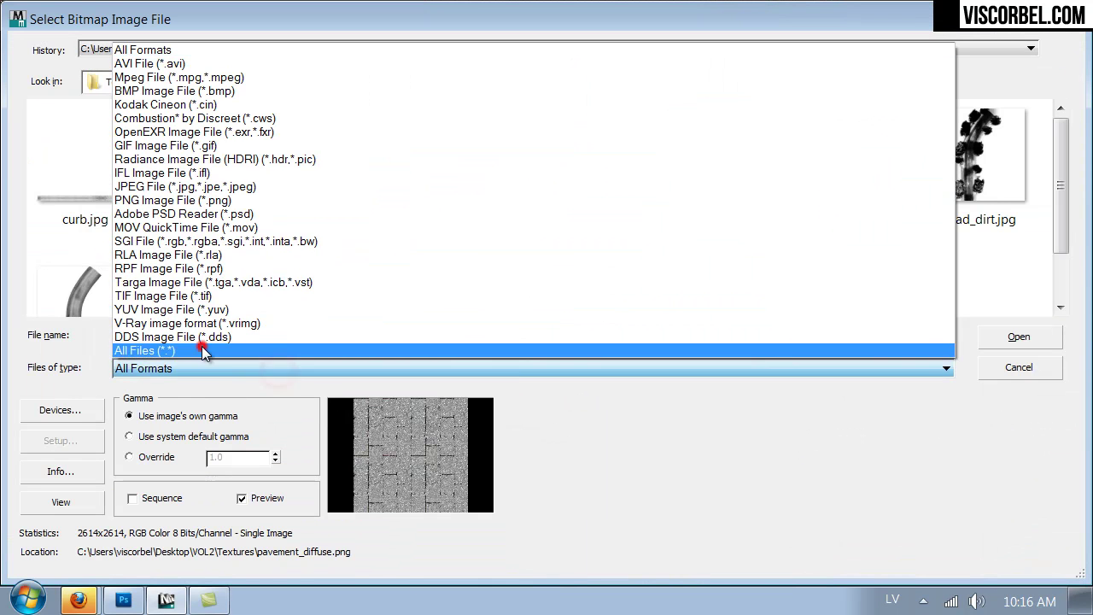
click(201, 350)
click(420, 264)
click(1009, 366)
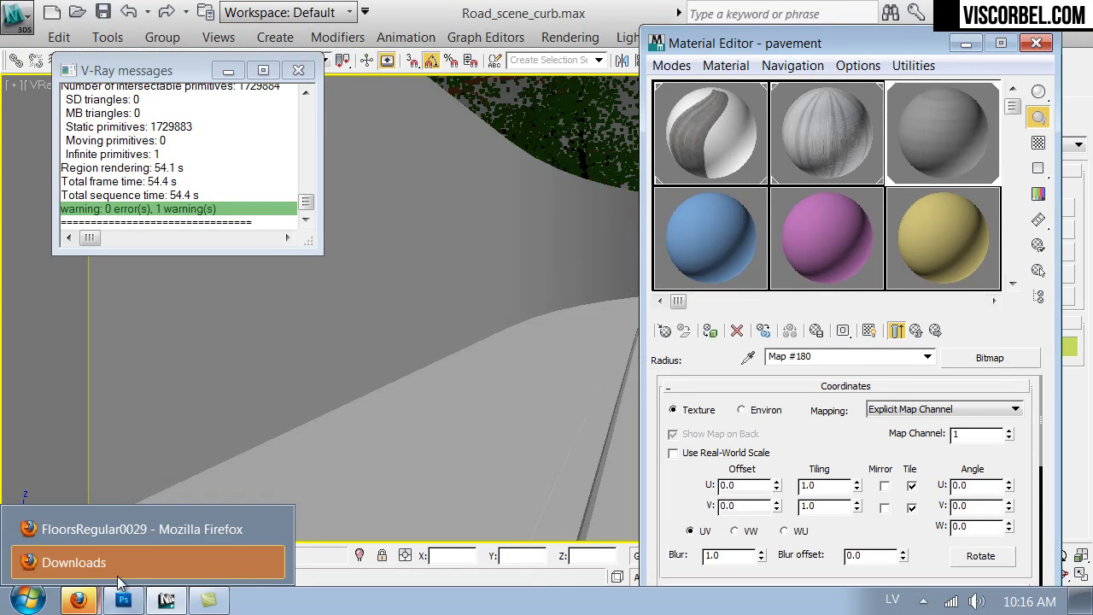
Switch to the CG Textures site in Firefox, search for "old" and look through the results for a worn surface.
click(79, 600)
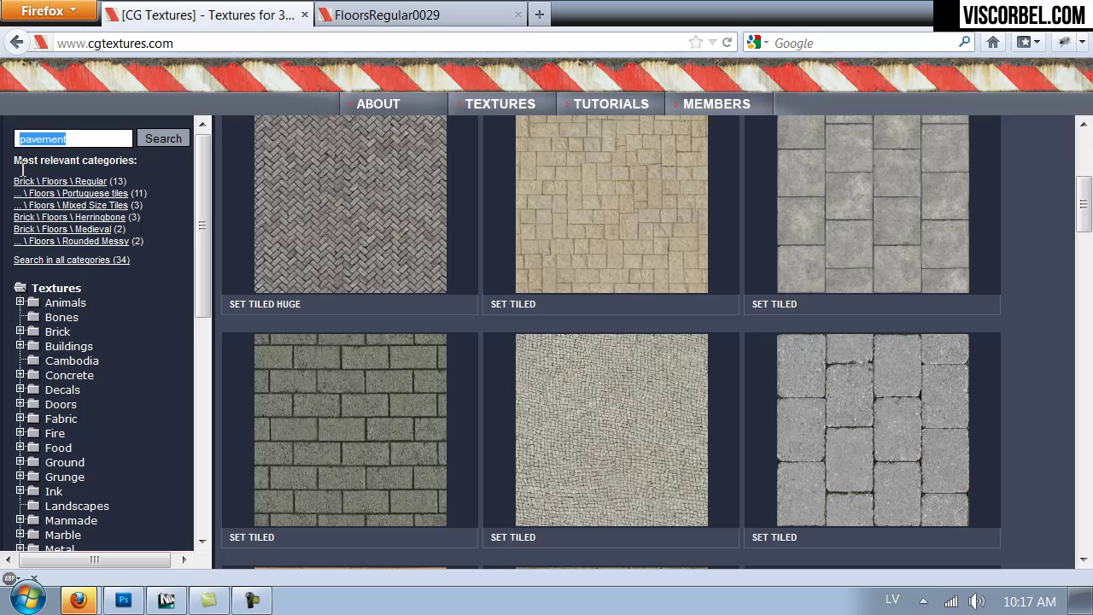
text(old)
key(Return)
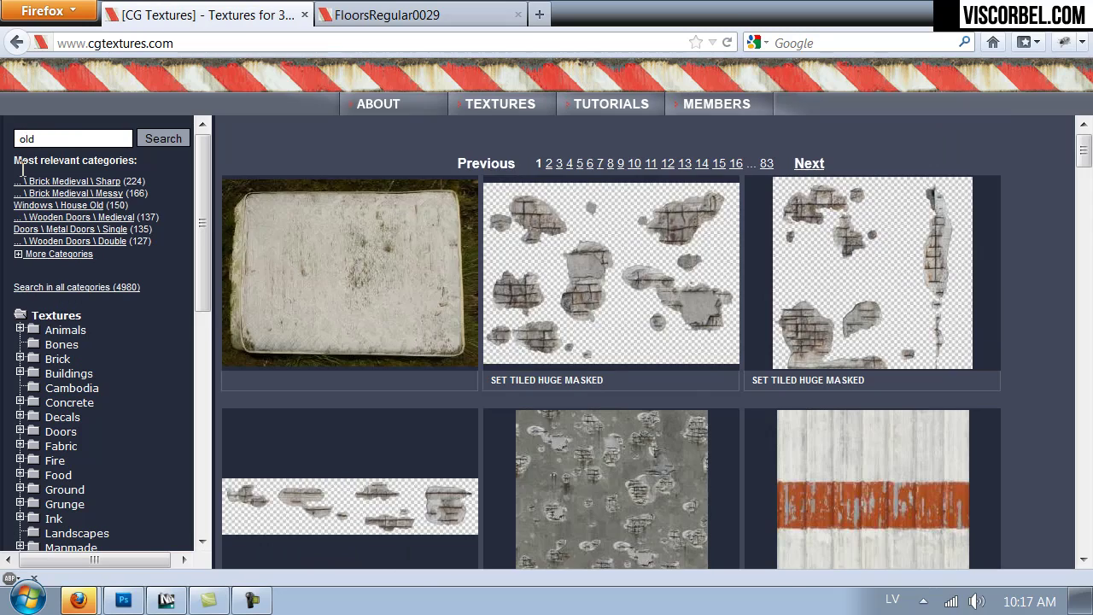
scroll(744, 322, down, 1)
scroll(742, 308, down, 15)
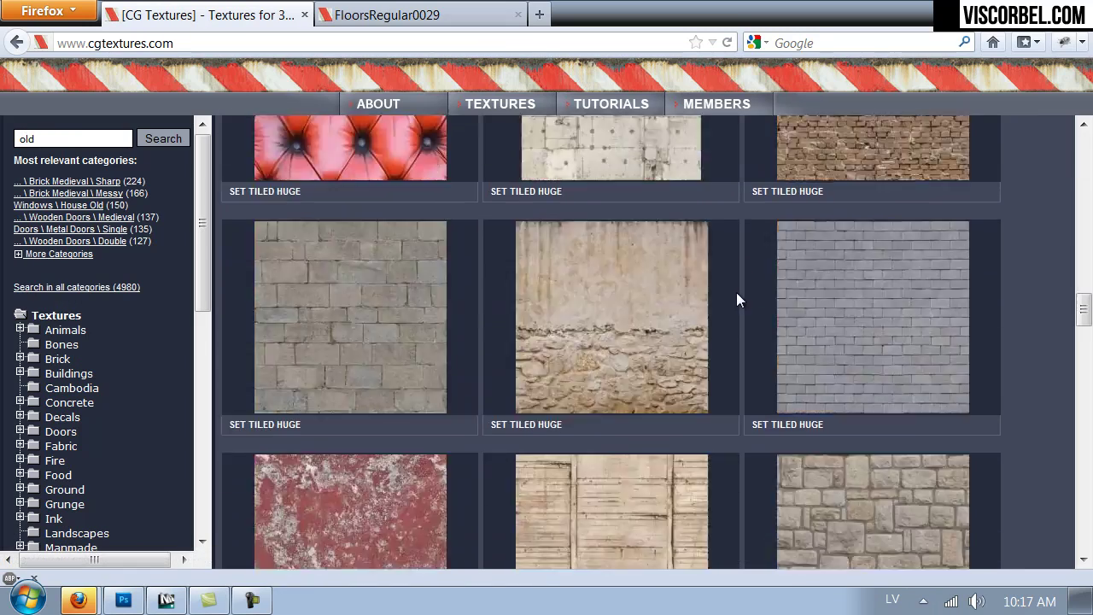
scroll(733, 292, down, 10)
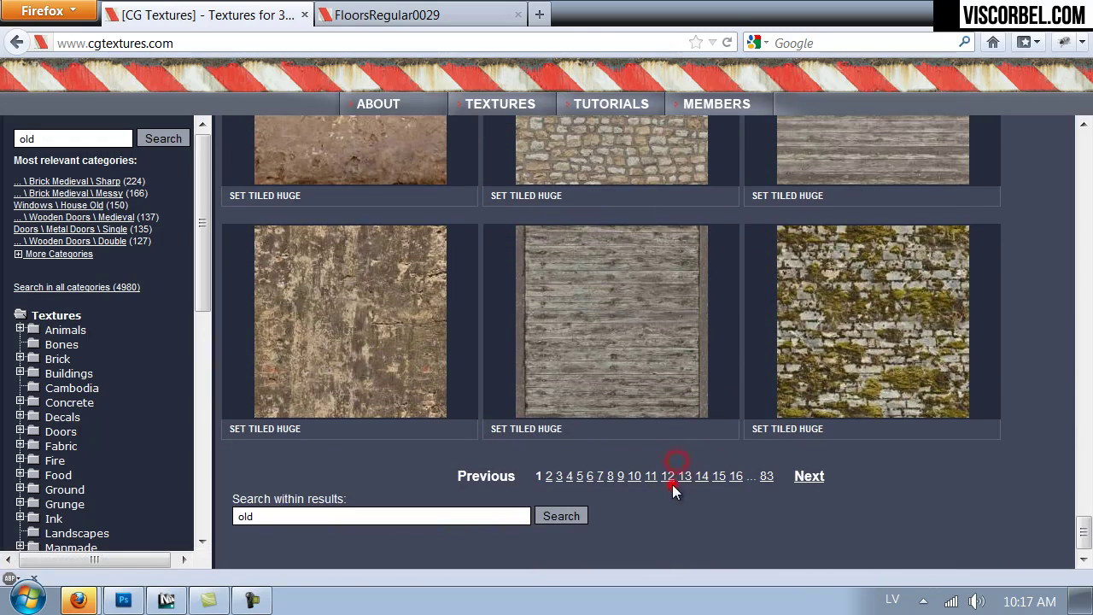
Open the ConcreteWornPaint0086 texture page and download the large 3150x3150 tiled image, opening it in Adobe Photoshop.
mouse_move(333, 366)
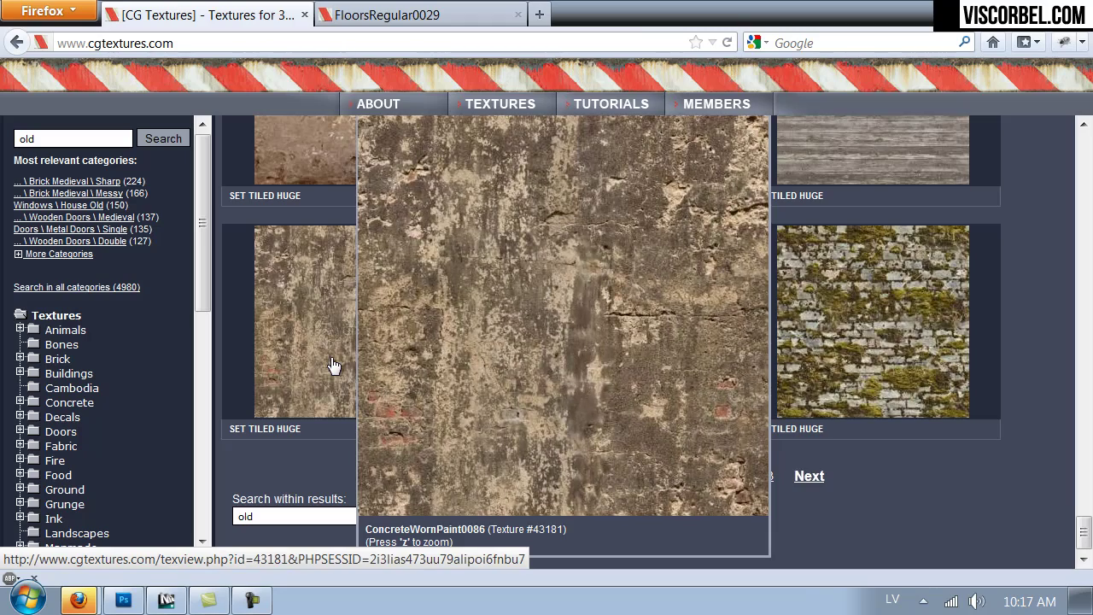
scroll(420, 446, up, 3)
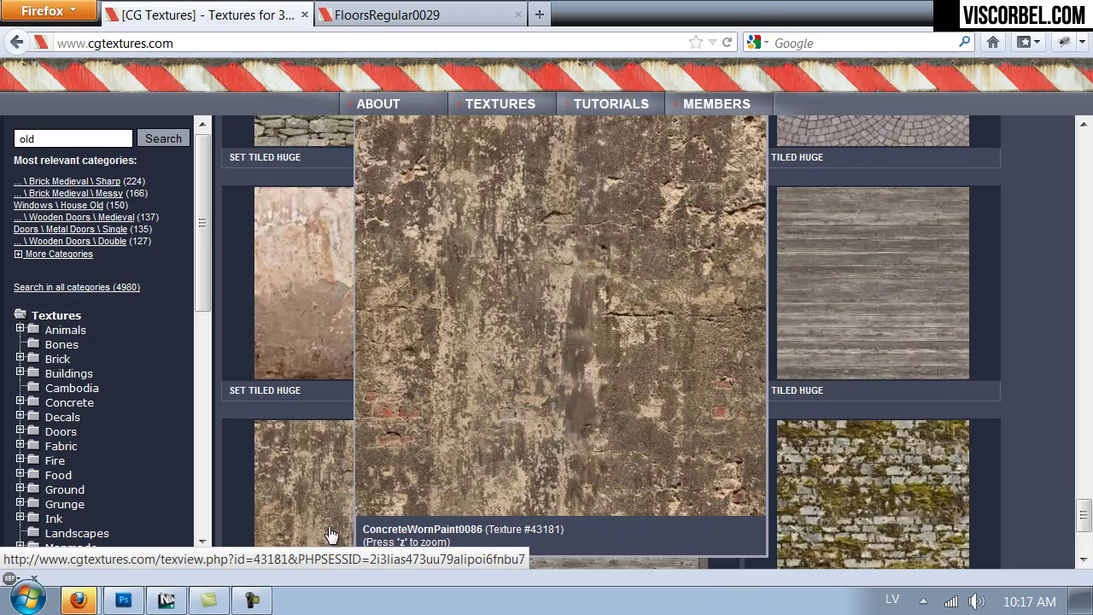
click(331, 535)
scroll(522, 215, down, 3)
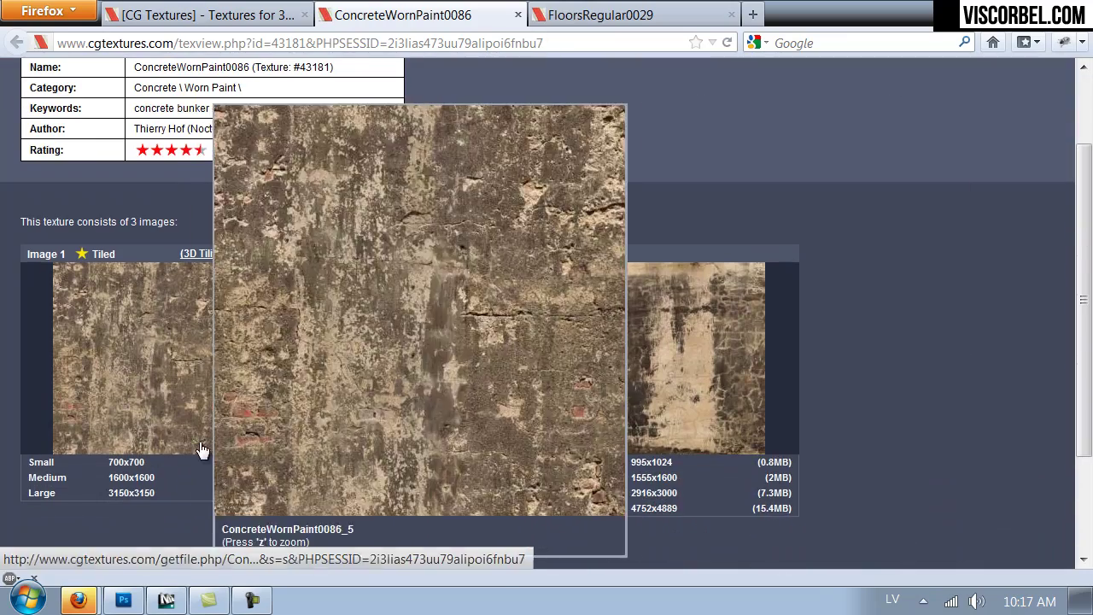
click(128, 495)
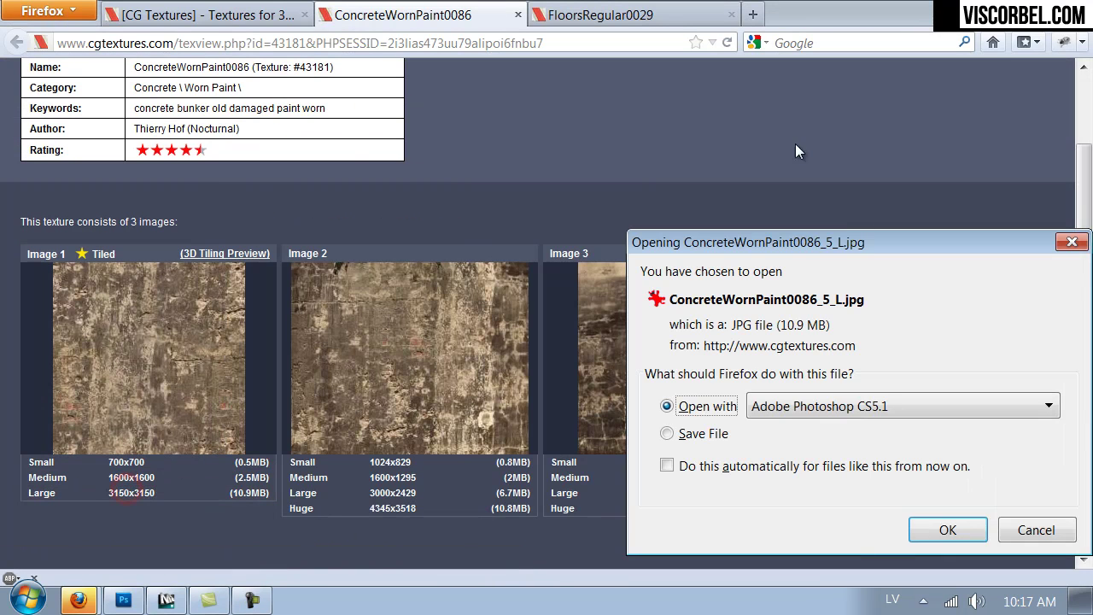
click(948, 526)
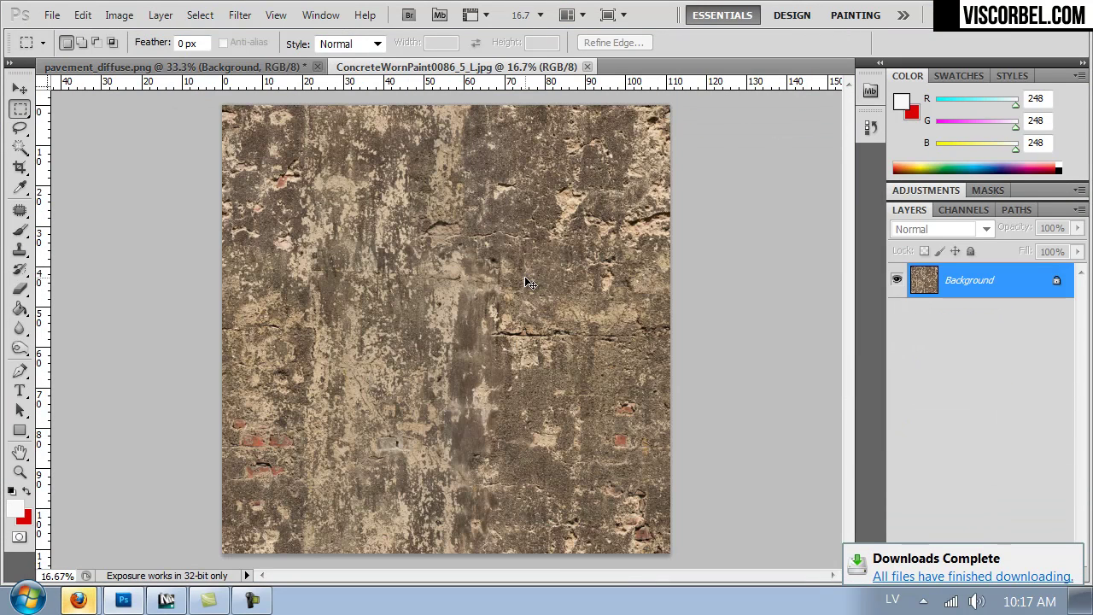
Desaturate the concrete texture with Hue/Saturation by setting Saturation to -100.
key(ctrl+u)
drag(689, 315, 630, 324)
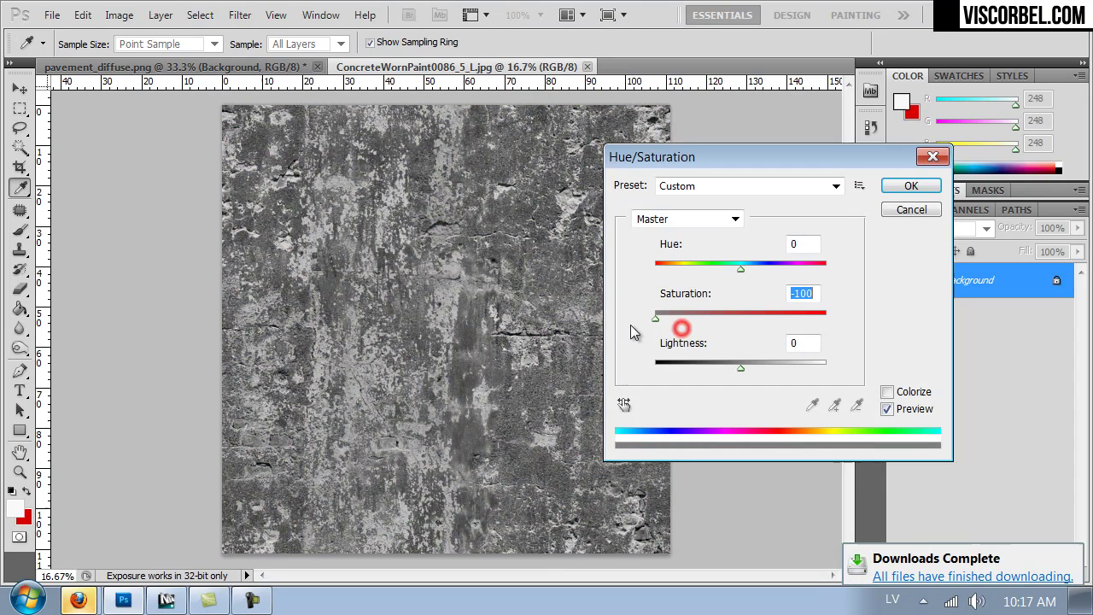
click(913, 183)
Apply Levels to the texture with a black input of about 100 and a strongly lowered white input for harsh contrast.
key(ctrl+l)
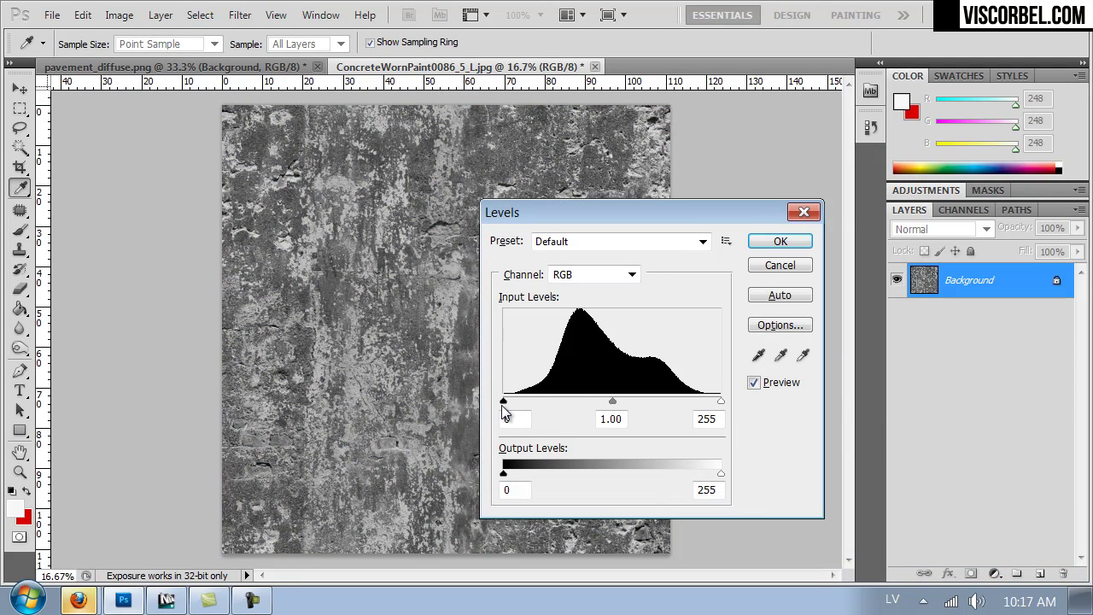
drag(510, 402, 589, 401)
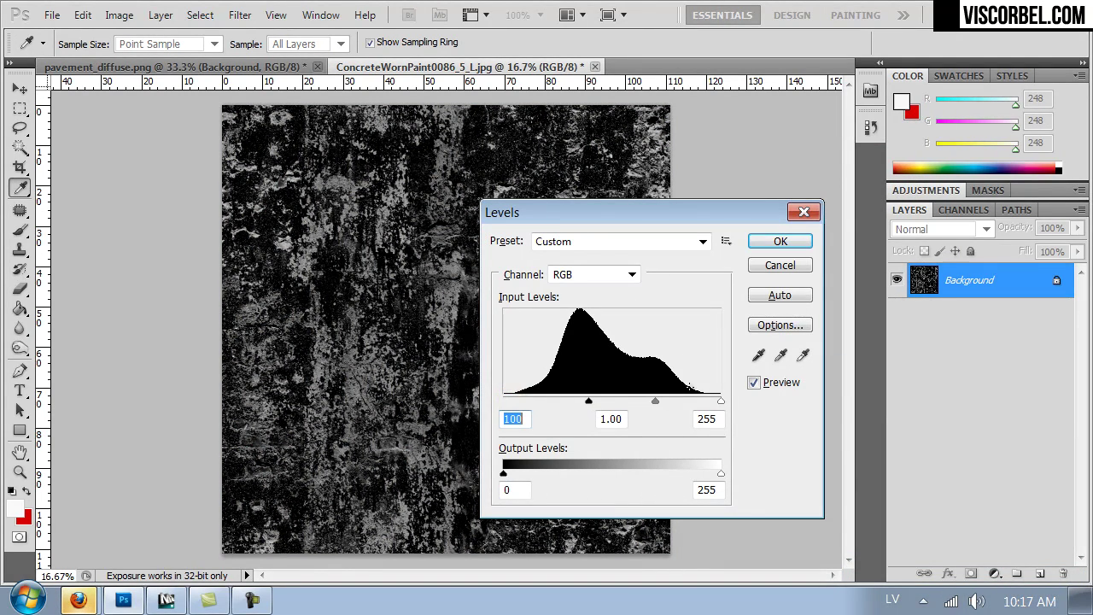
drag(725, 399, 616, 394)
click(781, 240)
key(m)
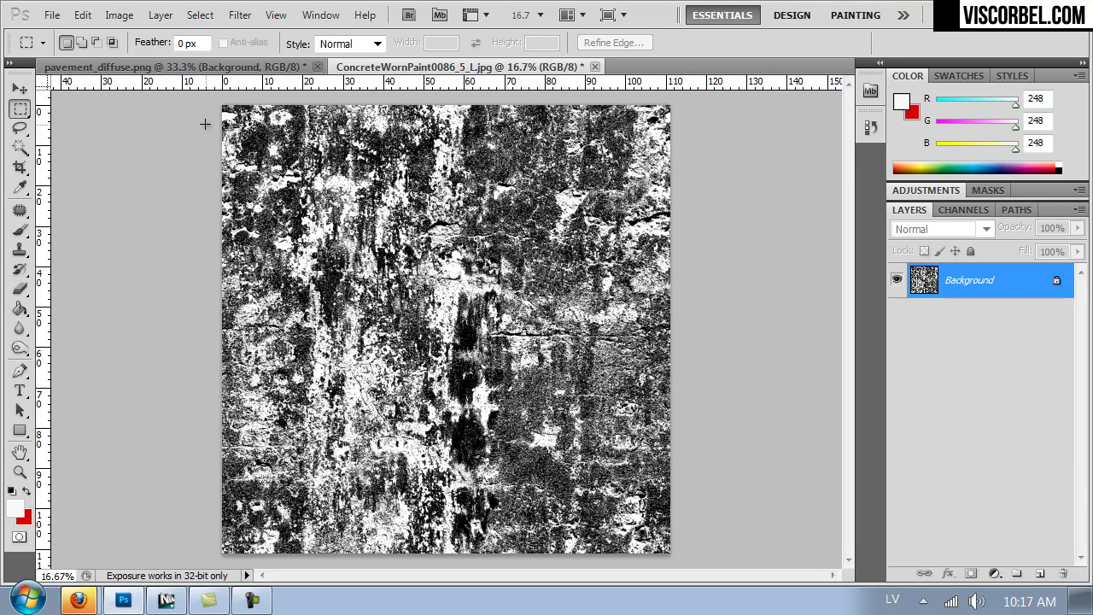
Apply an S-shaped RGB curve to the texture, with the upper point at input 107, output 136 and a lowered shadow point.
click(120, 15)
click(155, 65)
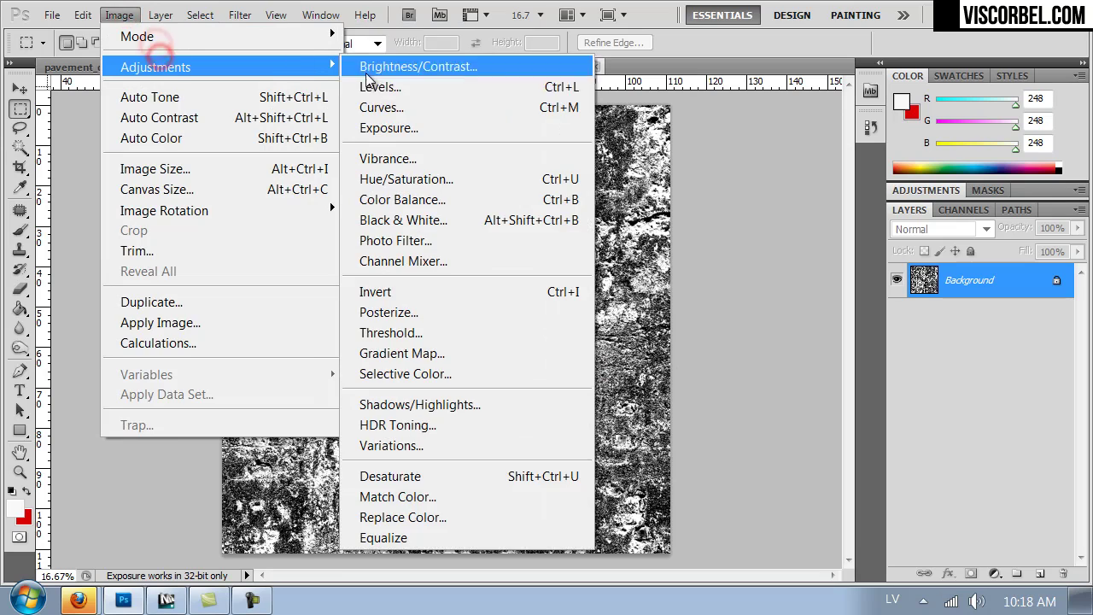
click(386, 106)
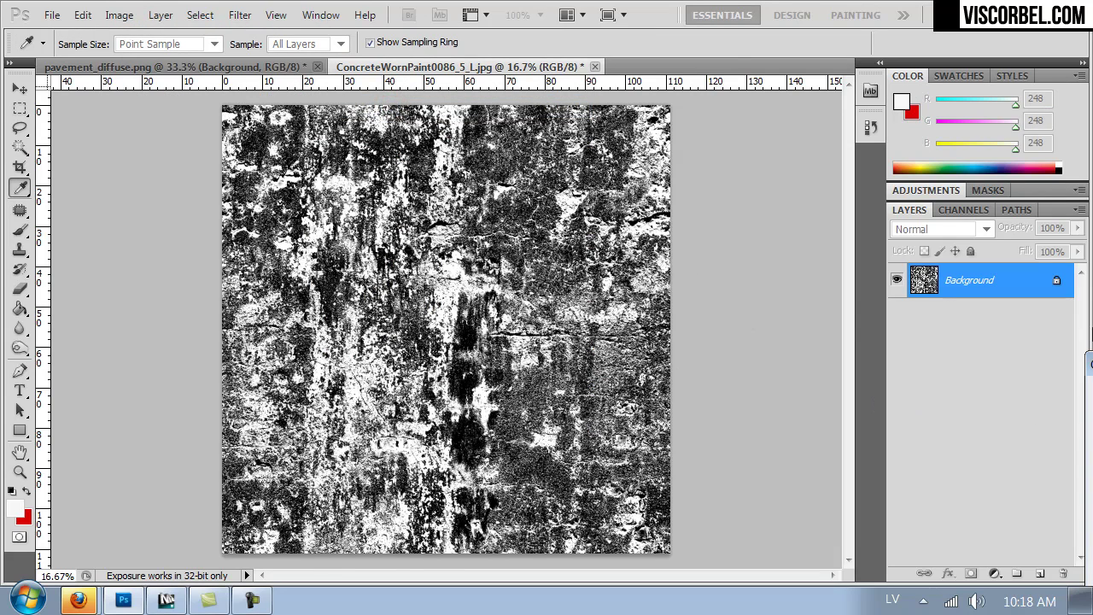
drag(852, 290, 810, 263)
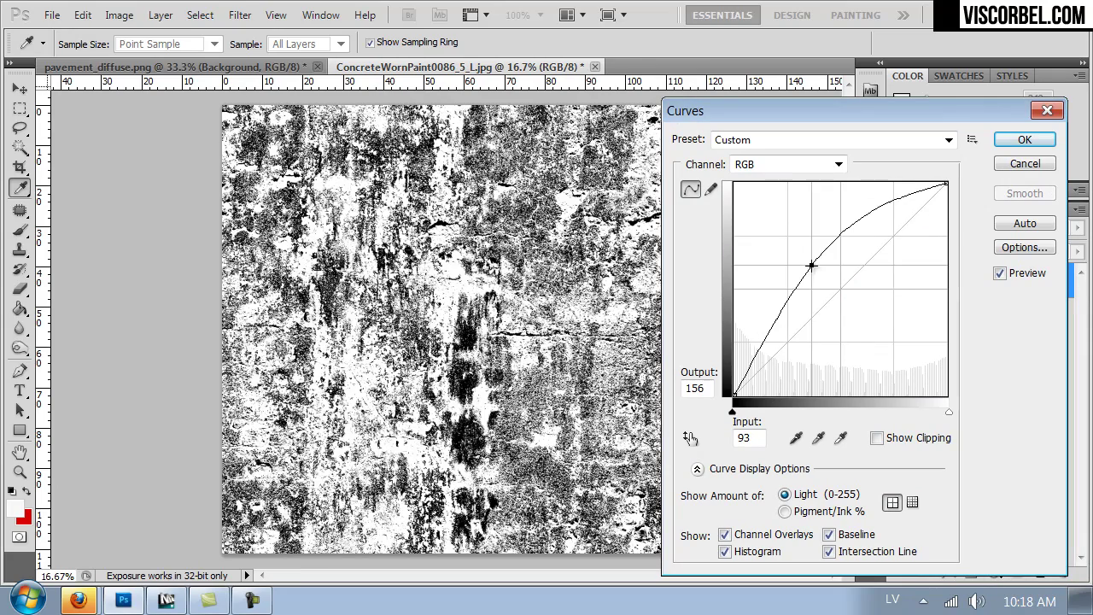
drag(772, 341, 786, 368)
drag(812, 266, 822, 282)
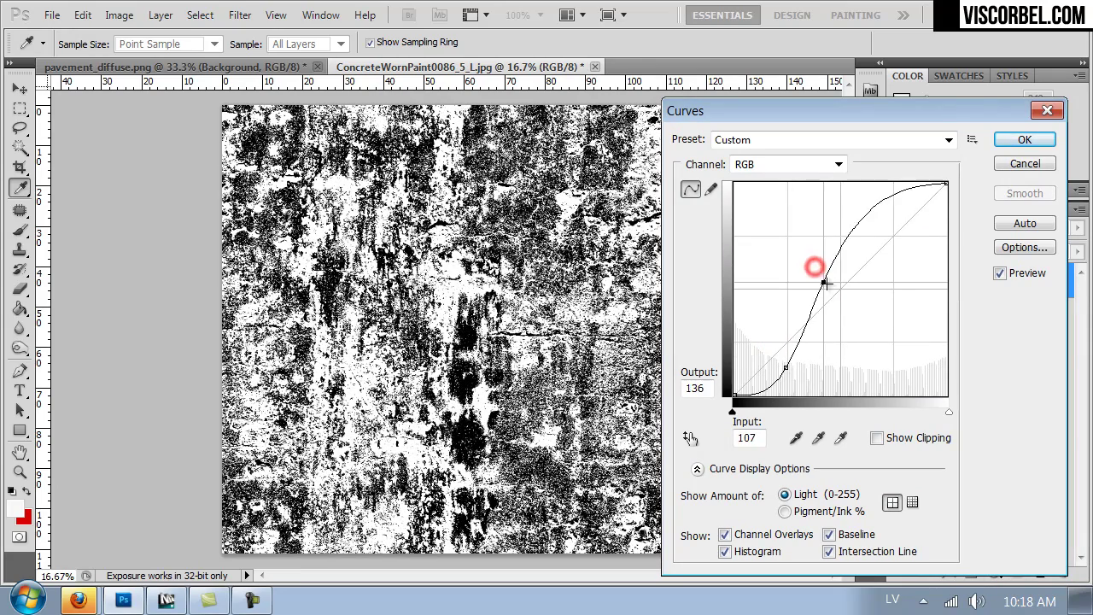
drag(785, 366, 795, 371)
click(1024, 140)
Apply the Offset filter to the black-and-white texture to bring its outer edges into the image.
click(240, 15)
mouse_move(342, 439)
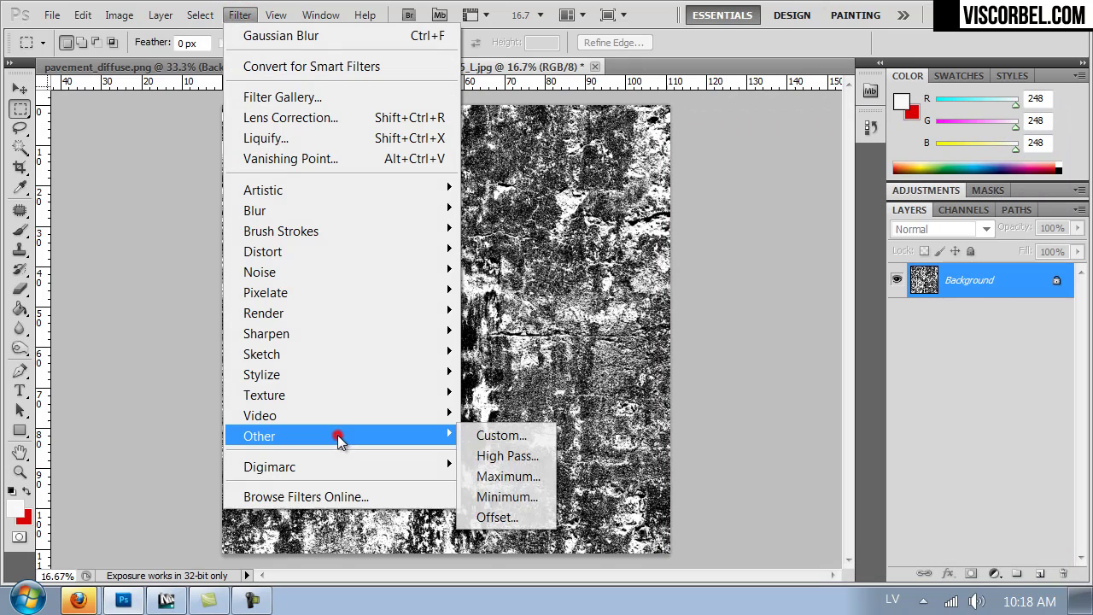
click(501, 515)
click(807, 412)
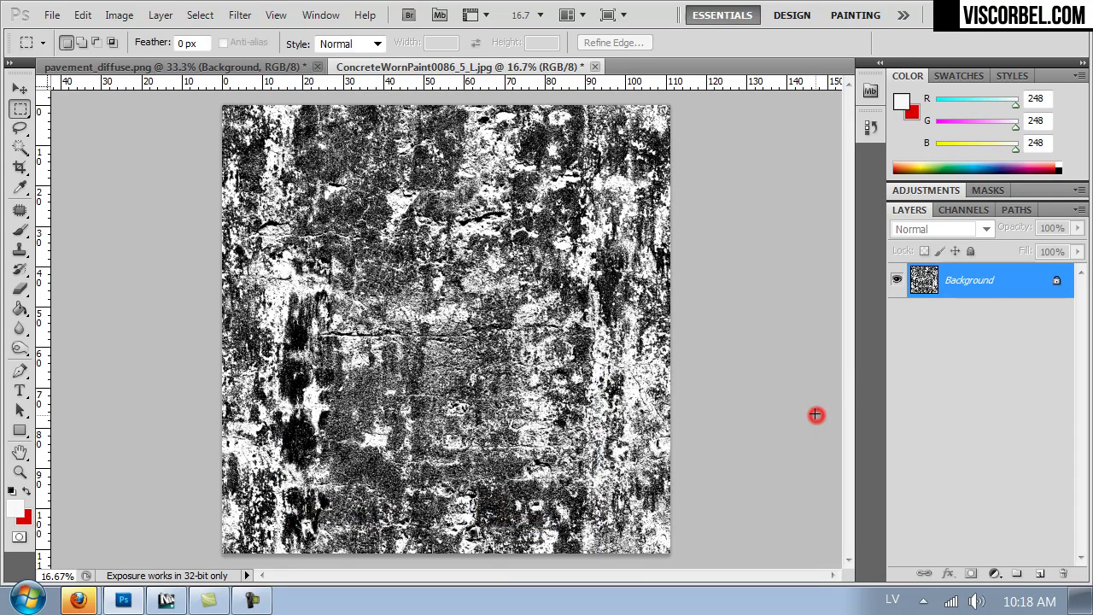
Save the texture as a non-interlaced PNG named dirt in the desktop's VOL2\Textures folder.
key(ctrl+shift+s)
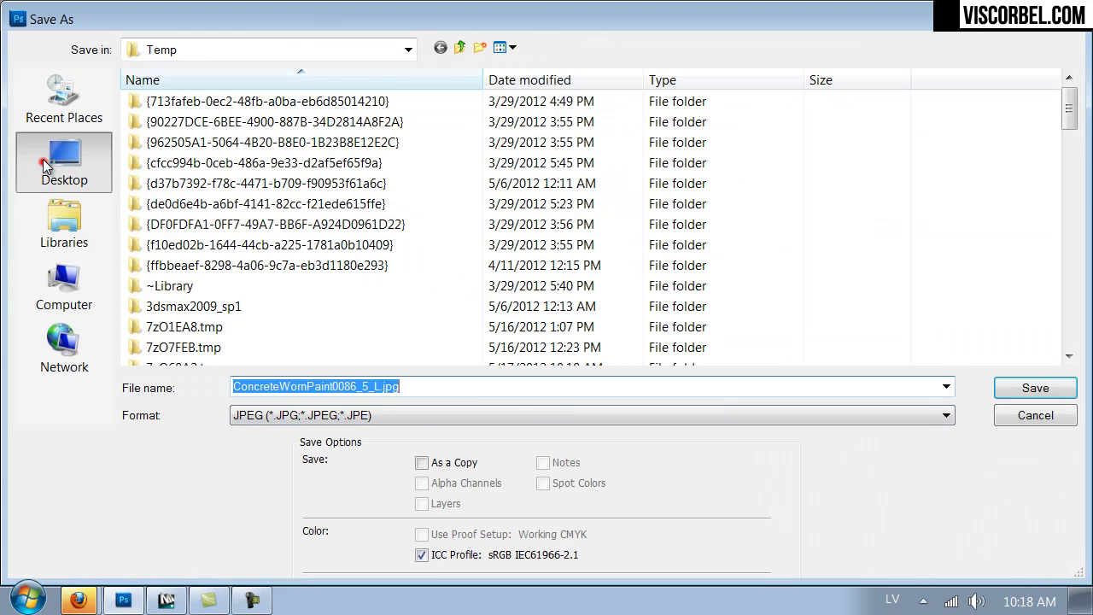
click(43, 161)
double_click(217, 106)
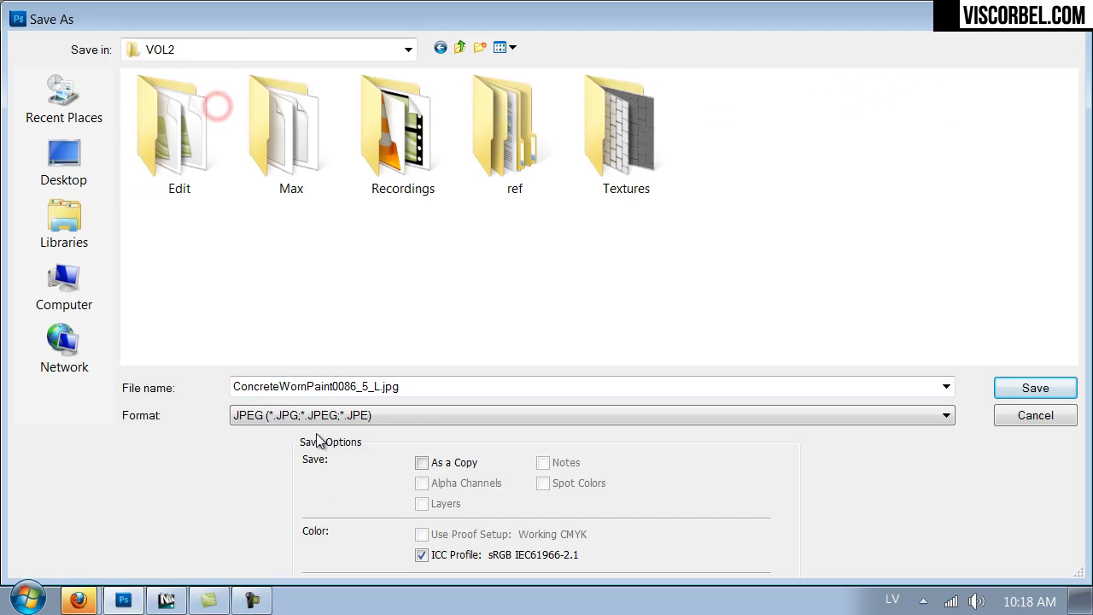
double_click(617, 154)
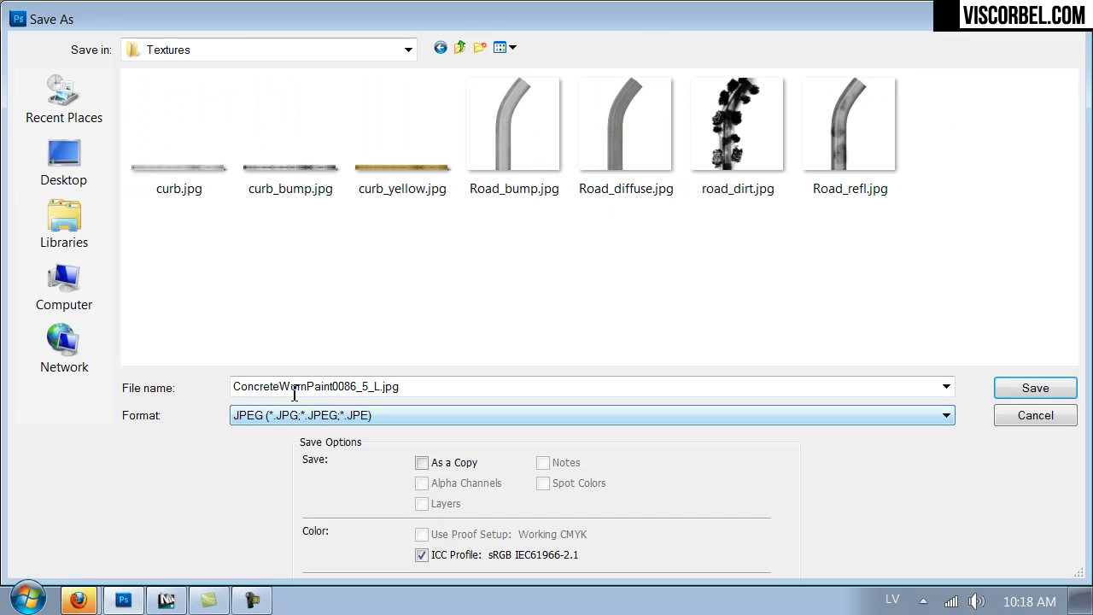
double_click(290, 389)
click(293, 416)
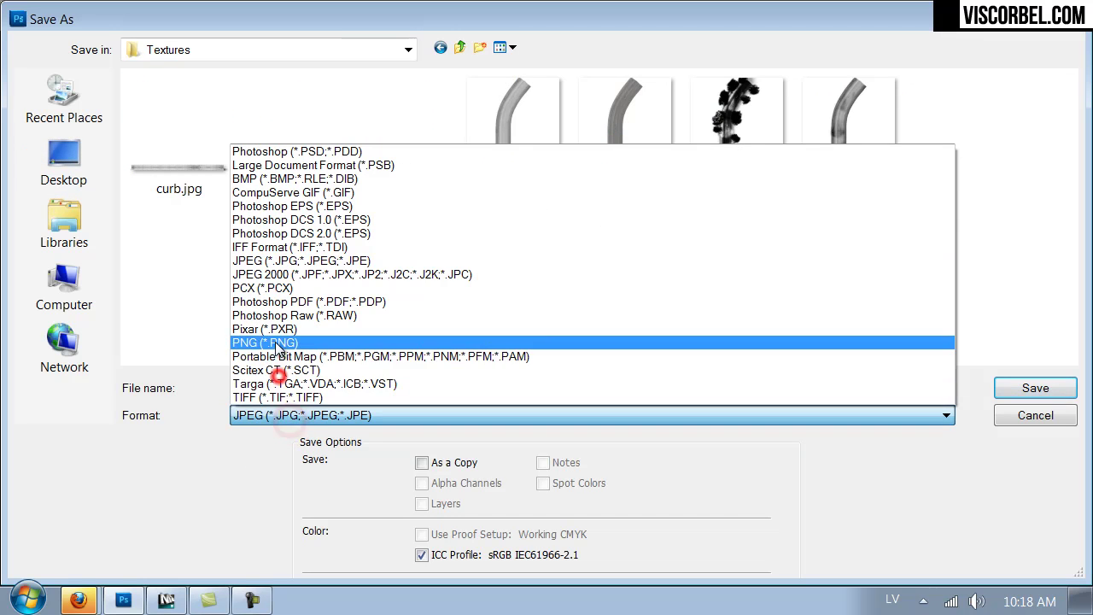
click(277, 342)
double_click(278, 381)
click(278, 382)
double_click(277, 382)
text(d)
key(Return)
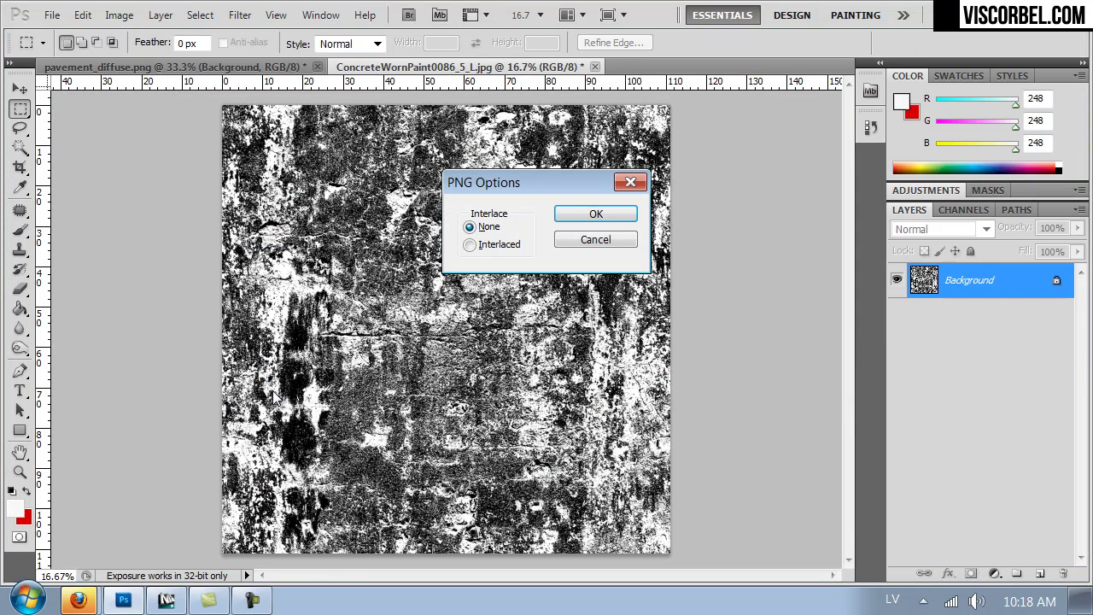
key(Return)
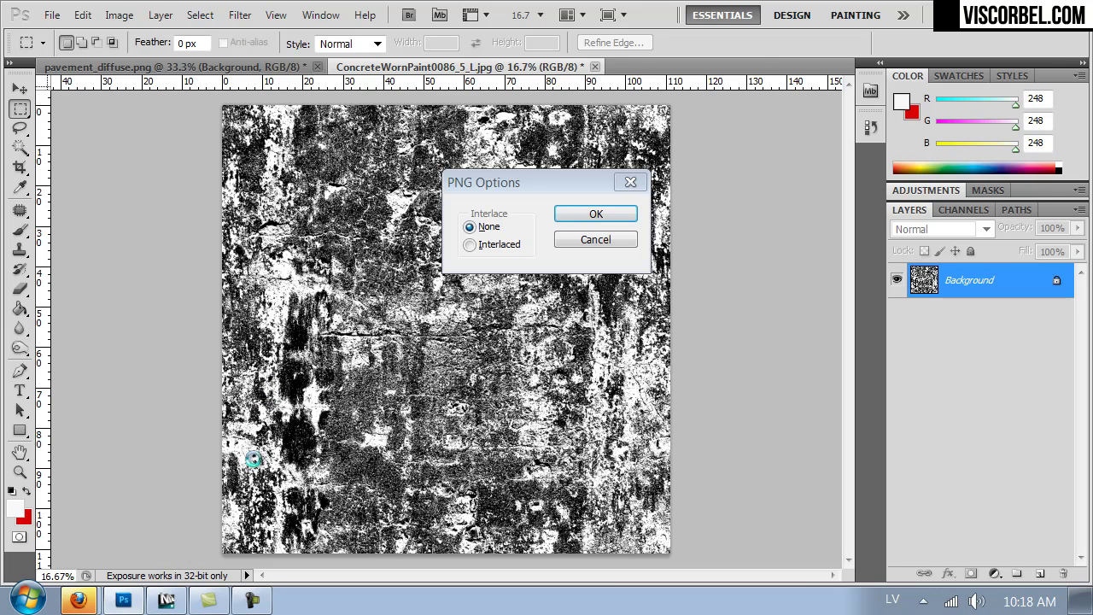
Switch to 3ds Max and load dirt.png from the Textures folder into the pavement's VRayDirt radius bitmap.
click(176, 604)
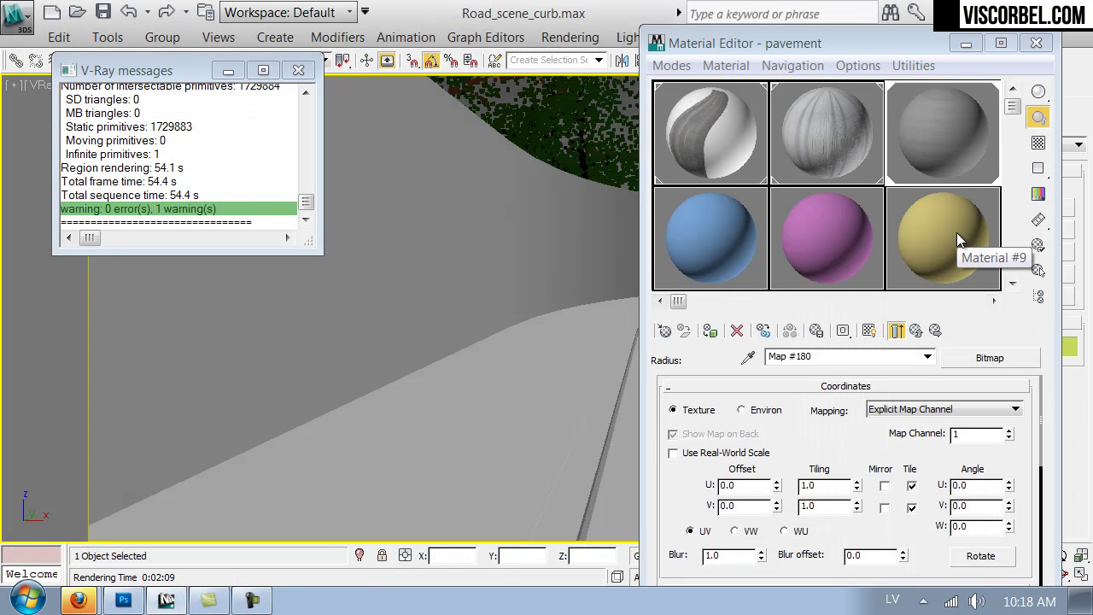
drag(846, 457, 863, 226)
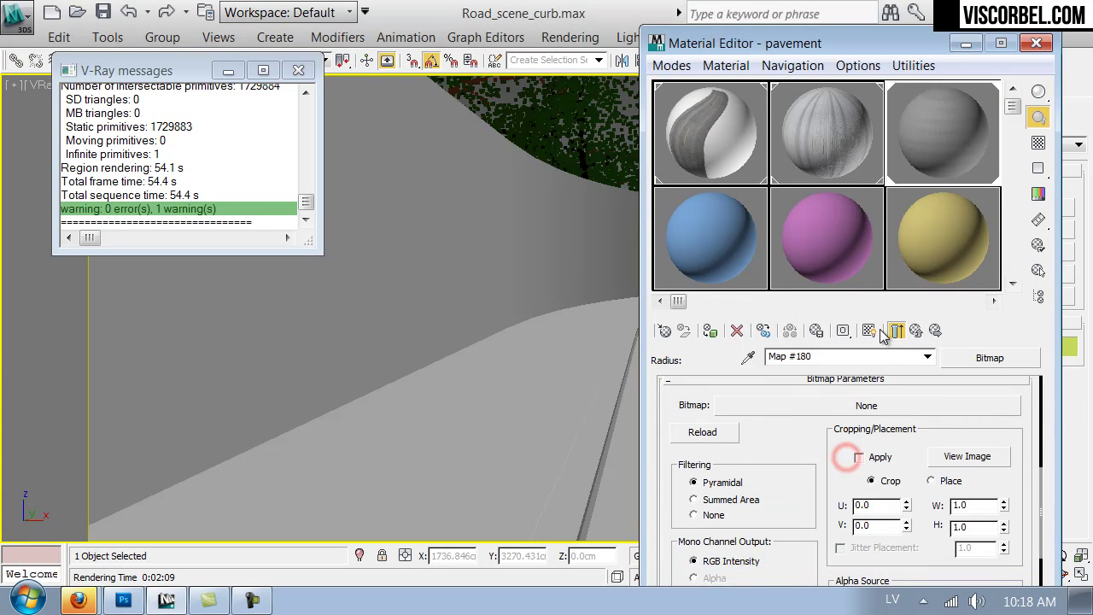
click(864, 405)
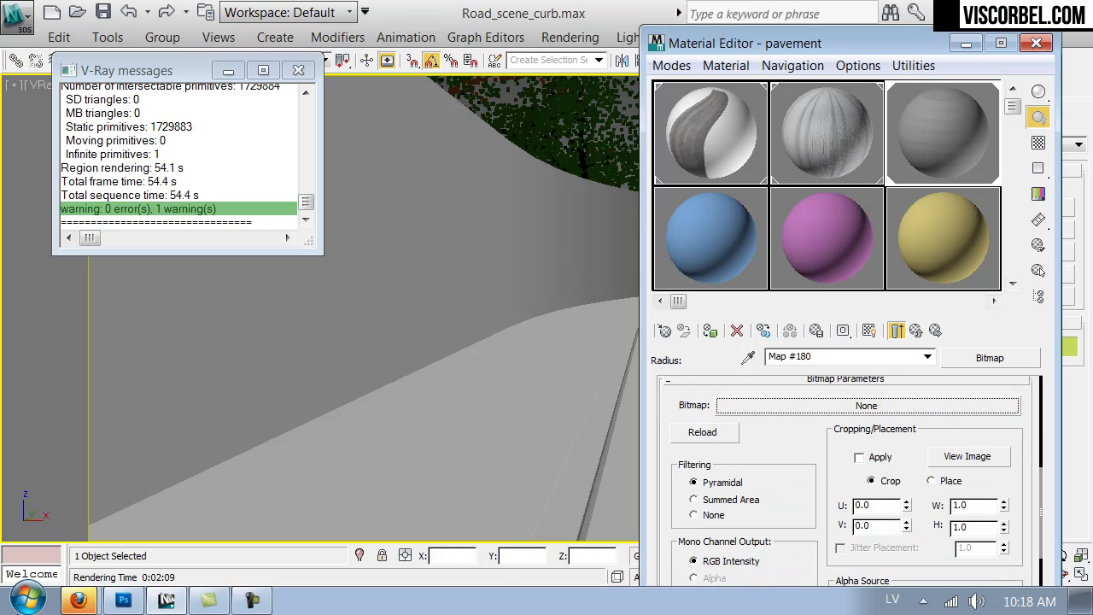
click(848, 405)
click(441, 181)
double_click(441, 181)
Show the dirt.png map on the sidewalk in the viewport and set its U tiling to 18.8.
click(870, 331)
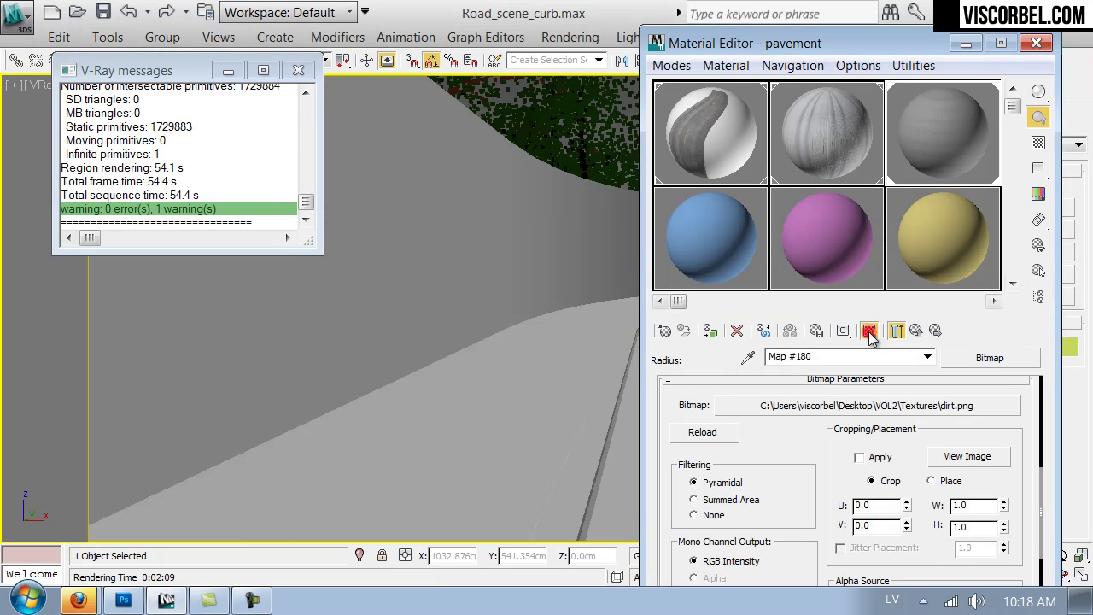
scroll(846, 478, down, 1)
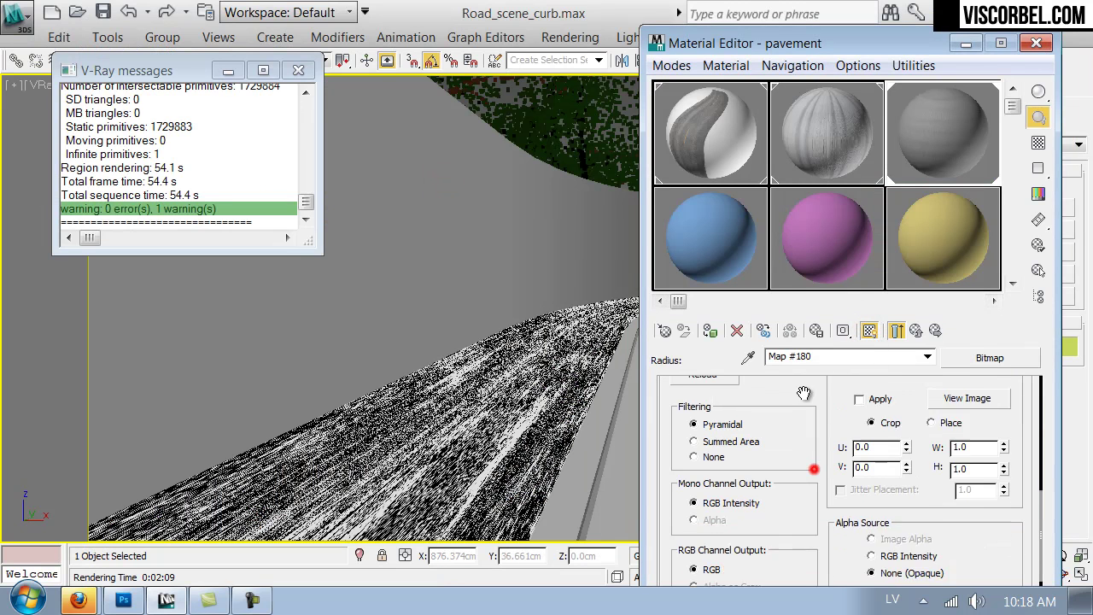
scroll(820, 465, up, 5)
drag(857, 469, 852, 389)
drag(855, 476, 853, 426)
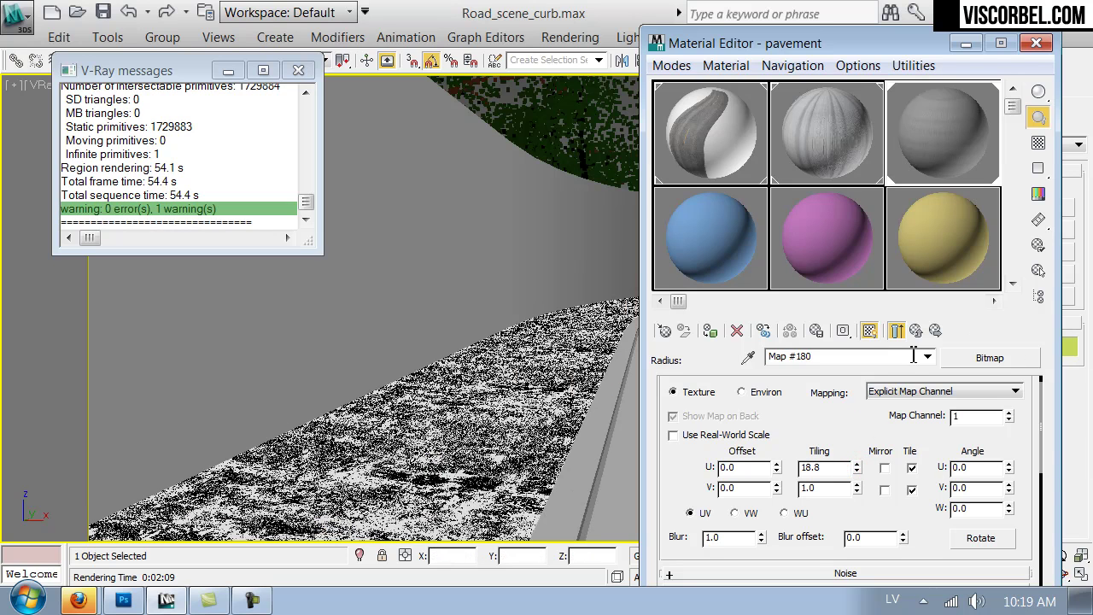
Set the dirt.png radius map's V tiling to 1.7 and close the Material Editor.
drag(857, 490, 855, 483)
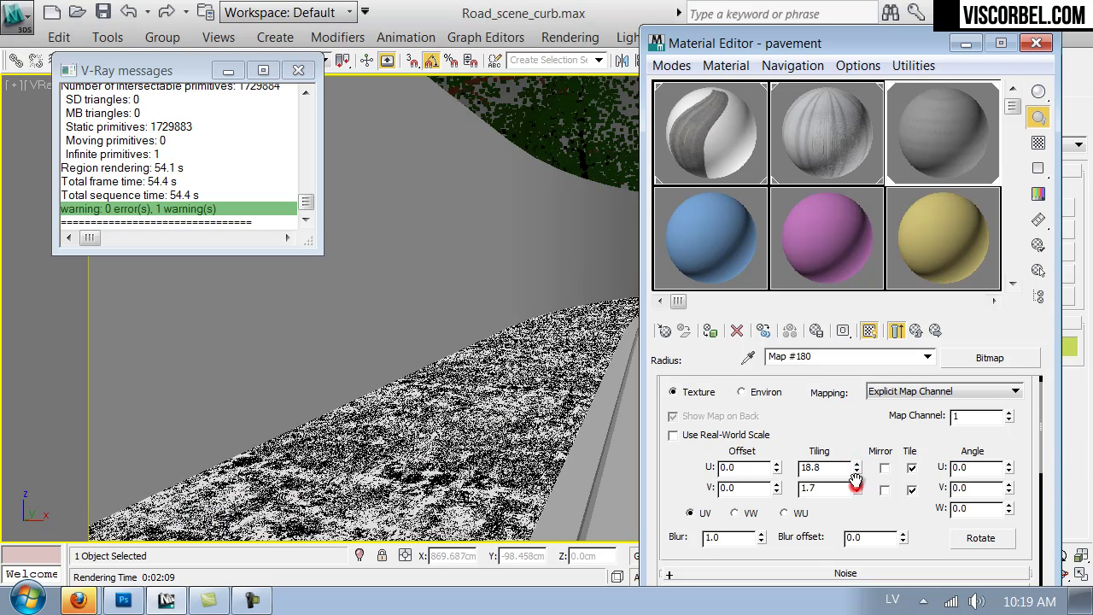
click(916, 331)
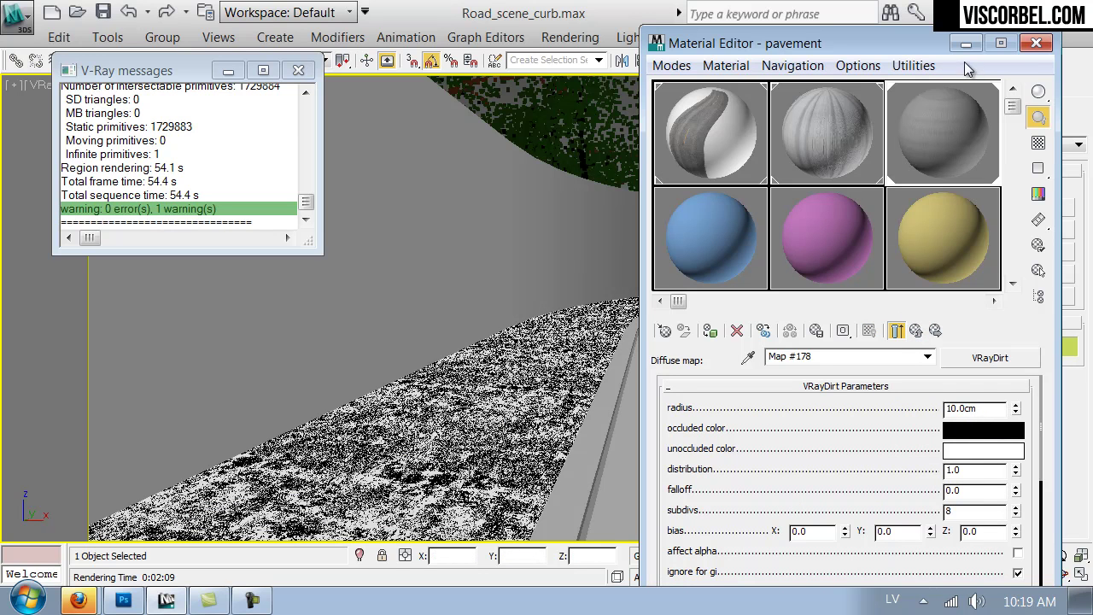
click(1035, 43)
Test-render the camera view to check the dirt on the pavement, and close the render once the sidewalk is drawn.
click(822, 63)
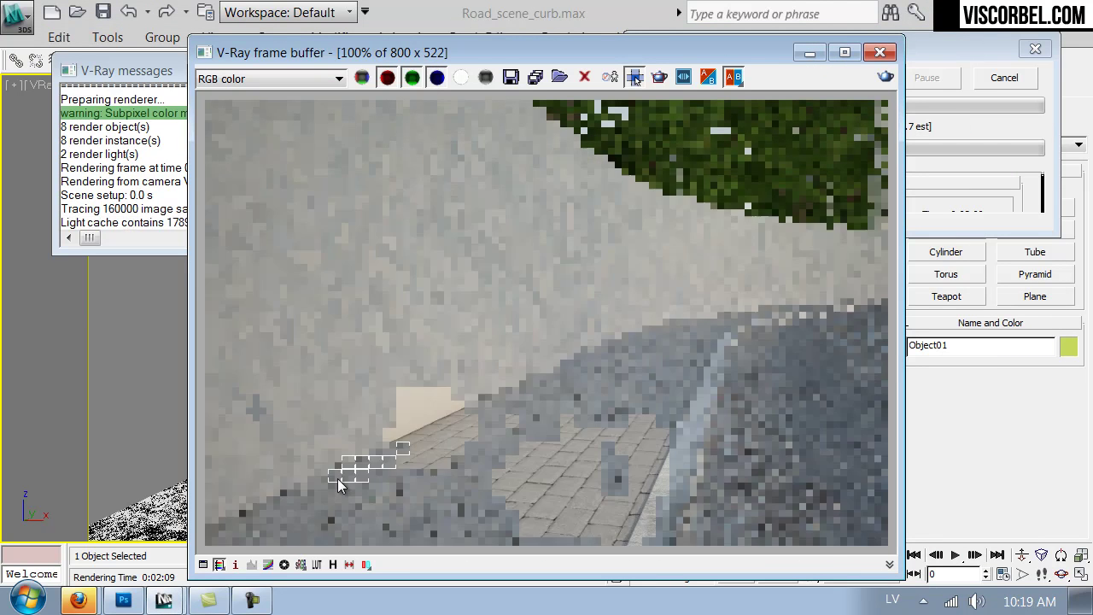
scroll(339, 486, up, 1)
scroll(310, 498, down, 1)
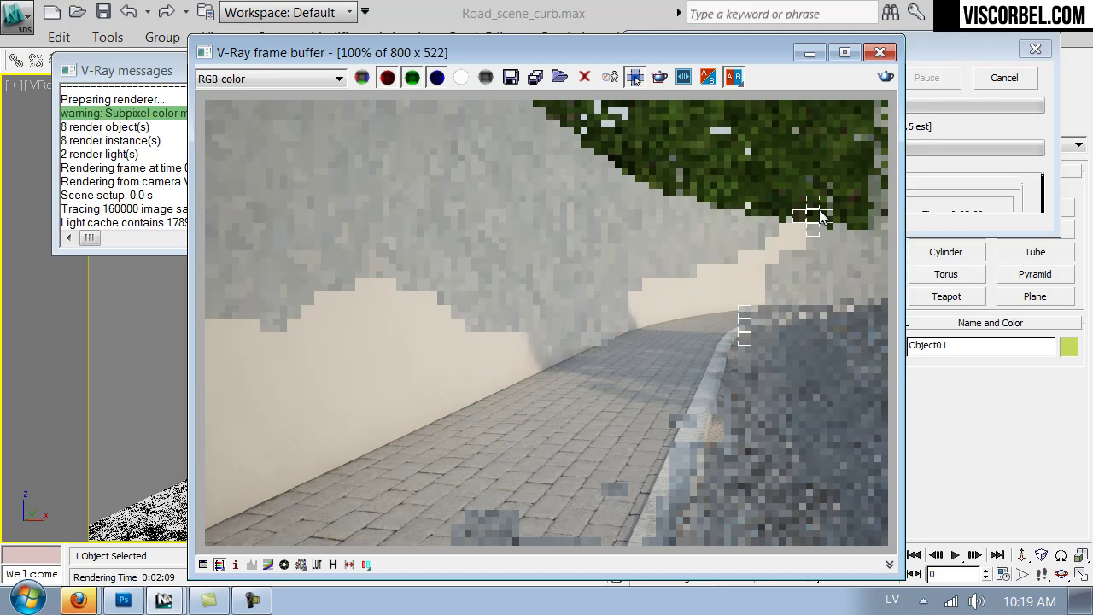
click(977, 85)
click(888, 52)
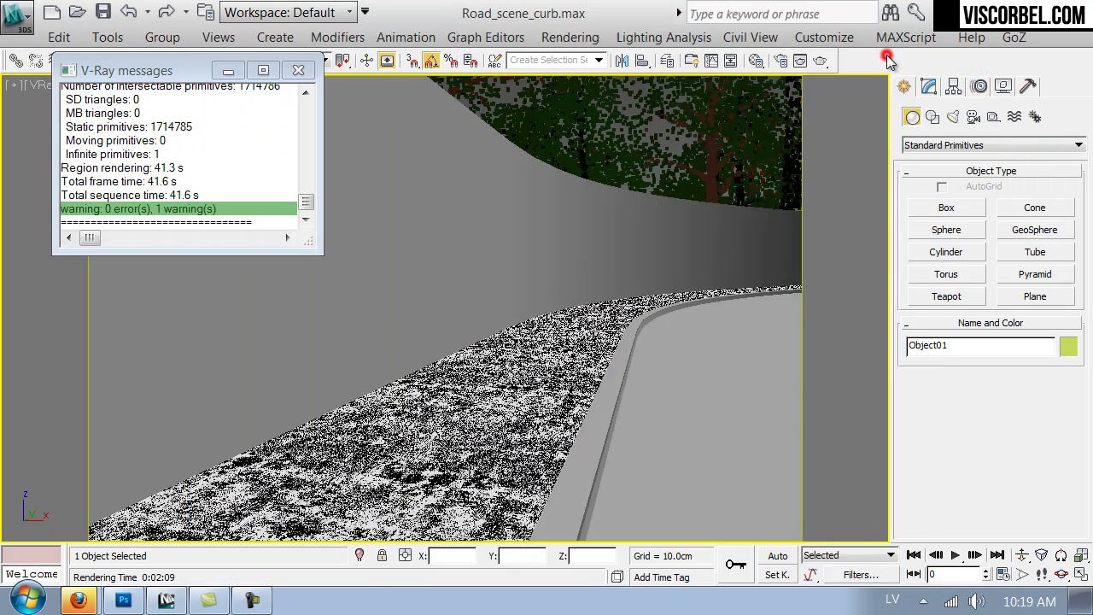
Set the blur of the pavement material's pavement_reflect.png bump map to 0.5 and its bump amount to 60.
key(m)
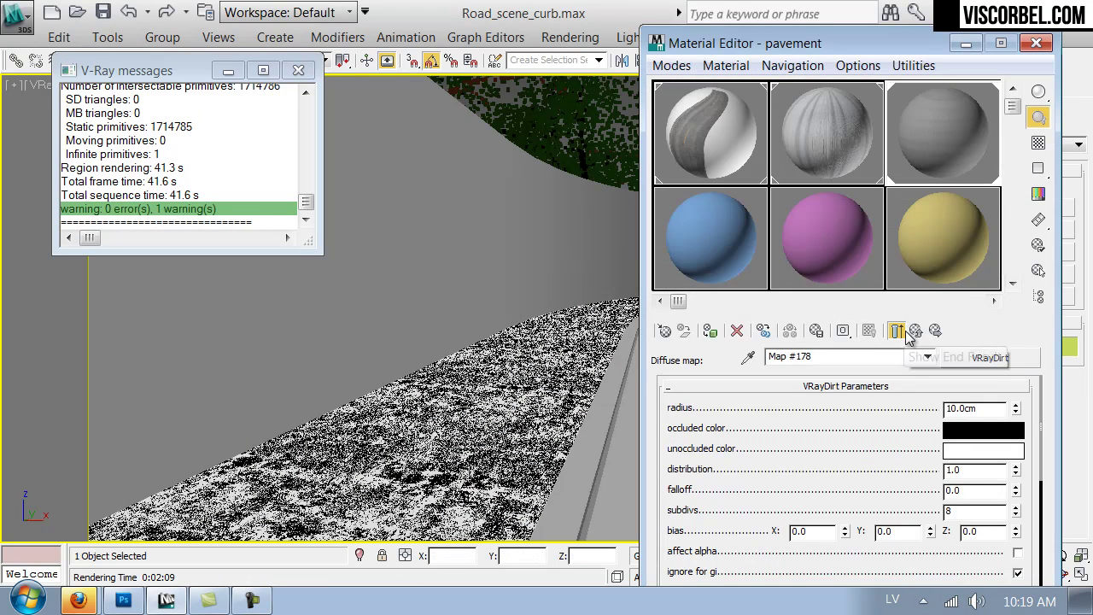
click(915, 331)
scroll(681, 519, down, 5)
click(829, 469)
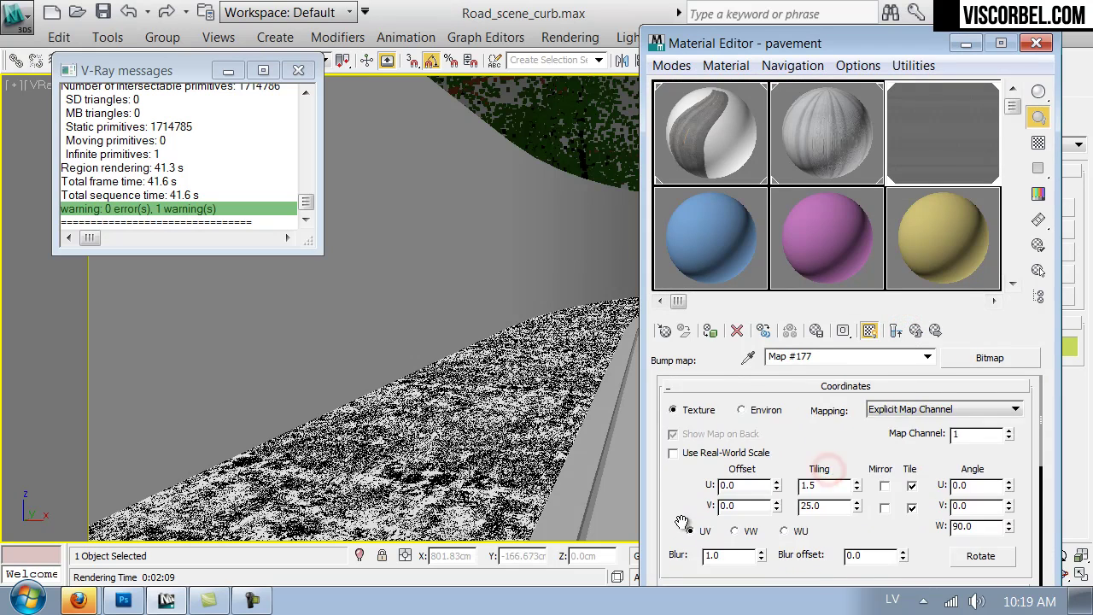
scroll(686, 515, down, 3)
double_click(748, 451)
text(.5)
key(Return)
click(913, 331)
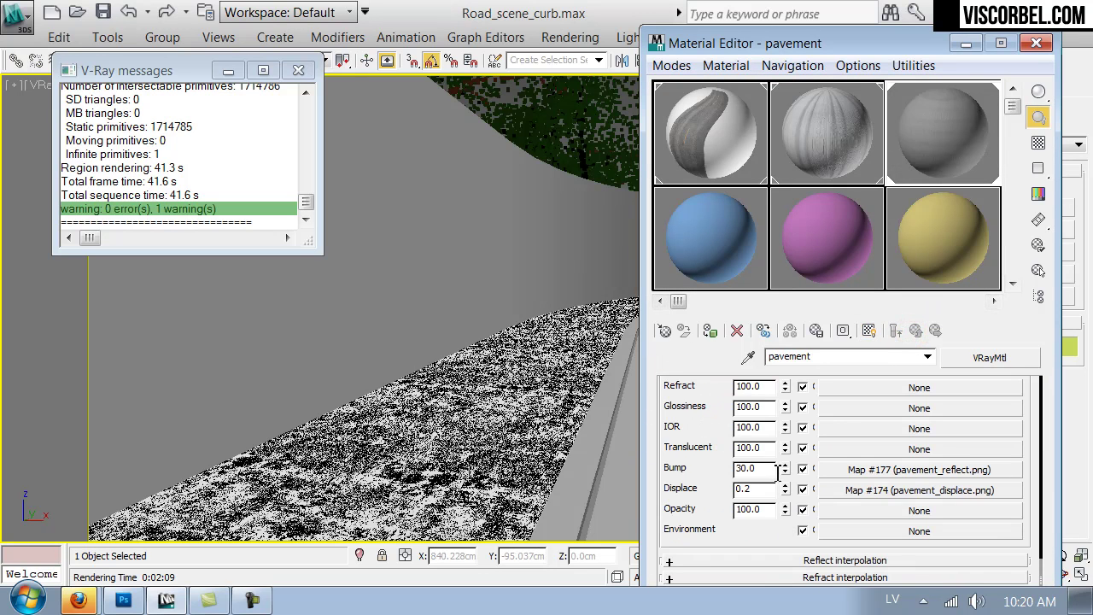
text(60)
key(Return)
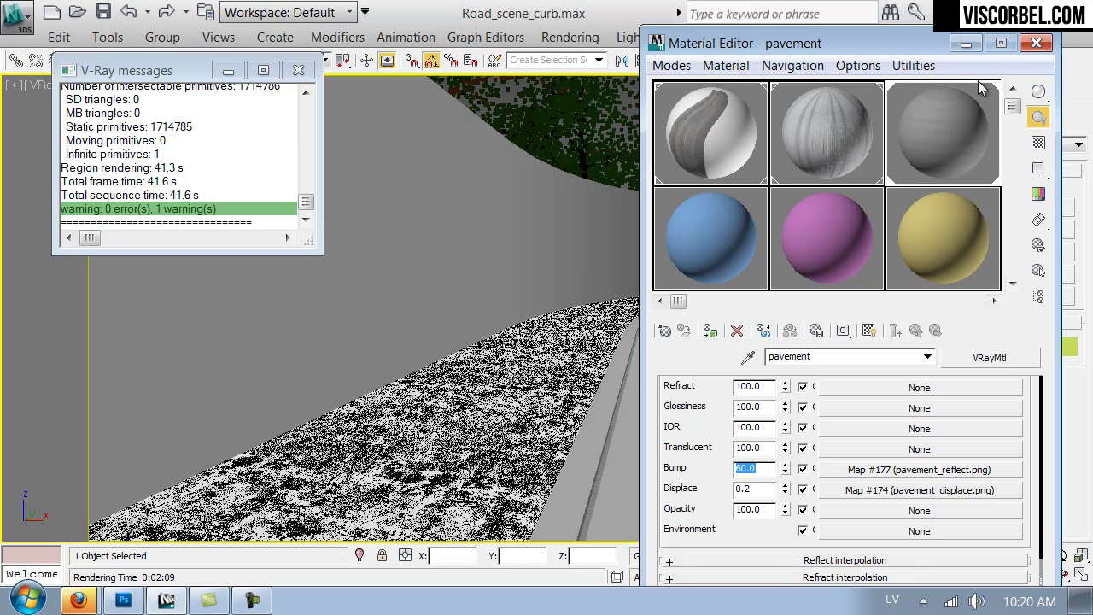
Render the camera view to inspect the stronger pavement bump, stopping it once the paving is drawn.
click(1034, 44)
click(1038, 59)
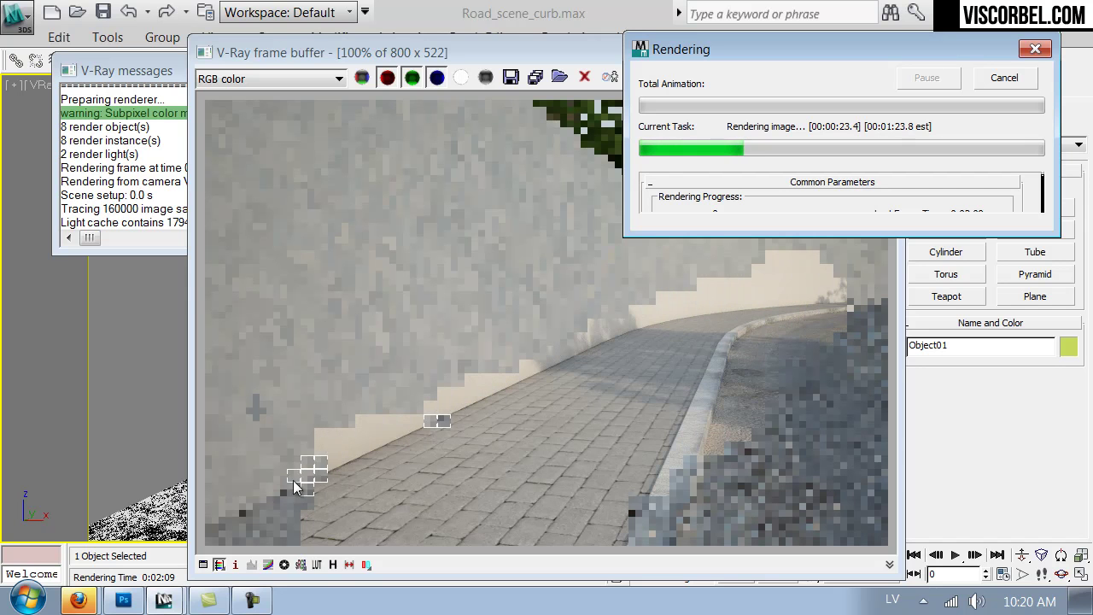
click(1006, 79)
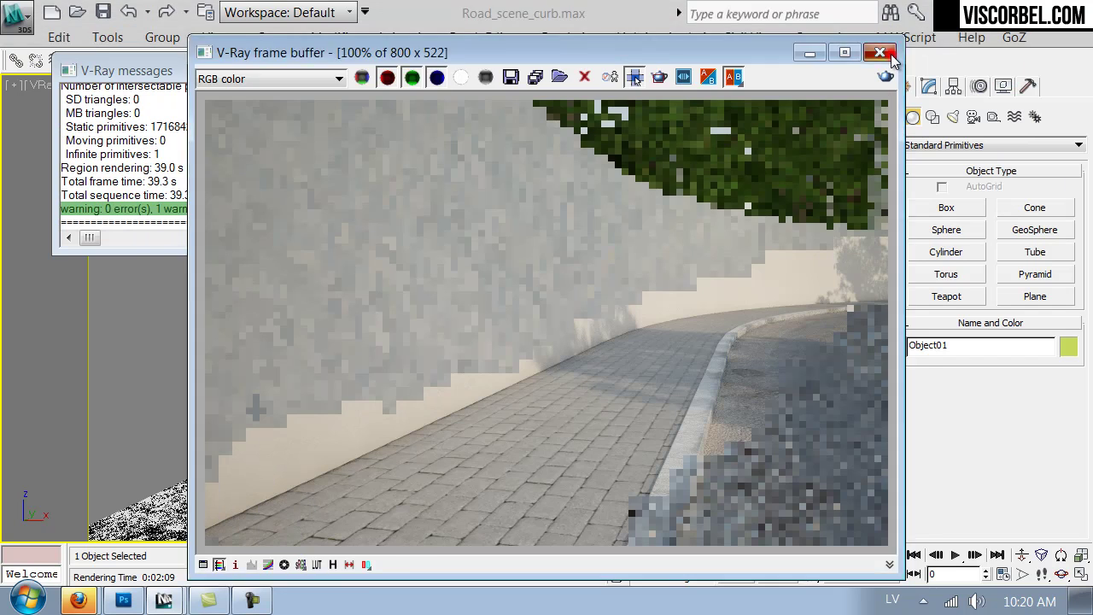
click(889, 53)
Set the radius of the pavement's diffuse VRayDirt map to 50 cm.
key(m)
scroll(903, 432, up, 5)
click(903, 389)
double_click(982, 408)
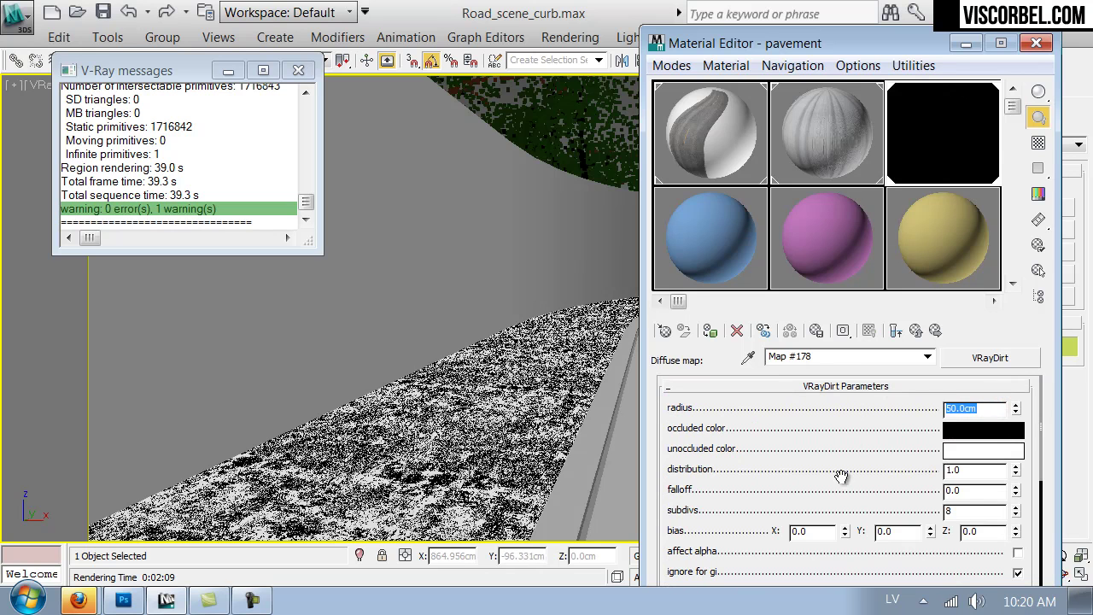
Change the VRayDirt occluded color to a very dark olive-brown, about hue 39, saturation 145 and value 12.
click(974, 428)
drag(614, 220, 728, 213)
drag(628, 183, 646, 196)
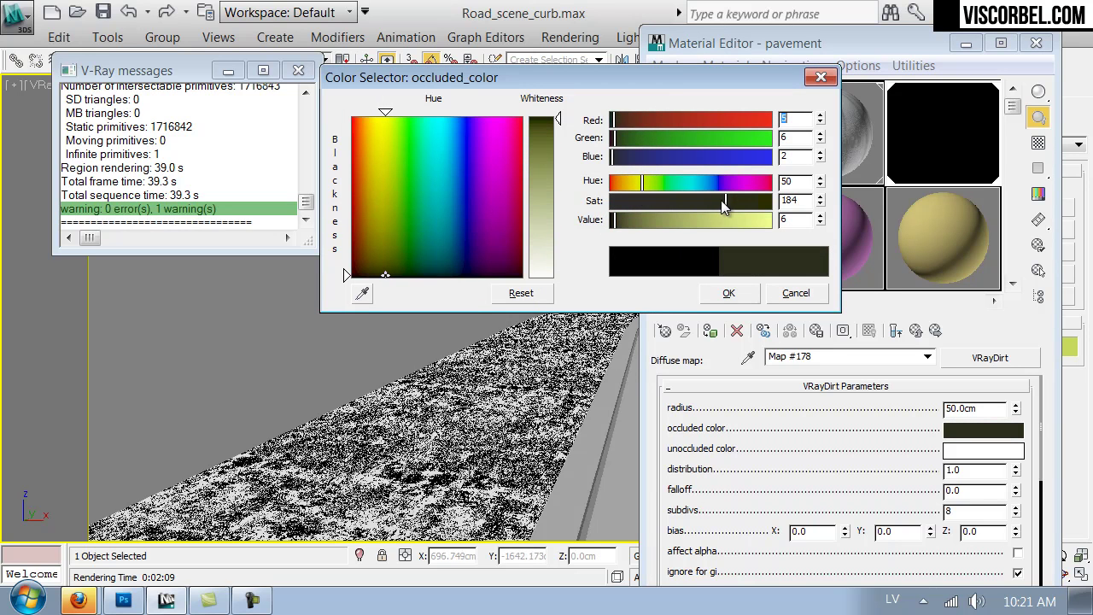
drag(696, 204, 702, 201)
drag(614, 220, 619, 224)
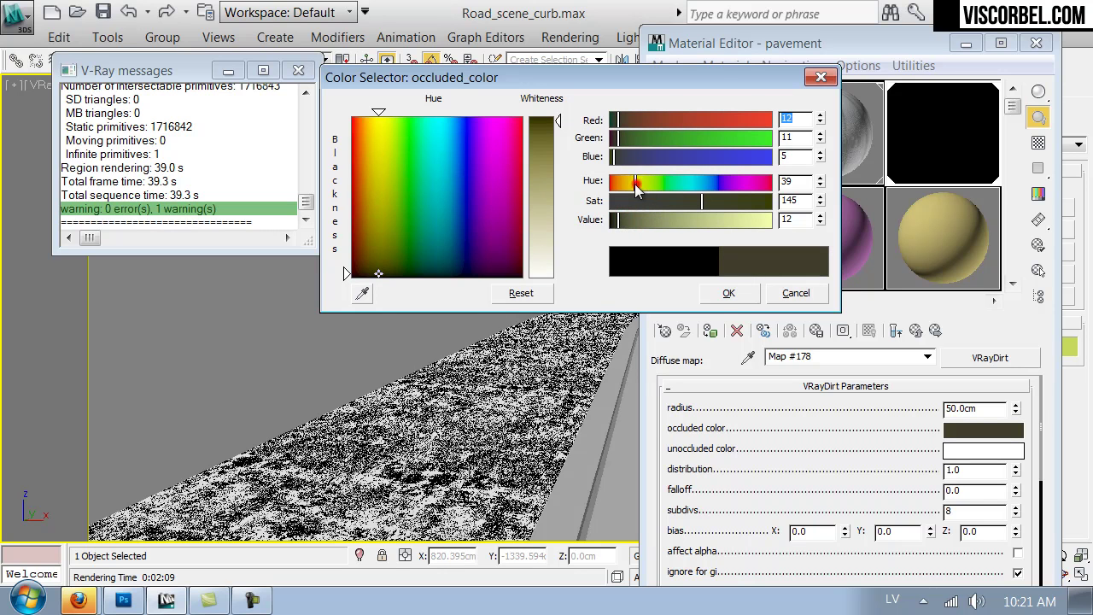
click(727, 292)
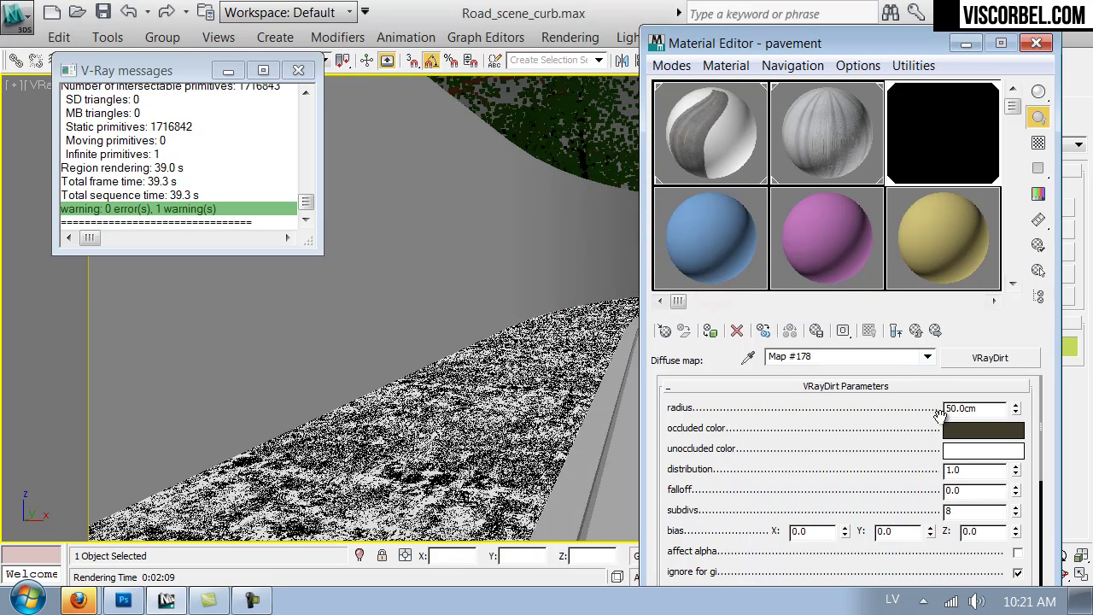
Set the blur of the VRayDirt unoccluded color bitmap, pavement_diffuse.png, to 0.5.
drag(886, 455, 911, 250)
scroll(993, 549, down, 2)
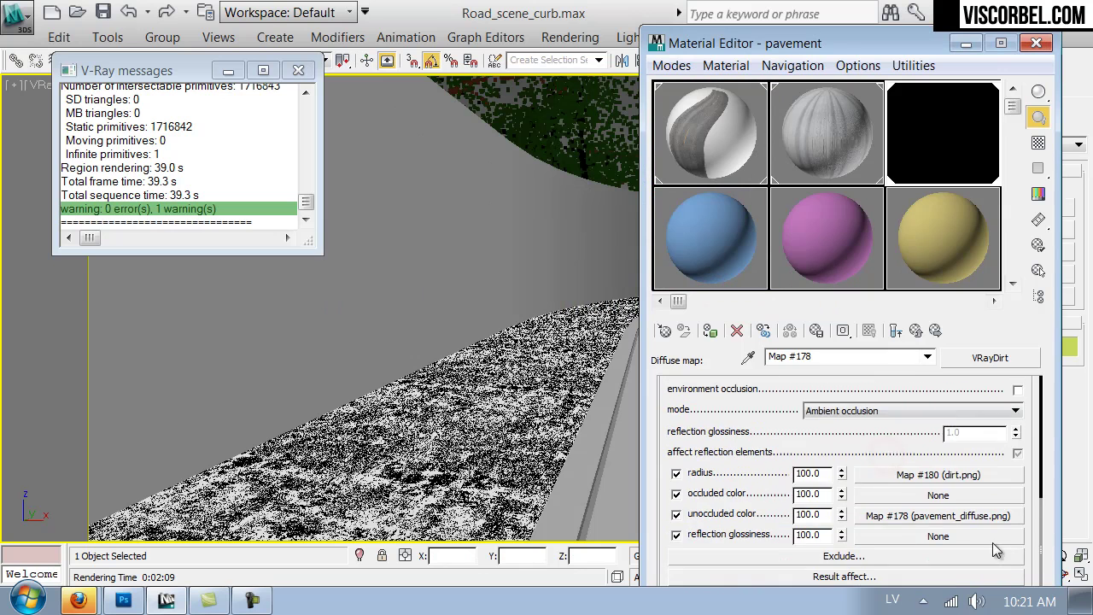
click(953, 516)
scroll(670, 512, down, 6)
double_click(724, 465)
text(0.5)
key(Return)
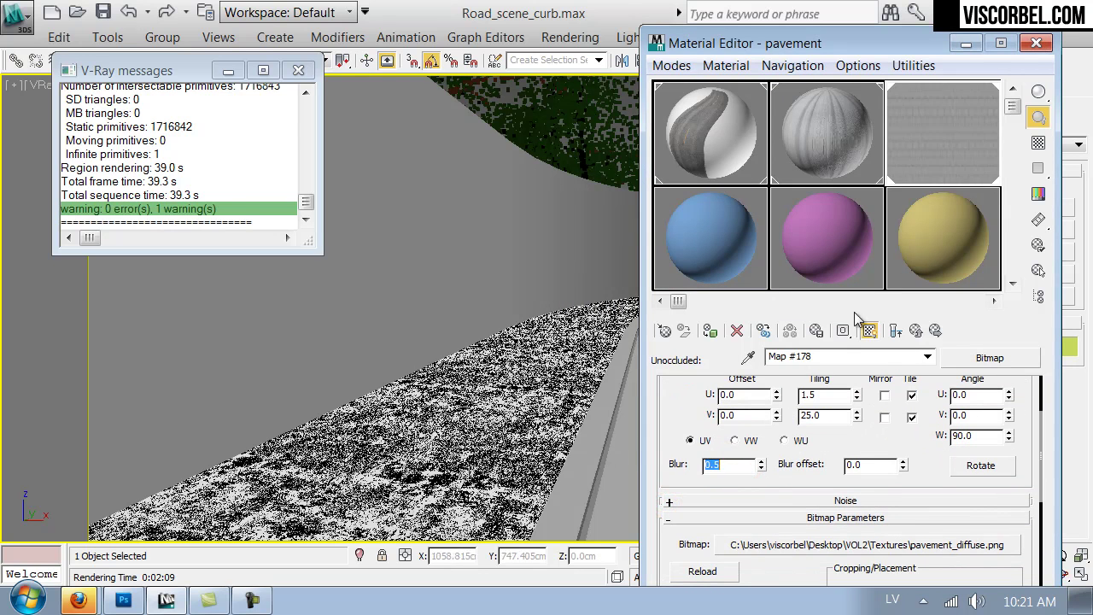
Close the Material Editor and start a test render of the camera view with the revised dirt settings.
click(1033, 43)
key(shift+q)
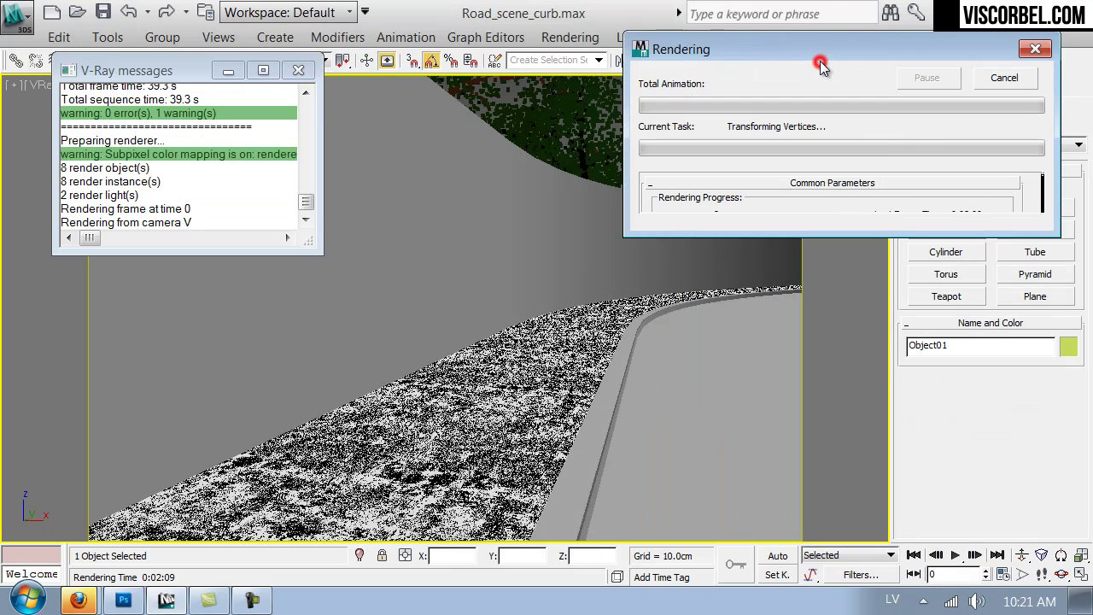